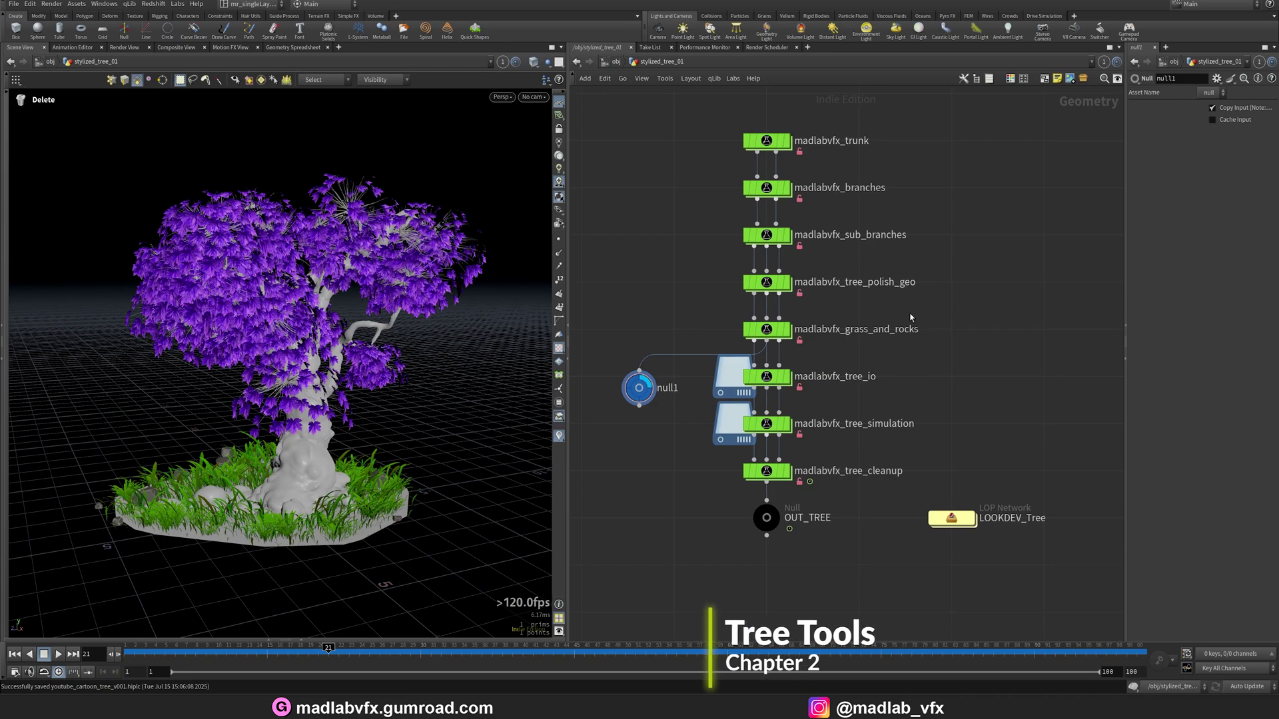
- Display the output of the madlabvfx_trunk node at the start of the tree chain
{"action": "scroll", "coordinate": [853, 235], "scroll_direction": "up", "scroll_amount": 4}
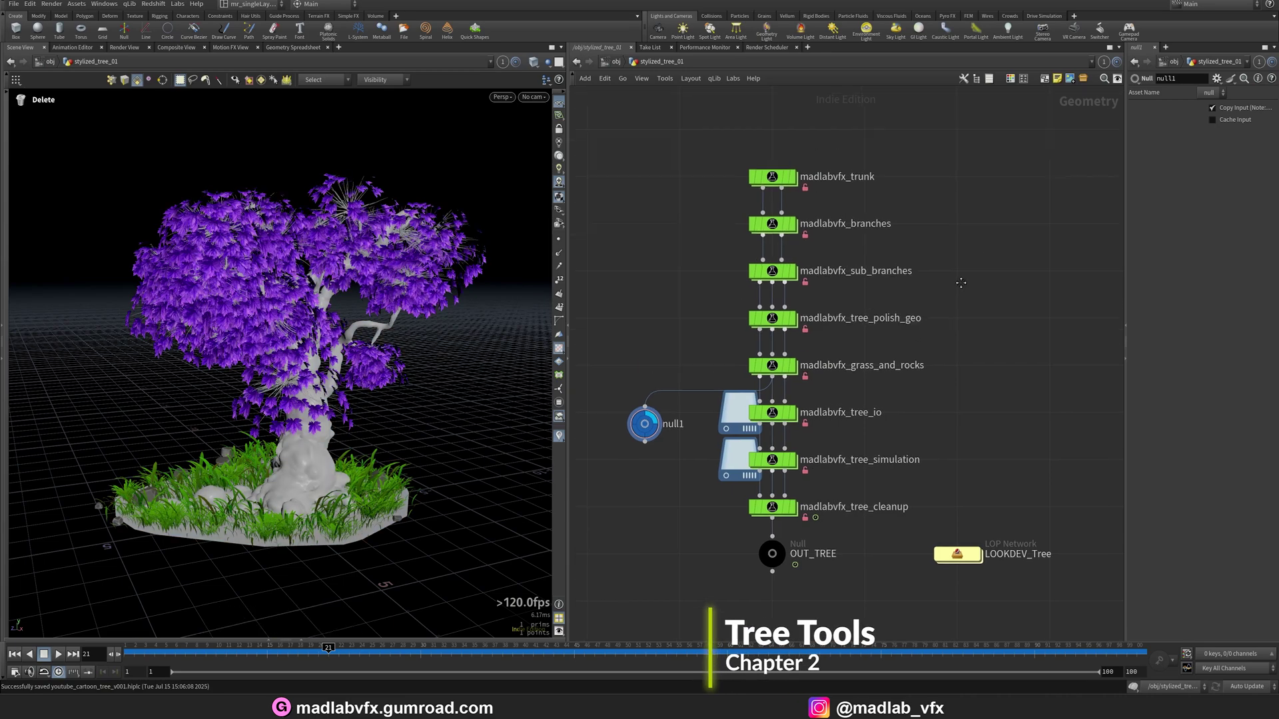
{"action": "scroll", "coordinate": [933, 257], "scroll_direction": "down", "scroll_amount": 2}
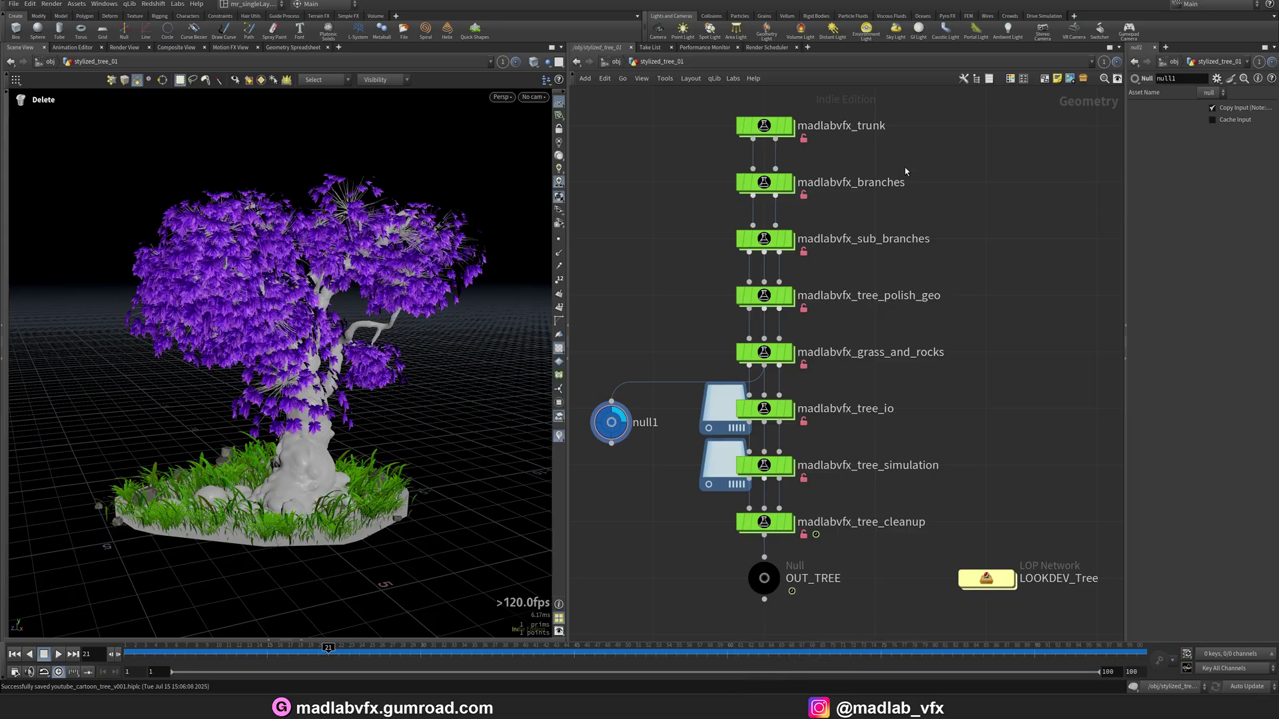
{"action": "middle_click_drag", "start_coordinate": [959, 205], "coordinate": [945, 212]}
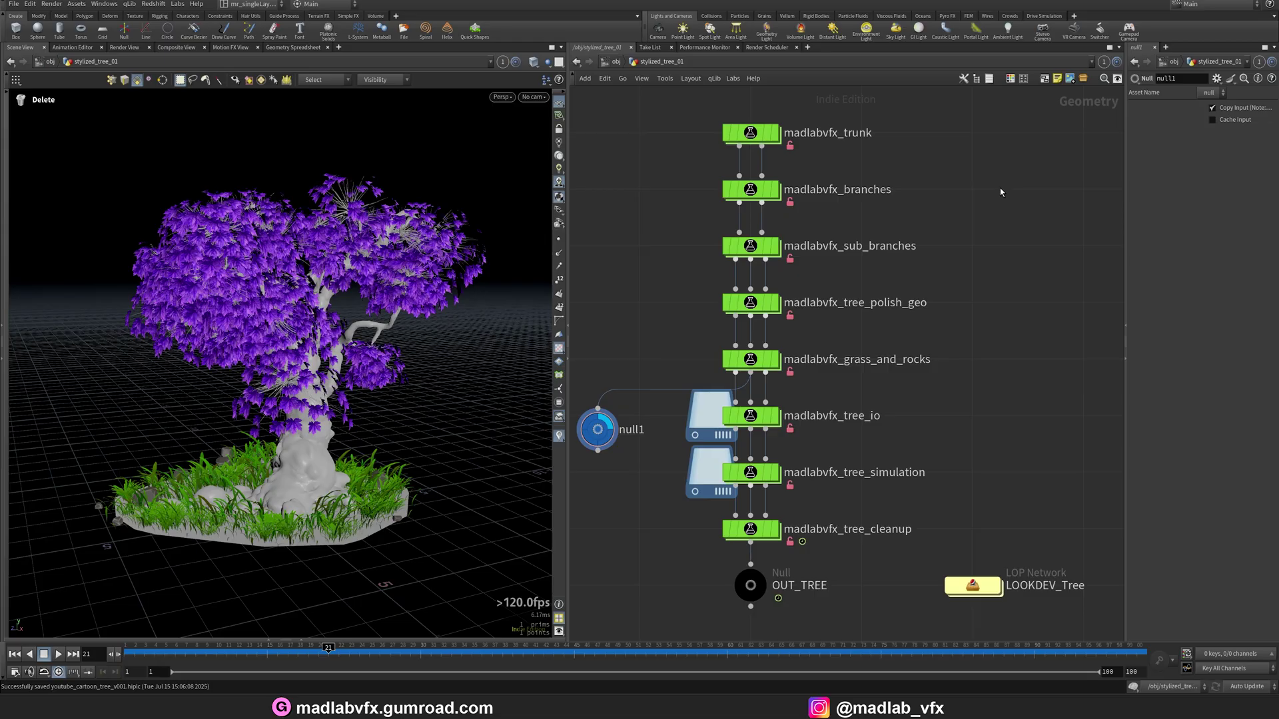
{"action": "middle_click_drag", "start_coordinate": [739, 117], "coordinate": [777, 169]}
{"action": "scroll", "coordinate": [777, 168], "scroll_direction": "up", "scroll_amount": 1}
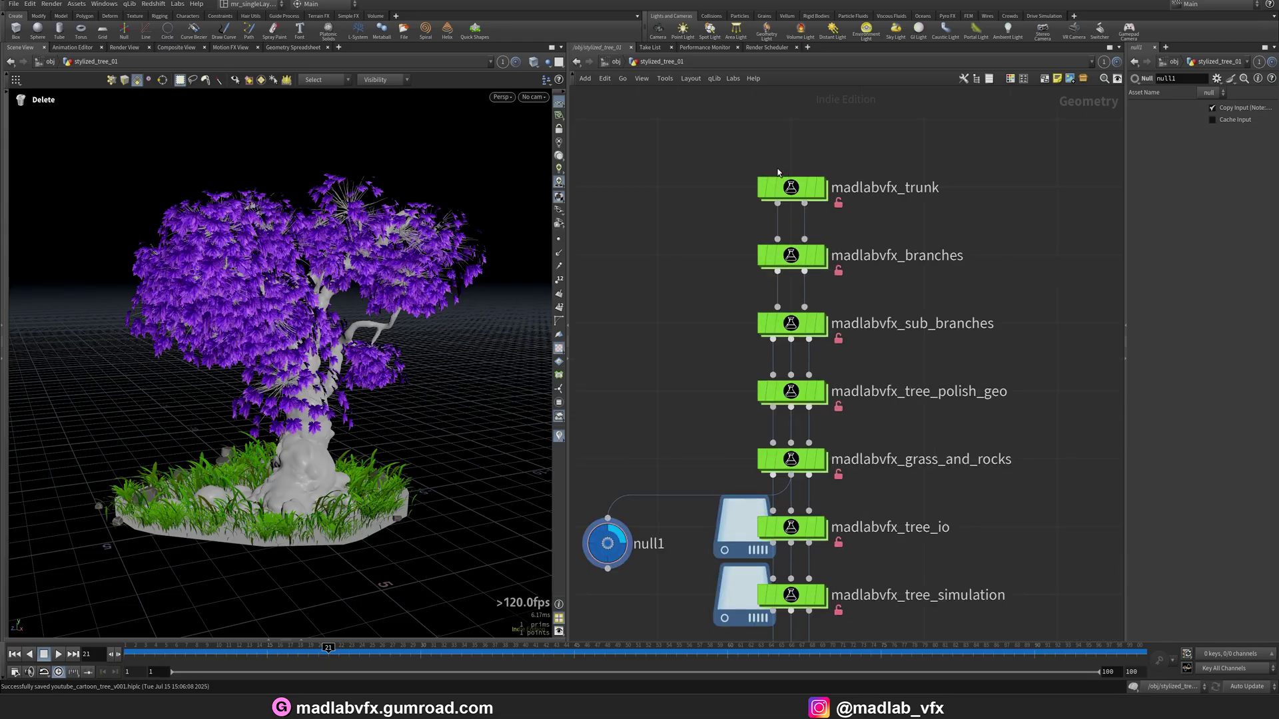
{"action": "left_click", "coordinate": [820, 187]}
{"action": "middle_click_drag", "start_coordinate": [979, 243], "coordinate": [890, 186]}
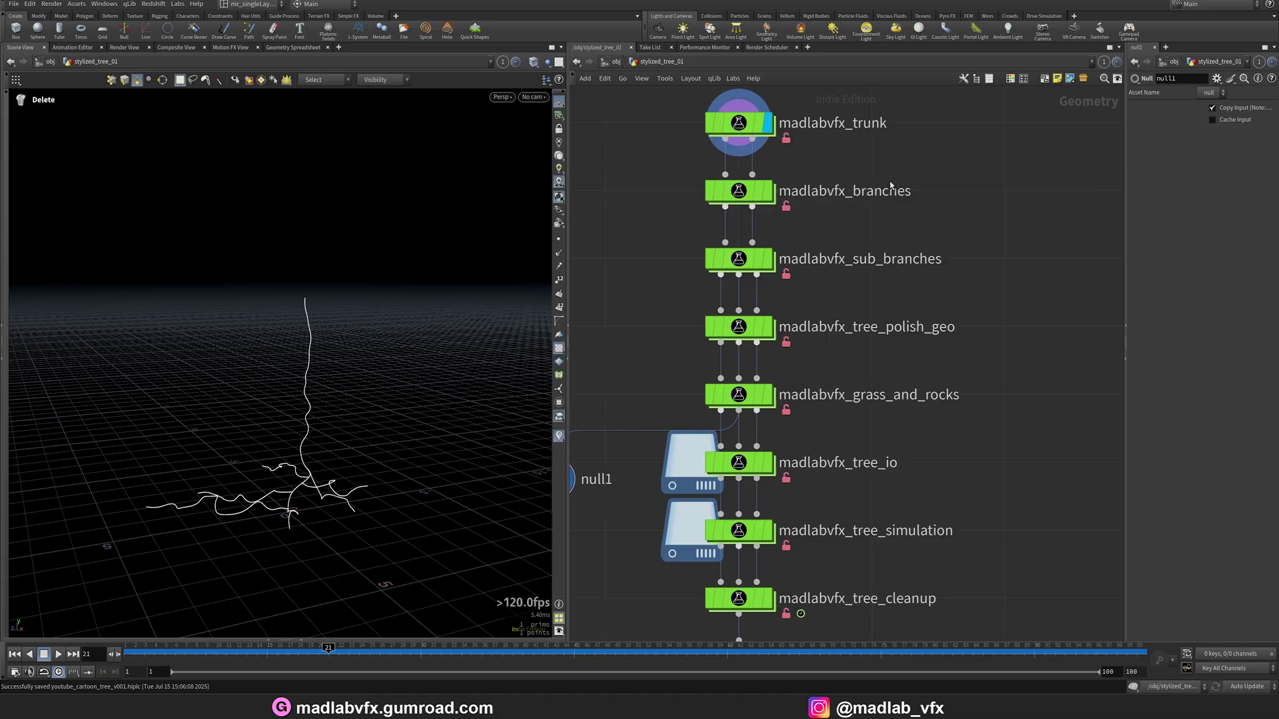
- Display the madlabvfx_branches node, then madlabvfx_sub_branches with its preview set to Geometry
{"action": "left_click", "coordinate": [769, 193]}
{"action": "left_click", "coordinate": [759, 198]}
{"action": "middle_click_drag", "start_coordinate": [956, 241], "coordinate": [951, 226]}
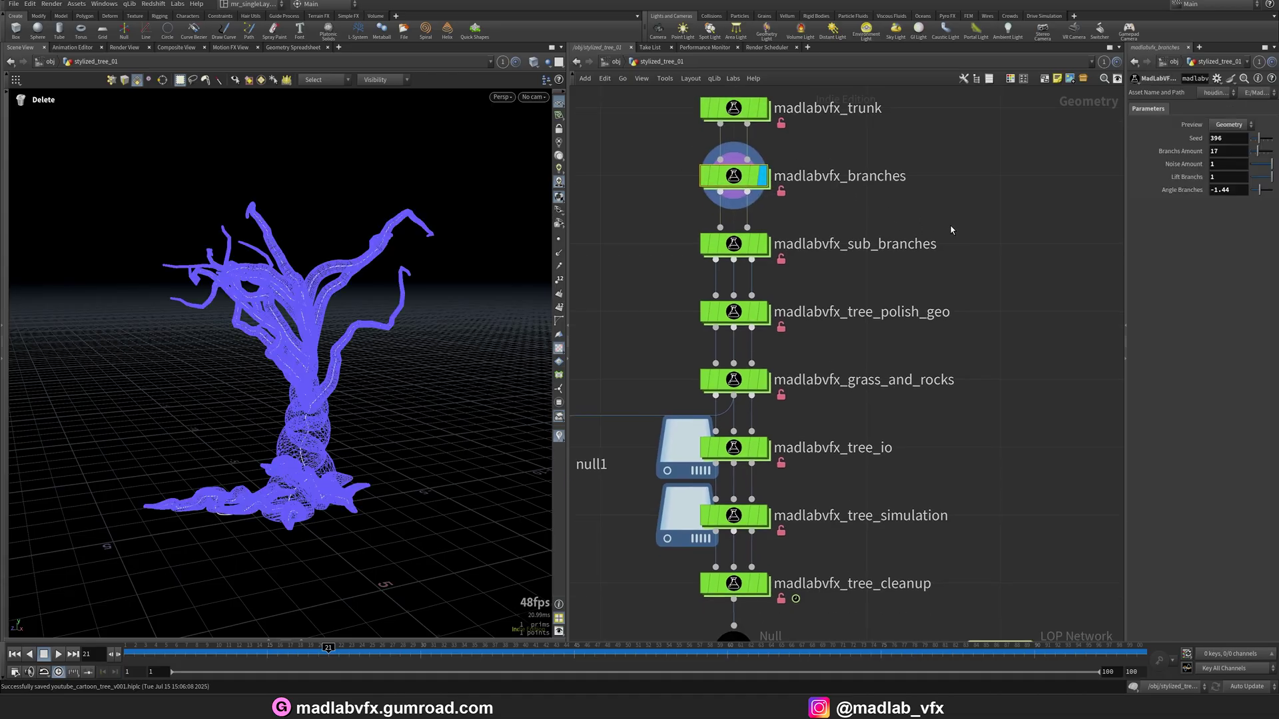
{"action": "left_click", "coordinate": [766, 243]}
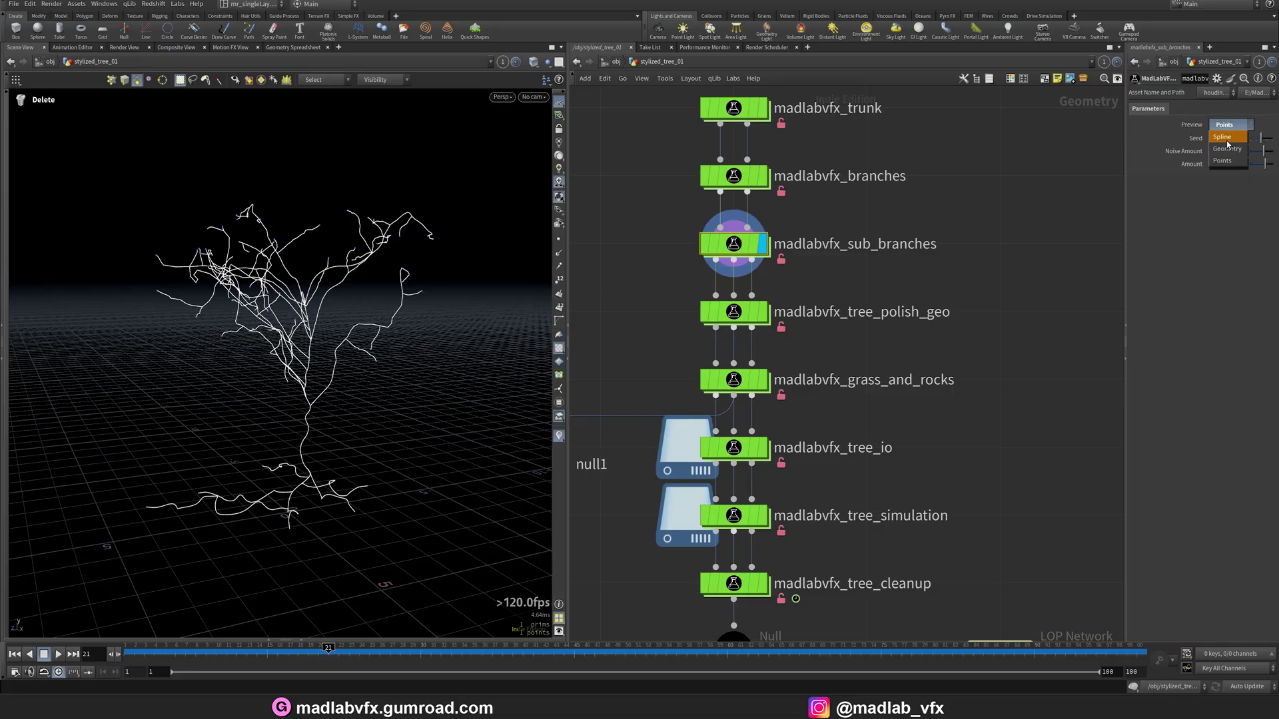
{"action": "mouse_move", "coordinate": [400, 298]}
{"action": "left_mouse_down", "text": "alt"}
{"action": "mouse_move", "coordinate": [344, 314]}
{"action": "mouse_move", "coordinate": [413, 301]}
{"action": "left_mouse_up", "text": "alt"}
{"action": "key", "text": "h"}
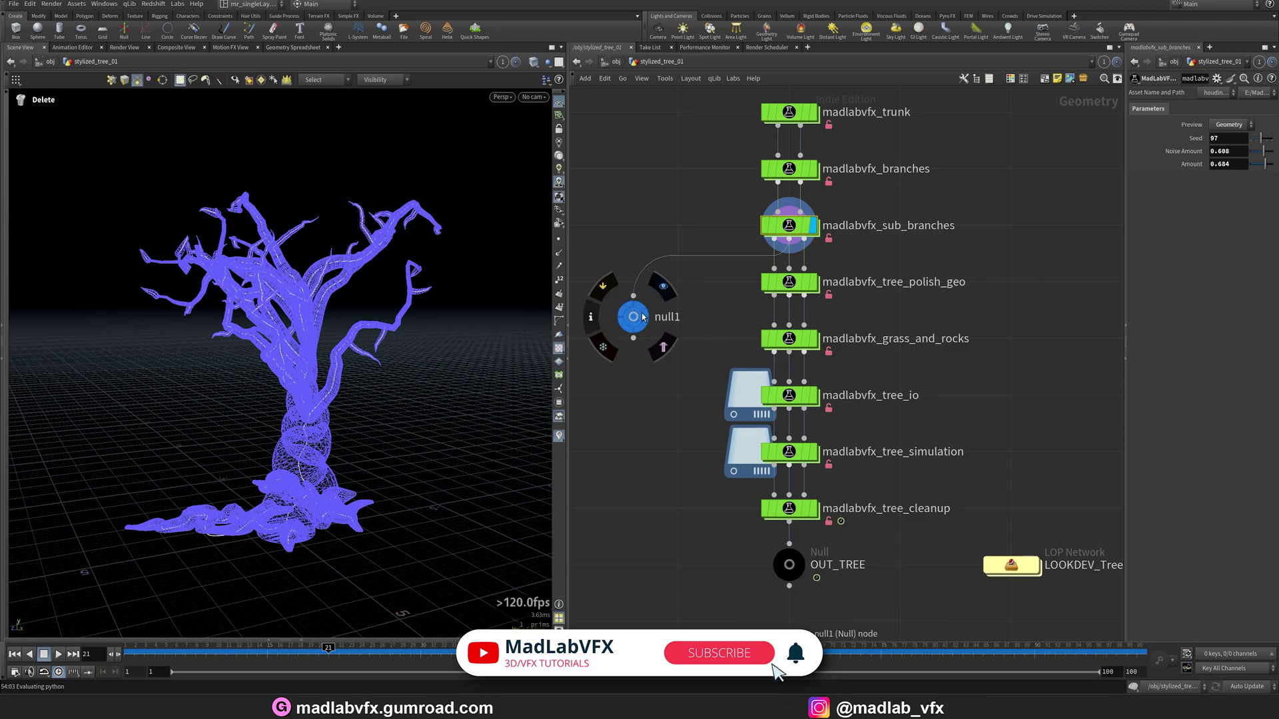
- Display null1 and feed it the geometry outputs of madlabvfx_trunk and madlabvfx_branches in turn to inspect them
{"action": "left_click", "coordinate": [643, 317]}
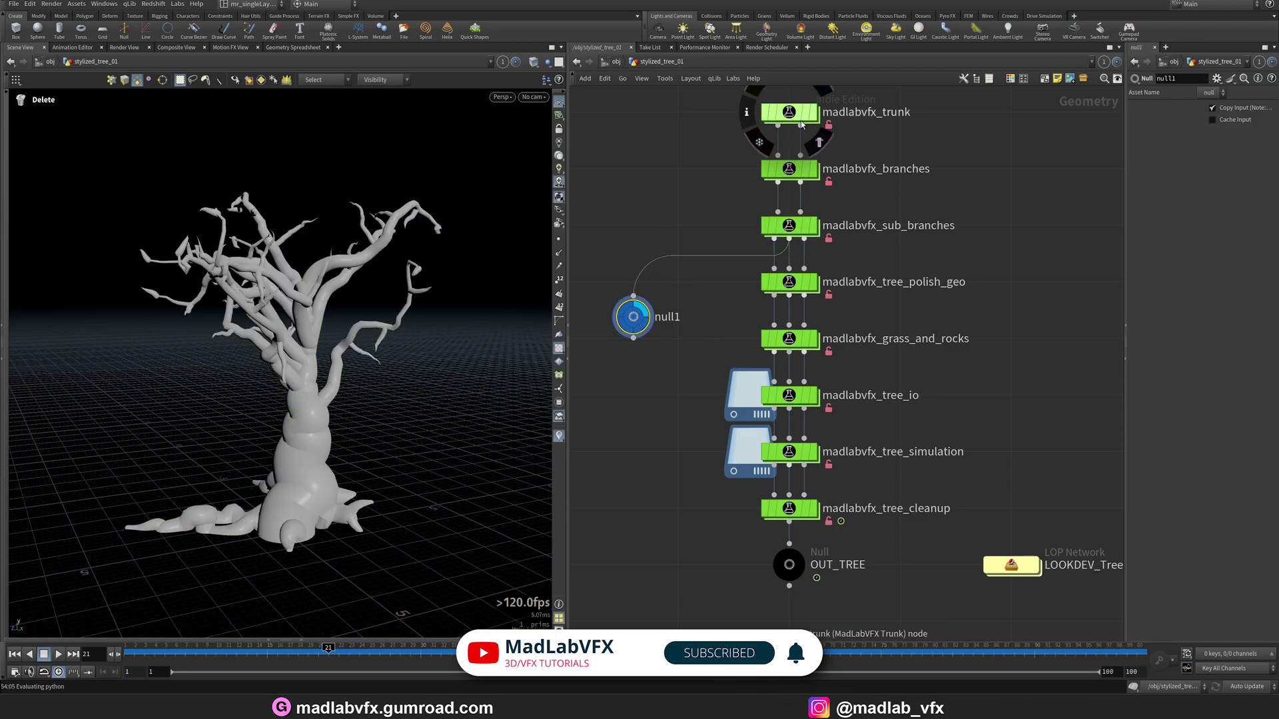
{"action": "left_click", "coordinate": [638, 296]}
{"action": "left_click_drag", "start_coordinate": [359, 300], "coordinate": [508, 378], "text": "alt"}
{"action": "key", "text": "Delete"}
{"action": "left_click", "coordinate": [635, 317]}
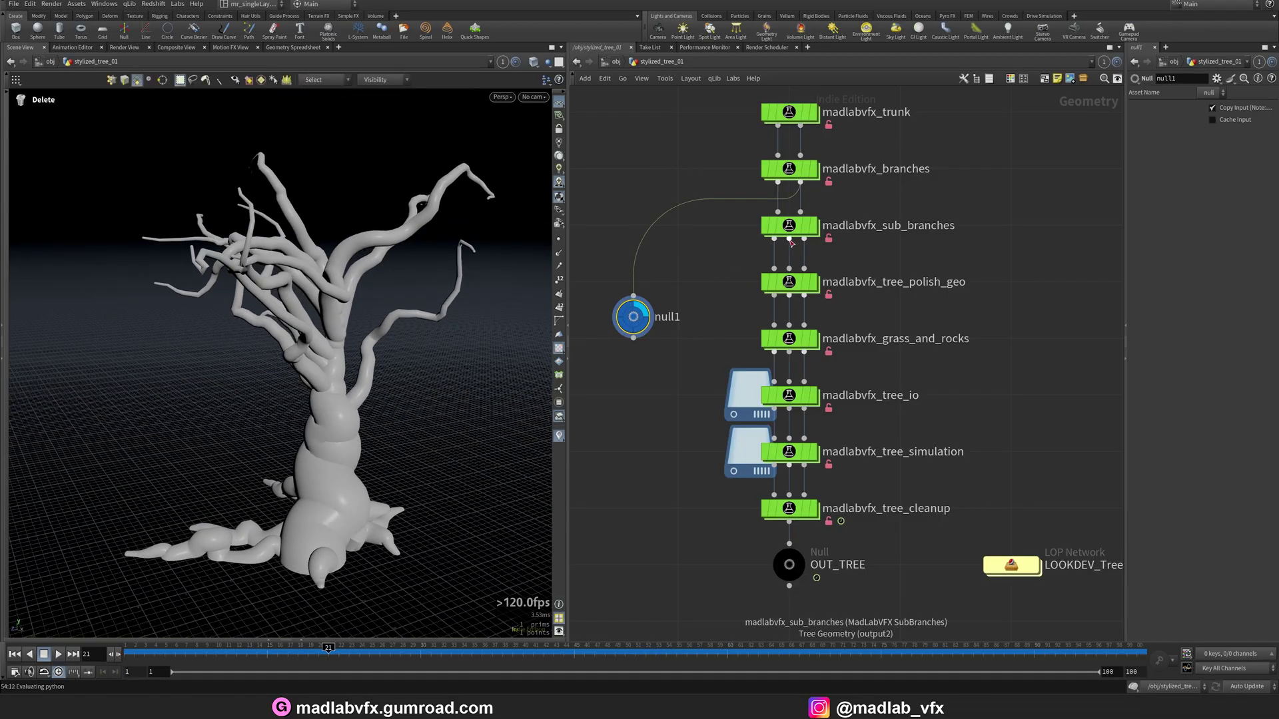
- Feed null1 from the sub-branches, polish and grass-and-rocks nodes in turn and inspect the tree geometry from several angles
{"action": "left_click", "coordinate": [656, 301]}
{"action": "left_click_drag", "start_coordinate": [333, 306], "coordinate": [278, 288], "text": "alt"}
{"action": "scroll", "coordinate": [338, 307], "scroll_direction": "up", "scroll_amount": 1}
{"action": "middle_click_drag", "start_coordinate": [686, 335], "coordinate": [698, 322]}
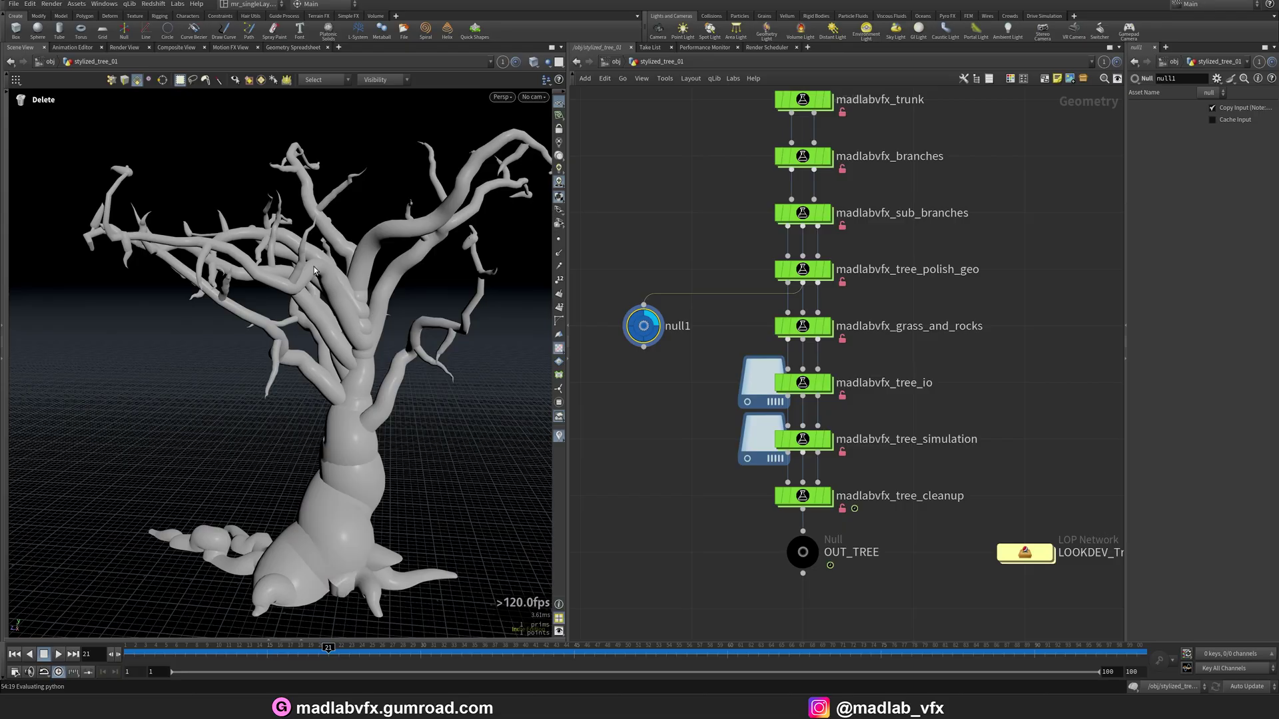
{"action": "left_click_drag", "start_coordinate": [314, 270], "coordinate": [273, 290], "text": "alt"}
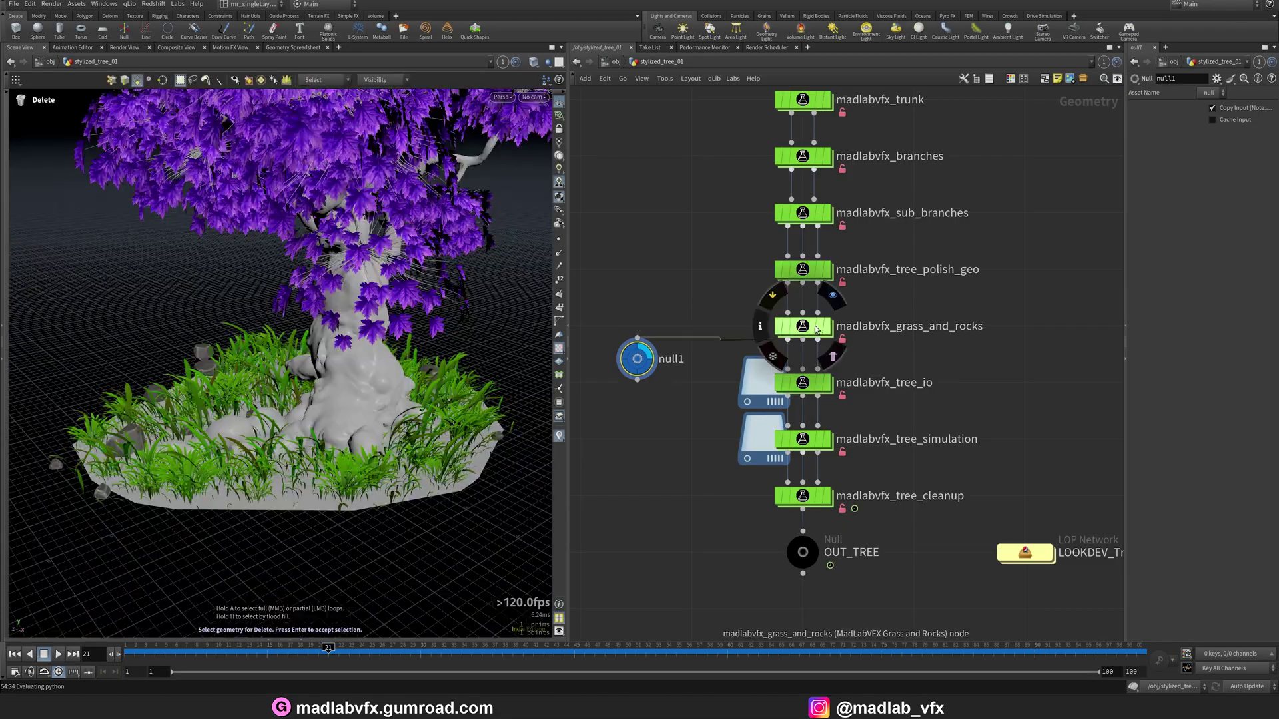
- Review the parameters of the madlabvfx_grass_and_rocks, madlabvfx_tree_io and madlabvfx_tree_simulation nodes
{"action": "left_click", "coordinate": [814, 326]}
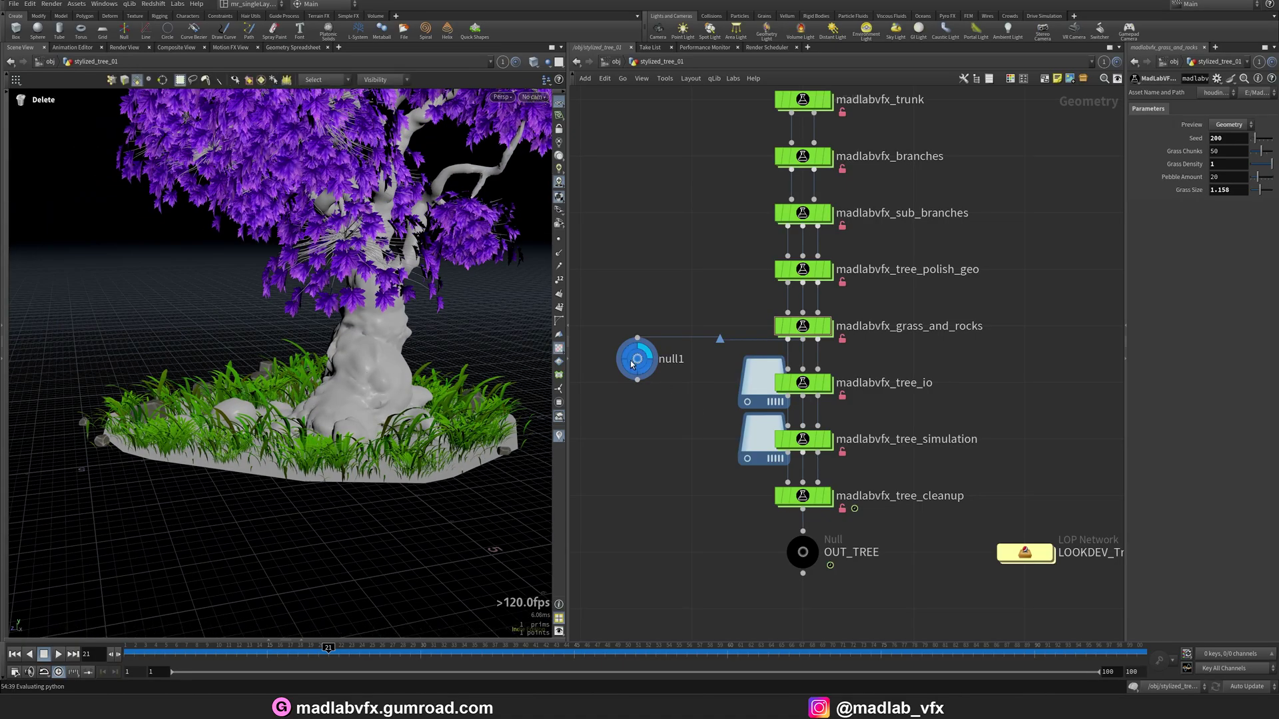
{"action": "left_click", "coordinate": [804, 386]}
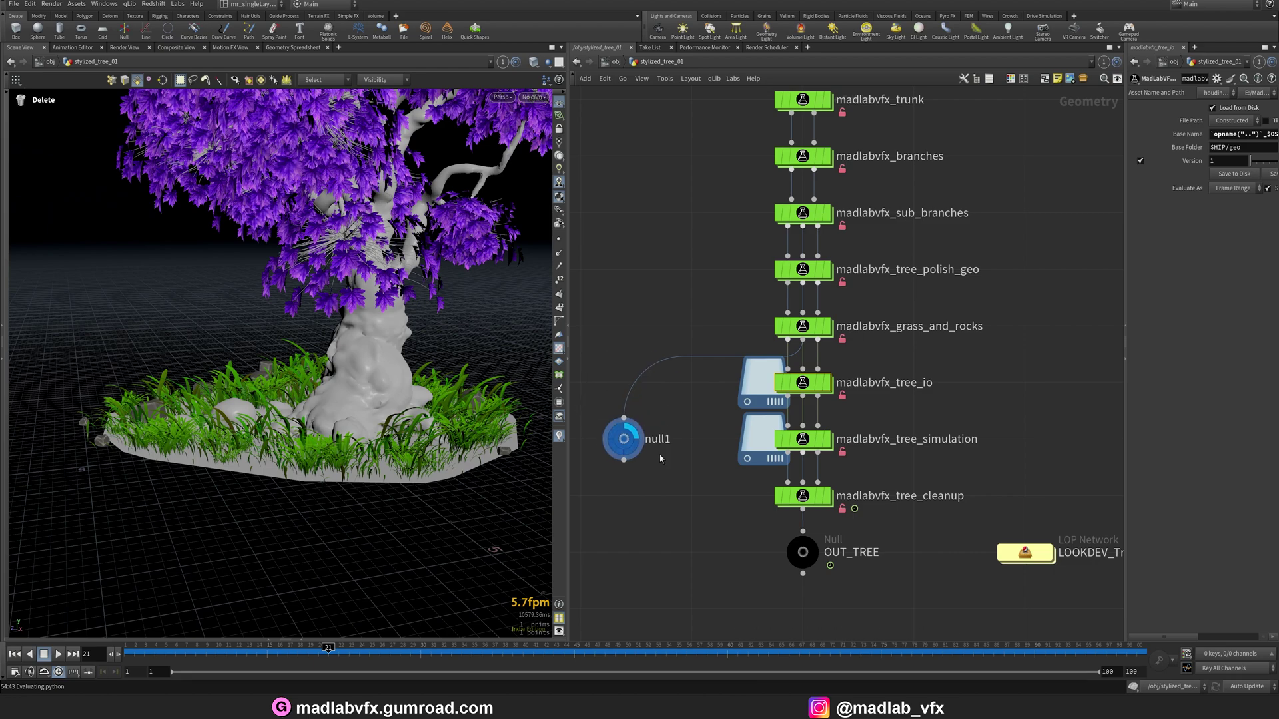
{"action": "left_click", "coordinate": [802, 439]}
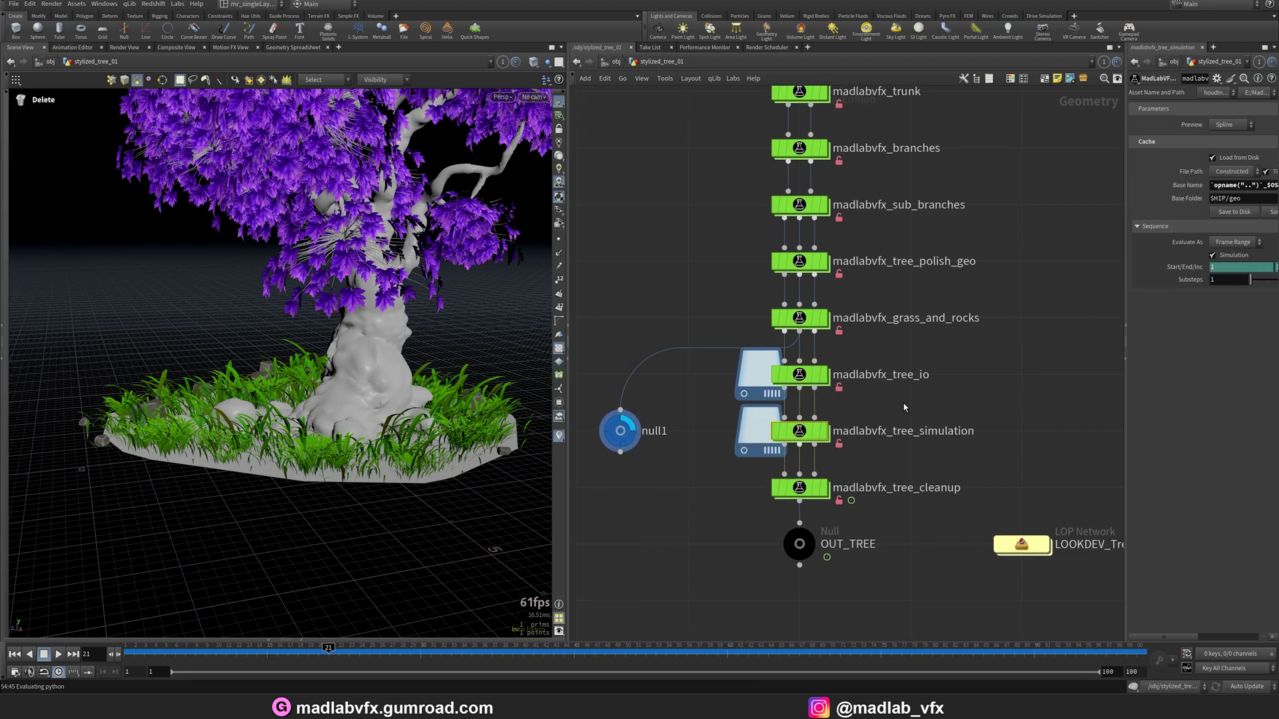
{"action": "middle_click_drag", "start_coordinate": [746, 484], "coordinate": [735, 427]}
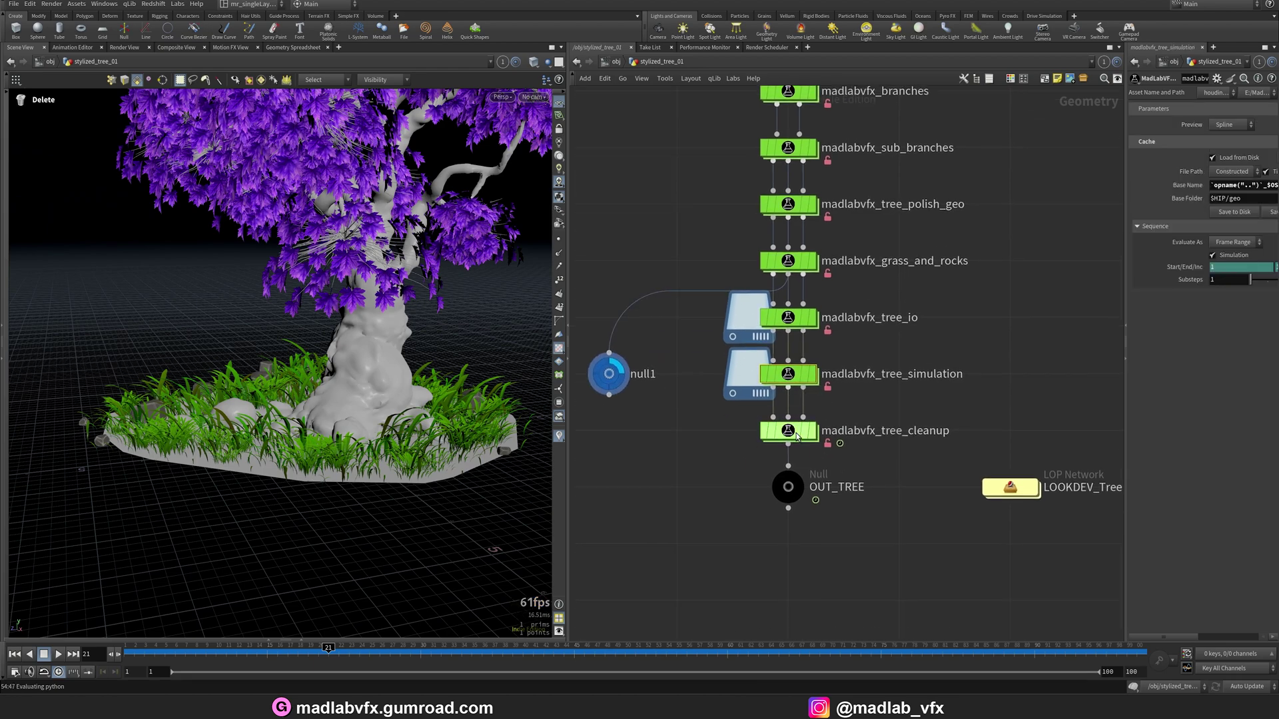
{"action": "mouse_move", "coordinate": [794, 432]}
- Enter the madlabvfx_trunk node's network and inspect its starting line1 and resample1 nodes
{"action": "mouse_move", "coordinate": [927, 183]}
{"action": "middle_mouse_down"}
{"action": "mouse_move", "coordinate": [929, 290]}
{"action": "mouse_move", "coordinate": [936, 192]}
{"action": "mouse_move", "coordinate": [930, 208]}
{"action": "middle_mouse_up"}
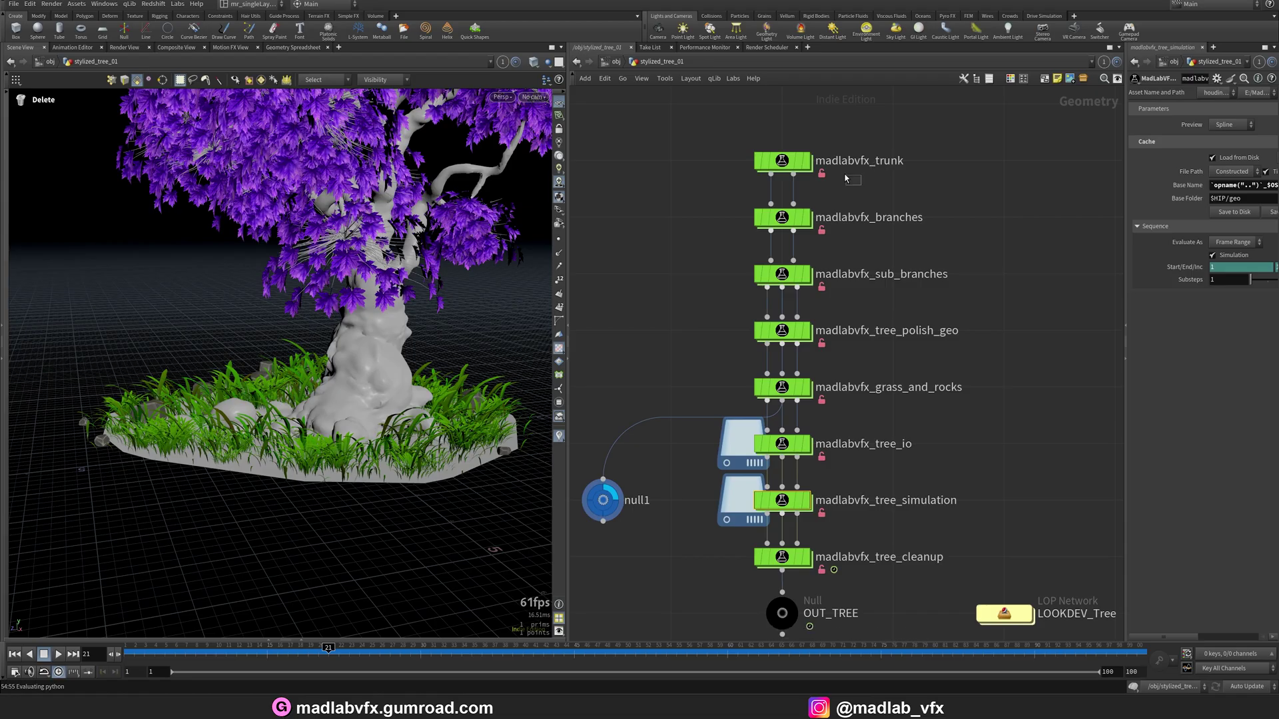
{"action": "left_click_drag", "start_coordinate": [845, 174], "coordinate": [797, 158]}
{"action": "key", "text": "i"}
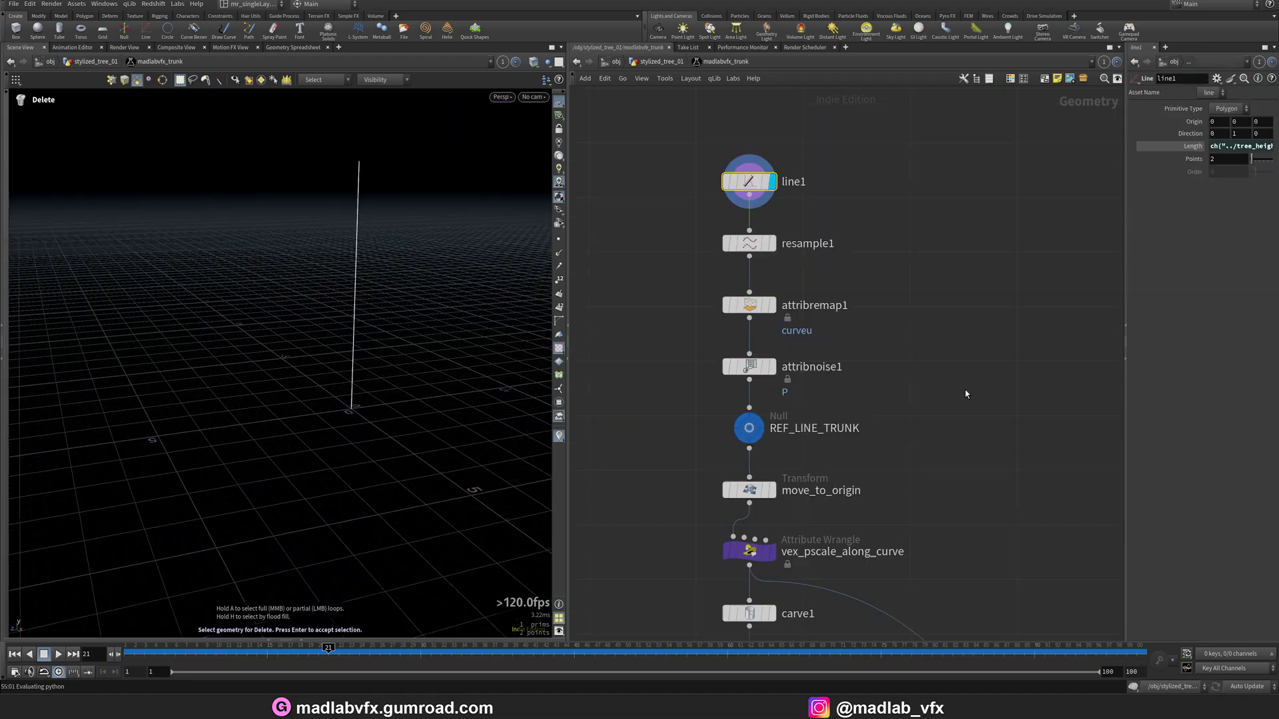
{"action": "scroll", "coordinate": [992, 390], "scroll_direction": "down", "scroll_amount": 4}
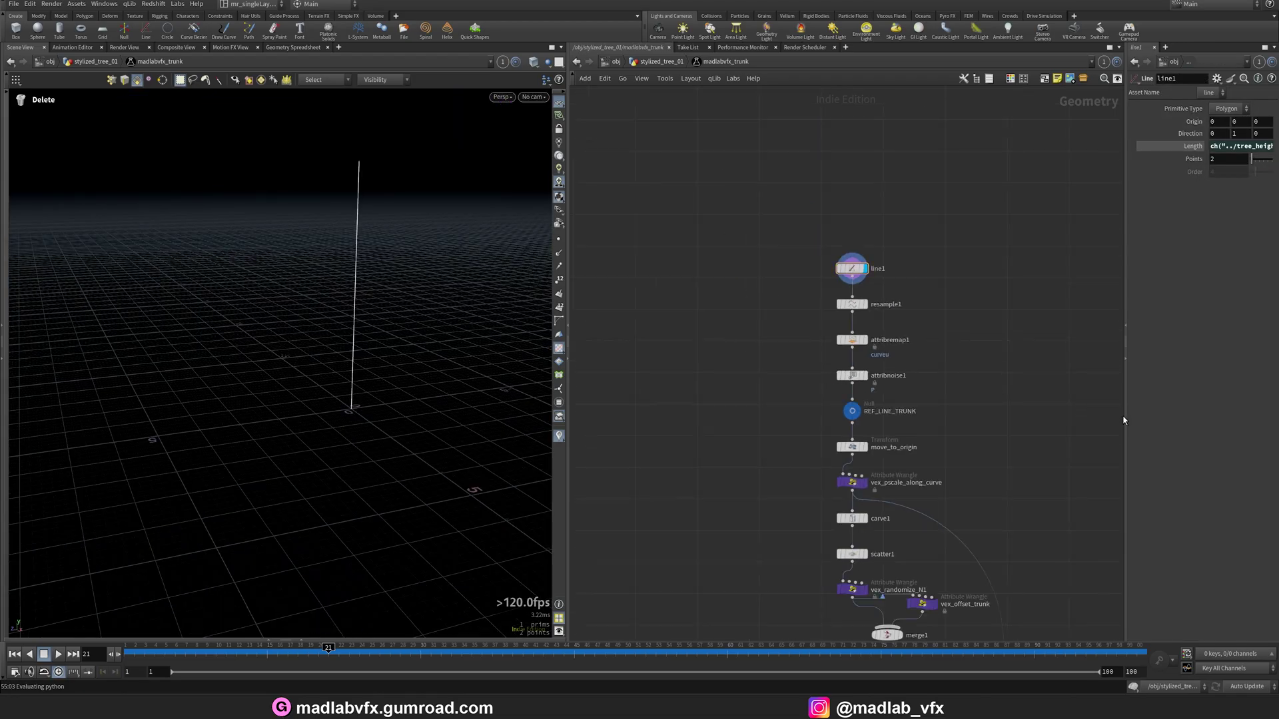
{"action": "key", "text": "h"}
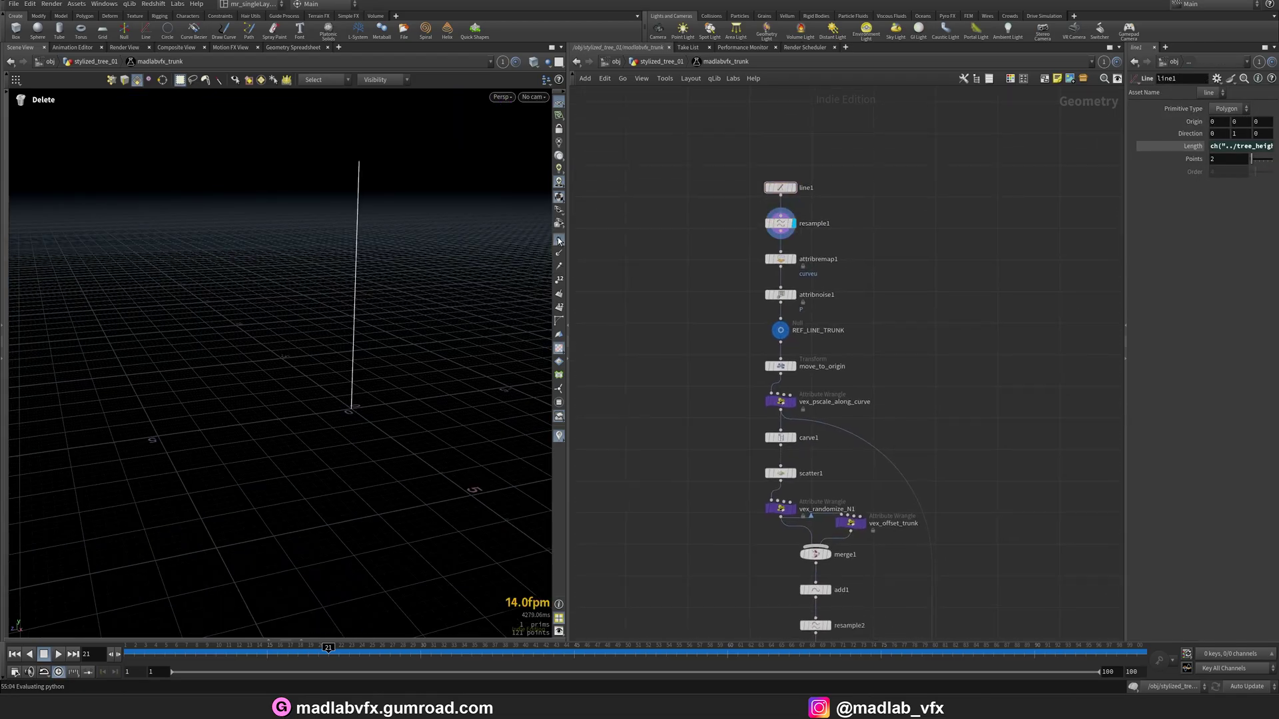
- Display attribremap1 and attribnoise1 and examine their settings and effect on the trunk line
{"action": "left_click", "coordinate": [793, 260]}
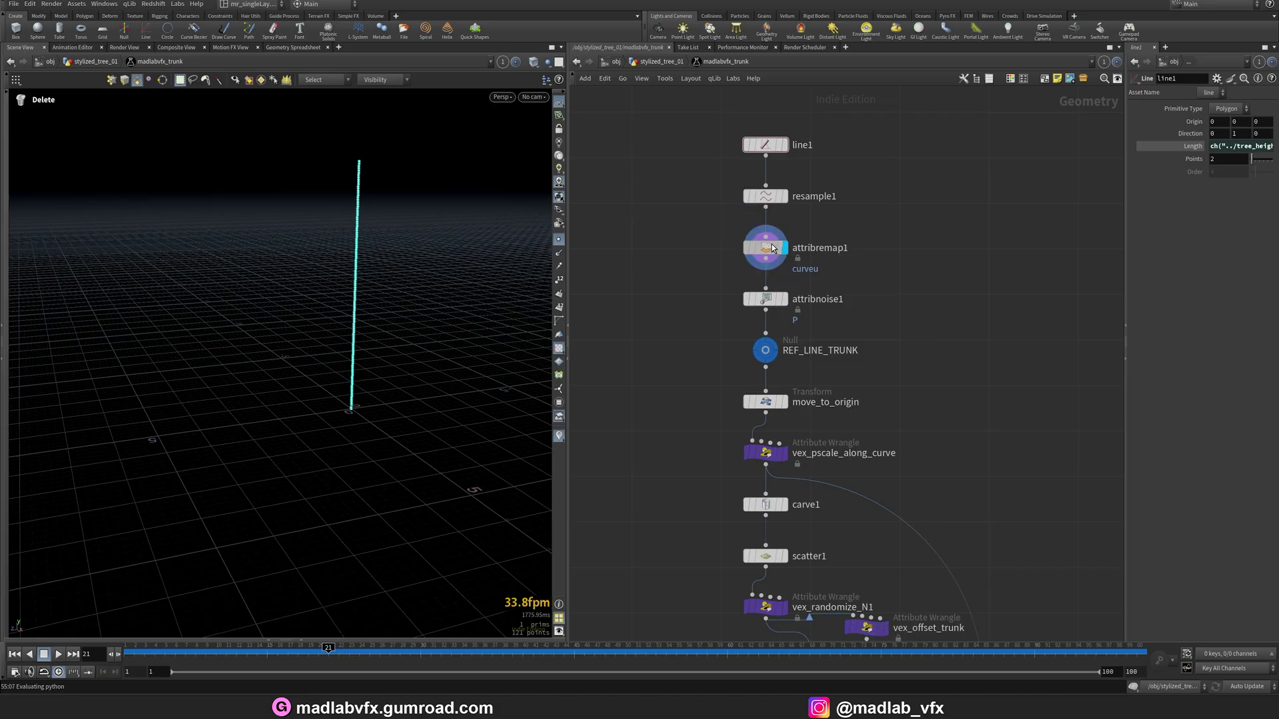
{"action": "scroll", "coordinate": [906, 284], "scroll_direction": "up", "scroll_amount": 2}
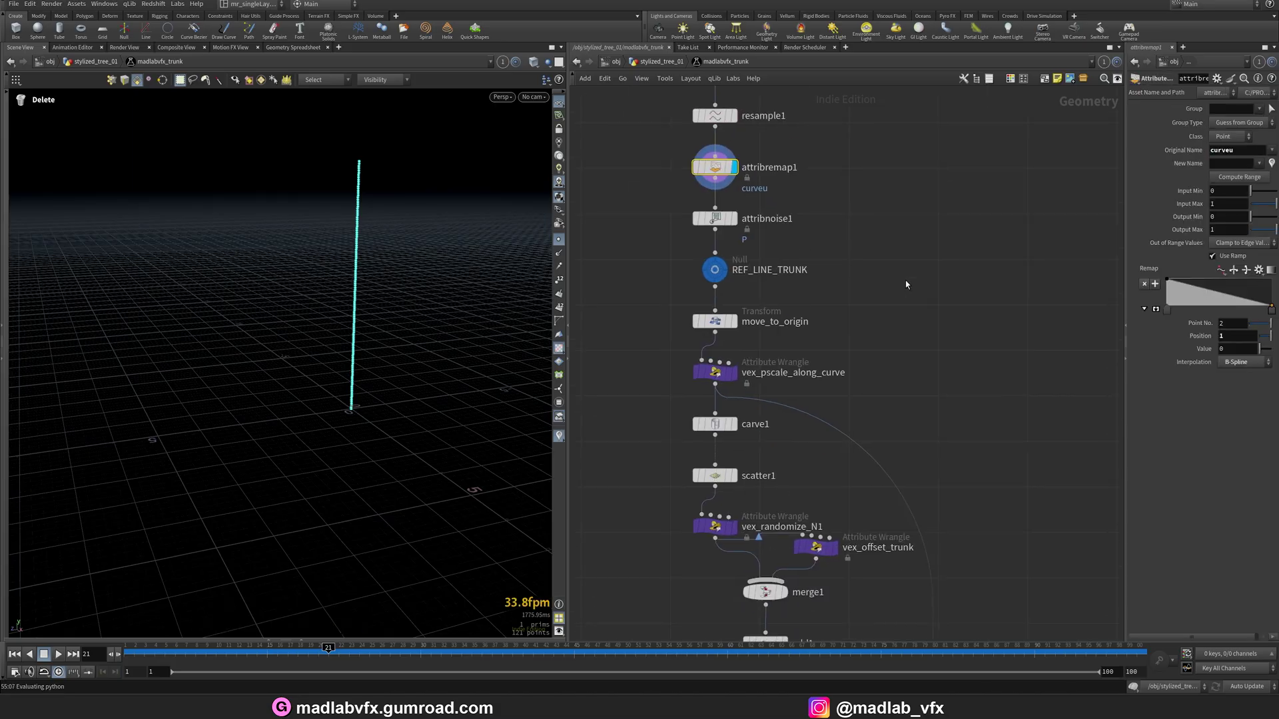
{"action": "left_click", "coordinate": [732, 220]}
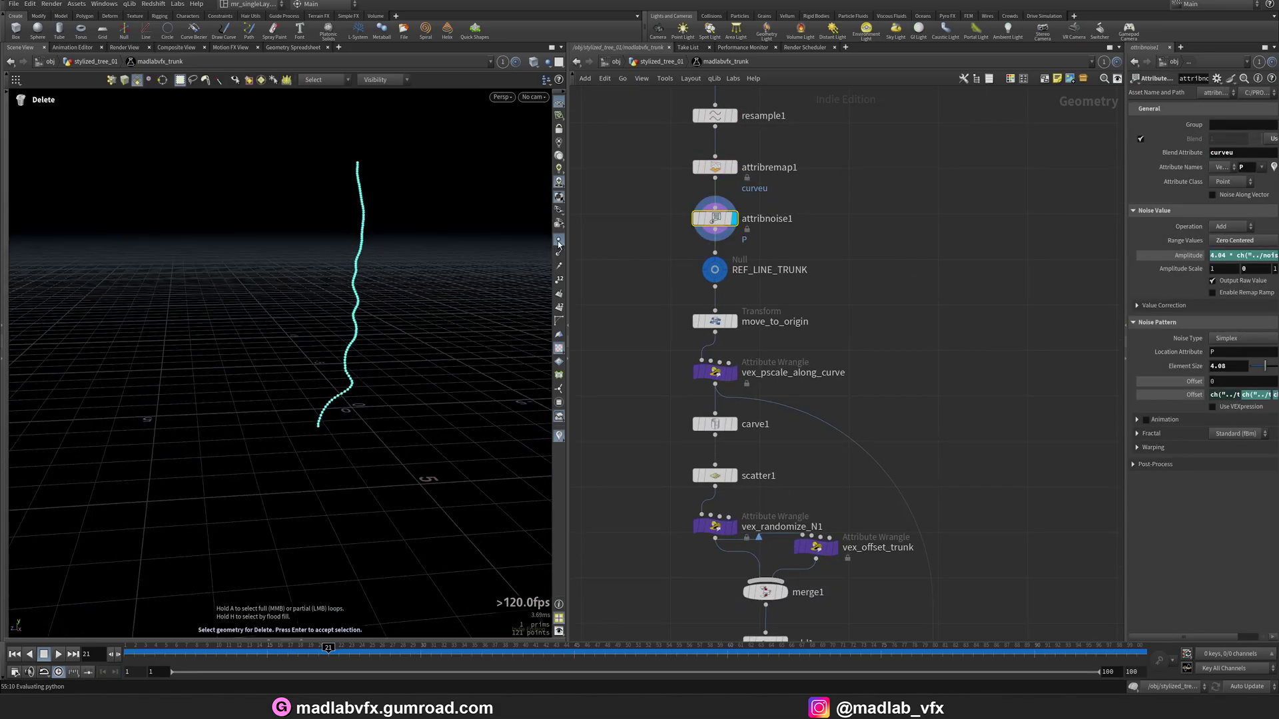
{"action": "left_click_drag", "start_coordinate": [440, 357], "coordinate": [442, 381], "text": "alt"}
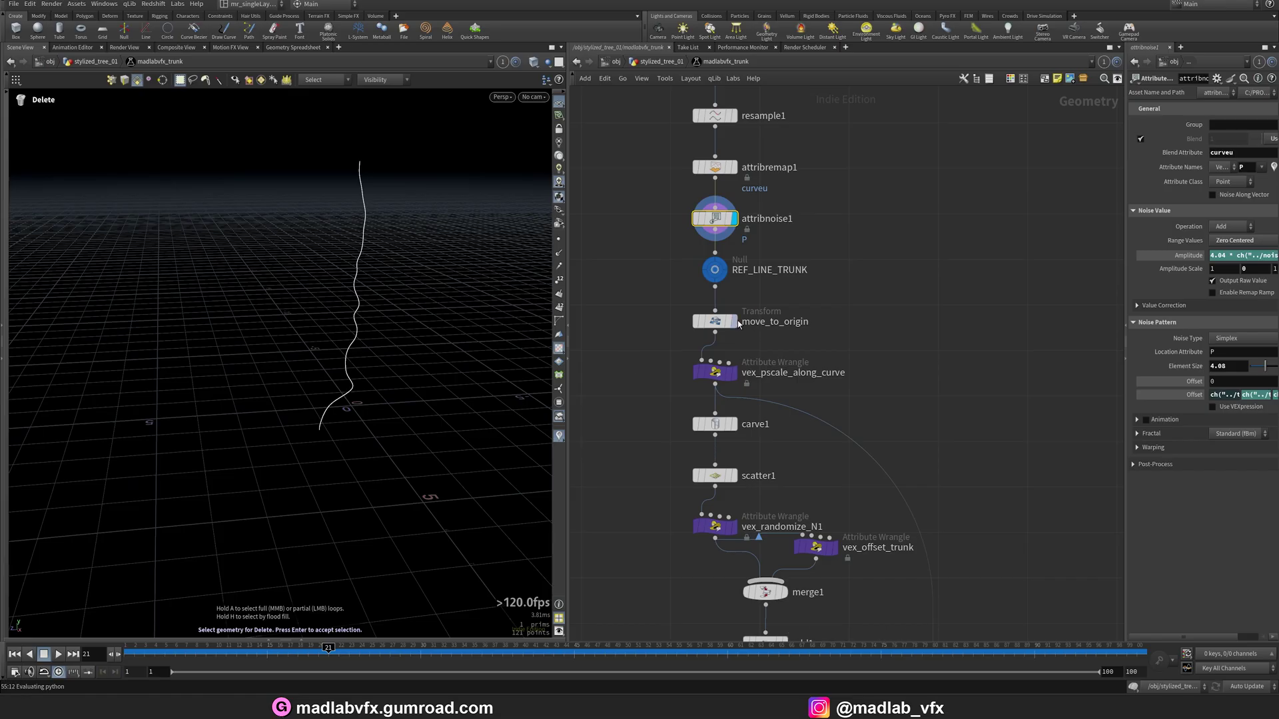
- Display the move_to_origin transform and examine how it places the trunk curve
{"action": "left_click", "coordinate": [734, 322]}
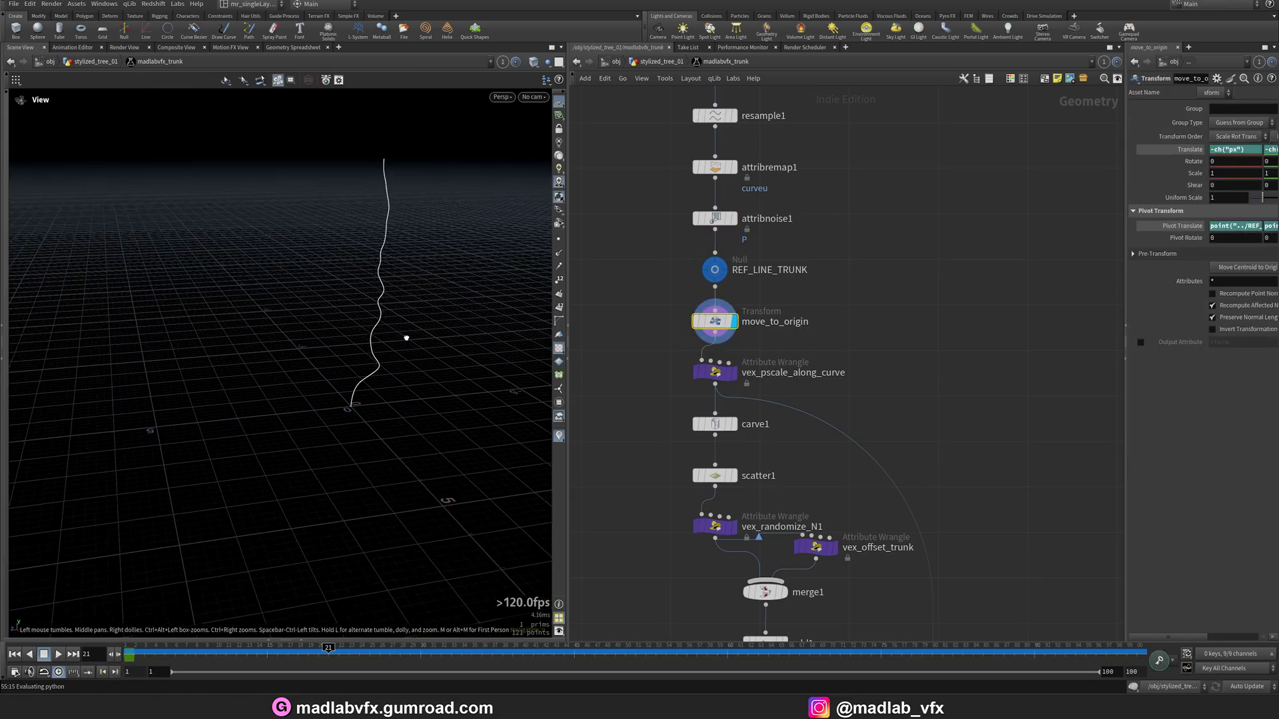
{"action": "left_click_drag", "start_coordinate": [406, 339], "coordinate": [407, 346], "text": "alt"}
{"action": "scroll", "coordinate": [869, 427], "scroll_direction": "down", "scroll_amount": 1}
{"action": "middle_click_drag", "start_coordinate": [869, 430], "coordinate": [841, 281]}
{"action": "scroll", "coordinate": [771, 301], "scroll_direction": "up", "scroll_amount": 2}
{"action": "middle_click_drag", "start_coordinate": [770, 300], "coordinate": [776, 337]}
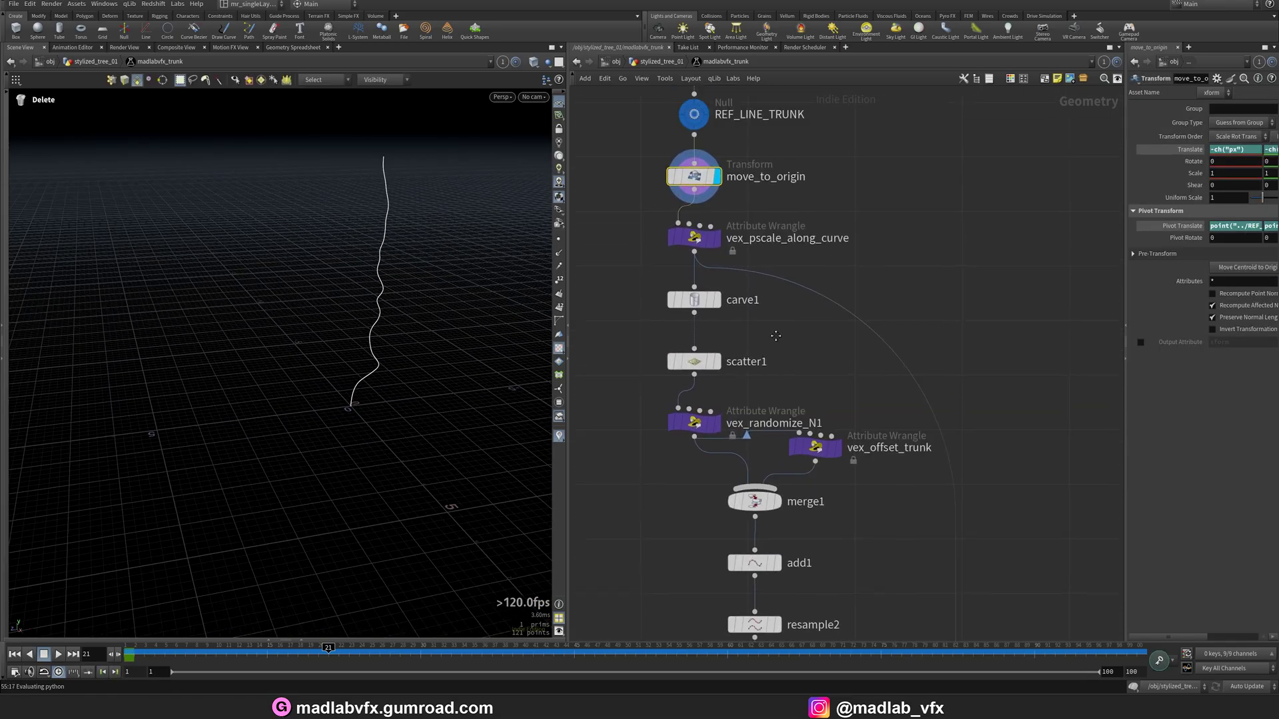
- Show the vex_pscale_along_curve wrangle and widen the parameter pane to read its ramp and code
{"action": "key", "text": "Down"}
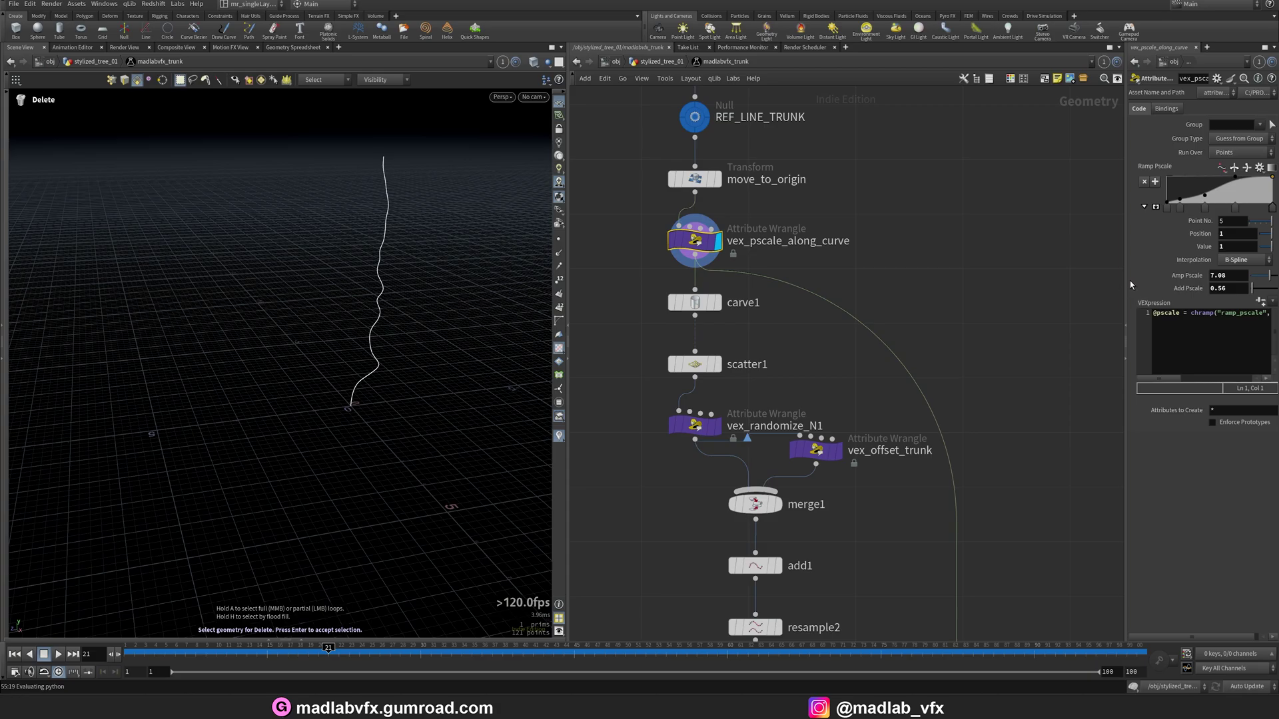
{"action": "left_click_drag", "start_coordinate": [1128, 282], "coordinate": [931, 281]}
{"action": "scroll", "coordinate": [824, 293], "scroll_direction": "down", "scroll_amount": 1}
{"action": "middle_click_drag", "start_coordinate": [825, 293], "coordinate": [853, 183]}
- Step through the root-generating nodes below vex_pscale_along_curve as far as resample2, checking the result in the viewport
{"action": "left_click", "coordinate": [736, 357]}
{"action": "left_click_drag", "start_coordinate": [346, 373], "coordinate": [303, 358], "text": "alt"}
{"action": "key", "text": "Delete"}
{"action": "middle_click_drag", "start_coordinate": [811, 429], "coordinate": [744, 310]}
{"action": "key", "text": "Down"}
{"action": "key", "text": "Down"}
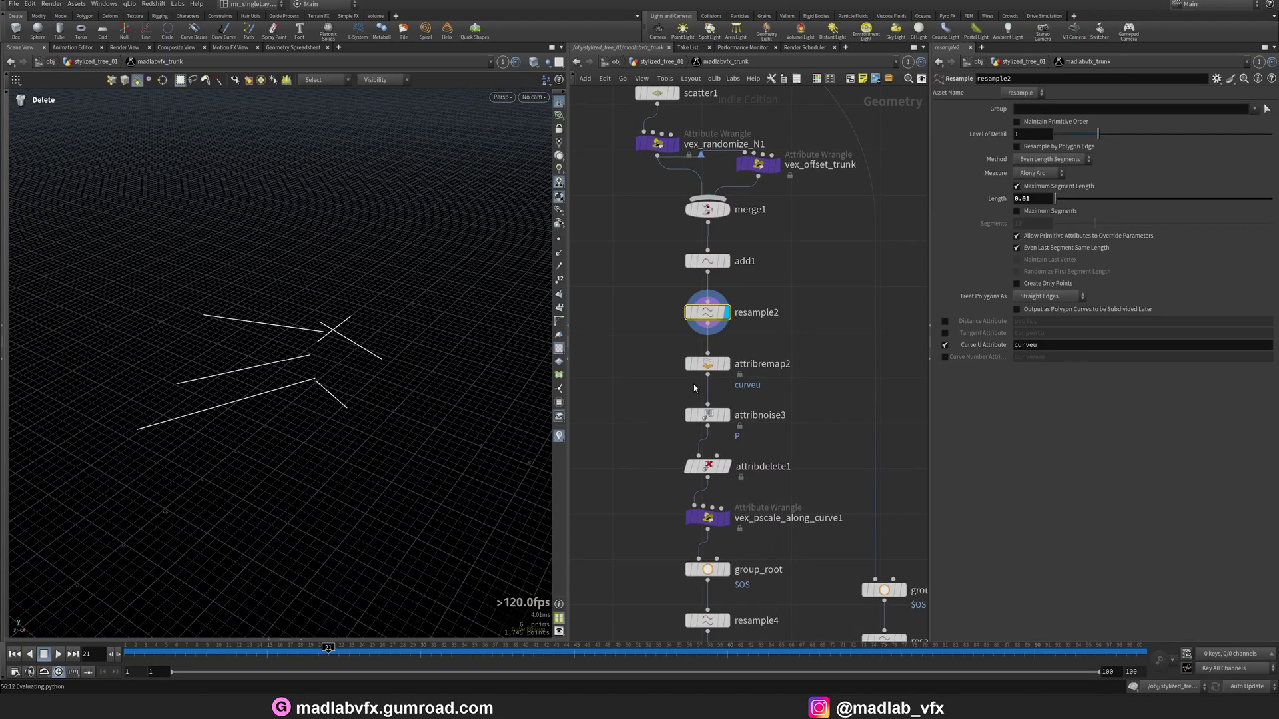
- Display attribremap2 and attribnoise3 and examine the noise applied to the root lines
{"action": "key", "text": "Down"}
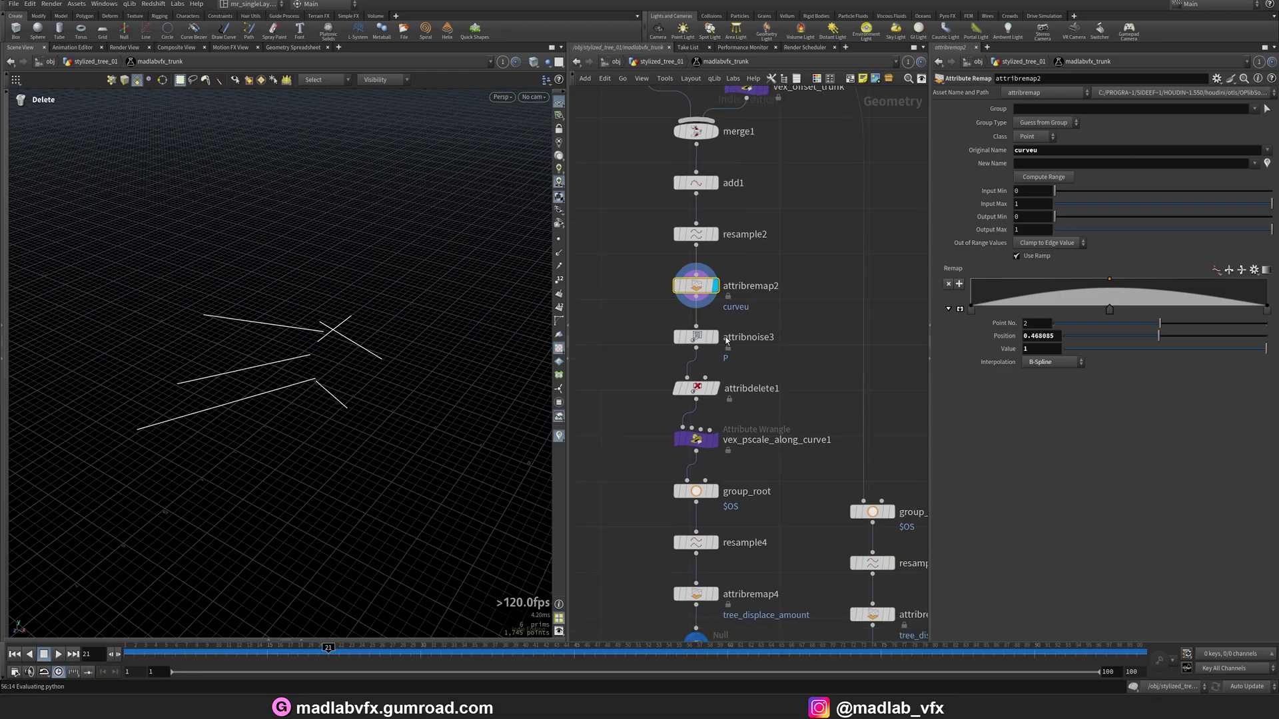
{"action": "key", "text": "Down"}
{"action": "left_click_drag", "start_coordinate": [330, 385], "coordinate": [313, 363], "text": "alt"}
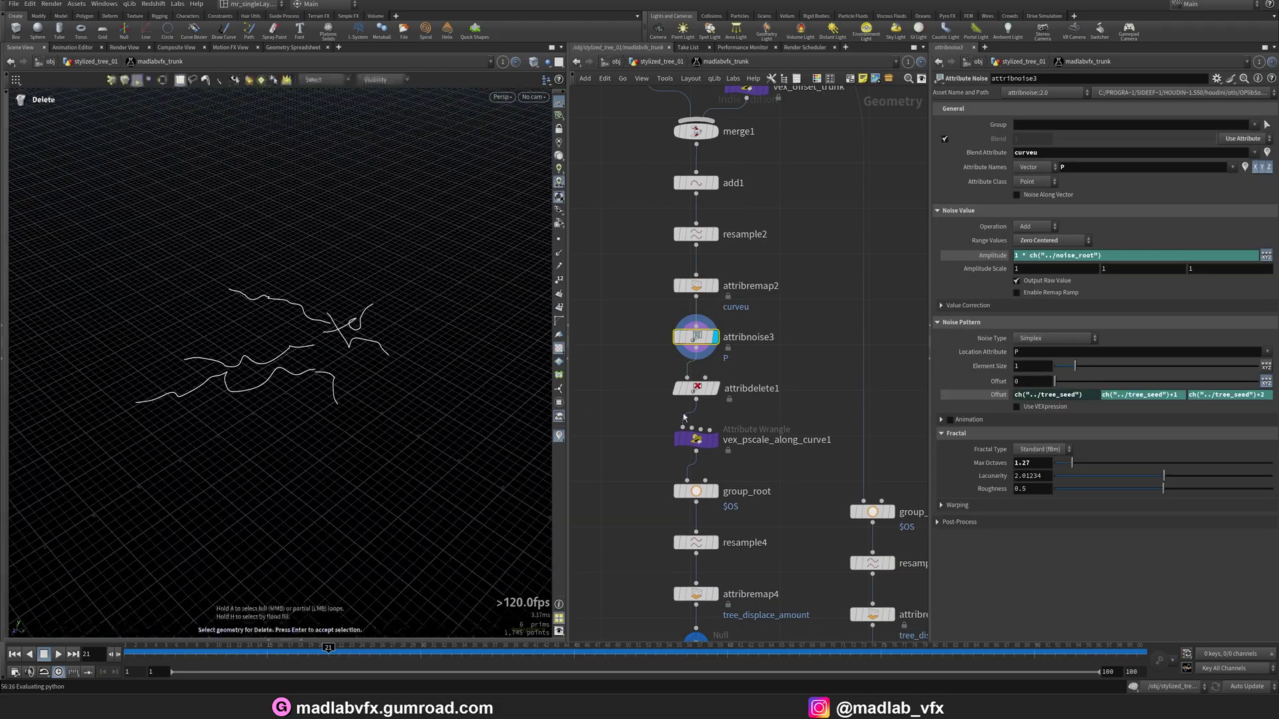
- Display the REF_ROOT_SPLINE null and inspect the finished root curves
{"action": "scroll", "coordinate": [754, 320], "scroll_direction": "down", "scroll_amount": 2}
{"action": "middle_click_drag", "start_coordinate": [785, 431], "coordinate": [749, 369]}
{"action": "middle_click_drag", "start_coordinate": [735, 304], "coordinate": [737, 269]}
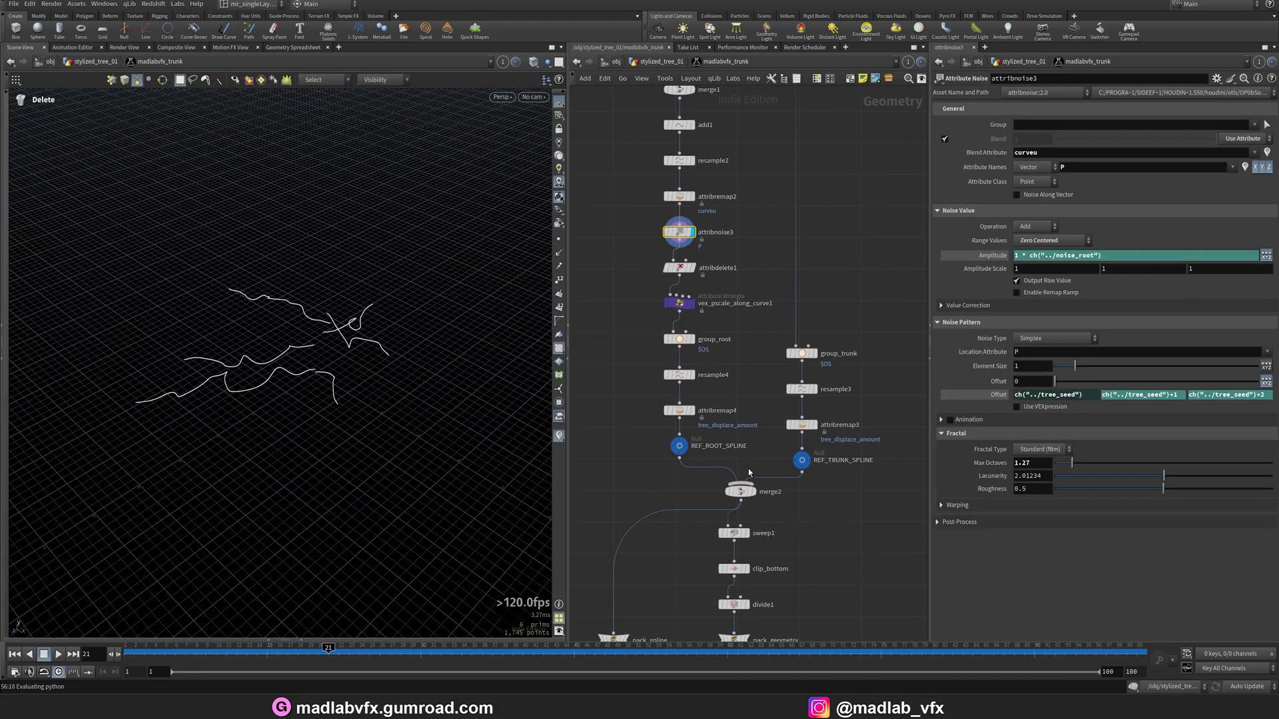
{"action": "scroll", "coordinate": [710, 443], "scroll_direction": "up", "scroll_amount": 2}
{"action": "left_click", "coordinate": [674, 441]}
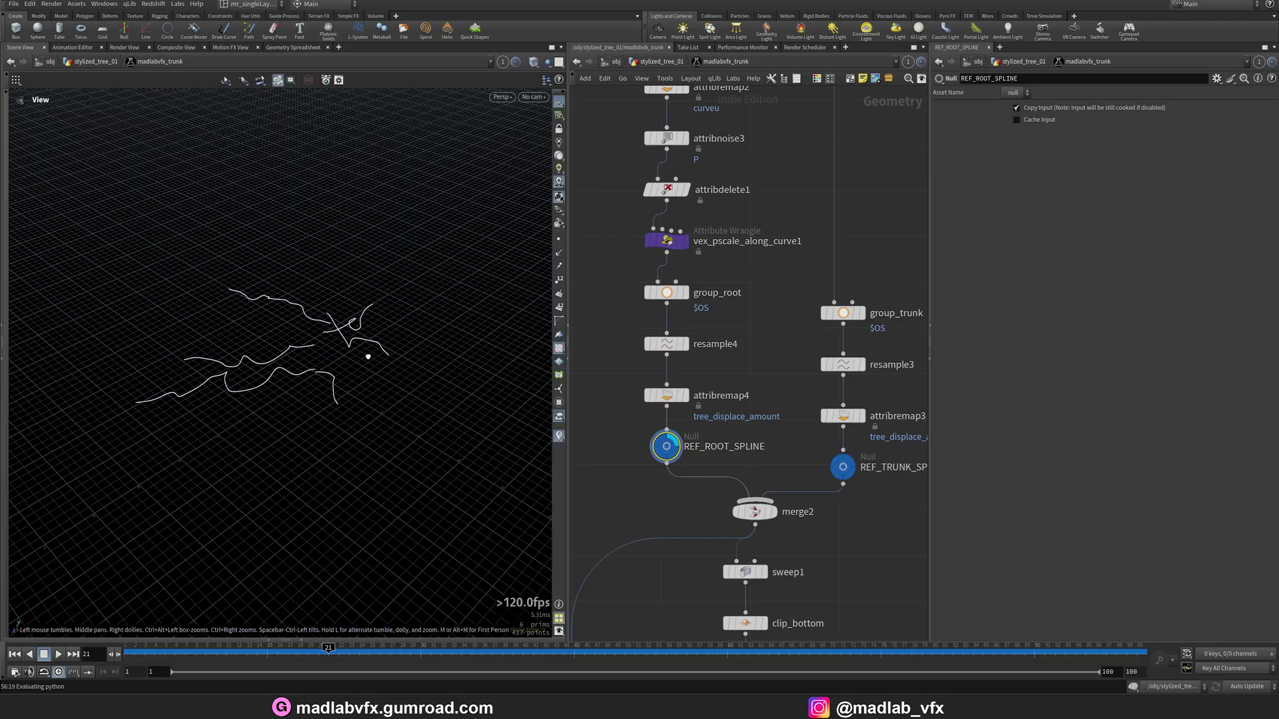
{"action": "mouse_move", "coordinate": [365, 354]}
{"action": "left_mouse_down"}
{"action": "mouse_move", "coordinate": [362, 371]}
{"action": "mouse_move", "coordinate": [347, 365]}
{"action": "mouse_move", "coordinate": [371, 356]}
{"action": "left_mouse_up"}
- Display the REF_TRUNK_SPLINE null, then sweep1, and inspect the trunk curve and the swept tube geometry
{"action": "middle_click_drag", "start_coordinate": [881, 494], "coordinate": [761, 495]}
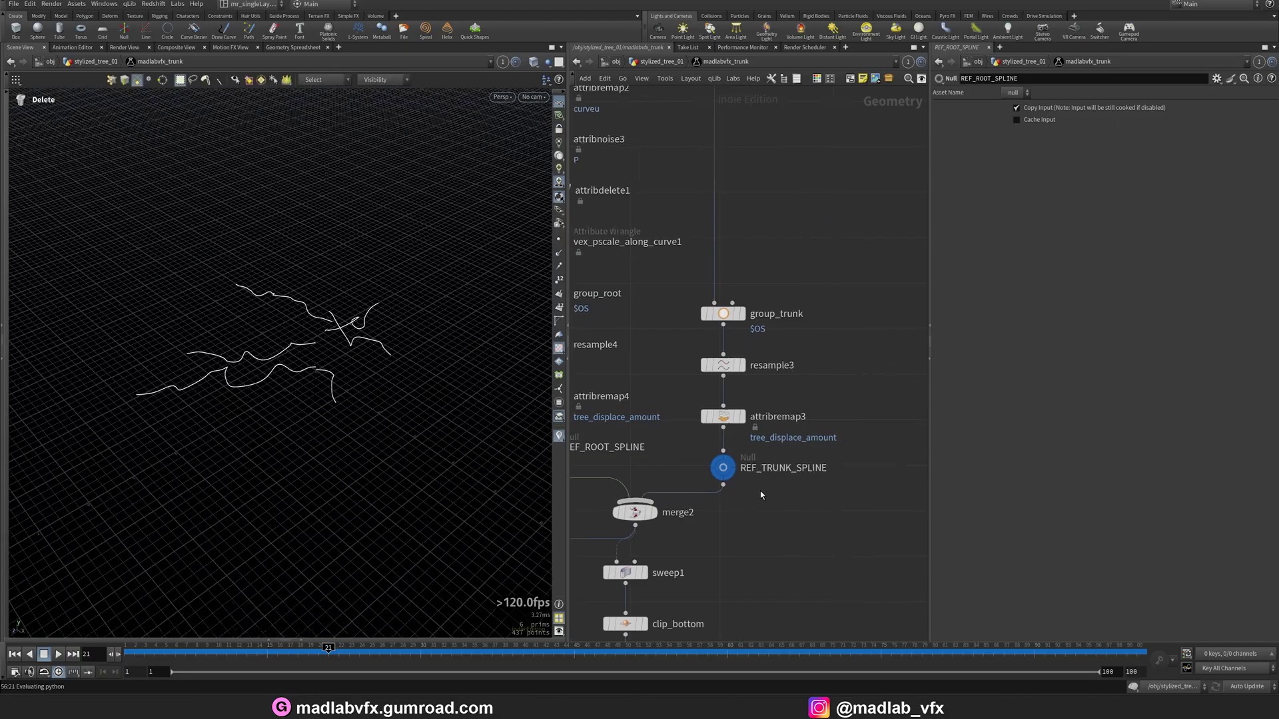
{"action": "left_click_drag", "start_coordinate": [251, 337], "coordinate": [283, 381], "text": "alt"}
{"action": "middle_click_drag", "start_coordinate": [781, 526], "coordinate": [823, 369]}
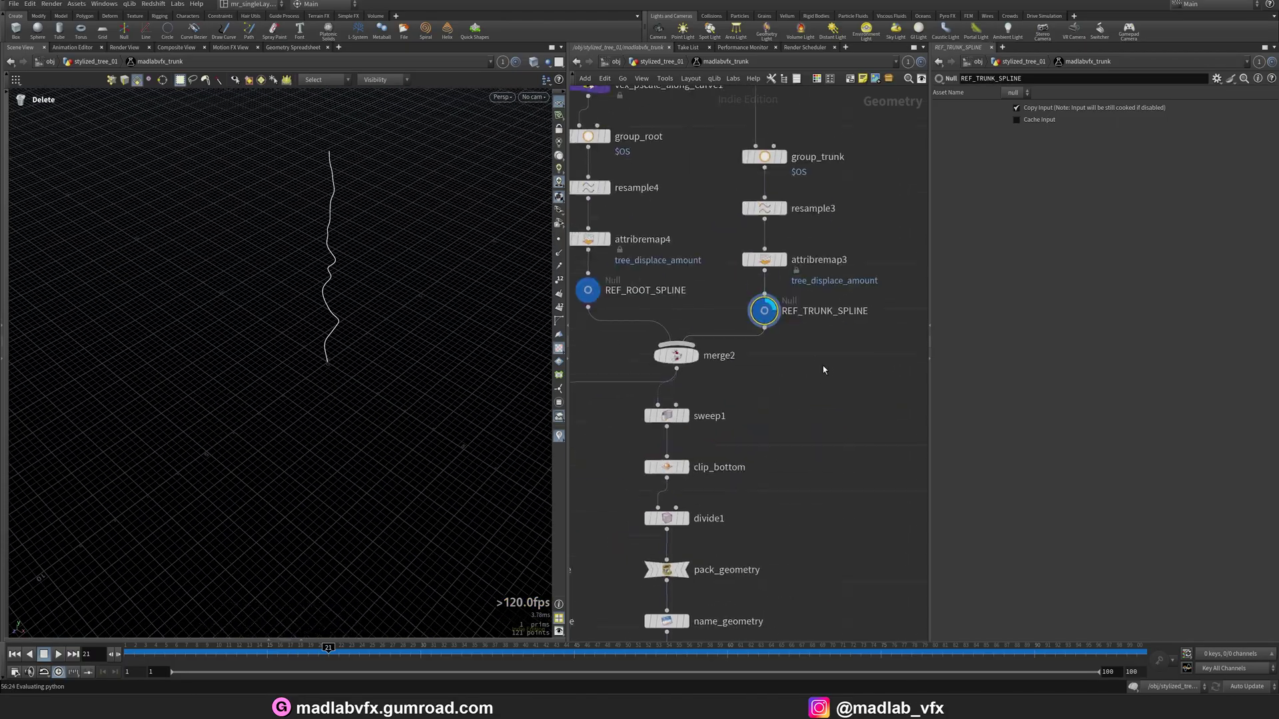
{"action": "left_click_drag", "start_coordinate": [315, 348], "coordinate": [306, 331], "text": "alt"}
{"action": "left_click_drag", "start_coordinate": [380, 363], "coordinate": [322, 370], "text": "alt"}
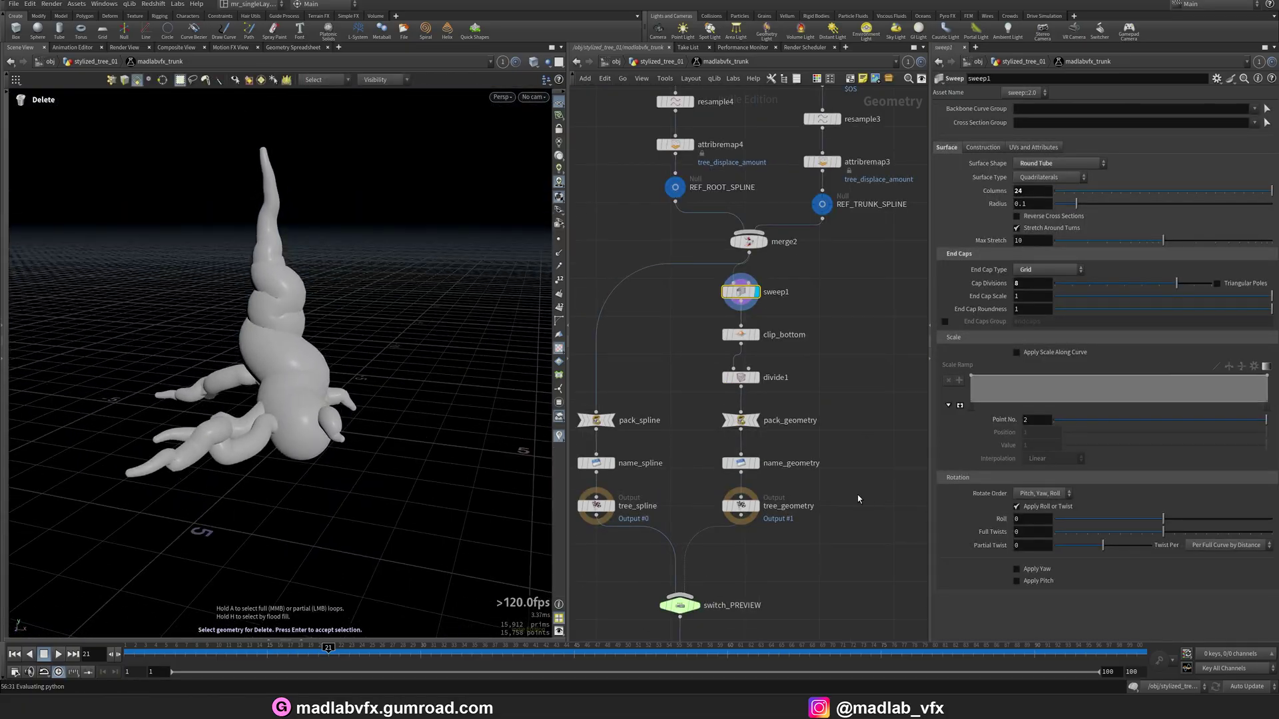
- Display the tree_geometry output of the trunk network and inspect the trunk and root mesh
{"action": "middle_click_drag", "start_coordinate": [857, 494], "coordinate": [861, 463]}
{"action": "scroll", "coordinate": [792, 485], "scroll_direction": "up", "scroll_amount": 2}
{"action": "scroll", "coordinate": [792, 484], "scroll_direction": "up", "scroll_amount": 2}
{"action": "left_click", "coordinate": [747, 471]}
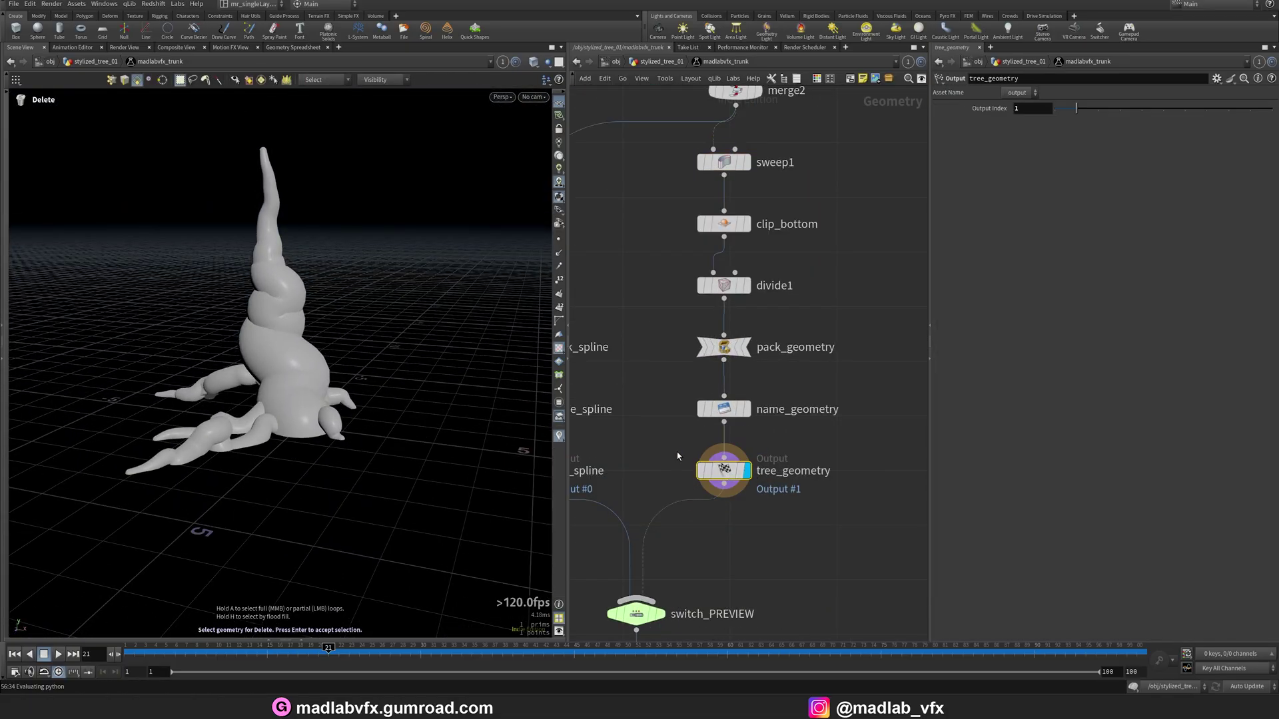
{"action": "left_click_drag", "start_coordinate": [404, 377], "coordinate": [340, 390], "text": "alt"}
- Display the tree_spline output of the trunk network and inspect the trunk and root curves, tracing the outputs down to OUT_PREVIEW
{"action": "middle_click_drag", "start_coordinate": [634, 487], "coordinate": [745, 442]}
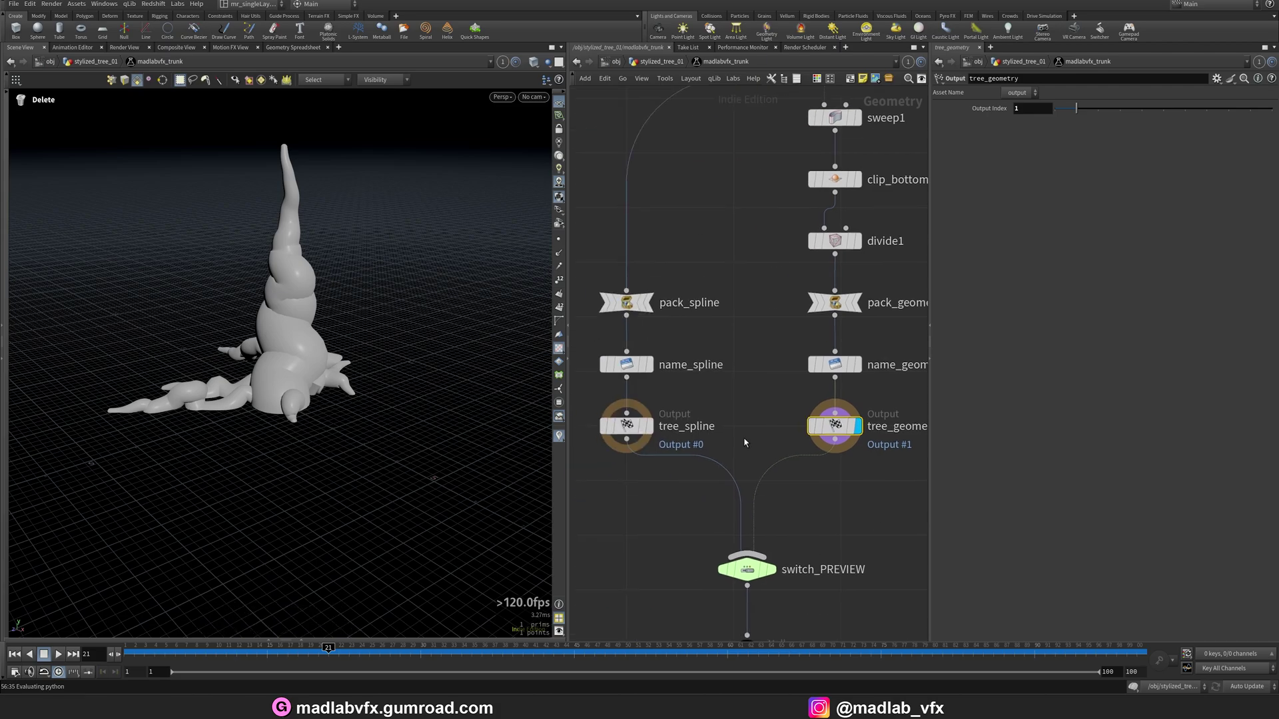
{"action": "left_click", "coordinate": [651, 426]}
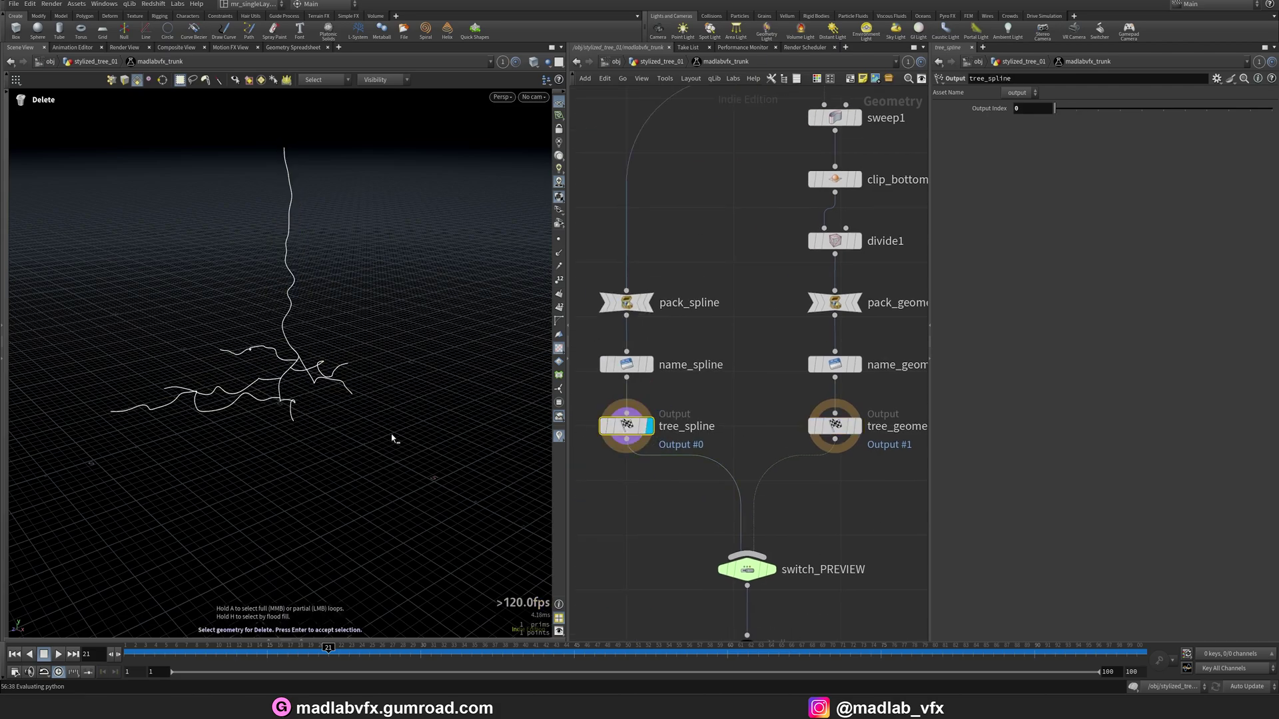
{"action": "mouse_move", "coordinate": [343, 420]}
{"action": "left_mouse_down"}
{"action": "mouse_move", "coordinate": [326, 411]}
{"action": "mouse_move", "coordinate": [327, 433]}
{"action": "left_mouse_up"}
{"action": "scroll", "coordinate": [835, 545], "scroll_direction": "down", "scroll_amount": 2}
{"action": "middle_click_drag", "start_coordinate": [856, 561], "coordinate": [766, 440]}
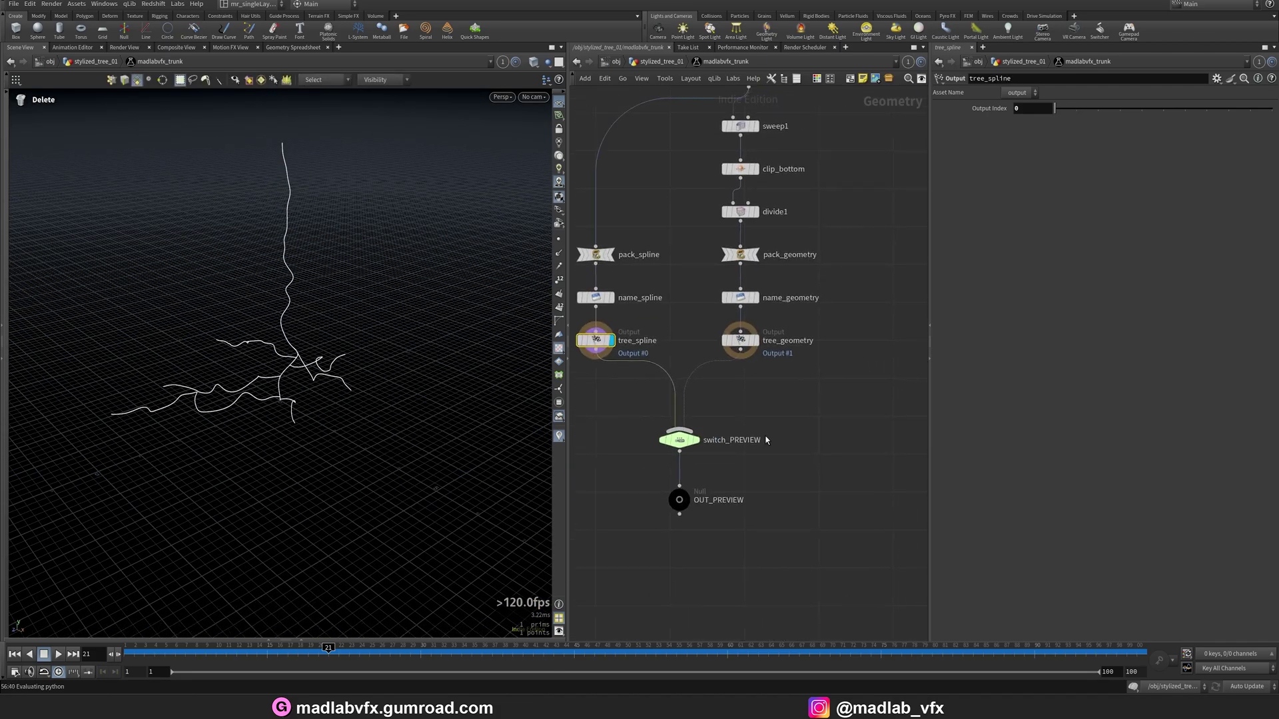
- Leave the trunk network and open the network inside madlabvfx_branches at its Tree Spline input
{"action": "key", "text": "u"}
{"action": "scroll", "coordinate": [831, 319], "scroll_direction": "up", "scroll_amount": 5}
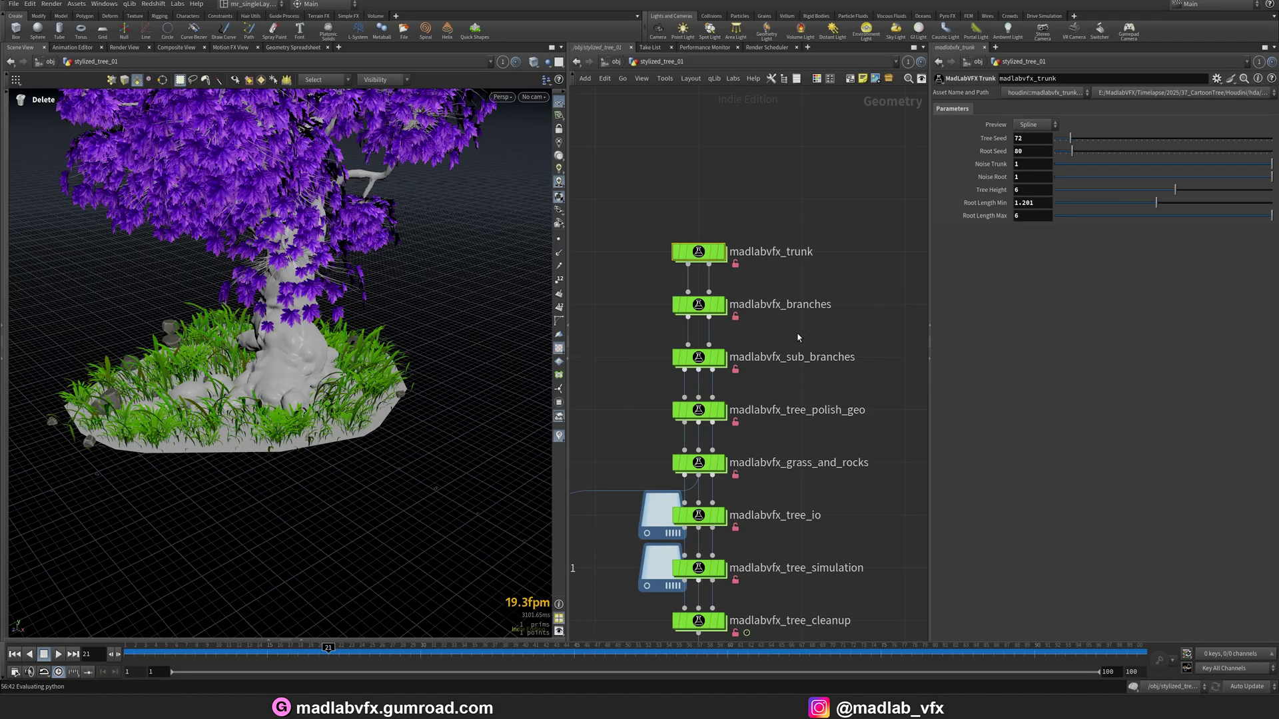
{"action": "double_click", "coordinate": [707, 316]}
{"action": "scroll", "coordinate": [776, 300], "scroll_direction": "down", "scroll_amount": 1}
{"action": "middle_click_drag", "start_coordinate": [775, 298], "coordinate": [777, 200]}
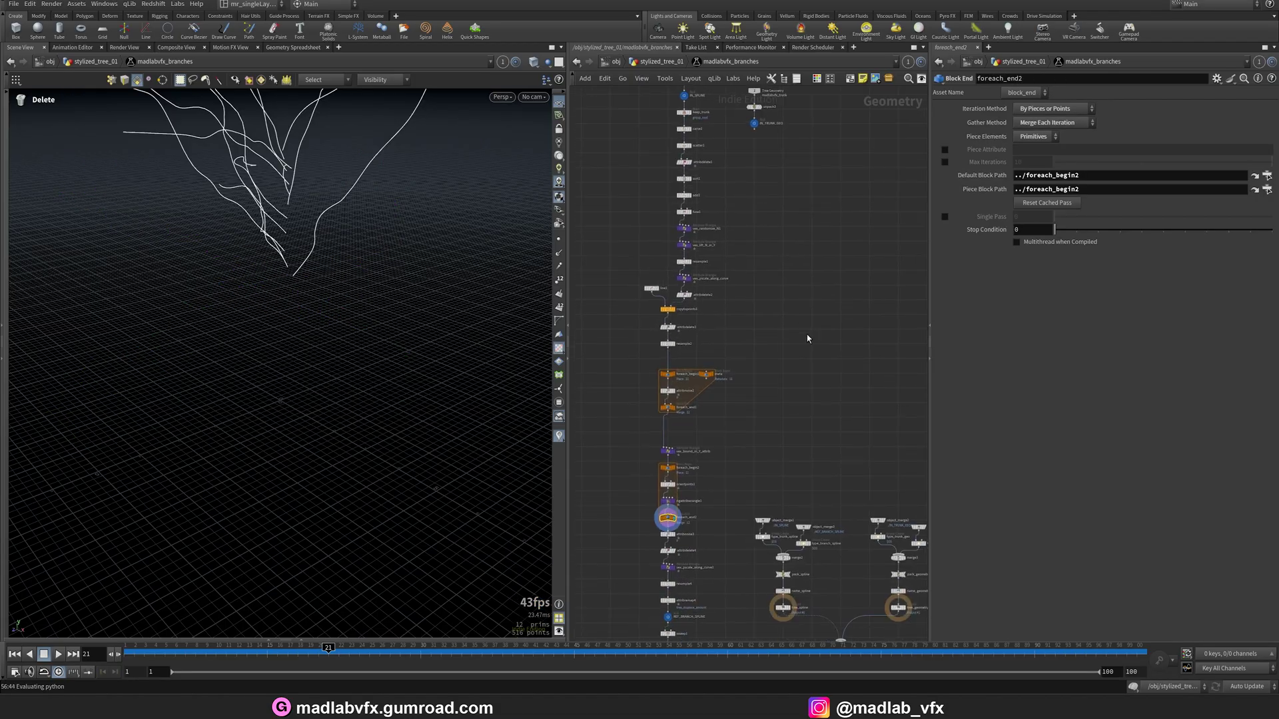
{"action": "scroll", "coordinate": [806, 334], "scroll_direction": "down", "scroll_amount": 2}
{"action": "middle_click_drag", "start_coordinate": [806, 336], "coordinate": [810, 390]}
{"action": "scroll", "coordinate": [793, 320], "scroll_direction": "up", "scroll_amount": 2}
{"action": "middle_click_drag", "start_coordinate": [767, 306], "coordinate": [889, 437]}
{"action": "scroll", "coordinate": [805, 274], "scroll_direction": "up", "scroll_amount": 1}
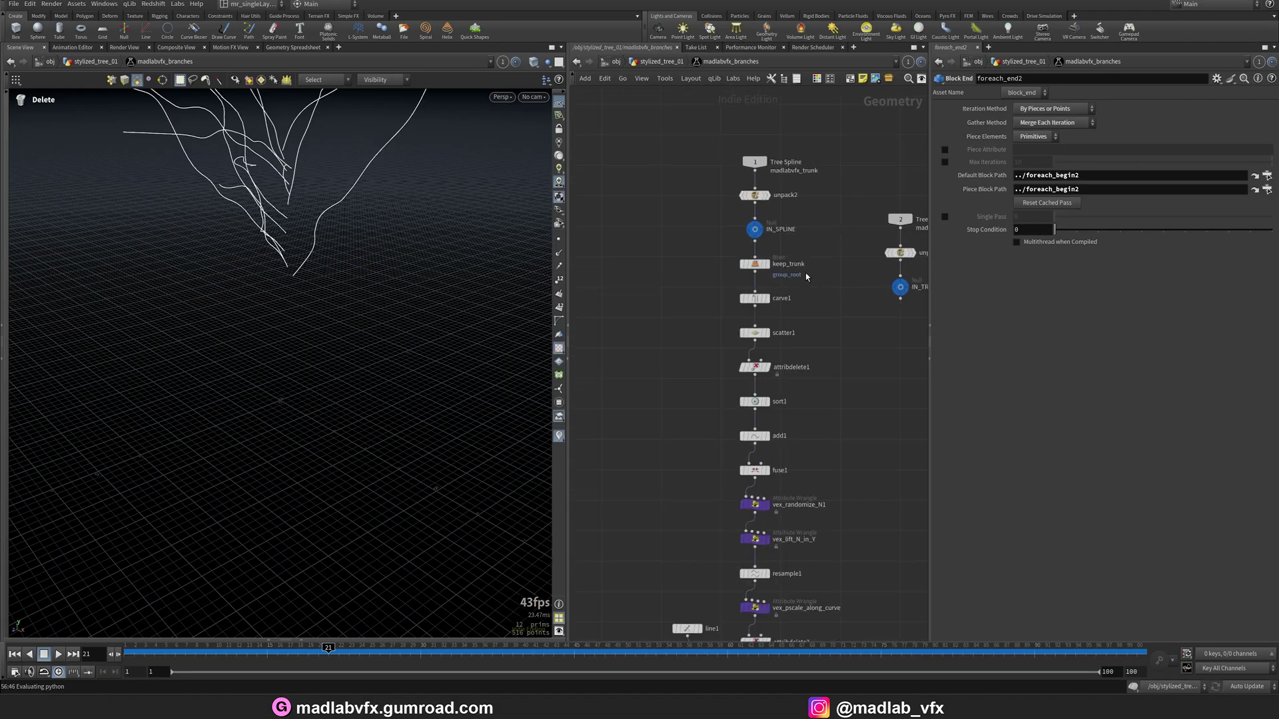
- Display the incoming tree spline near the start of the branches network and inspect it
{"action": "middle_click_drag", "start_coordinate": [806, 273], "coordinate": [796, 358]}
{"action": "scroll", "coordinate": [770, 274], "scroll_direction": "up", "scroll_amount": 1}
{"action": "left_click", "coordinate": [758, 283]}
{"action": "left_click_drag", "start_coordinate": [363, 370], "coordinate": [393, 391], "text": "alt"}
- Display keep_trunk, then carve1, and inspect how the trunk curve is isolated and trimmed
{"action": "scroll", "coordinate": [865, 453], "scroll_direction": "down", "scroll_amount": 2}
{"action": "middle_click_drag", "start_coordinate": [866, 453], "coordinate": [810, 369]}
{"action": "scroll", "coordinate": [770, 317], "scroll_direction": "up", "scroll_amount": 2}
{"action": "left_click", "coordinate": [739, 257]}
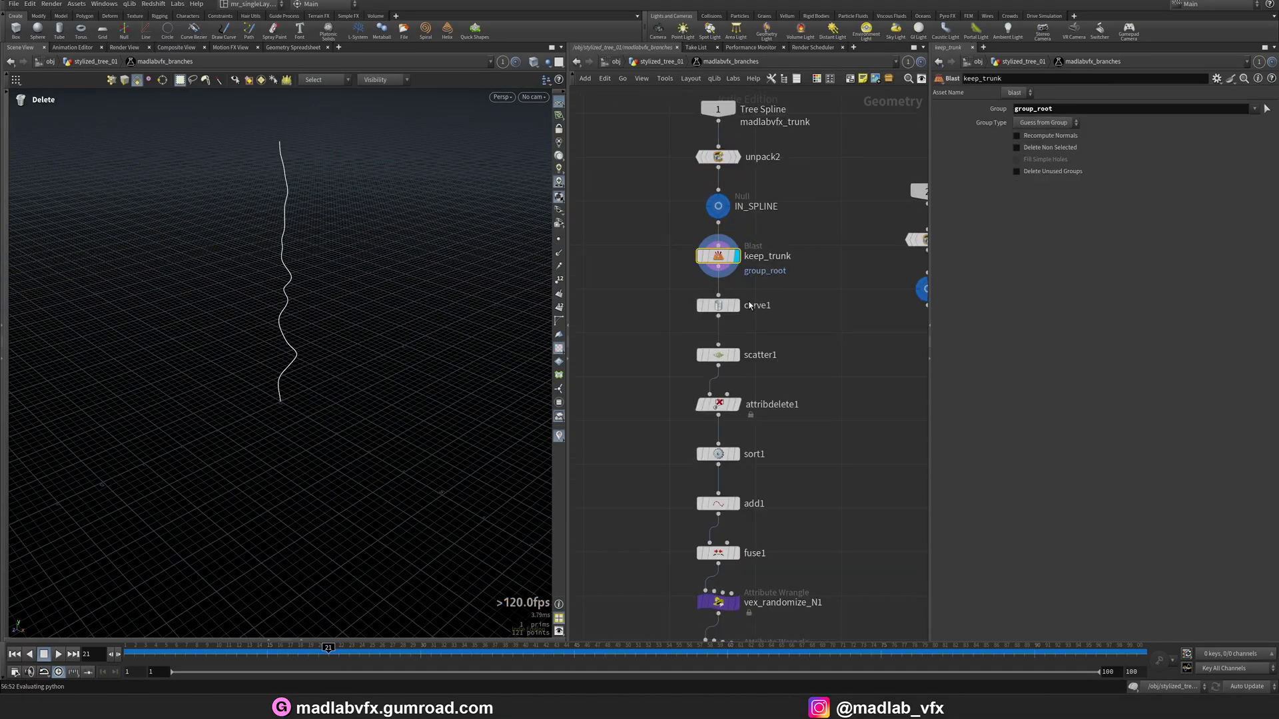
{"action": "left_click_drag", "start_coordinate": [351, 300], "coordinate": [354, 283], "text": "alt"}
{"action": "left_click", "coordinate": [735, 305]}
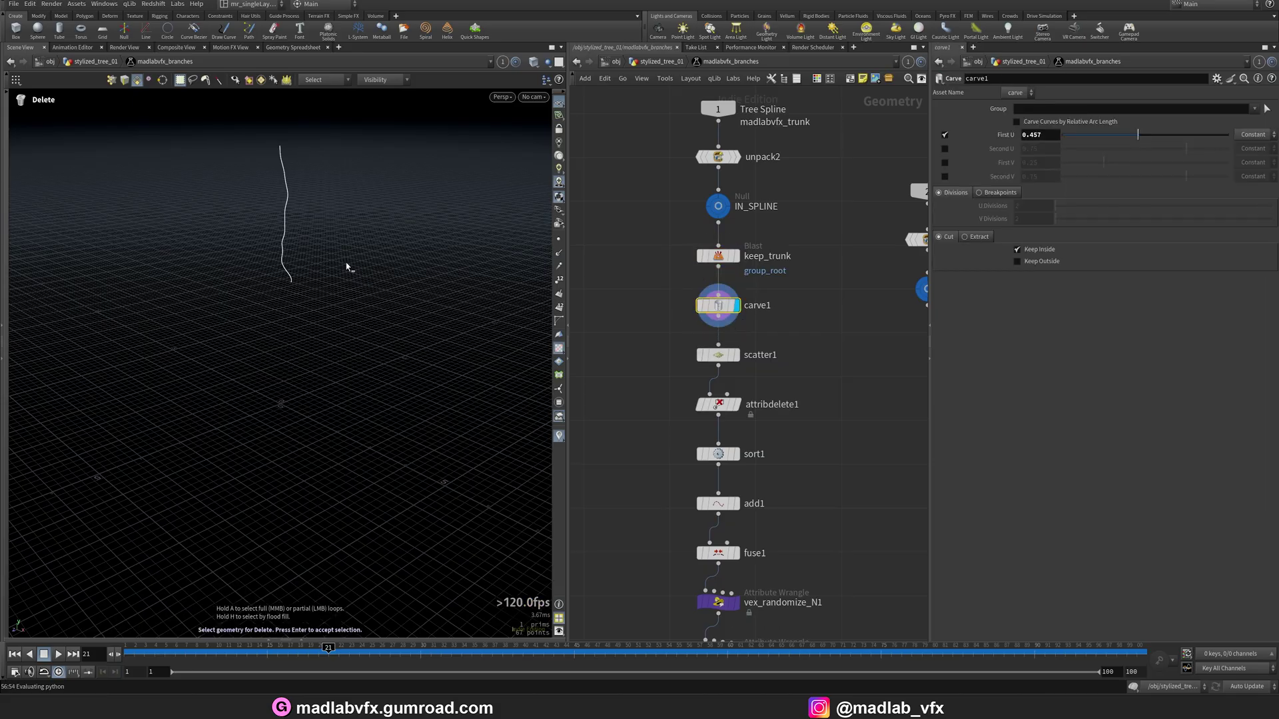
{"action": "left_click_drag", "start_coordinate": [347, 267], "coordinate": [449, 309], "text": "alt"}
- Display scatter1 and attribdelete1 to check the points along the trunk curve, and select sort1 to see its settings
{"action": "middle_click_drag", "start_coordinate": [782, 352], "coordinate": [764, 295]}
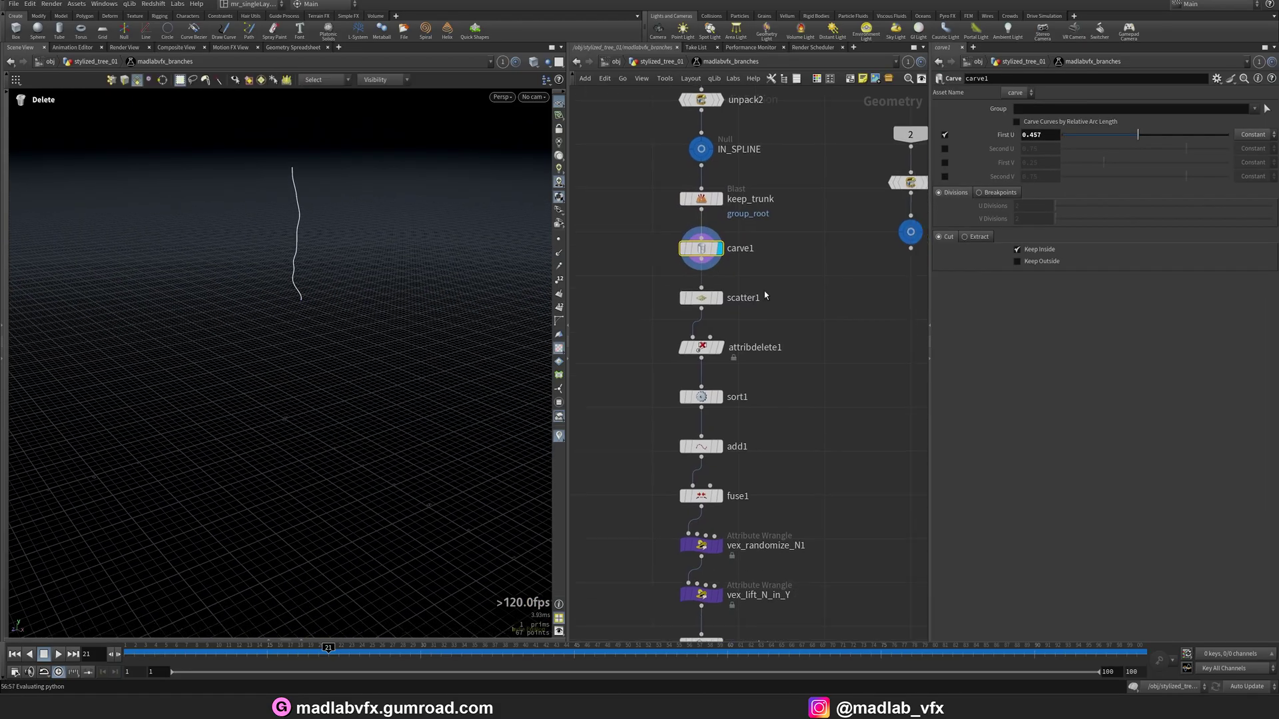
{"action": "left_click", "coordinate": [720, 301]}
{"action": "middle_click_drag", "start_coordinate": [773, 453], "coordinate": [761, 369]}
{"action": "left_click", "coordinate": [703, 186]}
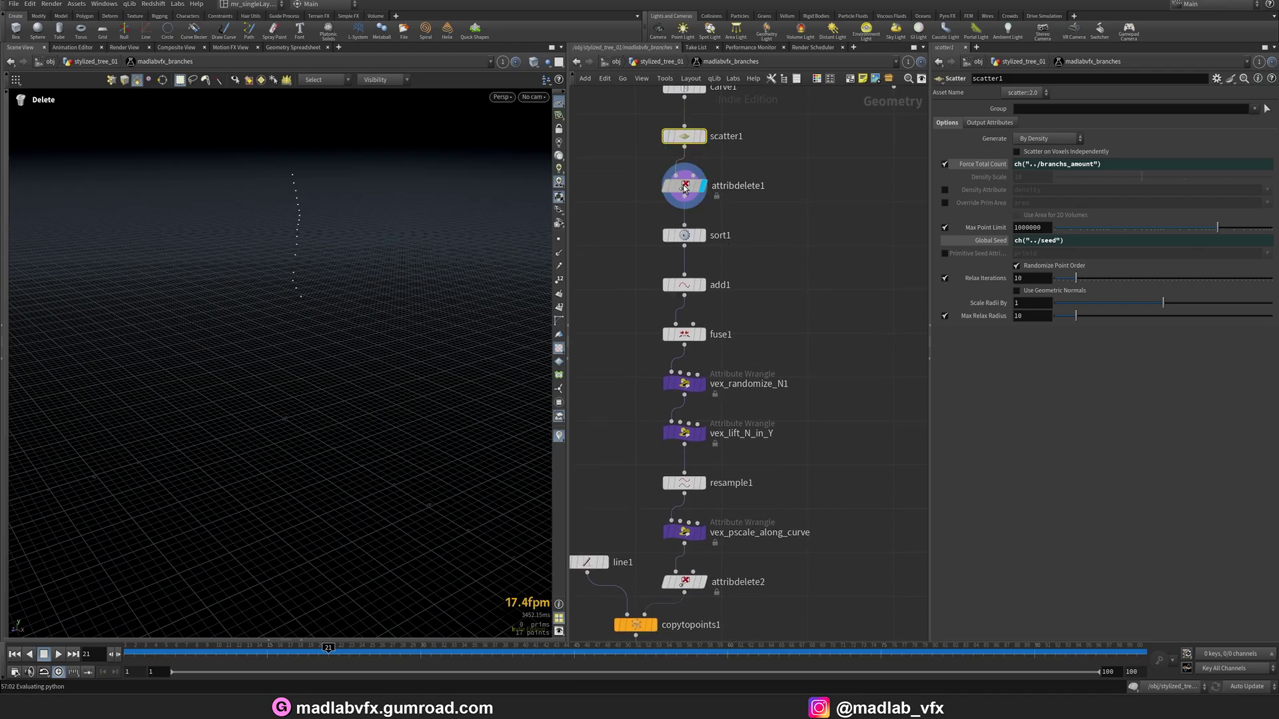
{"action": "key", "text": "Down"}
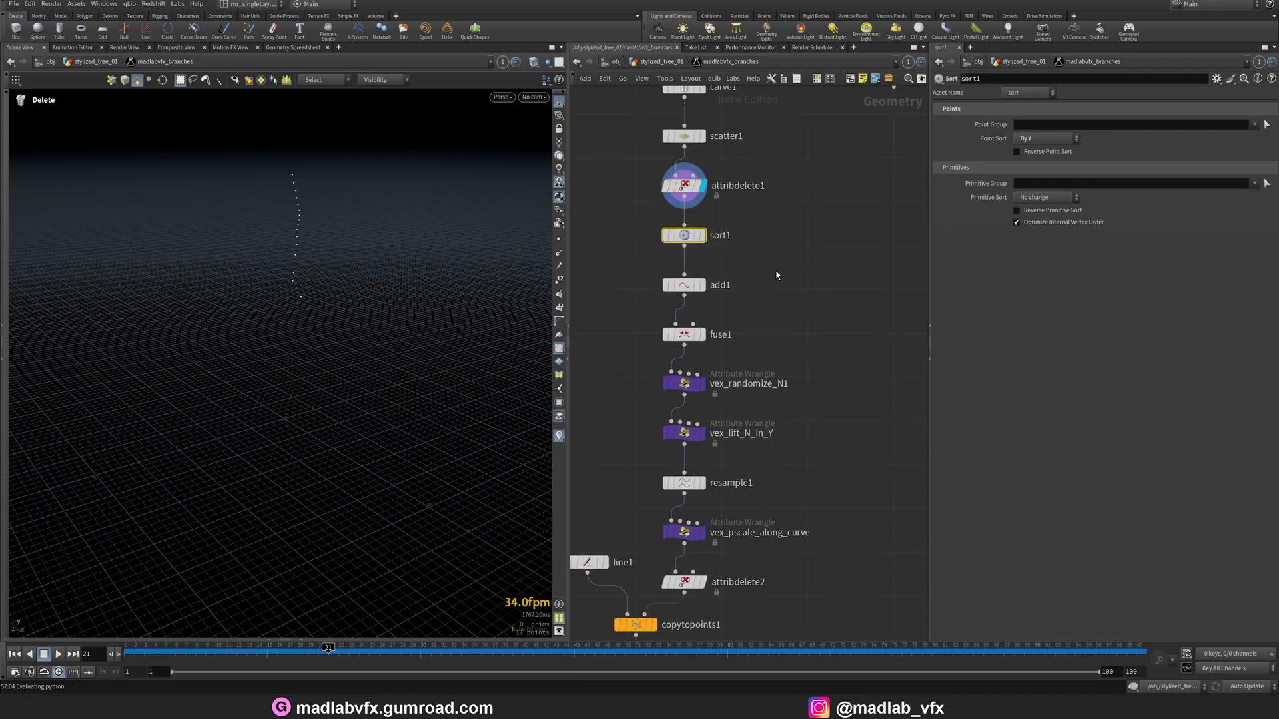
- Examine the VEX code of vex_randomize_N1 and vex_lift_N_in_Y
{"action": "left_click", "coordinate": [696, 386]}
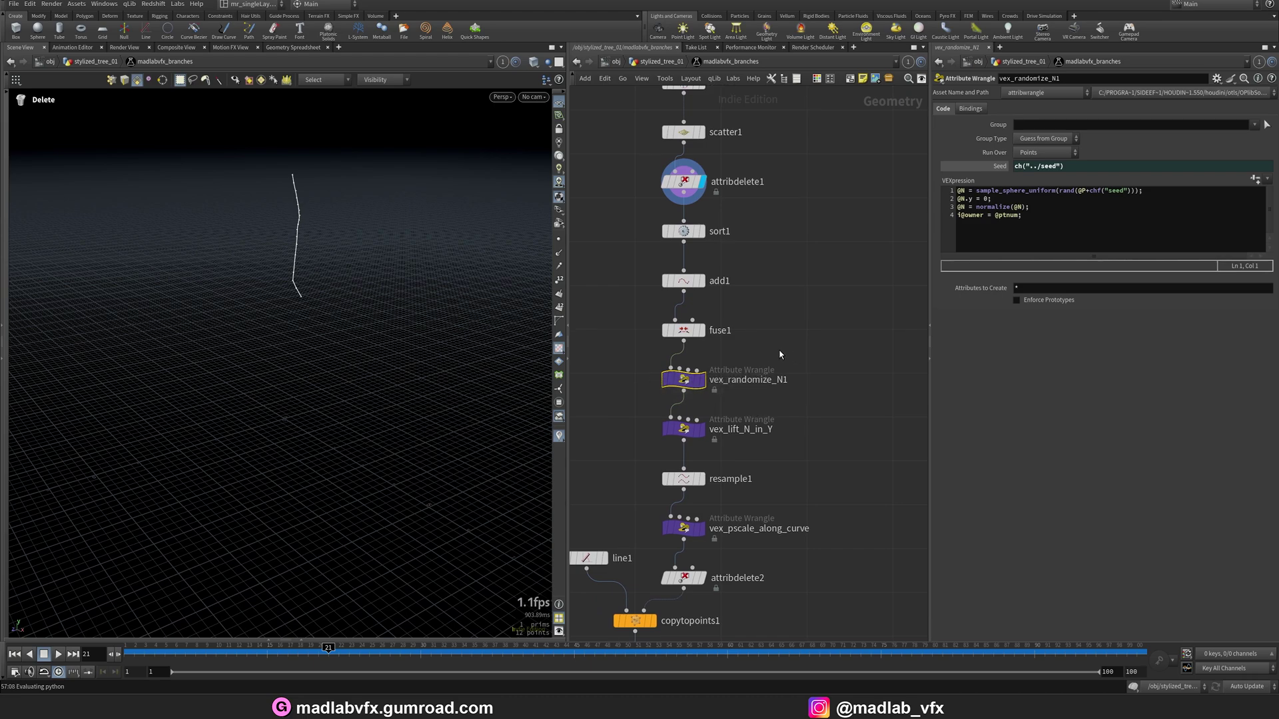
{"action": "middle_click_drag", "start_coordinate": [762, 341], "coordinate": [762, 321]}
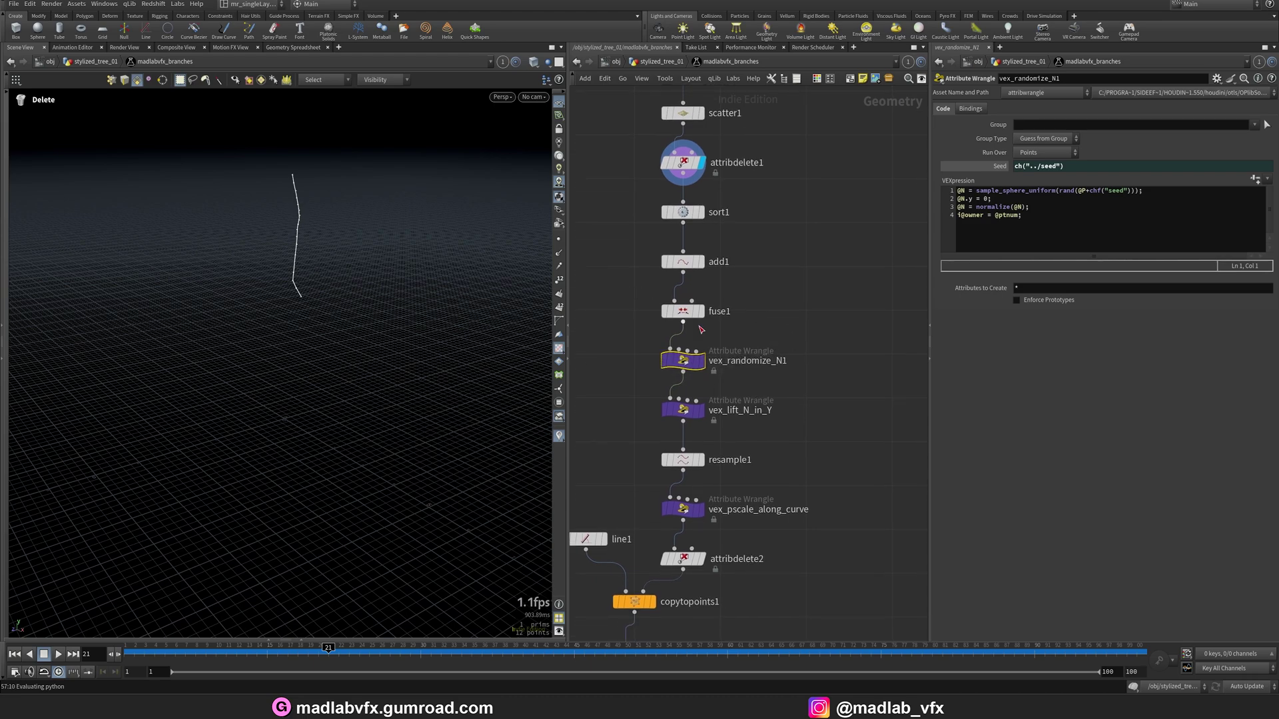
{"action": "left_click_drag", "start_coordinate": [723, 392], "coordinate": [690, 415]}
{"action": "middle_click_drag", "start_coordinate": [766, 436], "coordinate": [777, 397]}
- Display copytopoints1 and inspect the straight branch lines copied along the trunk
{"action": "middle_click_drag", "start_coordinate": [845, 525], "coordinate": [823, 407]}
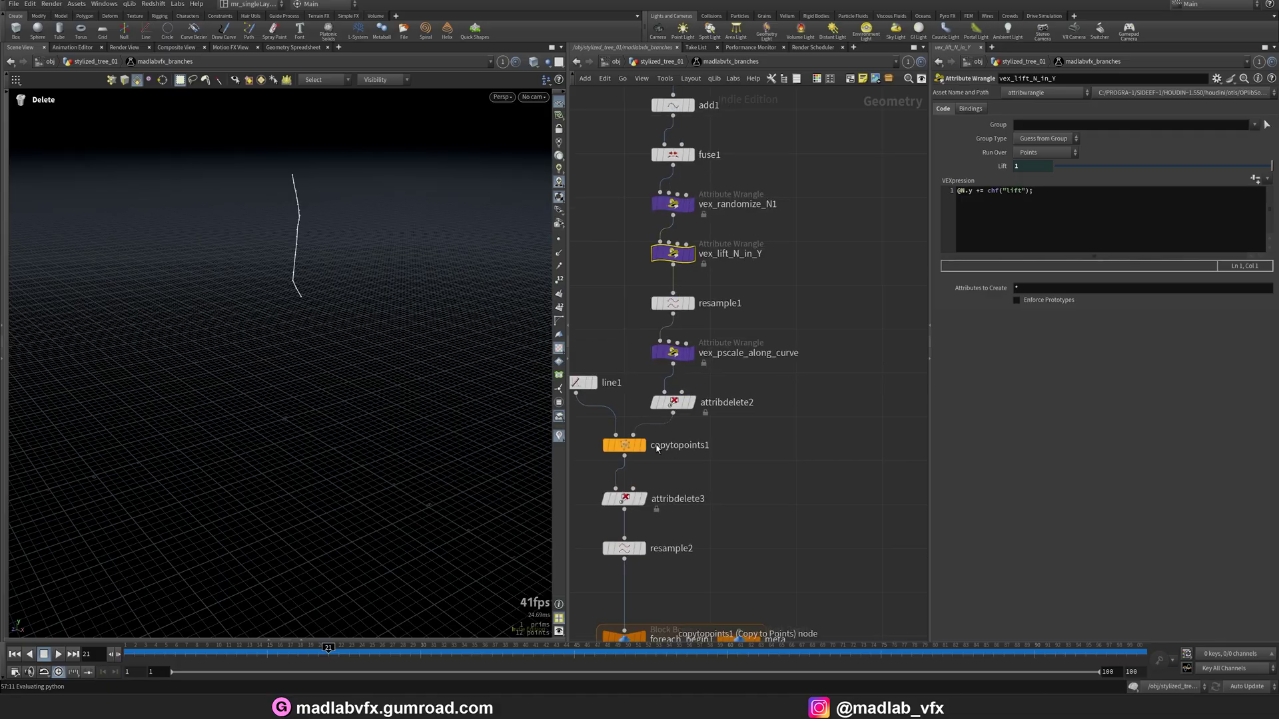
{"action": "left_click", "coordinate": [626, 445]}
{"action": "left_click_drag", "start_coordinate": [357, 286], "coordinate": [373, 380]}
- Display attribnoise2 and foreach_end1 to inspect the noise on a single branch and on all merged branches
{"action": "scroll", "coordinate": [804, 519], "scroll_direction": "down", "scroll_amount": 1}
{"action": "middle_click_drag", "start_coordinate": [793, 520], "coordinate": [813, 368]}
{"action": "scroll", "coordinate": [733, 429], "scroll_direction": "down", "scroll_amount": 4}
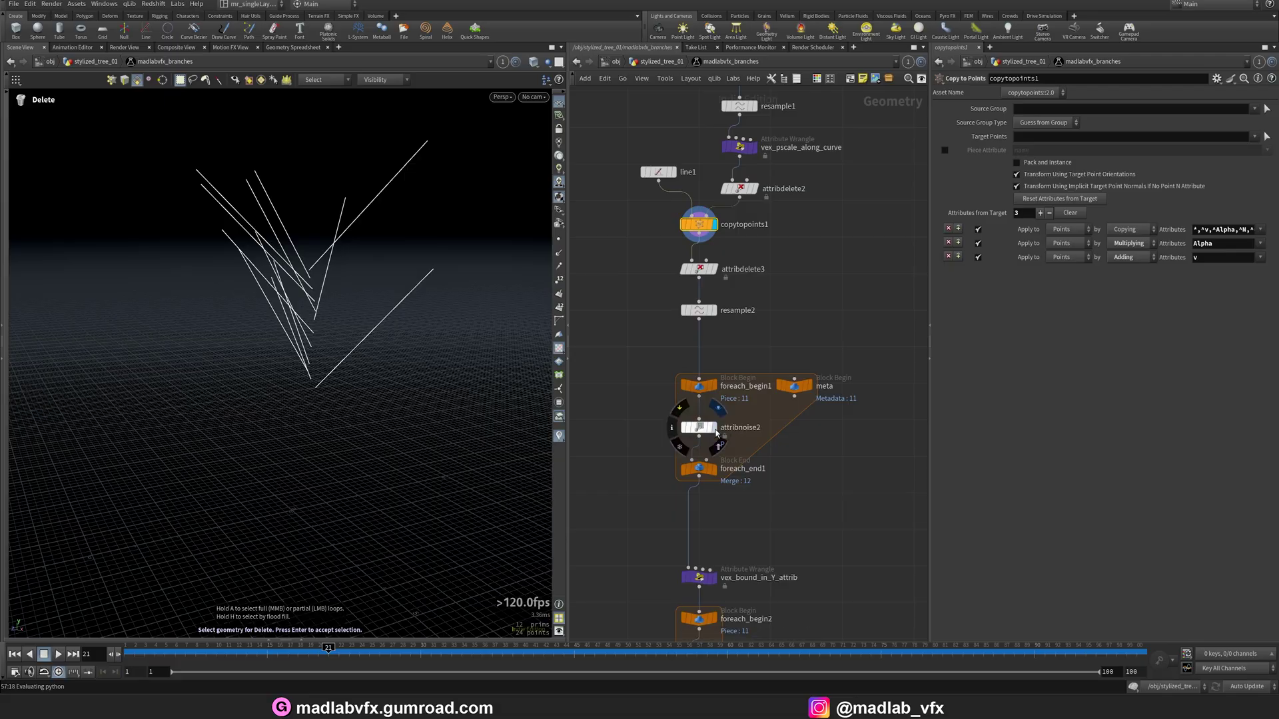
{"action": "left_click", "coordinate": [714, 432]}
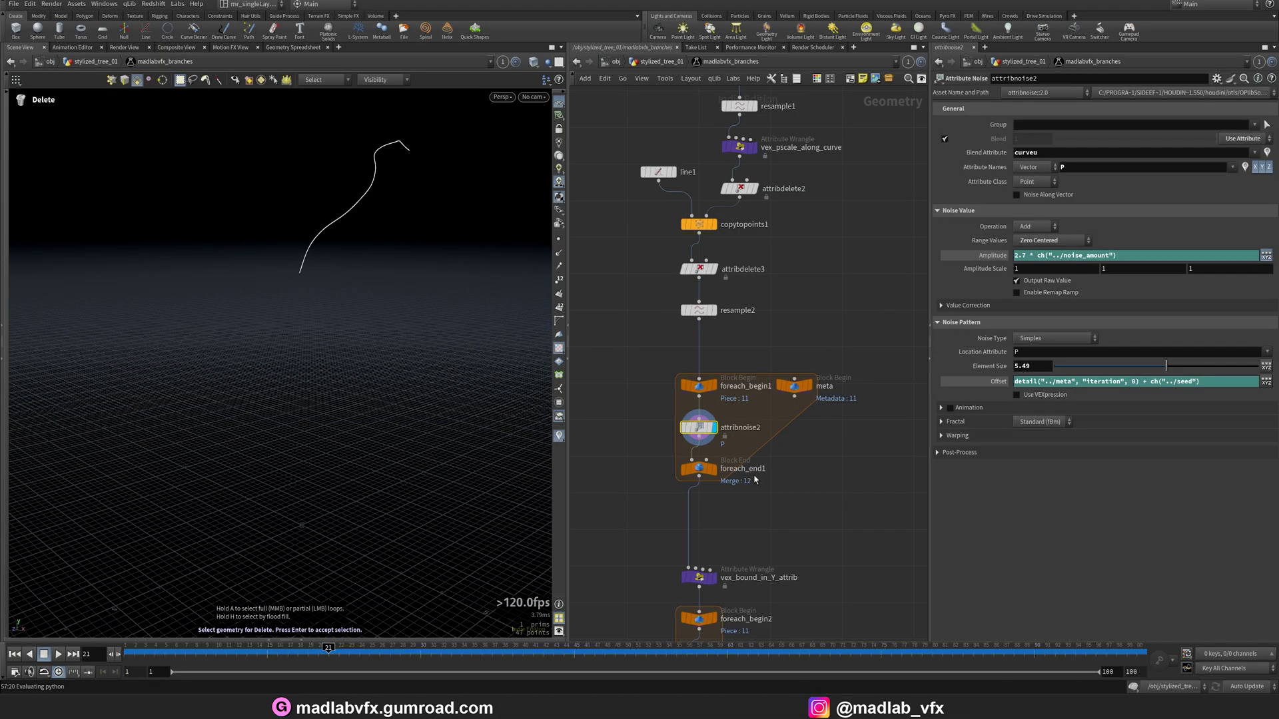
{"action": "left_click", "coordinate": [716, 474]}
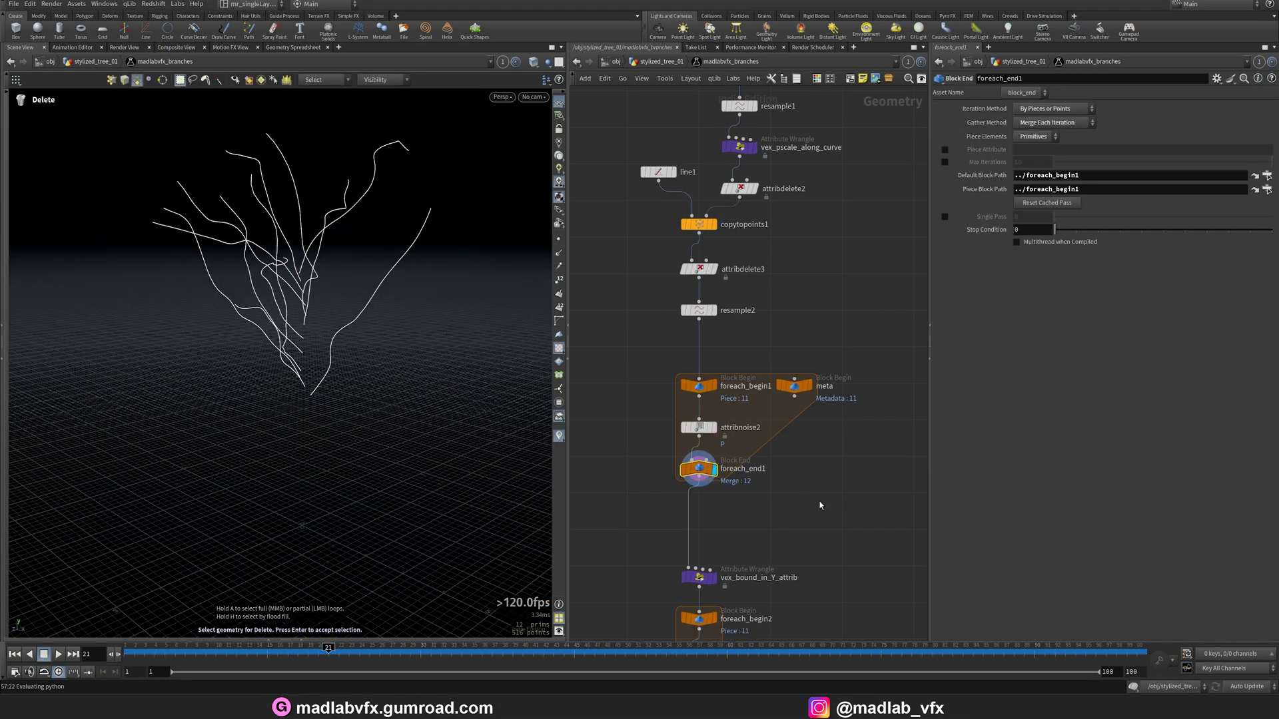
- Display foreach_end2 and inspect the branch curves after the second for-each block
{"action": "scroll", "coordinate": [784, 328], "scroll_direction": "down", "scroll_amount": 10}
{"action": "scroll", "coordinate": [808, 376], "scroll_direction": "up", "scroll_amount": 1}
{"action": "middle_click_drag", "start_coordinate": [810, 376], "coordinate": [812, 310]}
{"action": "scroll", "coordinate": [744, 426], "scroll_direction": "up", "scroll_amount": 1}
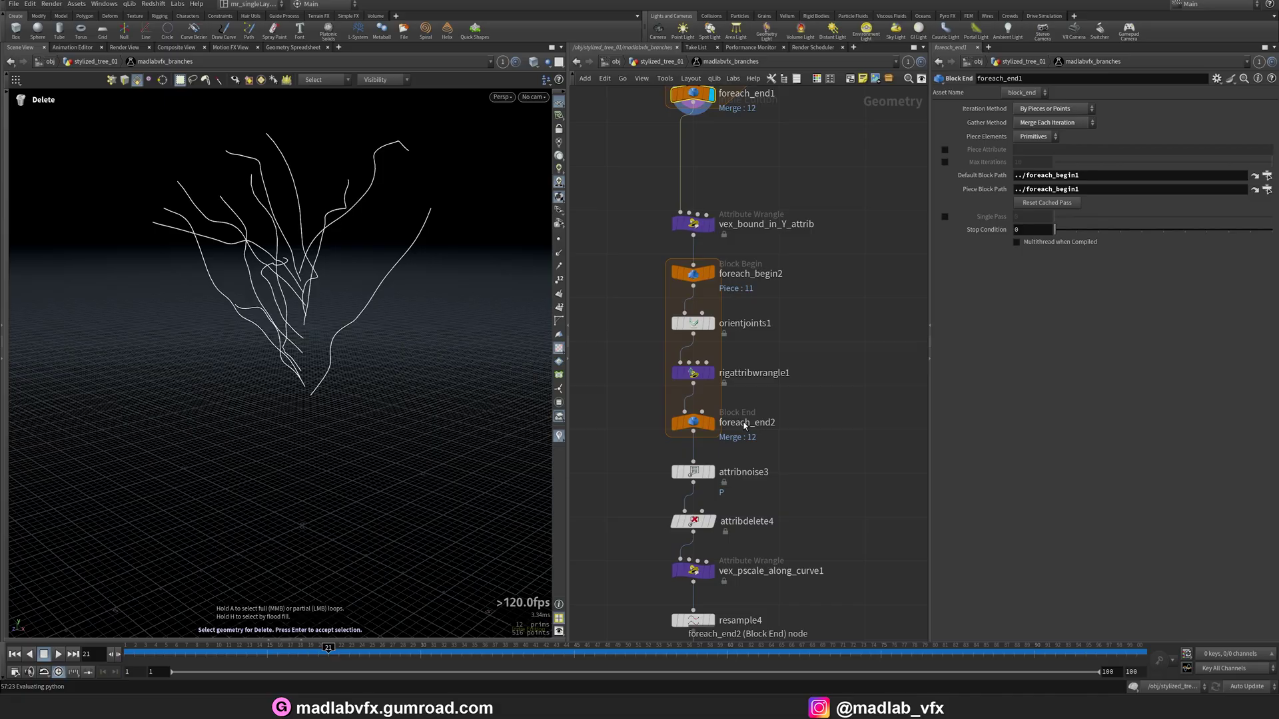
{"action": "left_click", "coordinate": [716, 428]}
{"action": "left_click_drag", "start_coordinate": [379, 282], "coordinate": [470, 343]}
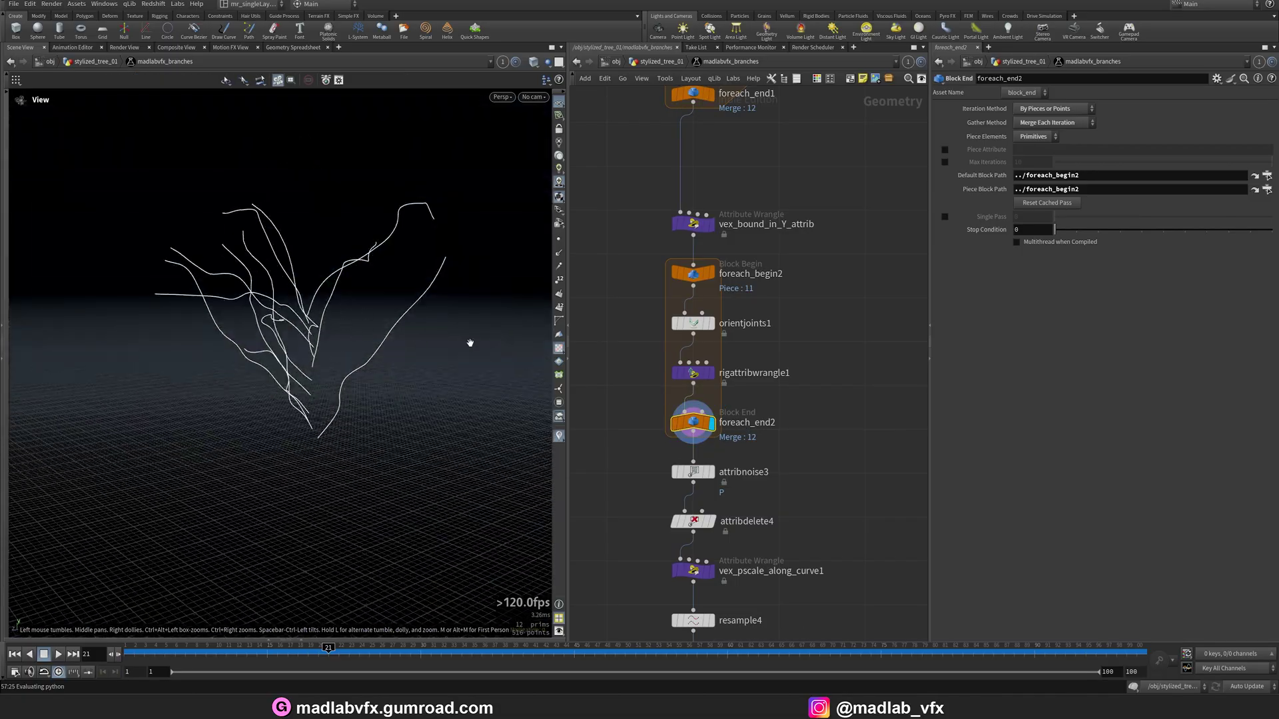
{"action": "left_click_drag", "start_coordinate": [348, 357], "coordinate": [325, 353]}
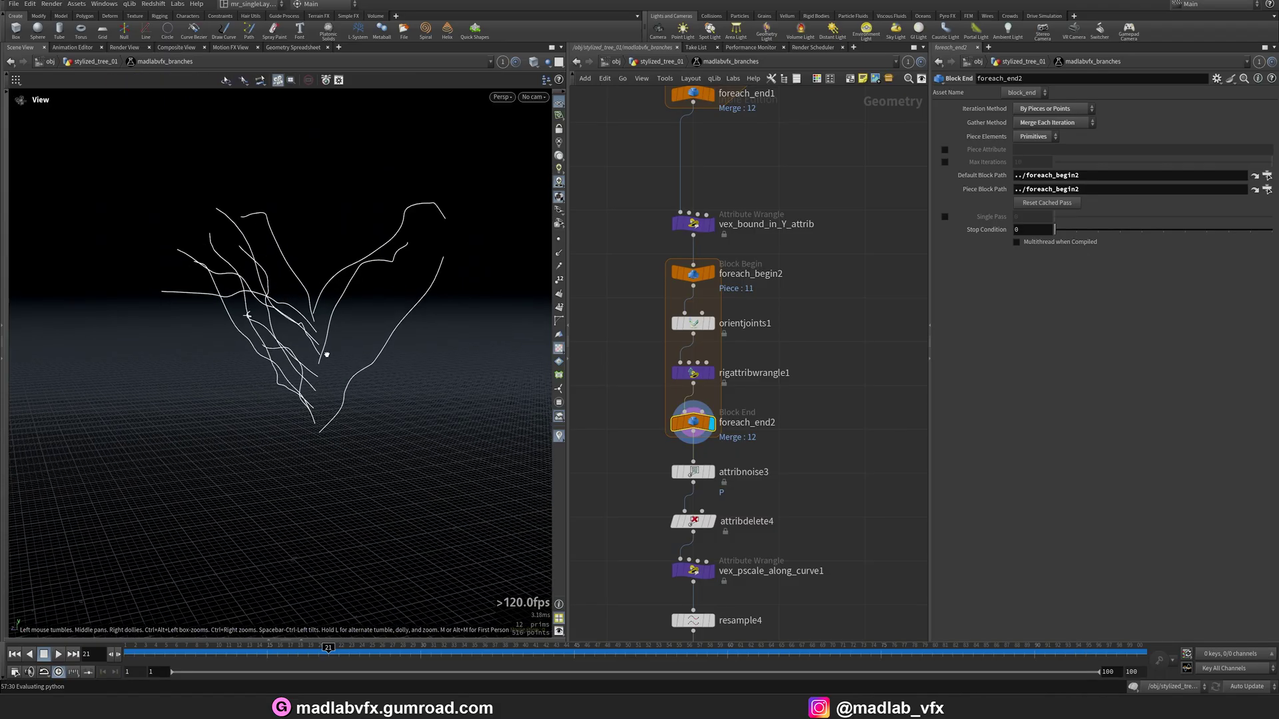
- Examine the orientjoints1 settings inside the second for-each block
{"action": "scroll", "coordinate": [325, 353], "scroll_direction": "up", "scroll_amount": 2}
{"action": "scroll", "coordinate": [810, 400], "scroll_direction": "down", "scroll_amount": 1}
{"action": "middle_click_drag", "start_coordinate": [810, 400], "coordinate": [798, 334]}
{"action": "middle_click_drag", "start_coordinate": [771, 384], "coordinate": [769, 328]}
{"action": "scroll", "coordinate": [768, 331], "scroll_direction": "up", "scroll_amount": 2}
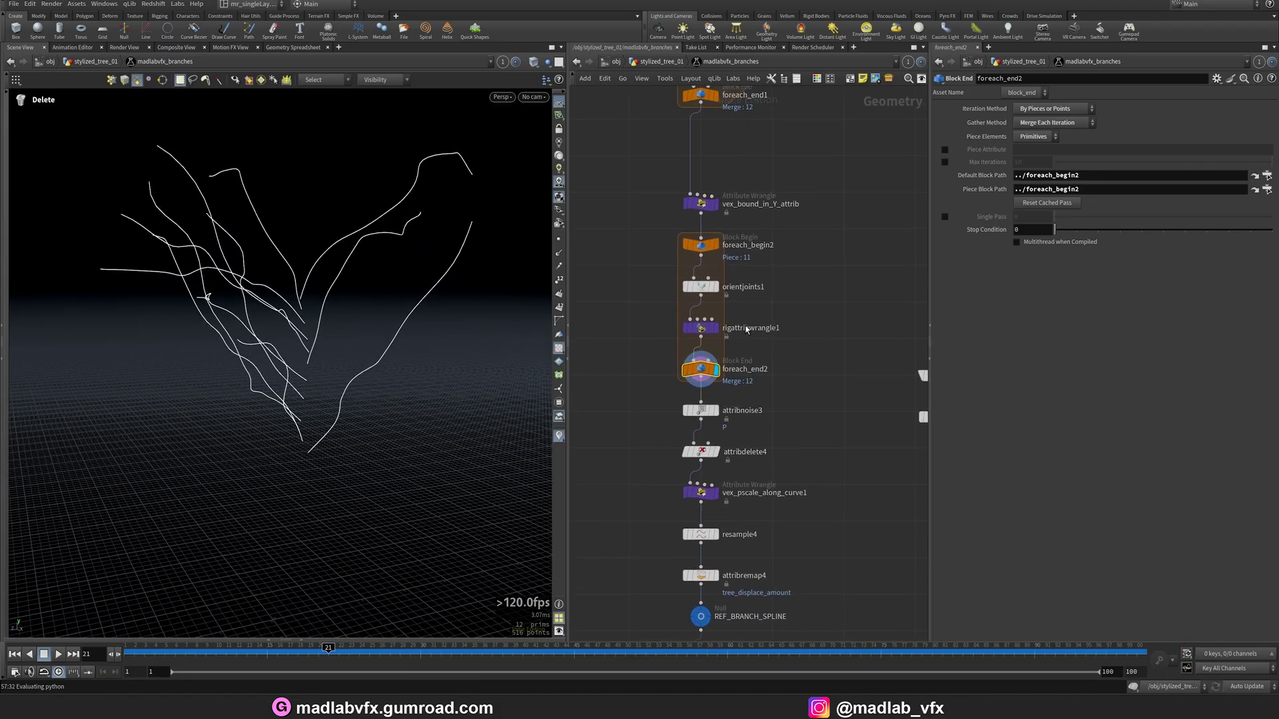
{"action": "left_click", "coordinate": [692, 280]}
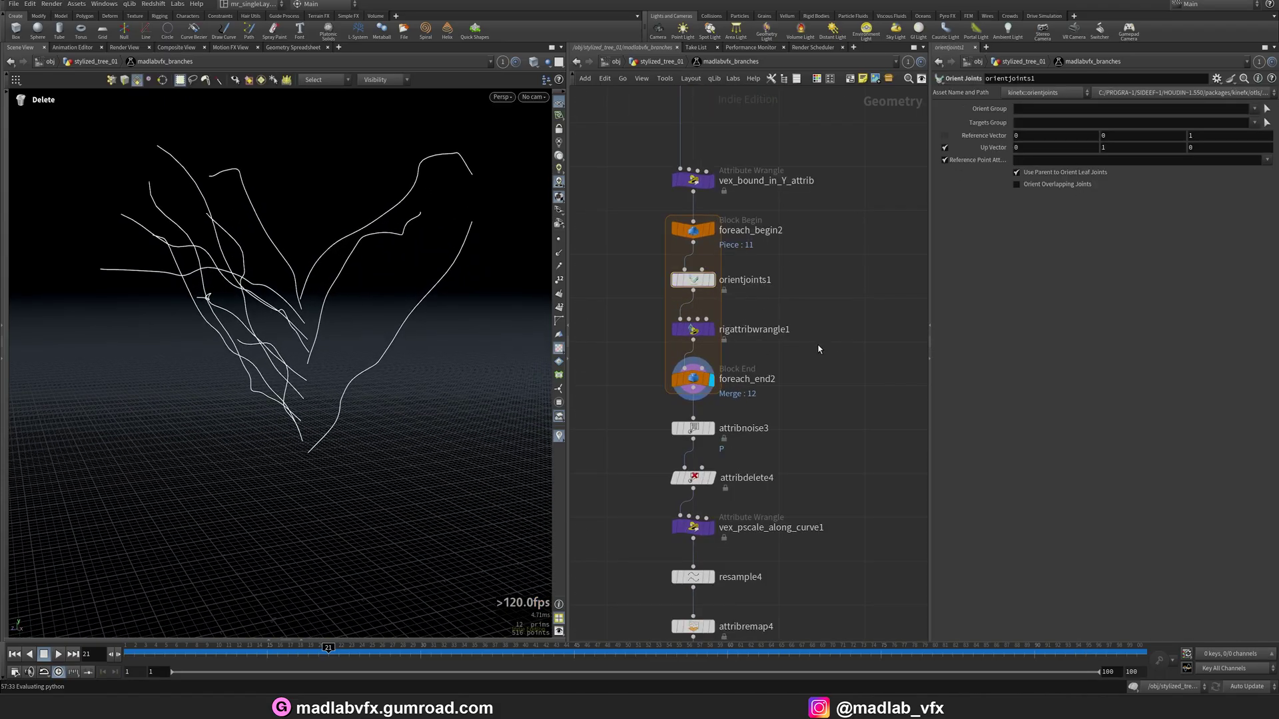
- Select rigattribwrangle1, try a different Angle value, and undo that change
{"action": "left_click", "coordinate": [754, 329]}
{"action": "left_click_drag", "start_coordinate": [1147, 168], "coordinate": [1120, 171]}
{"action": "key", "text": "ctrl+z"}
- Display vex_pscale_along_curve1 and inspect its ramp settings and the noisy branch curves
{"action": "scroll", "coordinate": [869, 368], "scroll_direction": "down", "scroll_amount": 3}
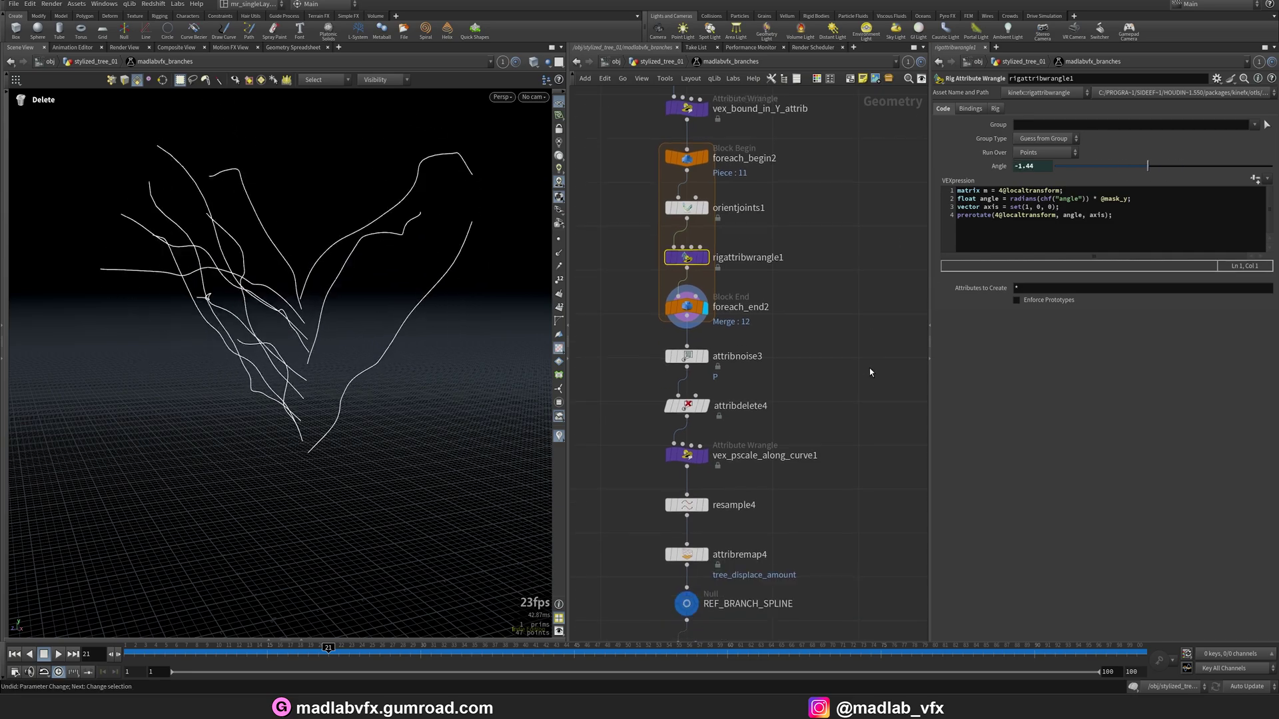
{"action": "left_click", "coordinate": [693, 323]}
{"action": "left_click", "coordinate": [678, 323]}
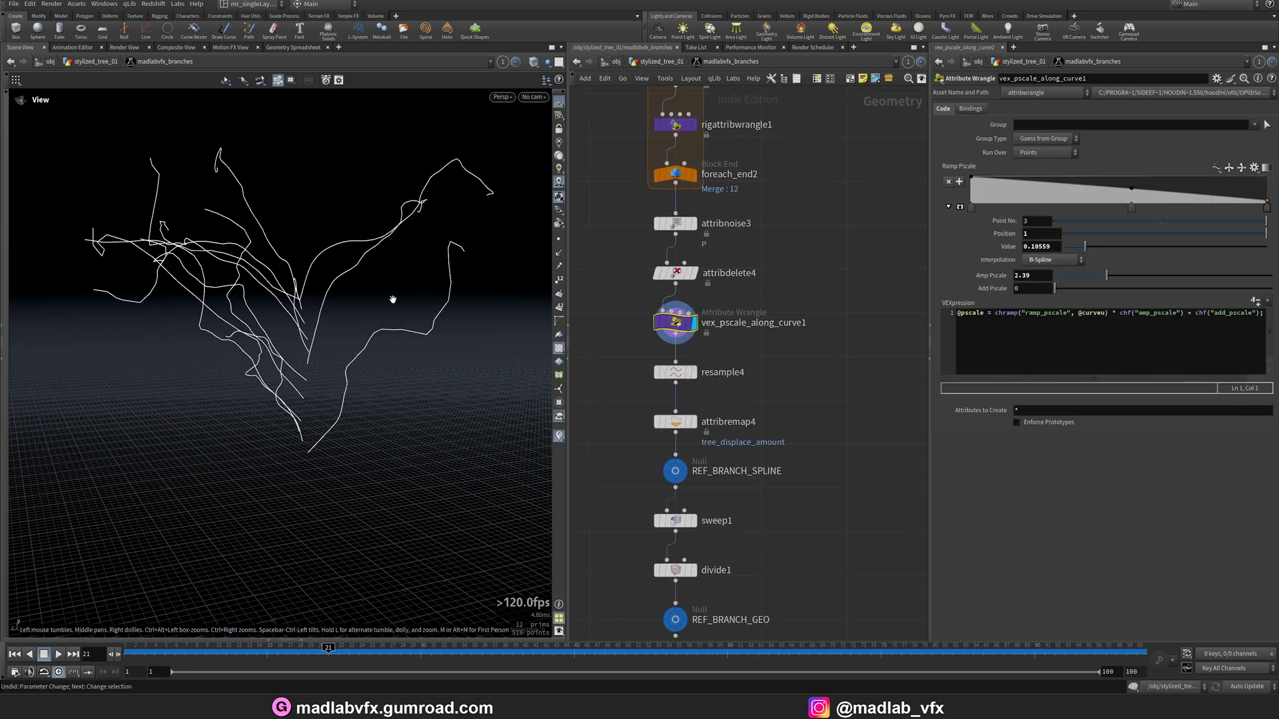
{"action": "left_click_drag", "start_coordinate": [391, 297], "coordinate": [326, 358], "text": "alt"}
- Display the REF_BRANCH_GEO null and inspect the swept branch geometry from several angles
{"action": "middle_click_drag", "start_coordinate": [757, 477], "coordinate": [754, 306]}
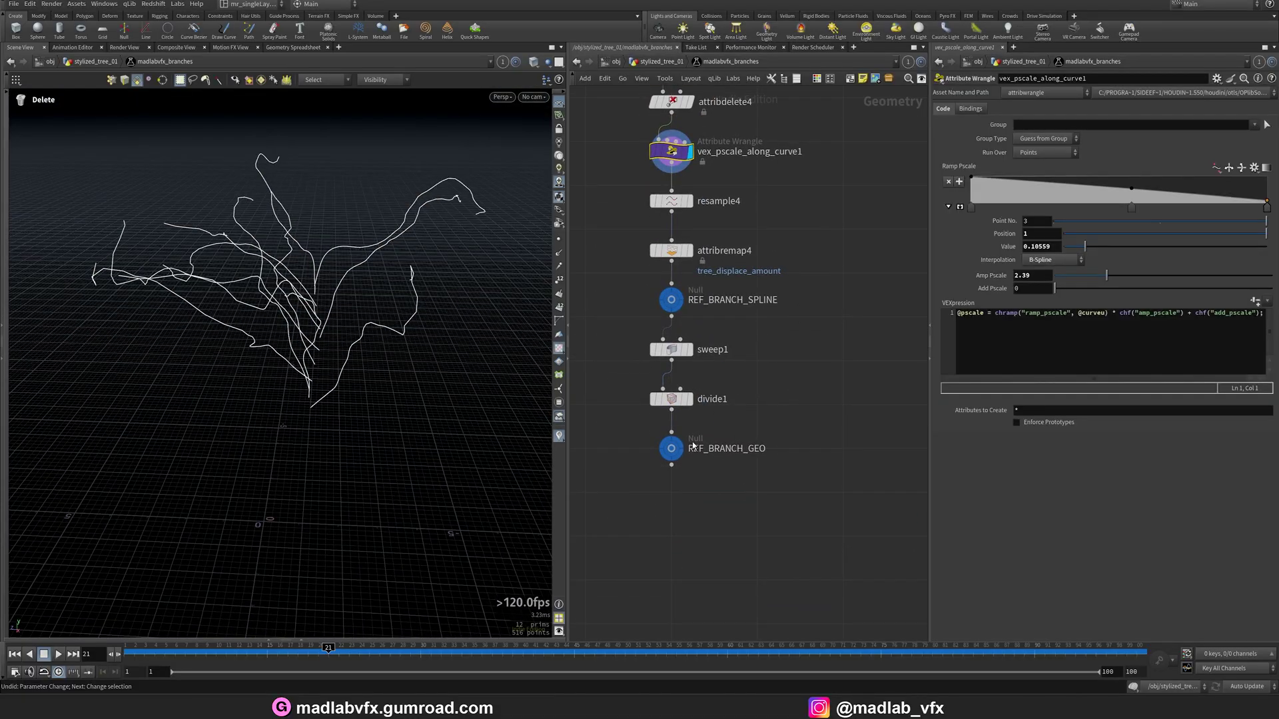
{"action": "left_click", "coordinate": [684, 448]}
{"action": "left_click_drag", "start_coordinate": [353, 379], "coordinate": [310, 317], "text": "alt"}
{"action": "mouse_move", "coordinate": [324, 363]}
{"action": "left_mouse_down", "text": "alt"}
{"action": "mouse_move", "coordinate": [310, 389]}
{"action": "mouse_move", "coordinate": [326, 373]}
{"action": "left_mouse_up", "text": "alt"}
- Display the tree_spline output of the branches network and inspect the combined trunk, root and branch curves
{"action": "scroll", "coordinate": [796, 492], "scroll_direction": "down", "scroll_amount": 3}
{"action": "middle_click_drag", "start_coordinate": [796, 493], "coordinate": [586, 434]}
{"action": "middle_click_drag", "start_coordinate": [659, 393], "coordinate": [620, 392]}
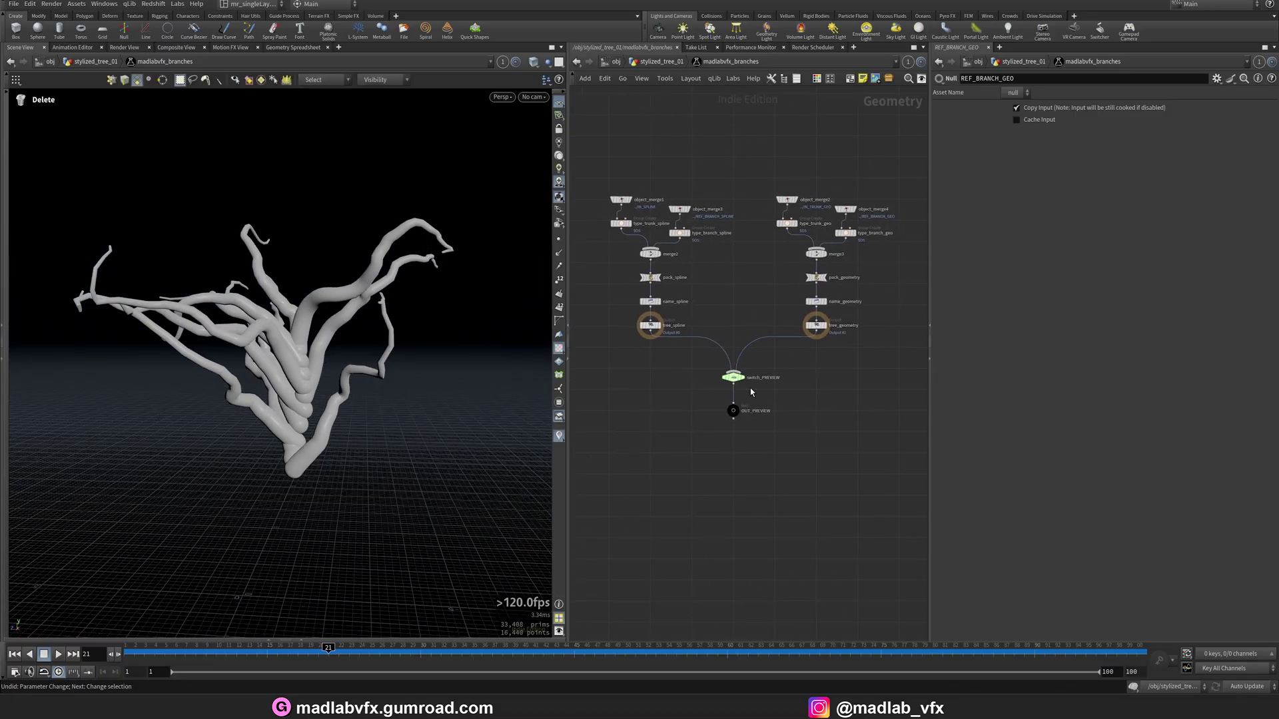
{"action": "scroll", "coordinate": [750, 387], "scroll_direction": "up", "scroll_amount": 1}
{"action": "middle_click_drag", "start_coordinate": [729, 261], "coordinate": [775, 293]}
{"action": "scroll", "coordinate": [756, 288], "scroll_direction": "up", "scroll_amount": 1}
{"action": "scroll", "coordinate": [673, 419], "scroll_direction": "up", "scroll_amount": 2}
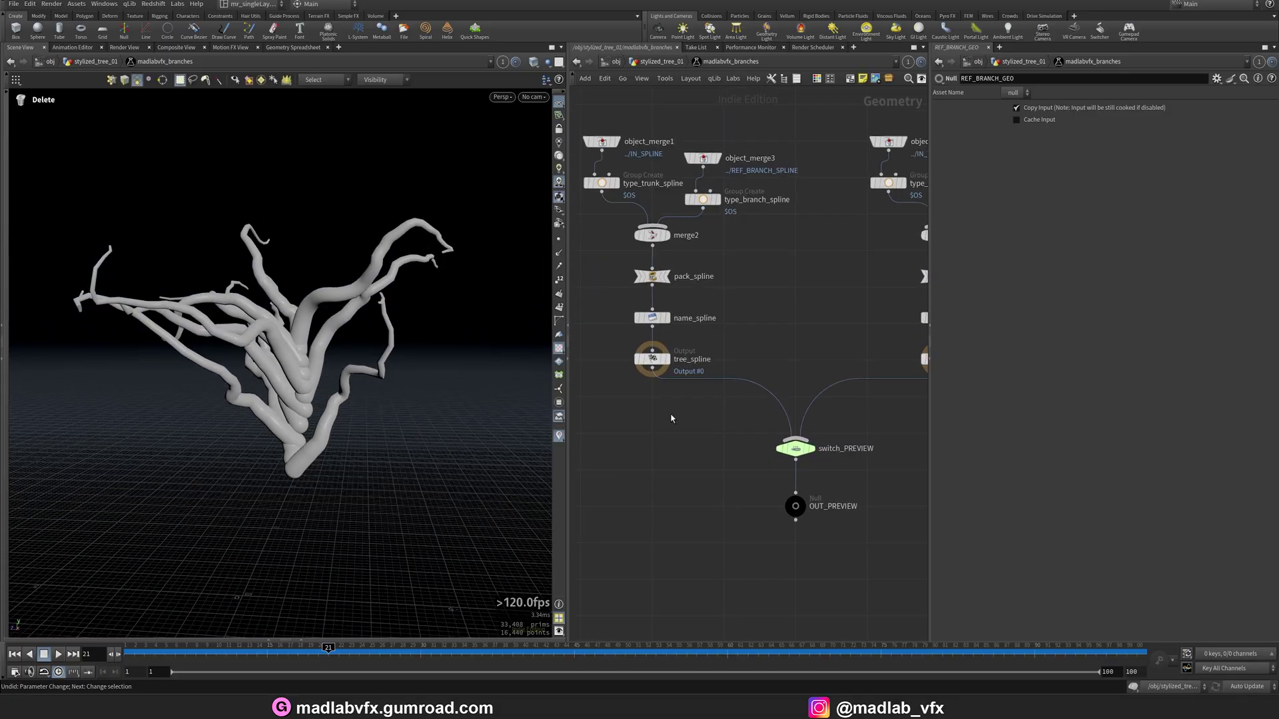
{"action": "left_click", "coordinate": [696, 366]}
{"action": "mouse_move", "coordinate": [367, 358]}
{"action": "left_mouse_down"}
{"action": "mouse_move", "coordinate": [374, 341]}
{"action": "mouse_move", "coordinate": [313, 364]}
{"action": "mouse_move", "coordinate": [377, 354]}
{"action": "left_mouse_up"}
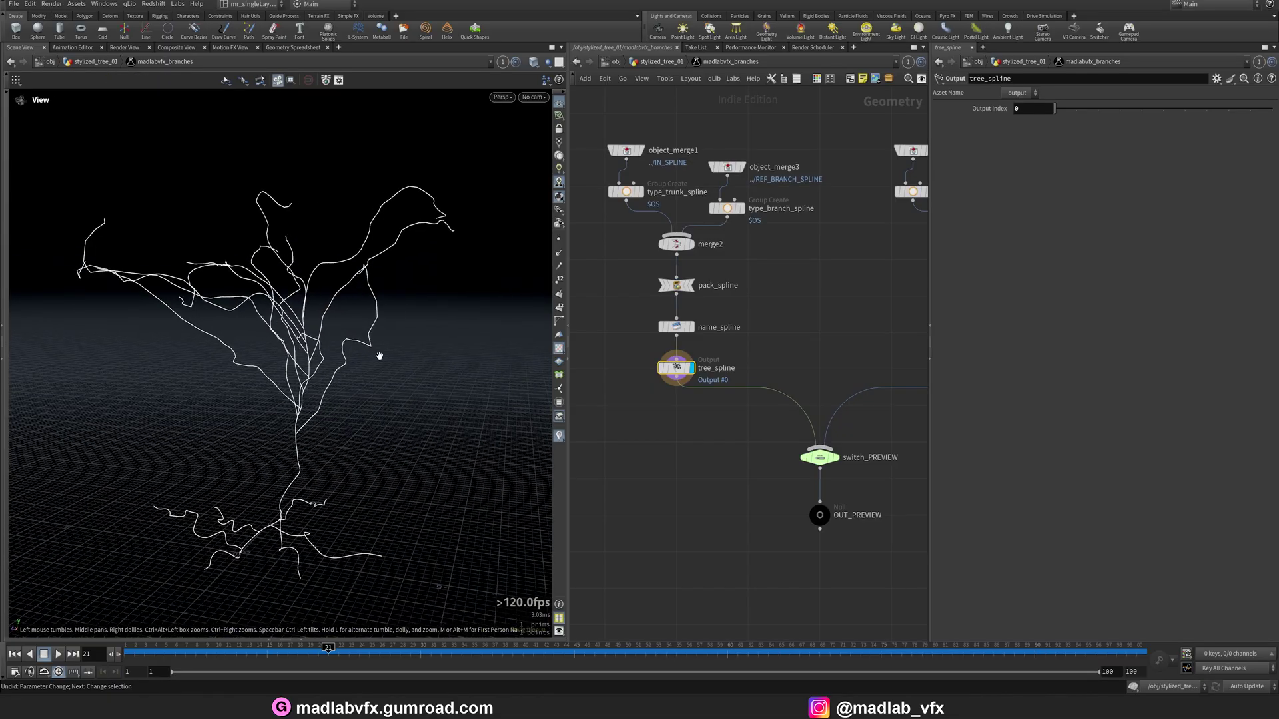
- Display the tree_geometry output of the branches network
{"action": "scroll", "coordinate": [377, 354], "scroll_direction": "down", "scroll_amount": 2}
{"action": "middle_click_drag", "start_coordinate": [826, 413], "coordinate": [624, 381]}
{"action": "left_click", "coordinate": [779, 339]}
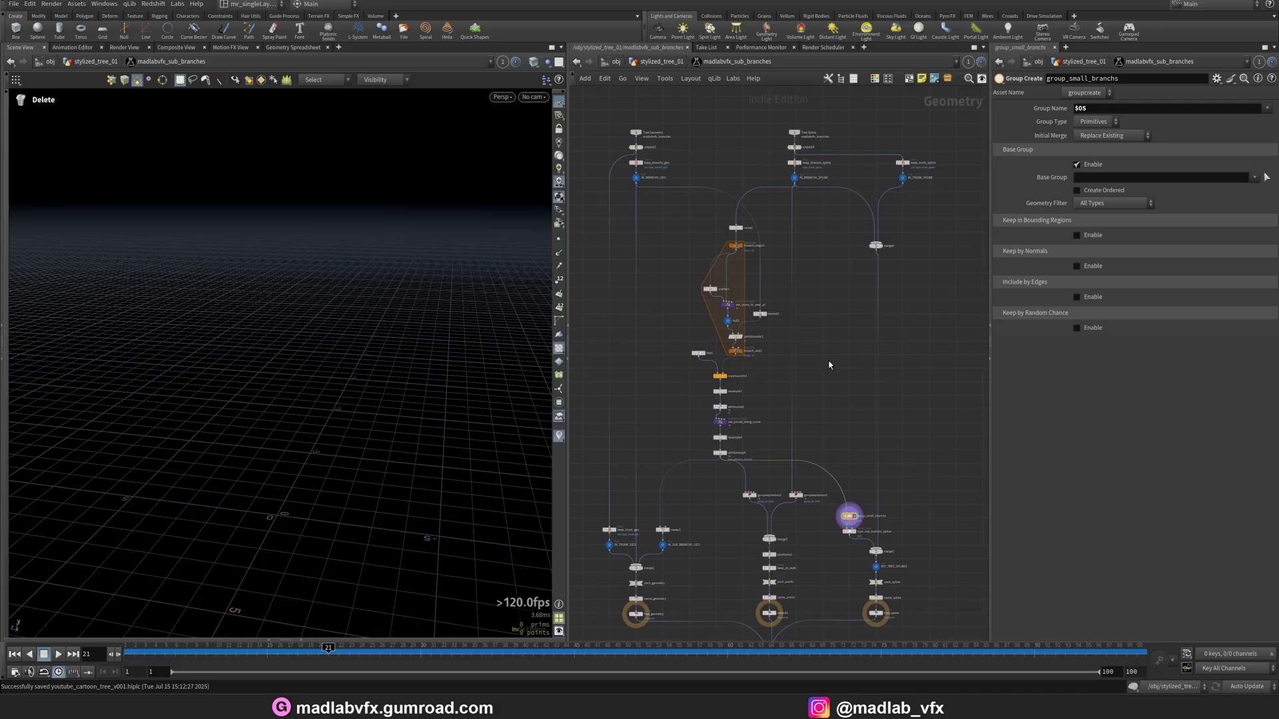
- Widen the network pane, display the tree_geometry output inside madlabvfx_sub_branches, and inspect the full tree mesh
{"action": "left_click_drag", "start_coordinate": [568, 465], "coordinate": [475, 462]}
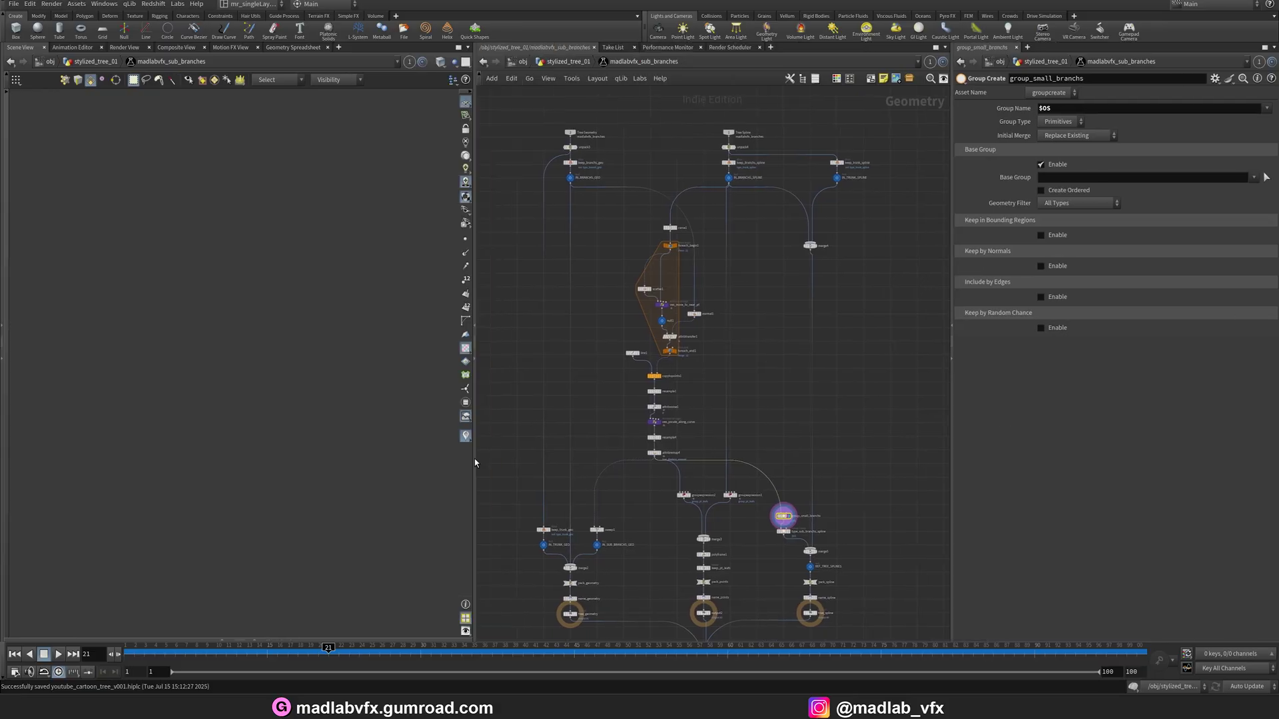
{"action": "middle_click_drag", "start_coordinate": [788, 383], "coordinate": [785, 248]}
{"action": "middle_click_drag", "start_coordinate": [741, 517], "coordinate": [748, 442]}
{"action": "scroll", "coordinate": [716, 485], "scroll_direction": "up", "scroll_amount": 3}
{"action": "middle_click_drag", "start_coordinate": [579, 427], "coordinate": [731, 466]}
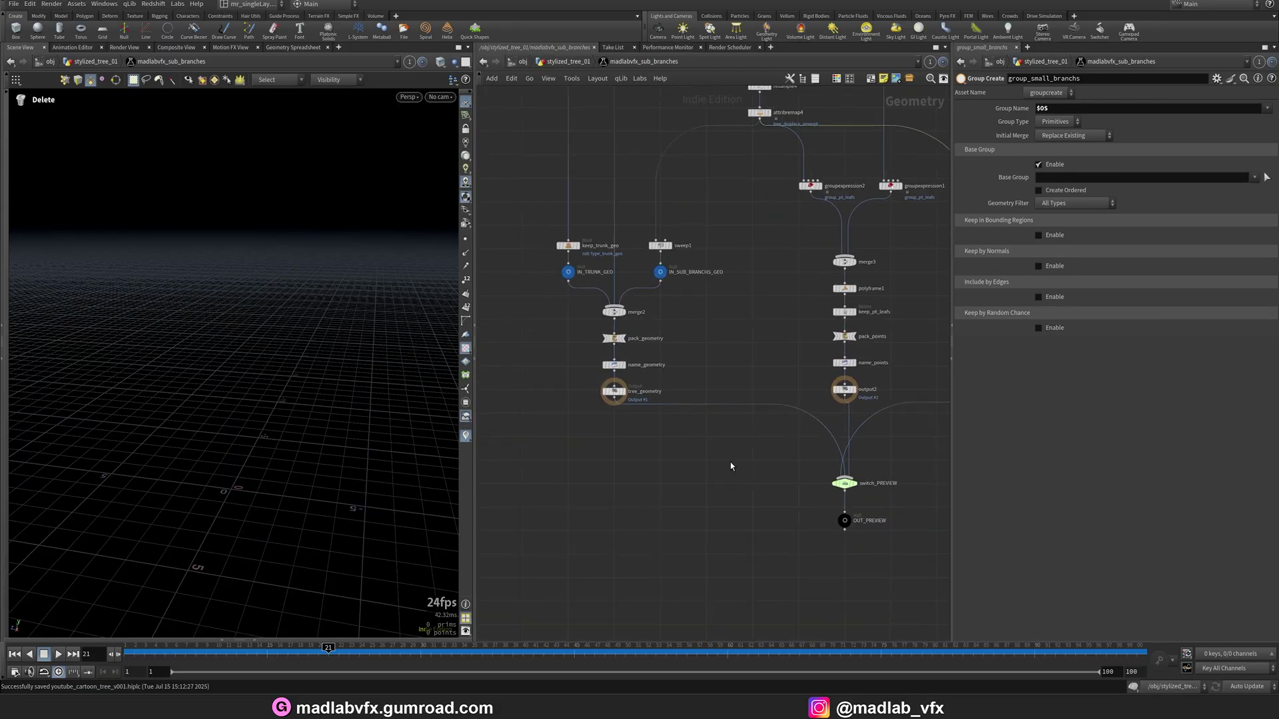
{"action": "scroll", "coordinate": [636, 413], "scroll_direction": "up", "scroll_amount": 4}
{"action": "middle_click_drag", "start_coordinate": [619, 426], "coordinate": [629, 428]}
{"action": "left_click", "coordinate": [625, 386]}
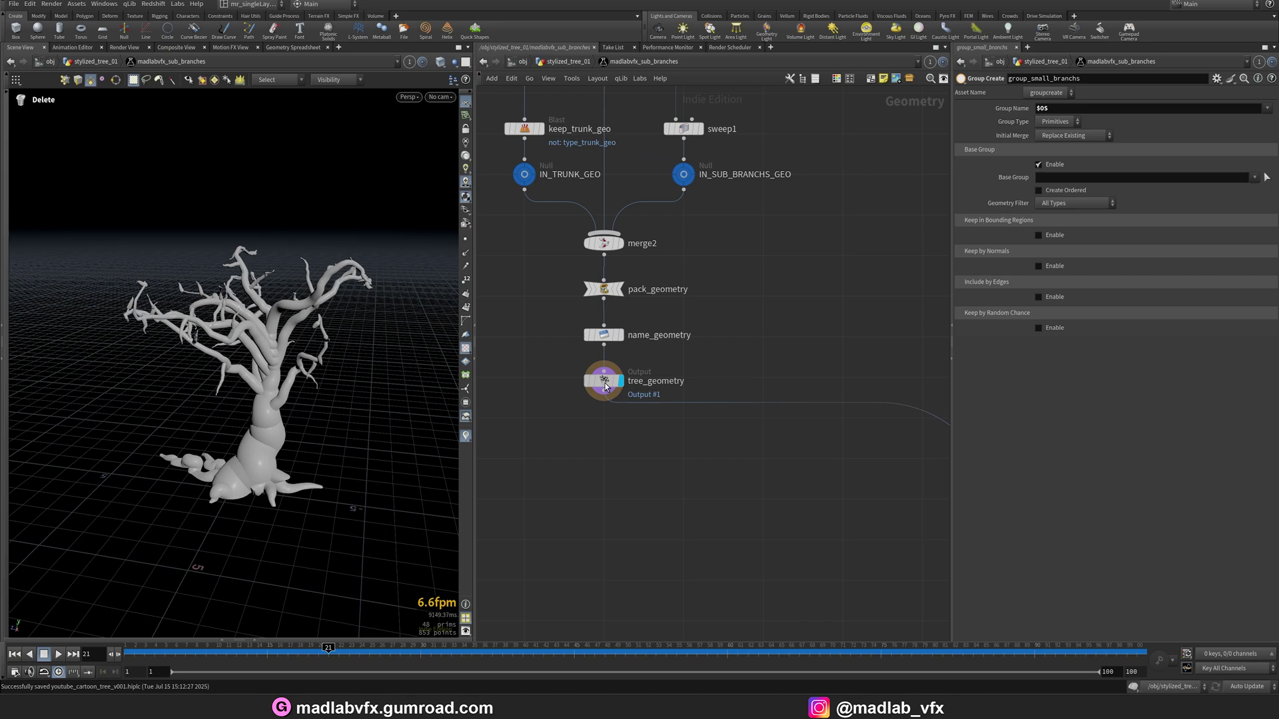
{"action": "left_click", "coordinate": [605, 385]}
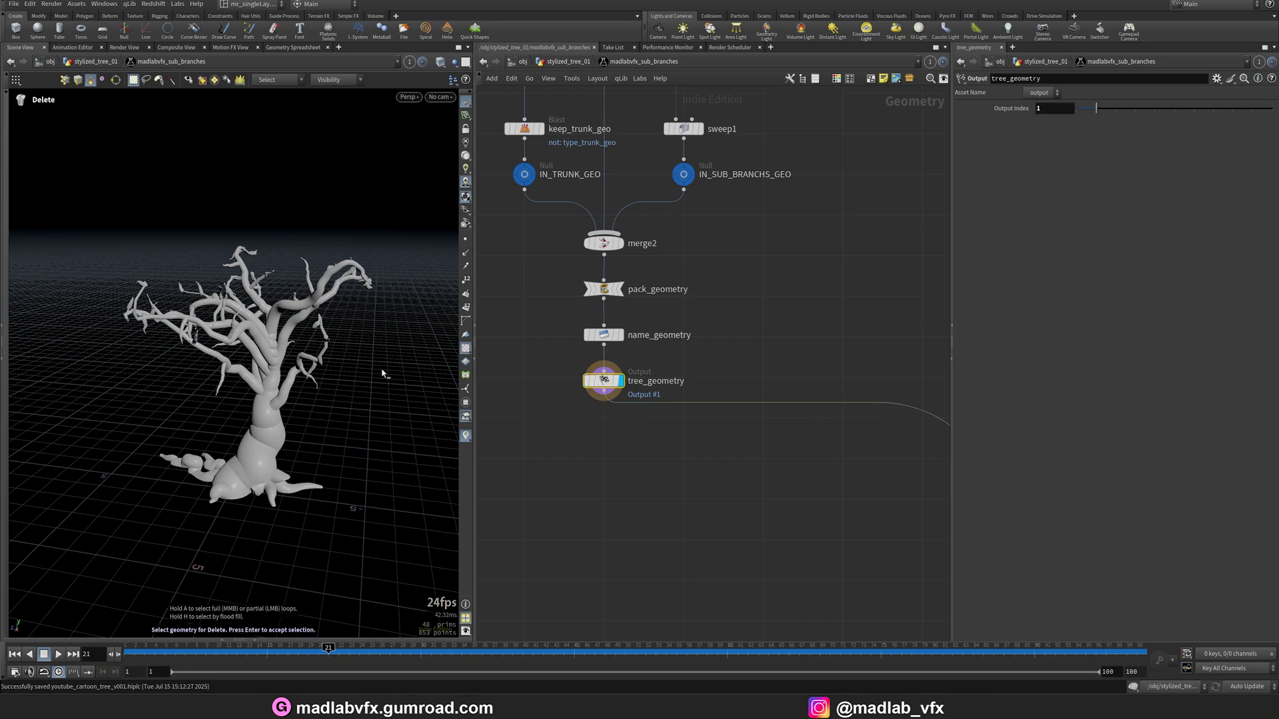
{"action": "left_click_drag", "start_coordinate": [385, 371], "coordinate": [307, 329], "text": "alt"}
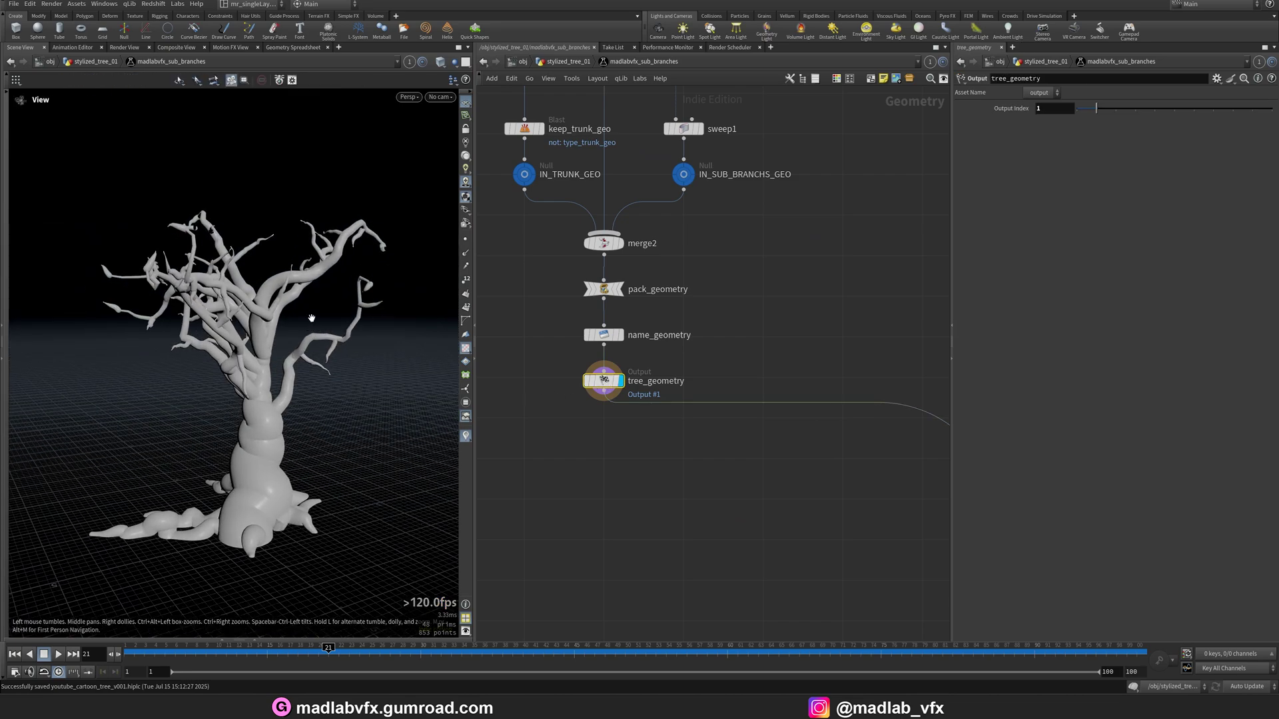
- Inspect the full tree mesh from another angle and display the output2 node of the sub-branches network
{"action": "left_click_drag", "start_coordinate": [337, 247], "coordinate": [374, 330], "text": "alt"}
{"action": "scroll", "coordinate": [721, 476], "scroll_direction": "down", "scroll_amount": 3}
{"action": "middle_click_drag", "start_coordinate": [720, 475], "coordinate": [637, 456]}
{"action": "scroll", "coordinate": [733, 403], "scroll_direction": "up", "scroll_amount": 3}
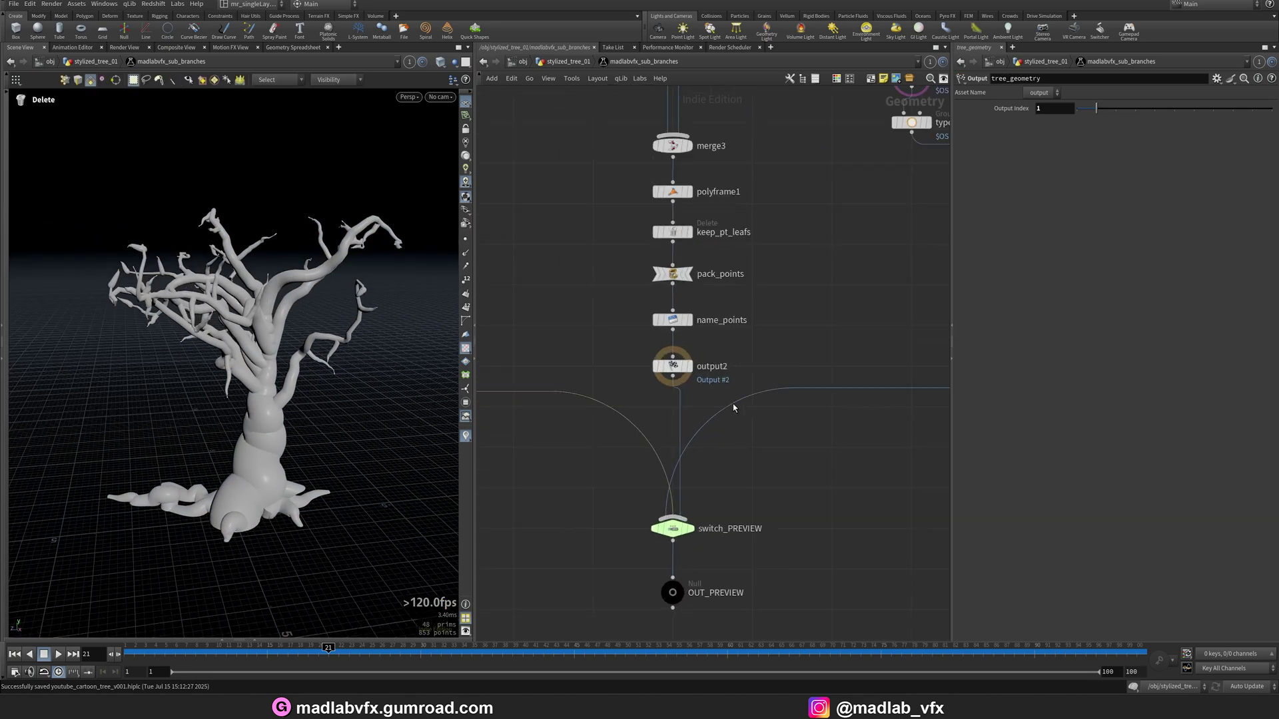
{"action": "left_click", "coordinate": [691, 367]}
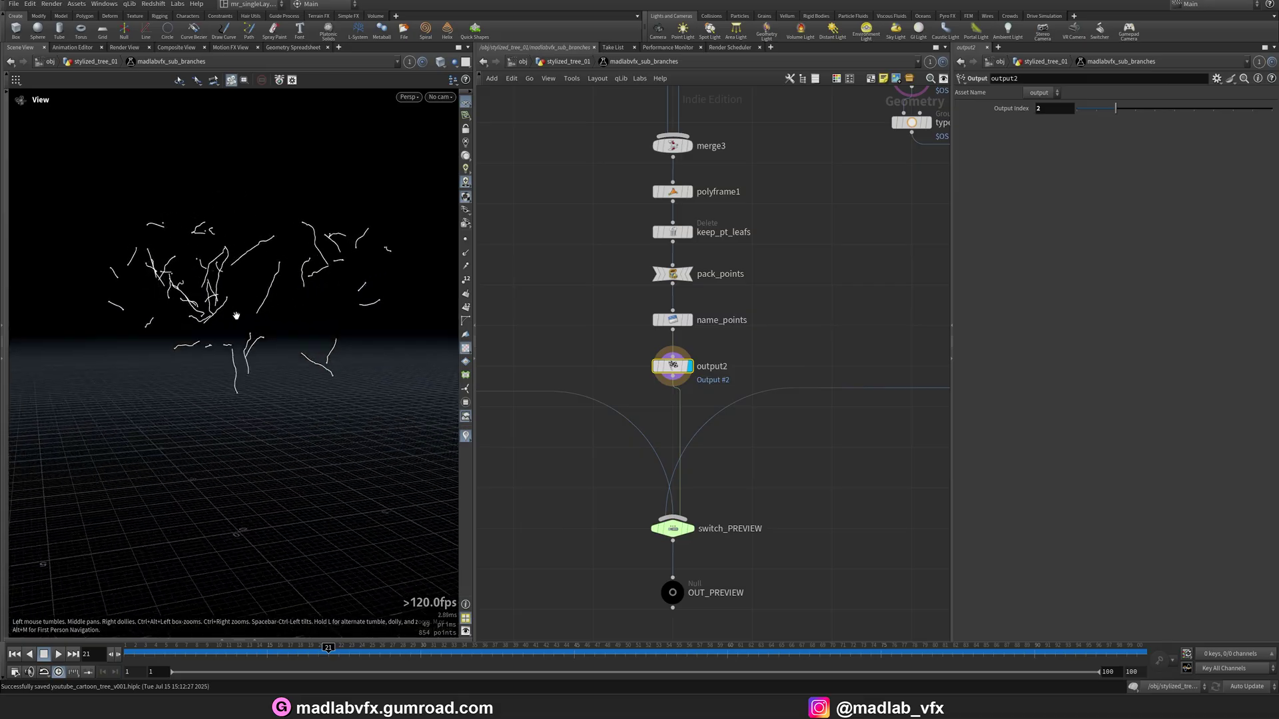
- Display the tree_spline output of the sub-branches network and inspect the complete tree curves
{"action": "scroll", "coordinate": [928, 493], "scroll_direction": "down", "scroll_amount": 3}
{"action": "middle_click_drag", "start_coordinate": [926, 494], "coordinate": [720, 491]}
{"action": "scroll", "coordinate": [832, 447], "scroll_direction": "up", "scroll_amount": 3}
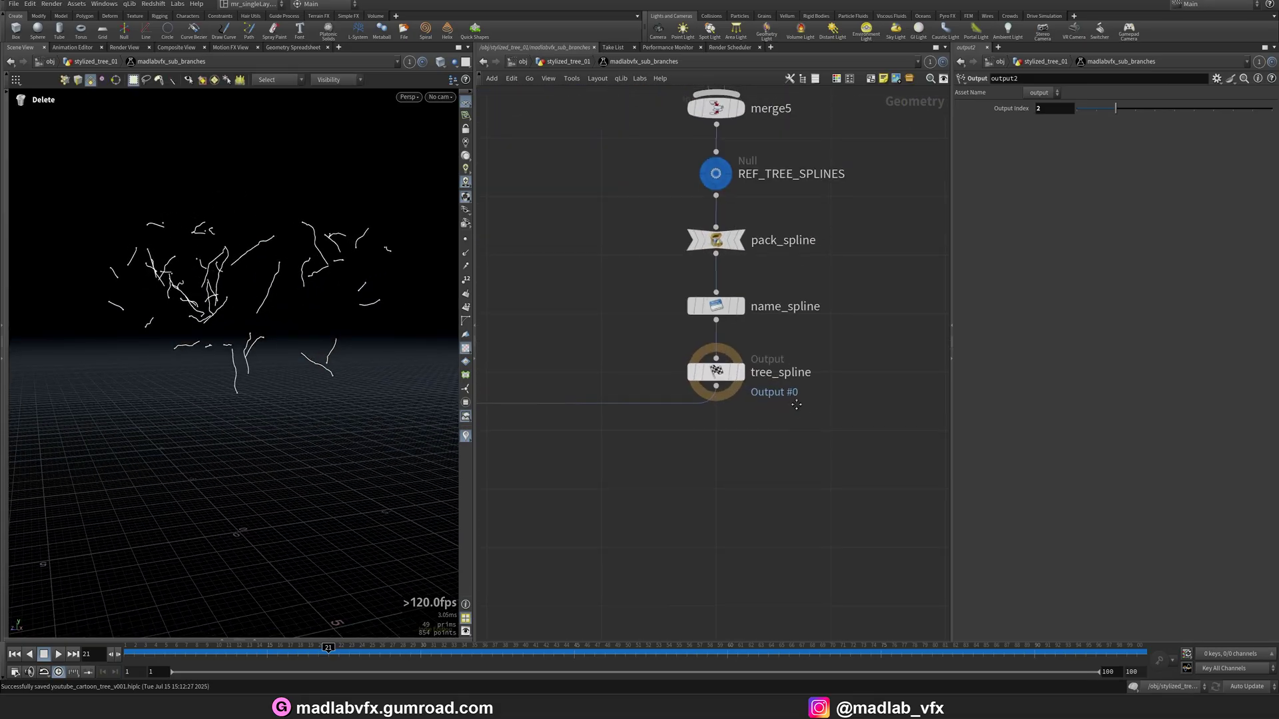
{"action": "middle_click_drag", "start_coordinate": [728, 375], "coordinate": [728, 412]}
{"action": "left_click", "coordinate": [728, 412]}
{"action": "left_click_drag", "start_coordinate": [260, 379], "coordinate": [266, 353], "text": "alt"}
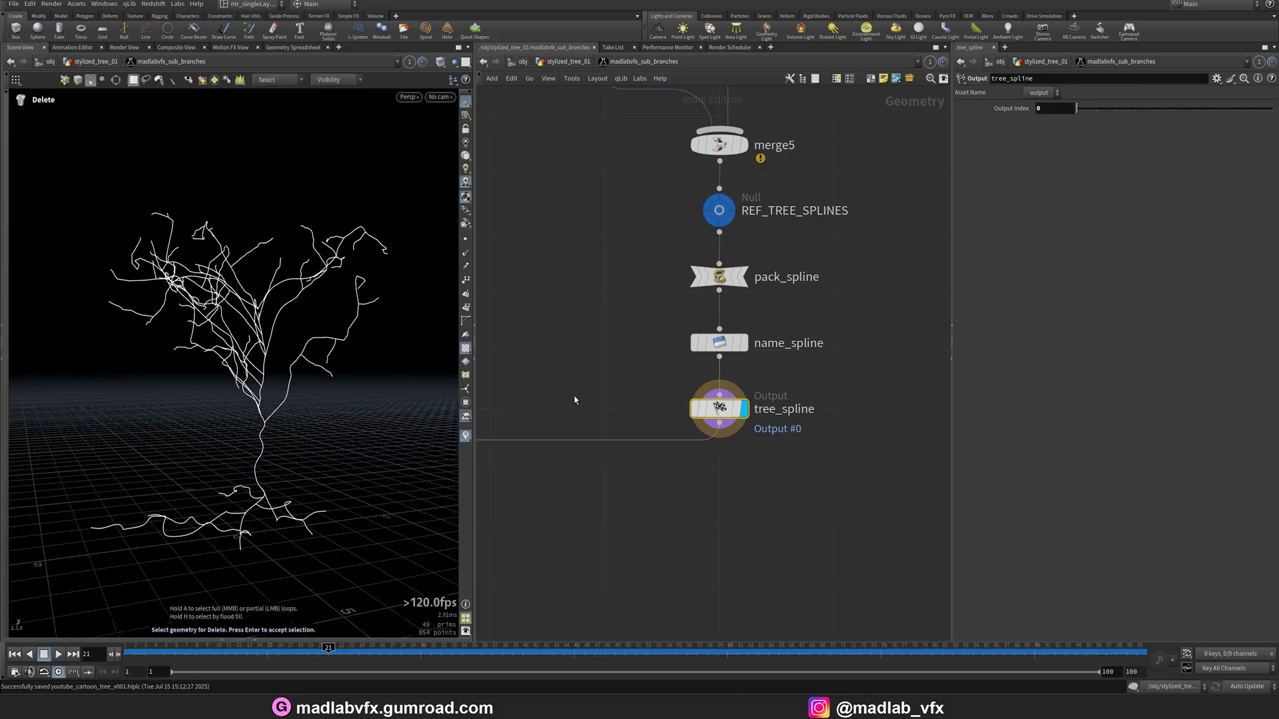
- Display the IN_BRANCHS_SPLINE null below keep_branchs_spline to preview the incoming branch curves
{"action": "scroll", "coordinate": [666, 383], "scroll_direction": "down", "scroll_amount": 6}
{"action": "middle_click_drag", "start_coordinate": [729, 173], "coordinate": [824, 351]}
{"action": "scroll", "coordinate": [823, 351], "scroll_direction": "up", "scroll_amount": 5}
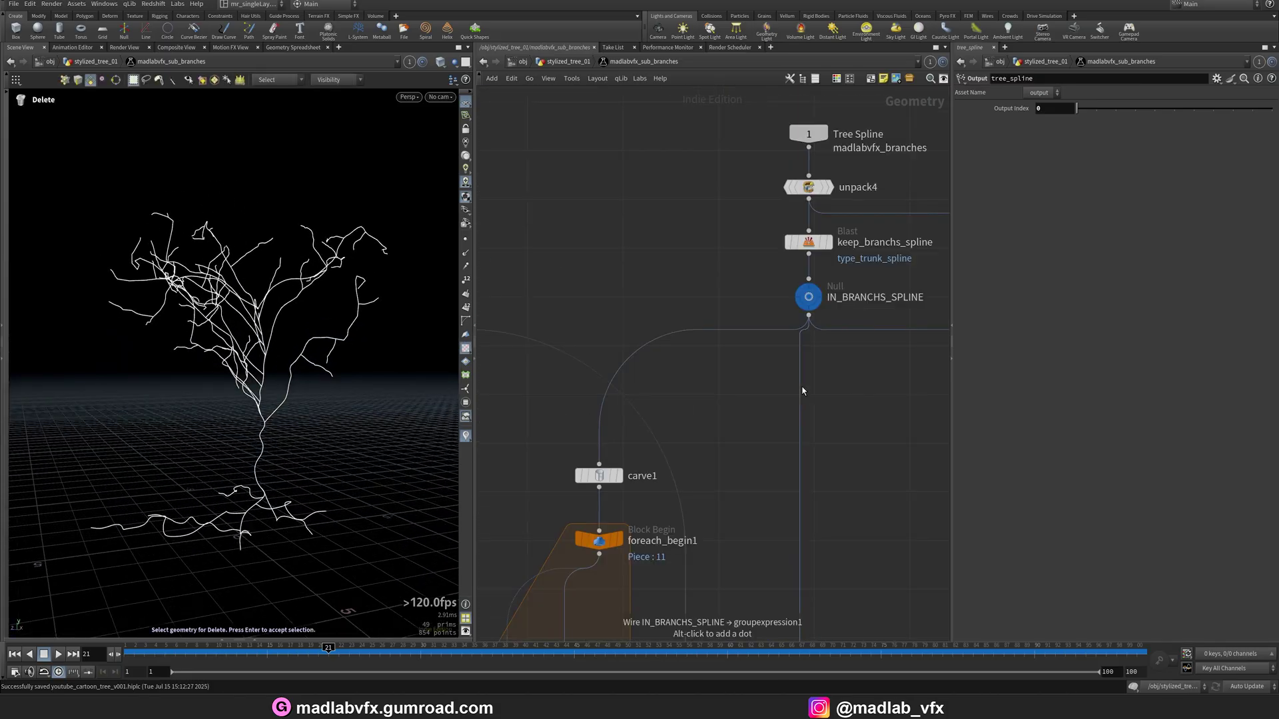
{"action": "scroll", "coordinate": [670, 417], "scroll_direction": "down", "scroll_amount": 2}
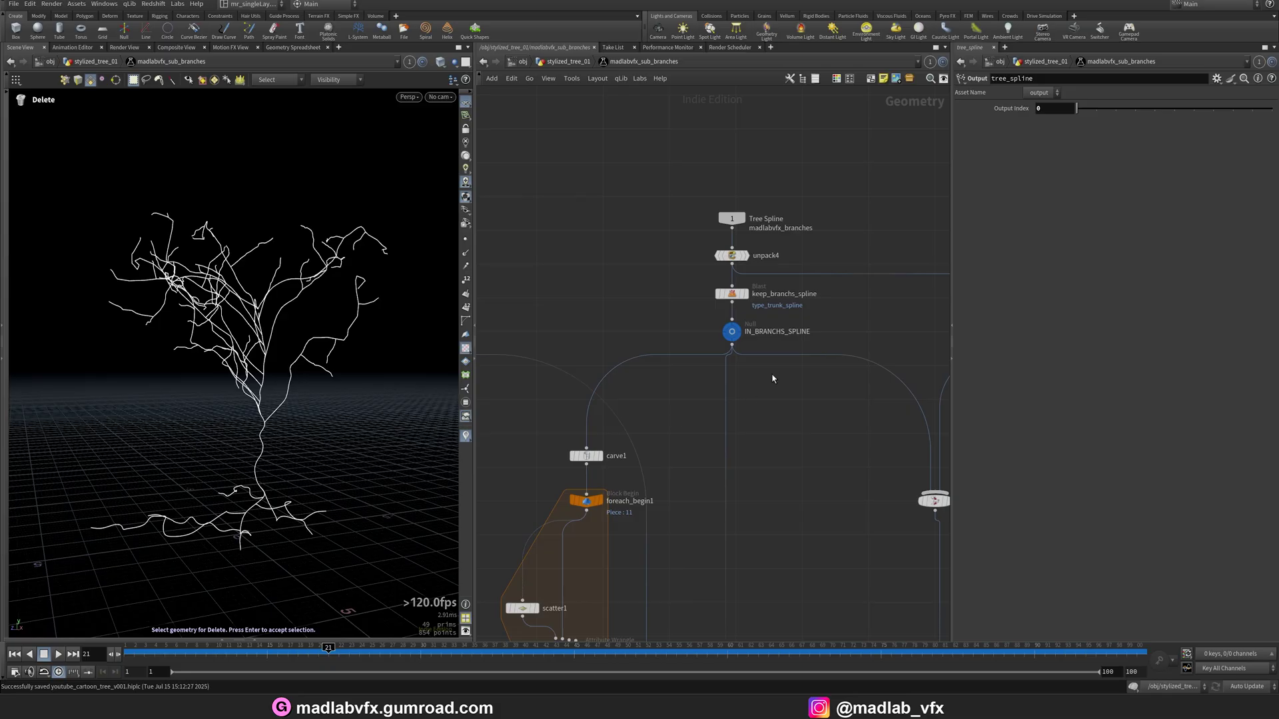
{"action": "scroll", "coordinate": [752, 357], "scroll_direction": "up", "scroll_amount": 2}
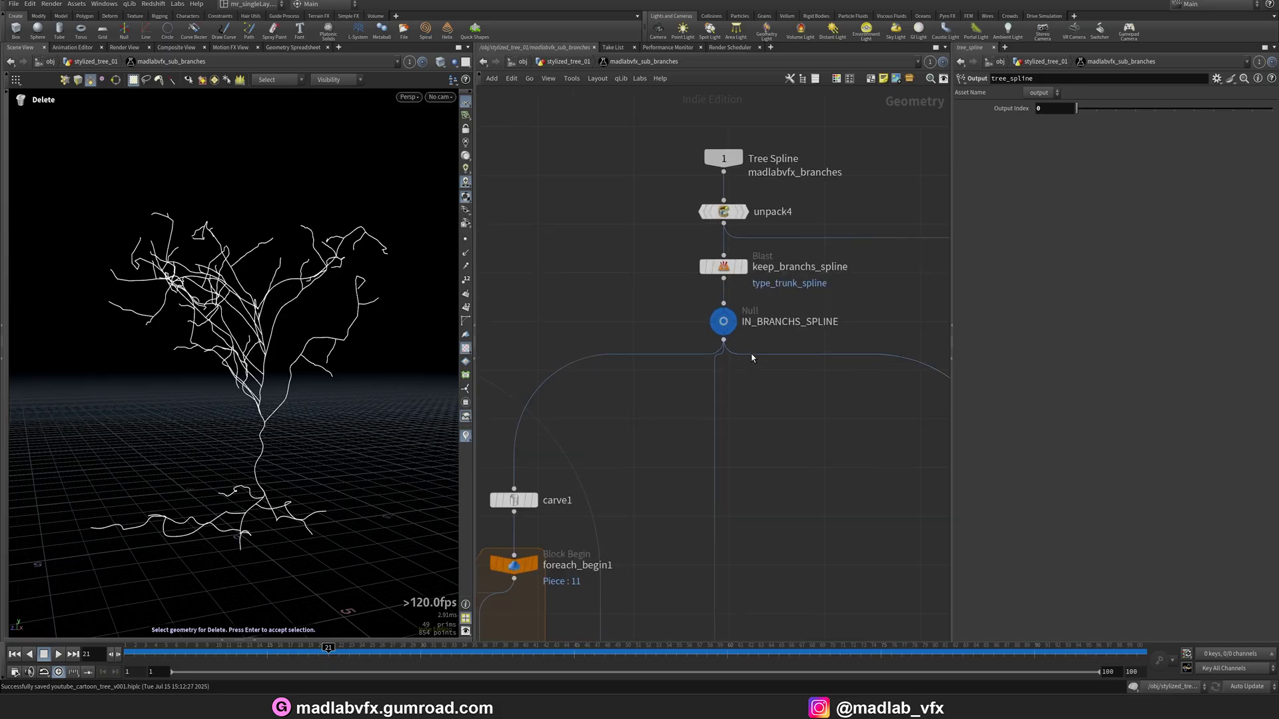
{"action": "left_click", "coordinate": [722, 327]}
- Display the foreach_end1 block to preview the result of the scatter and attribute transfer loop
{"action": "middle_click_drag", "start_coordinate": [789, 405], "coordinate": [616, 382]}
{"action": "scroll", "coordinate": [644, 405], "scroll_direction": "down", "scroll_amount": 2}
{"action": "middle_click_drag", "start_coordinate": [597, 550], "coordinate": [787, 350]}
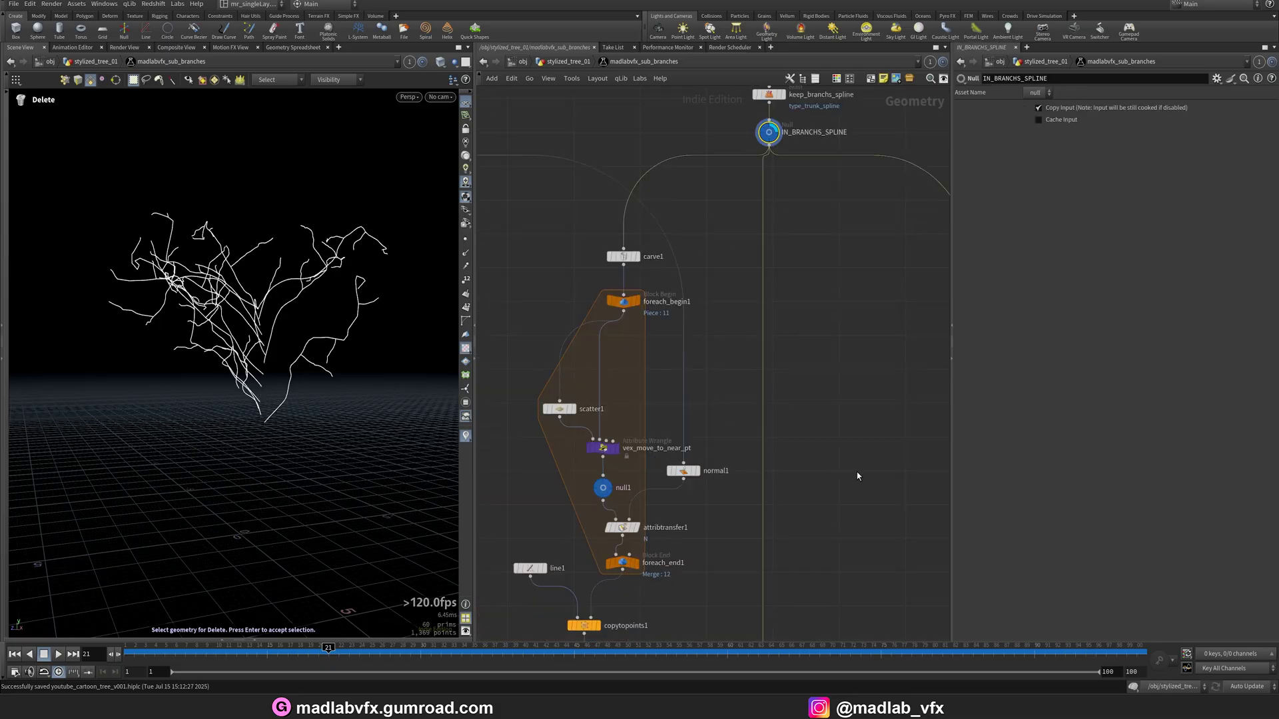
{"action": "middle_click_drag", "start_coordinate": [858, 475], "coordinate": [867, 358]}
{"action": "left_click", "coordinate": [638, 449]}
{"action": "middle_click_drag", "start_coordinate": [606, 506], "coordinate": [627, 458]}
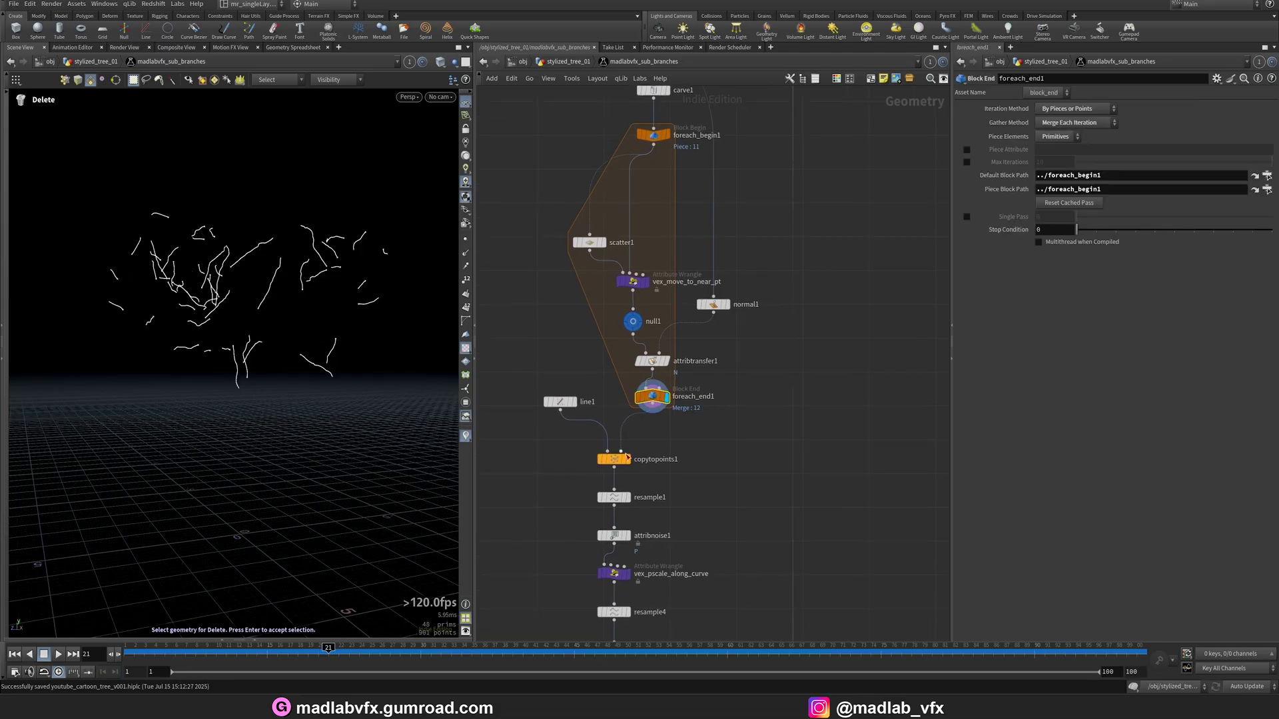
- Display the copytopoints1 result, inspect it, and turn off the template overlay of the group_small_branchs node
{"action": "left_click", "coordinate": [626, 462]}
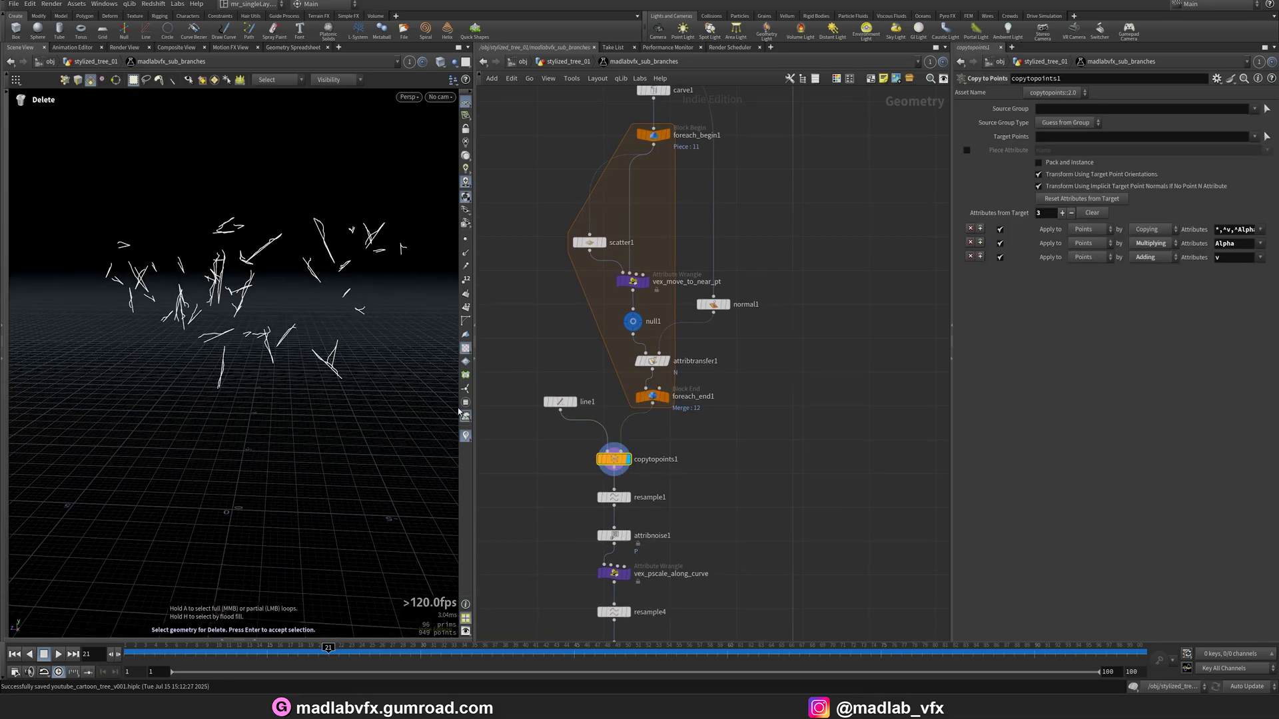
{"action": "left_click_drag", "start_coordinate": [285, 320], "coordinate": [317, 367], "text": "alt"}
{"action": "scroll", "coordinate": [690, 417], "scroll_direction": "down", "scroll_amount": 4}
{"action": "scroll", "coordinate": [762, 486], "scroll_direction": "down", "scroll_amount": 5}
{"action": "middle_click_drag", "start_coordinate": [774, 432], "coordinate": [759, 280]}
{"action": "scroll", "coordinate": [829, 437], "scroll_direction": "up", "scroll_amount": 7}
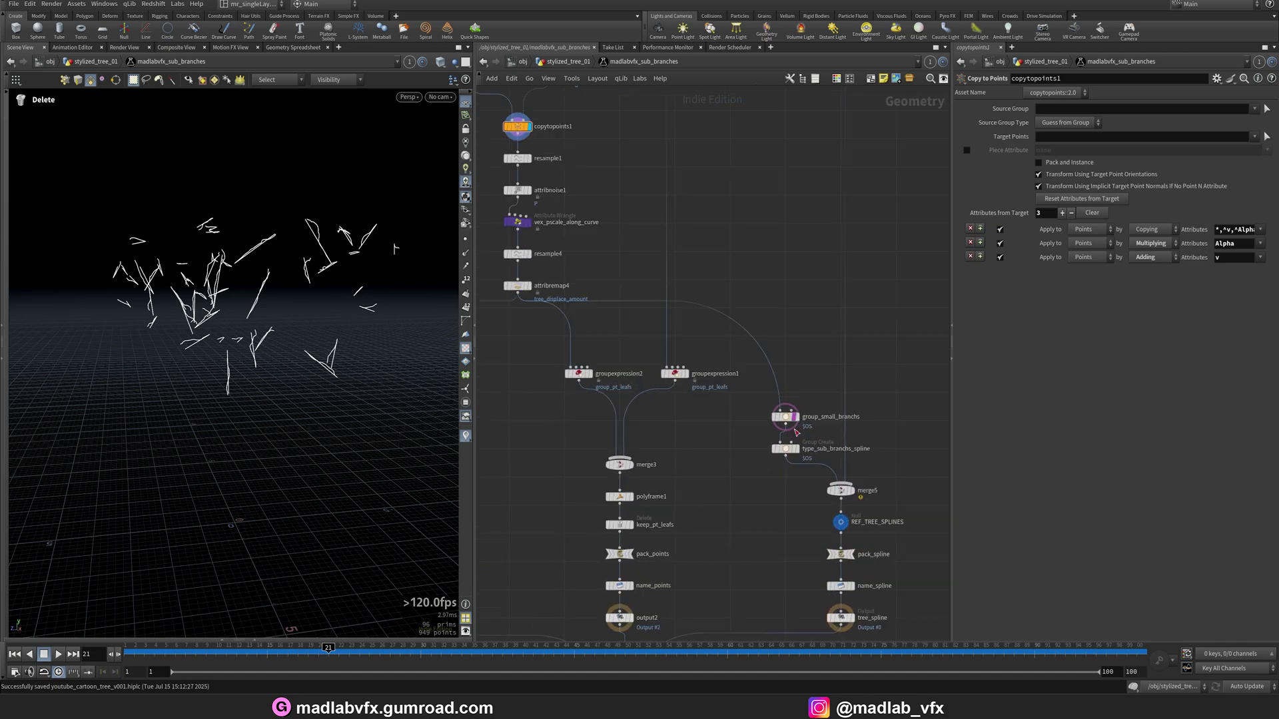
{"action": "left_click", "coordinate": [795, 420]}
- Display the attribnoise1 node to preview the noise applied to the sub-branch lines
{"action": "middle_click_drag", "start_coordinate": [594, 188], "coordinate": [708, 384]}
{"action": "scroll", "coordinate": [708, 384], "scroll_direction": "up", "scroll_amount": 4}
{"action": "middle_click_drag", "start_coordinate": [623, 392], "coordinate": [667, 350]}
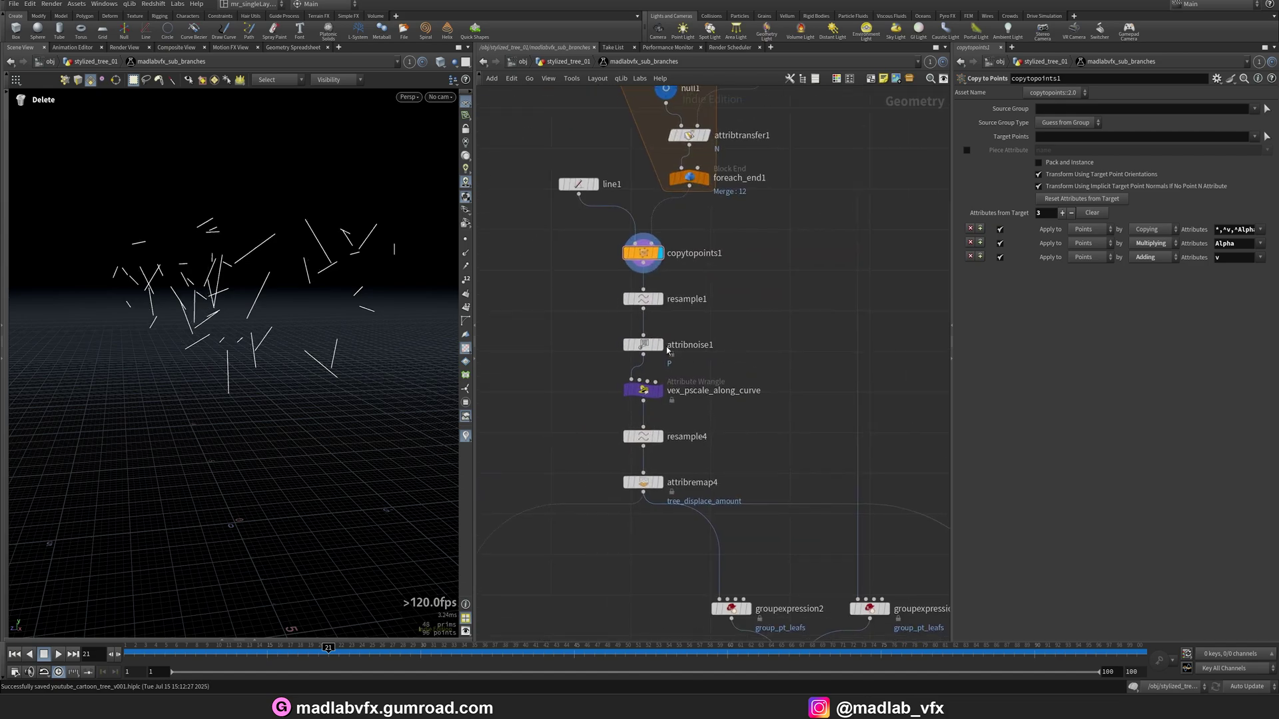
{"action": "left_click", "coordinate": [644, 346]}
- Show the vex_pscale_along_curve parameters and display the attribremap4 result
{"action": "middle_click_drag", "start_coordinate": [699, 412], "coordinate": [691, 355]}
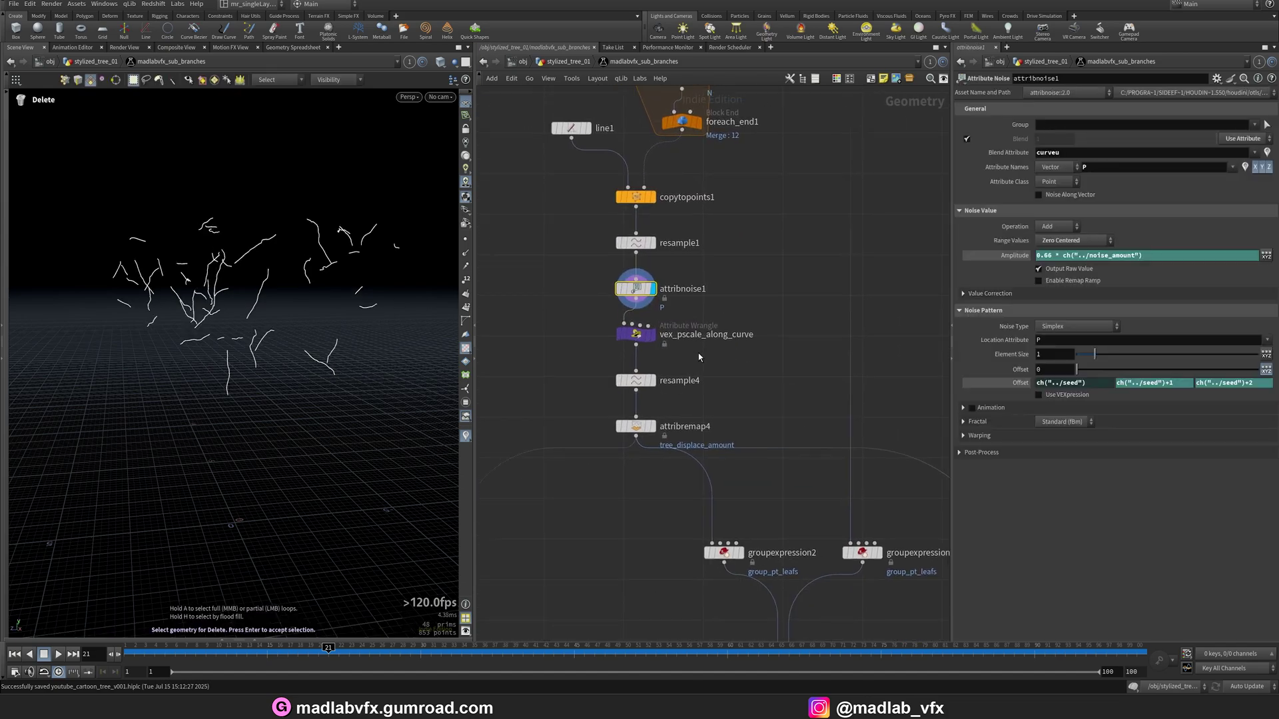
{"action": "left_click", "coordinate": [649, 336]}
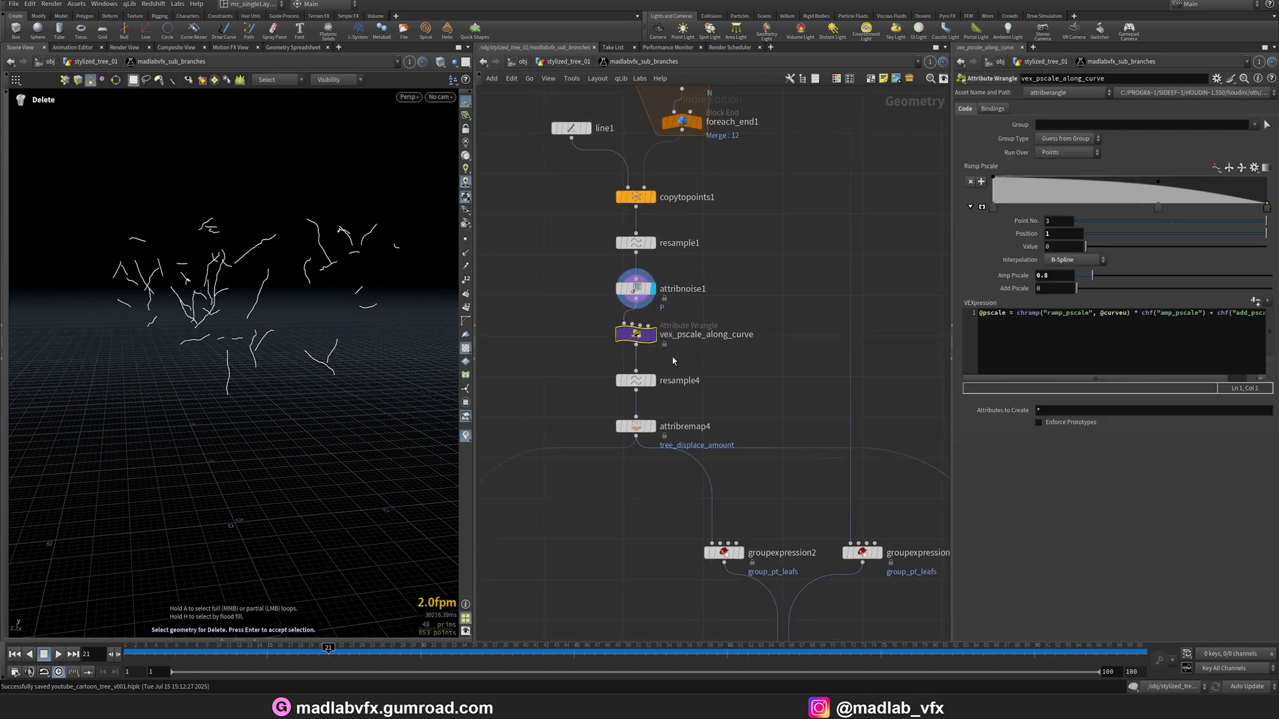
{"action": "left_click", "coordinate": [634, 431]}
- Display groupexpression1 to preview the main branch curves, and display merge3 to see them combined with the sub-branches
{"action": "middle_click_drag", "start_coordinate": [786, 500], "coordinate": [685, 360]}
{"action": "middle_click_drag", "start_coordinate": [742, 473], "coordinate": [786, 332]}
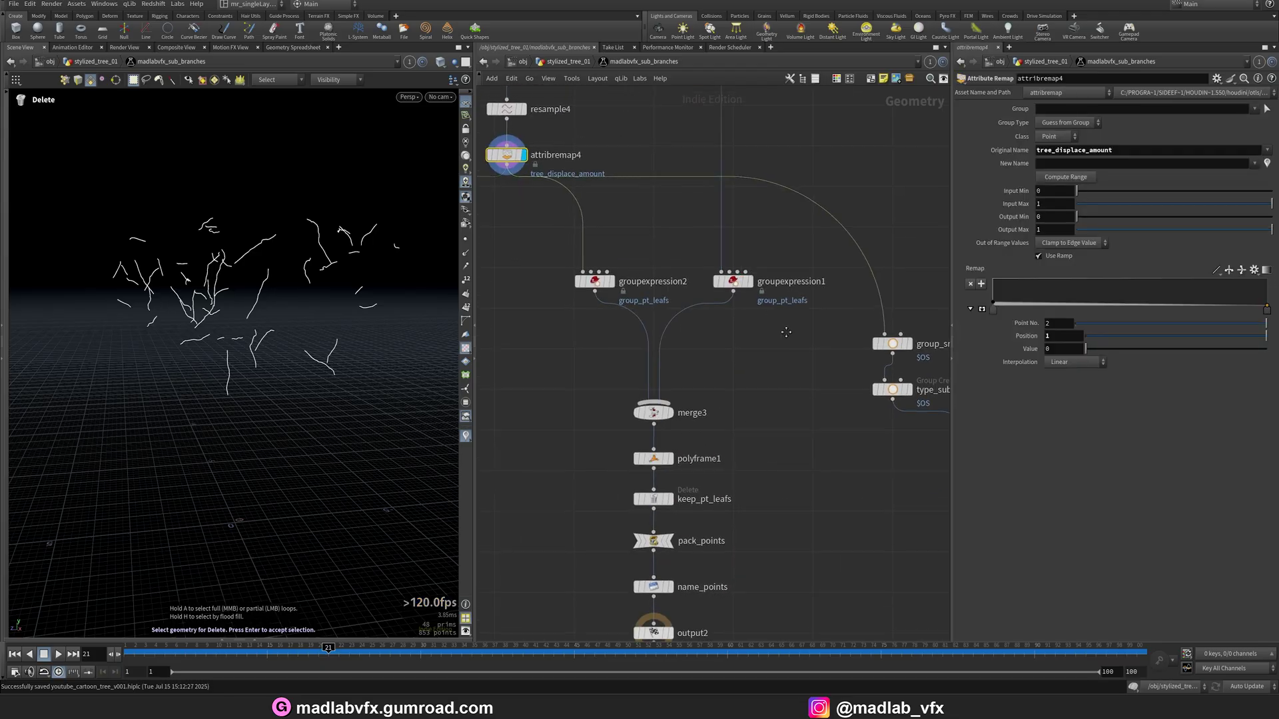
{"action": "scroll", "coordinate": [786, 332], "scroll_direction": "up", "scroll_amount": 2}
{"action": "left_click", "coordinate": [743, 343]}
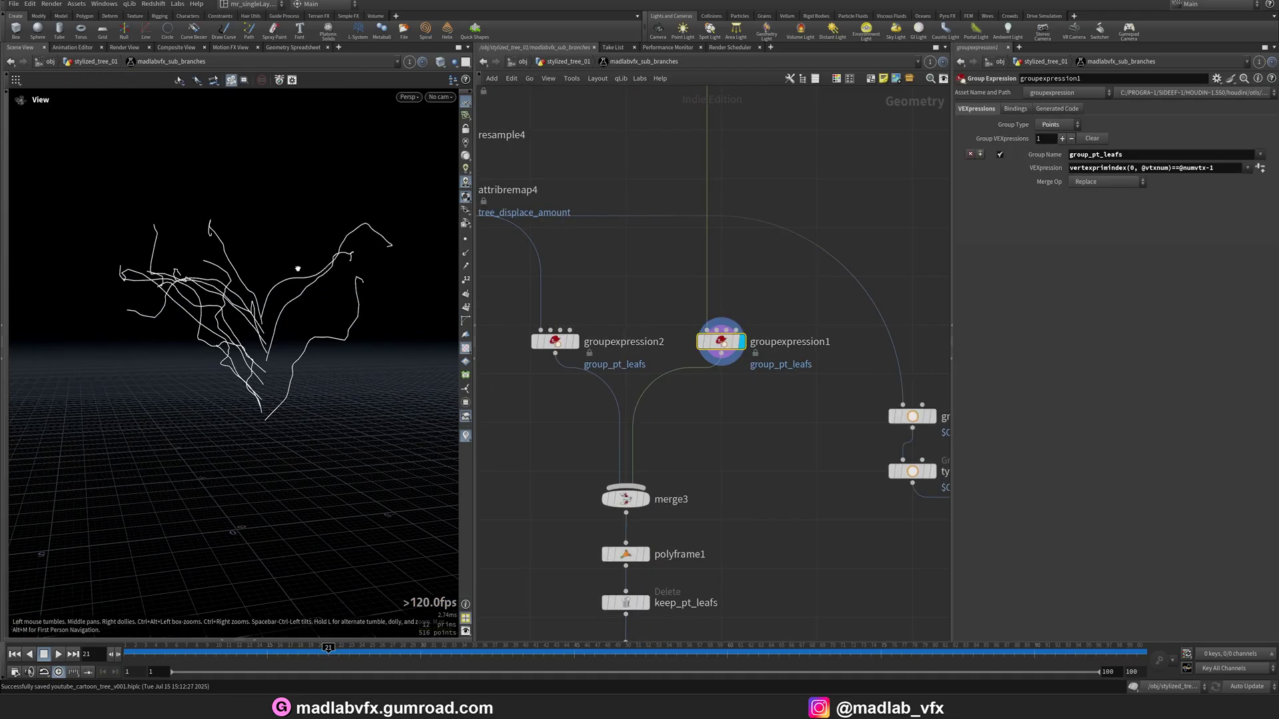
{"action": "middle_click_drag", "start_coordinate": [668, 499], "coordinate": [672, 456]}
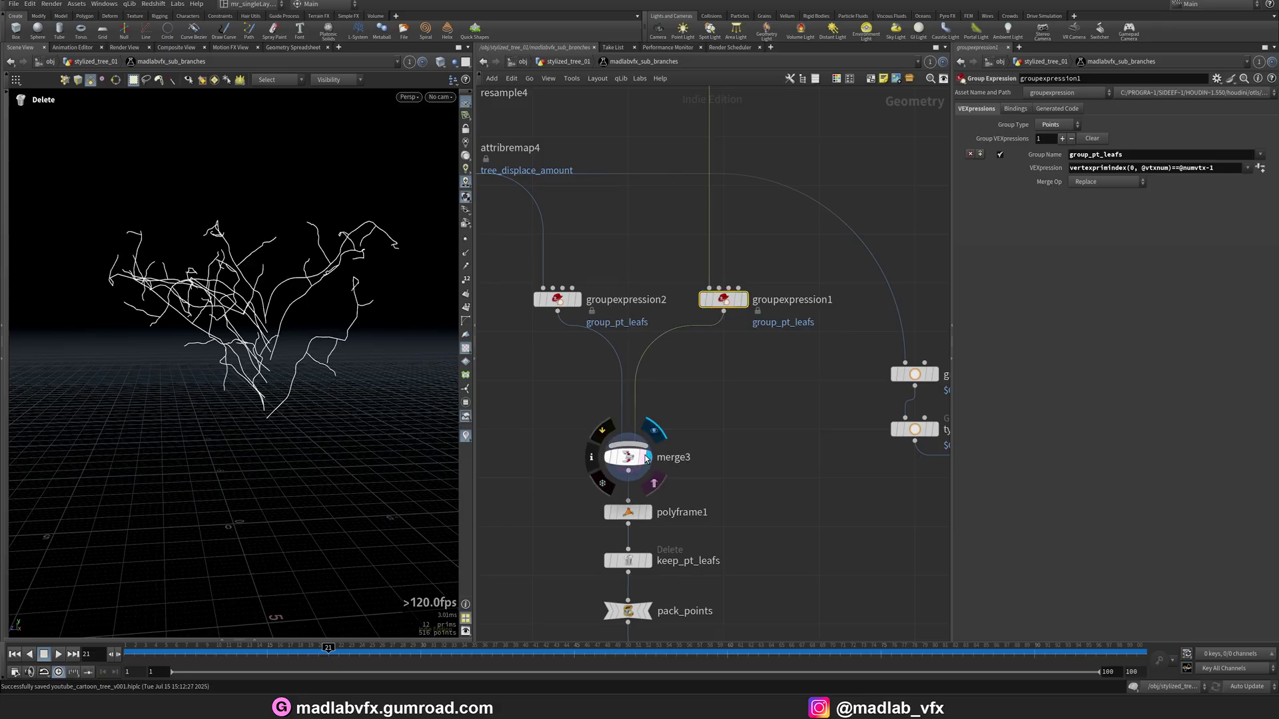
{"action": "left_click", "coordinate": [646, 459]}
- Display the output2 node below name_points and inspect the leaf points from several angles
{"action": "scroll", "coordinate": [724, 437], "scroll_direction": "down", "scroll_amount": 2}
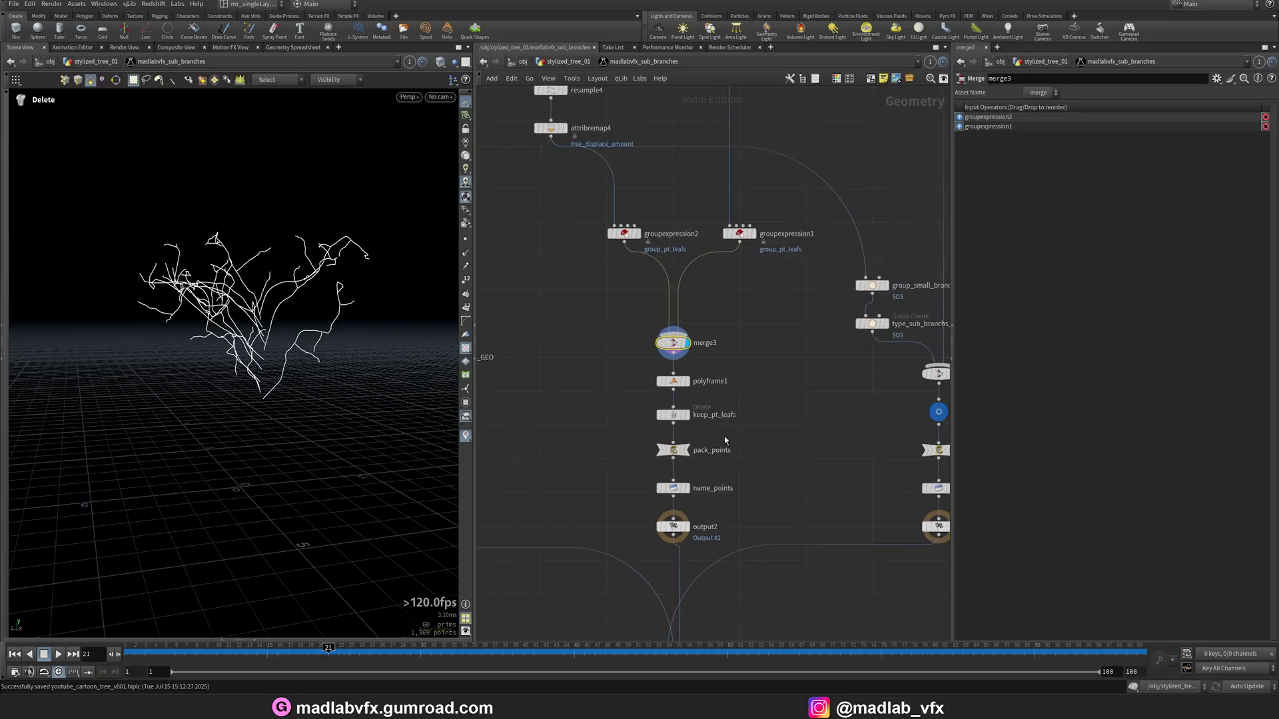
{"action": "scroll", "coordinate": [720, 436], "scroll_direction": "up", "scroll_amount": 3}
{"action": "left_click", "coordinate": [672, 436]}
{"action": "left_click_drag", "start_coordinate": [297, 365], "coordinate": [365, 366], "text": "alt"}
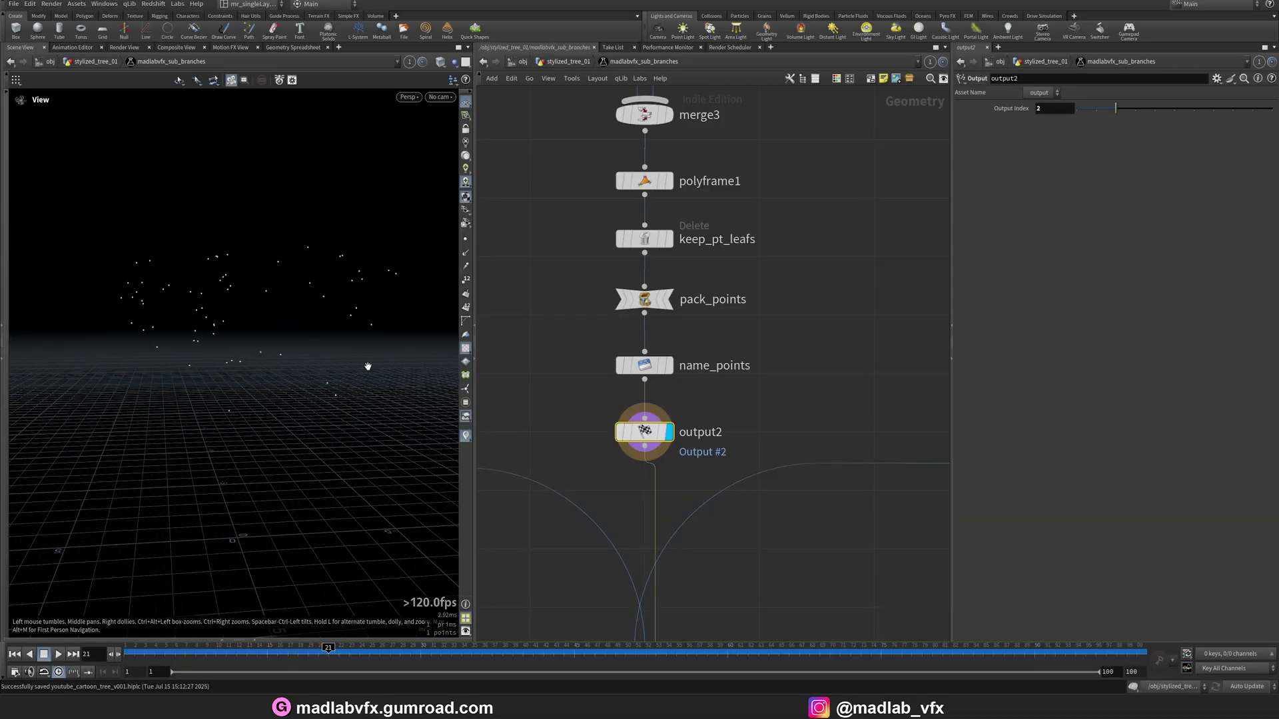
{"action": "key", "text": "Delete"}
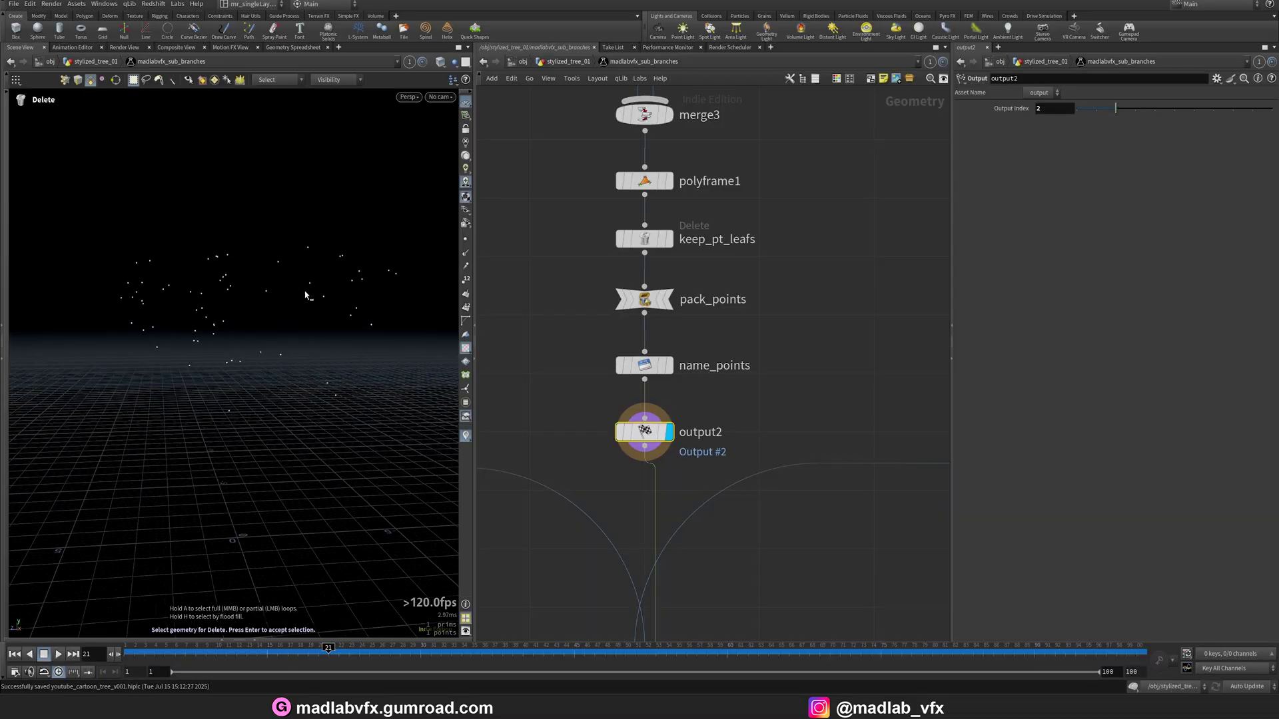
{"action": "left_click_drag", "start_coordinate": [313, 289], "coordinate": [256, 335], "text": "alt"}
- Display the tree_spline output again and inspect the full set of trunk, root and branch curves
{"action": "scroll", "coordinate": [797, 380], "scroll_direction": "down", "scroll_amount": 4}
{"action": "middle_click_drag", "start_coordinate": [797, 380], "coordinate": [654, 382]}
{"action": "scroll", "coordinate": [828, 433], "scroll_direction": "up", "scroll_amount": 3}
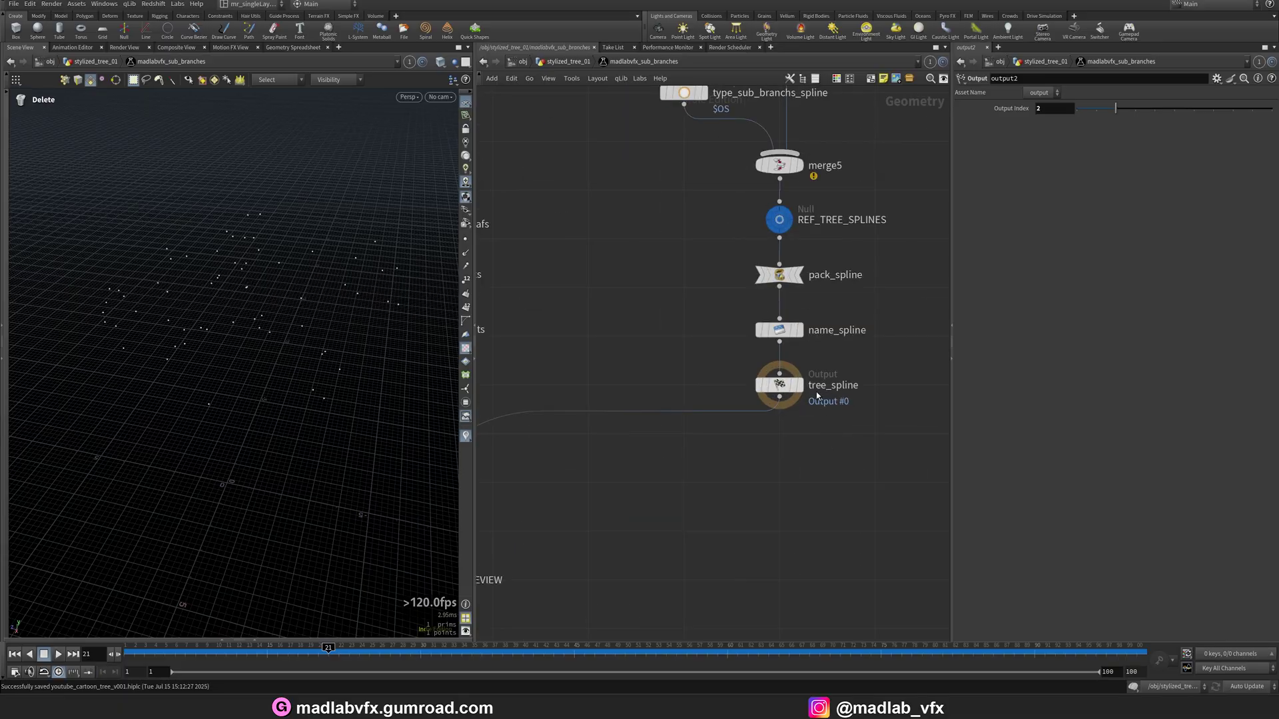
{"action": "left_click", "coordinate": [799, 387]}
{"action": "left_click_drag", "start_coordinate": [262, 326], "coordinate": [265, 290], "text": "alt"}
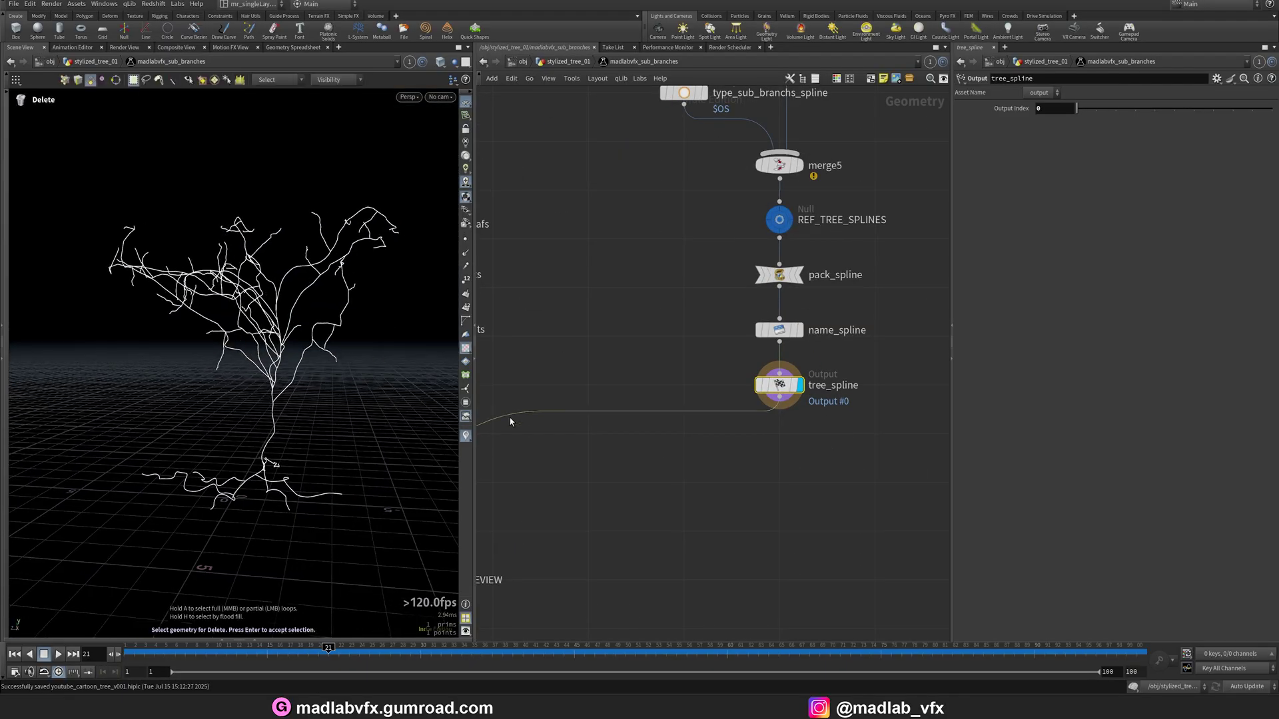
- Display the tree_geometry output below name_geometry in the sub-branches network
{"action": "scroll", "coordinate": [633, 467], "scroll_direction": "down", "scroll_amount": 4}
{"action": "middle_click_drag", "start_coordinate": [625, 473], "coordinate": [821, 459]}
{"action": "scroll", "coordinate": [596, 443], "scroll_direction": "up", "scroll_amount": 1}
{"action": "middle_click_drag", "start_coordinate": [596, 443], "coordinate": [749, 439]}
{"action": "scroll", "coordinate": [622, 424], "scroll_direction": "up", "scroll_amount": 2}
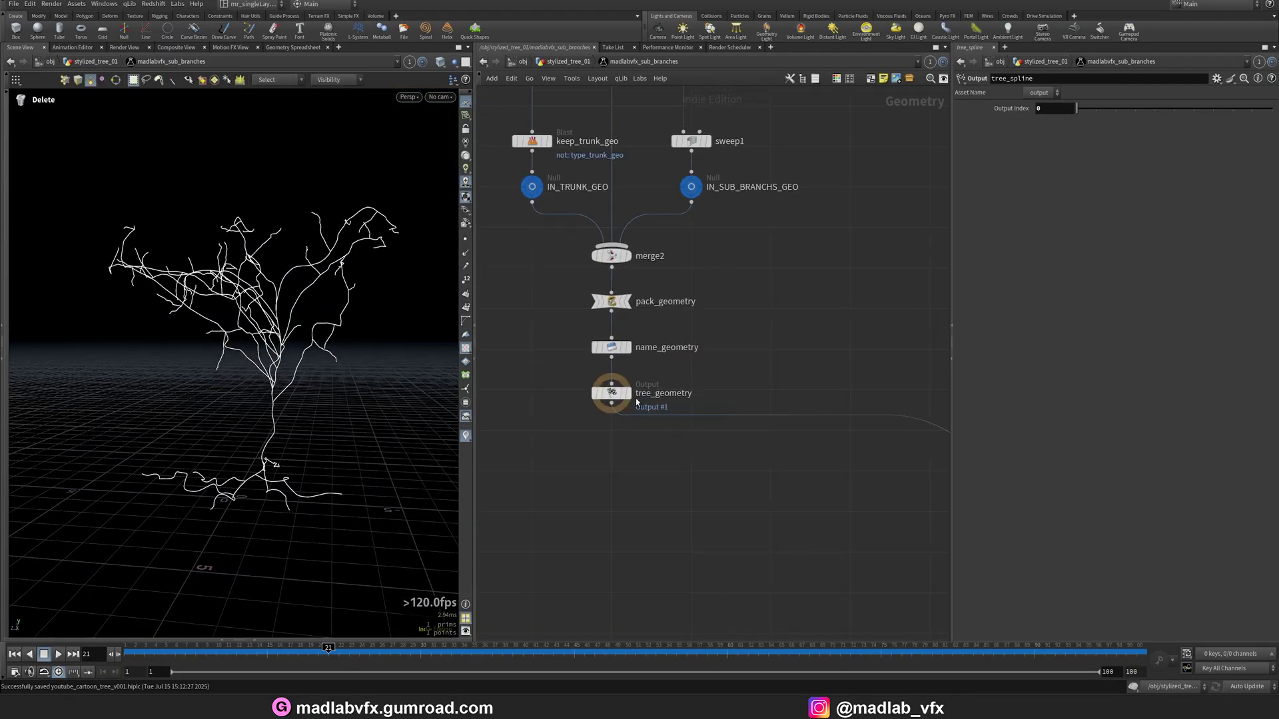
{"action": "left_click", "coordinate": [626, 393]}
- Return to the stylized_tree_01 network and enter the madlabvfx_tree_polish_geo node
{"action": "key", "text": "u"}
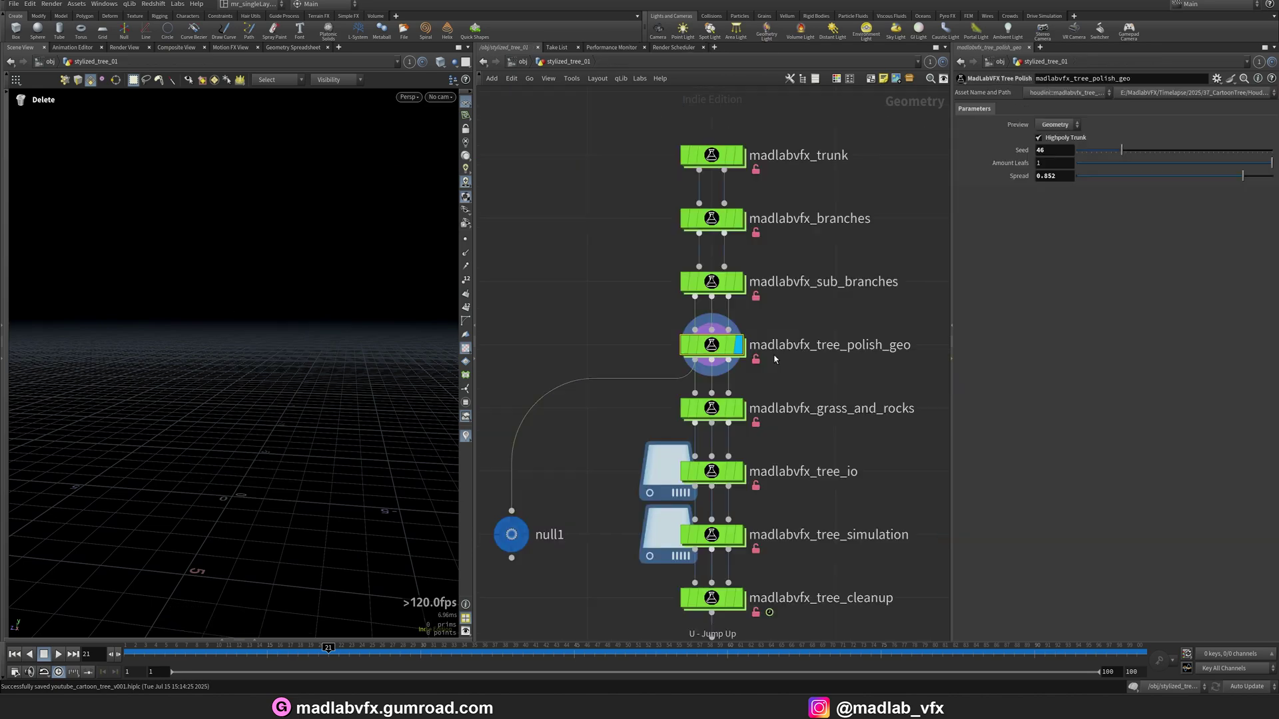
{"action": "mouse_move", "coordinate": [669, 347]}
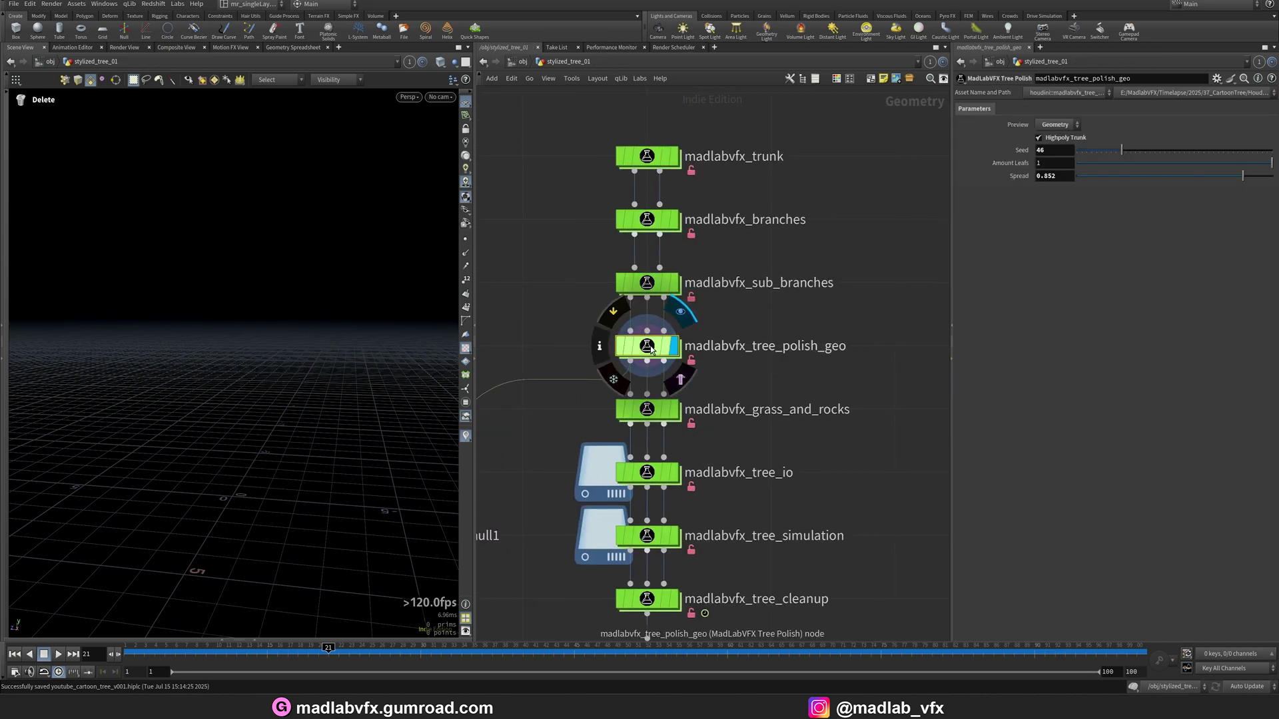
{"action": "double_click", "coordinate": [652, 349]}
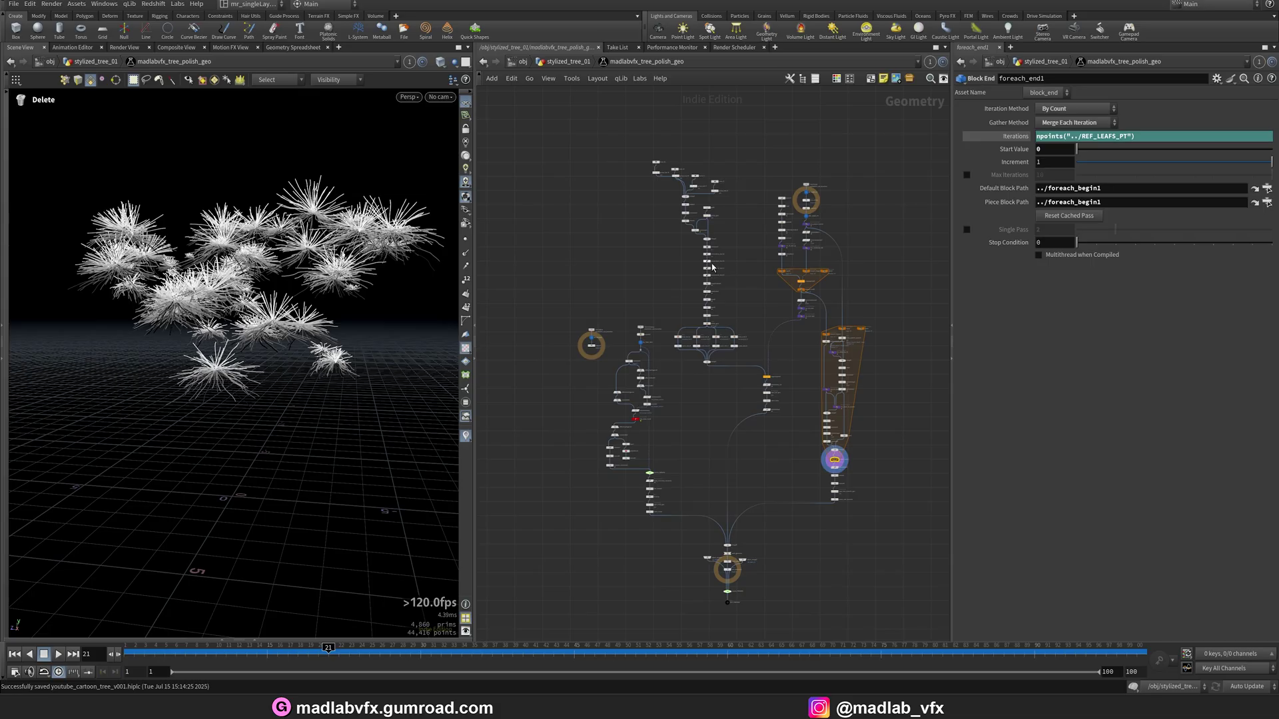
- Display object_merge1 to preview the IN_SPLINES curves and object_merge2 to preview the IN_LEAFS_PT points
{"action": "middle_click_drag", "start_coordinate": [708, 435], "coordinate": [686, 274]}
{"action": "scroll", "coordinate": [730, 408], "scroll_direction": "up", "scroll_amount": 8}
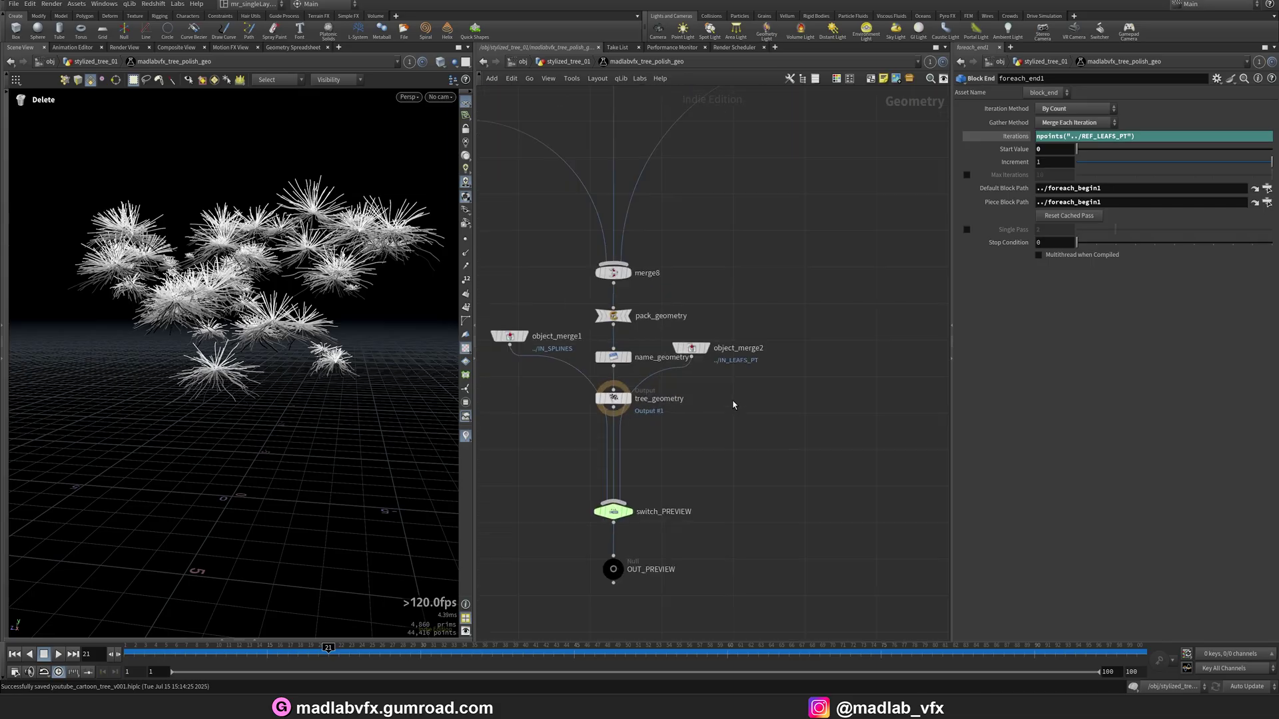
{"action": "middle_click_drag", "start_coordinate": [733, 403], "coordinate": [782, 393]}
{"action": "scroll", "coordinate": [599, 381], "scroll_direction": "up", "scroll_amount": 3}
{"action": "left_click", "coordinate": [603, 311]}
{"action": "left_click", "coordinate": [582, 313]}
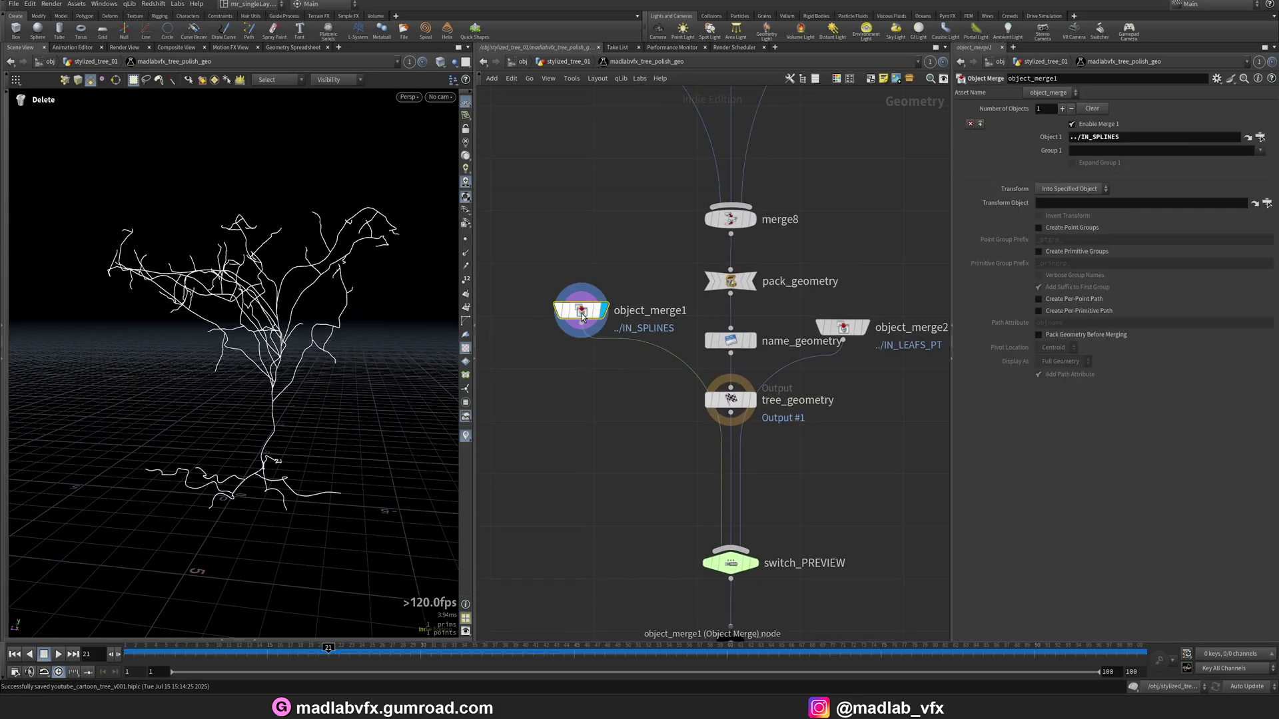
{"action": "middle_click_drag", "start_coordinate": [893, 348], "coordinate": [746, 338]}
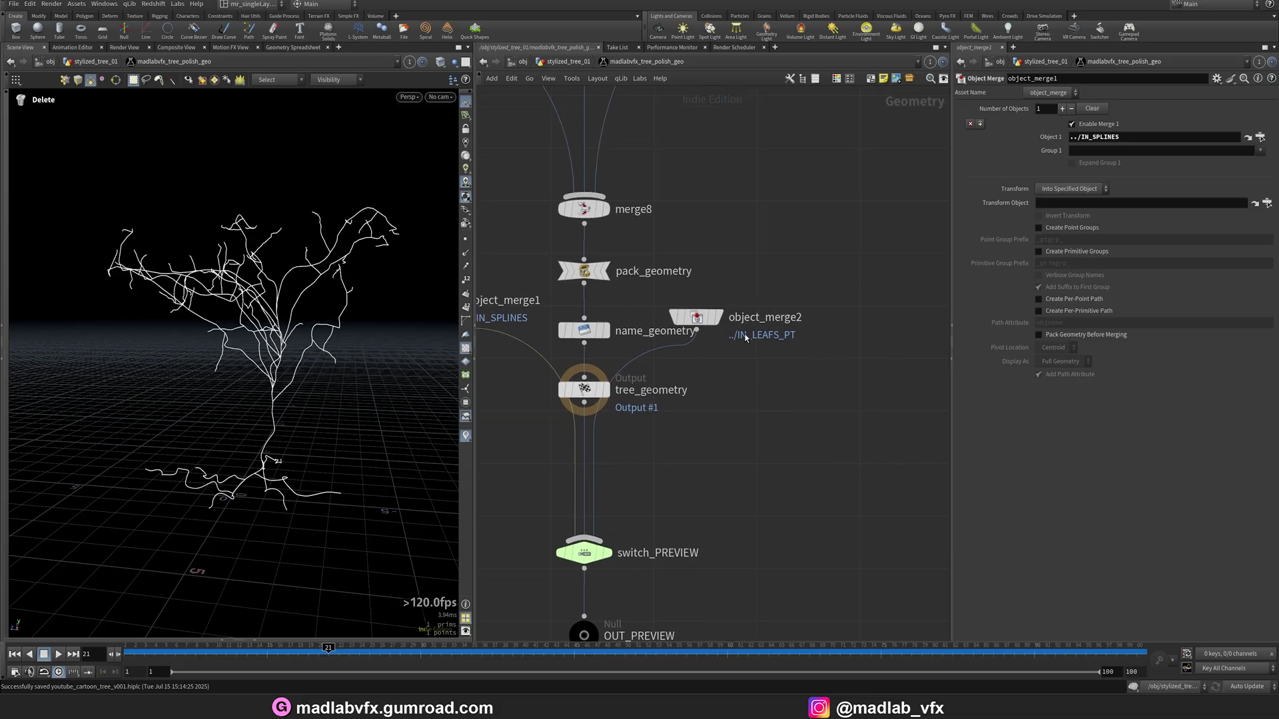
{"action": "left_click", "coordinate": [721, 324]}
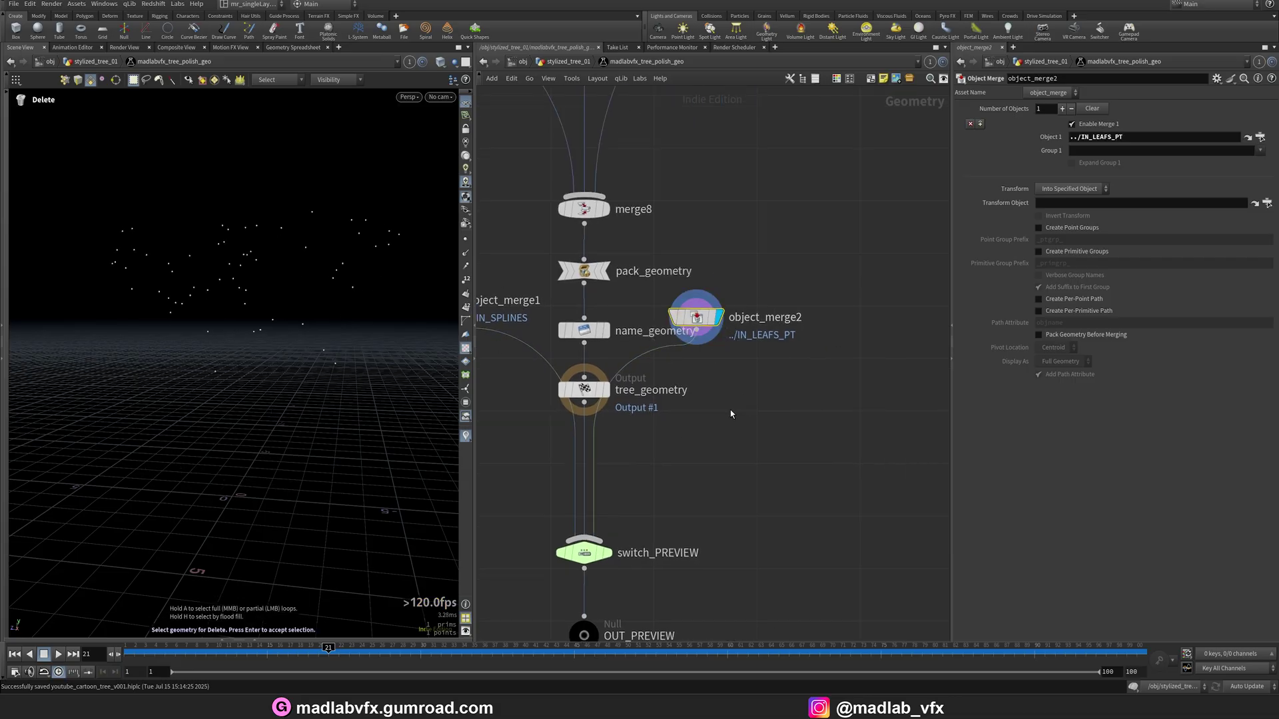
- Display the tree_geometry output of the polish network, widen the viewport, and inspect the leafy tree
{"action": "middle_click_drag", "start_coordinate": [730, 410], "coordinate": [808, 427]}
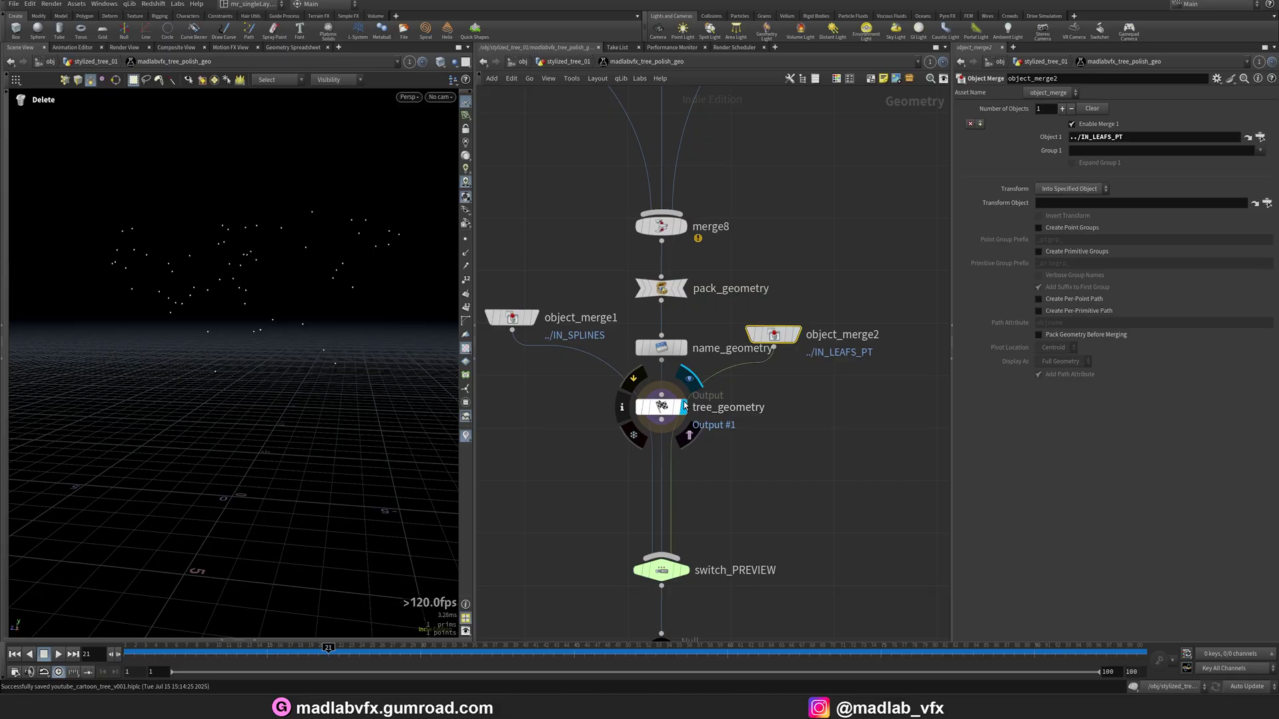
{"action": "left_click", "coordinate": [683, 403]}
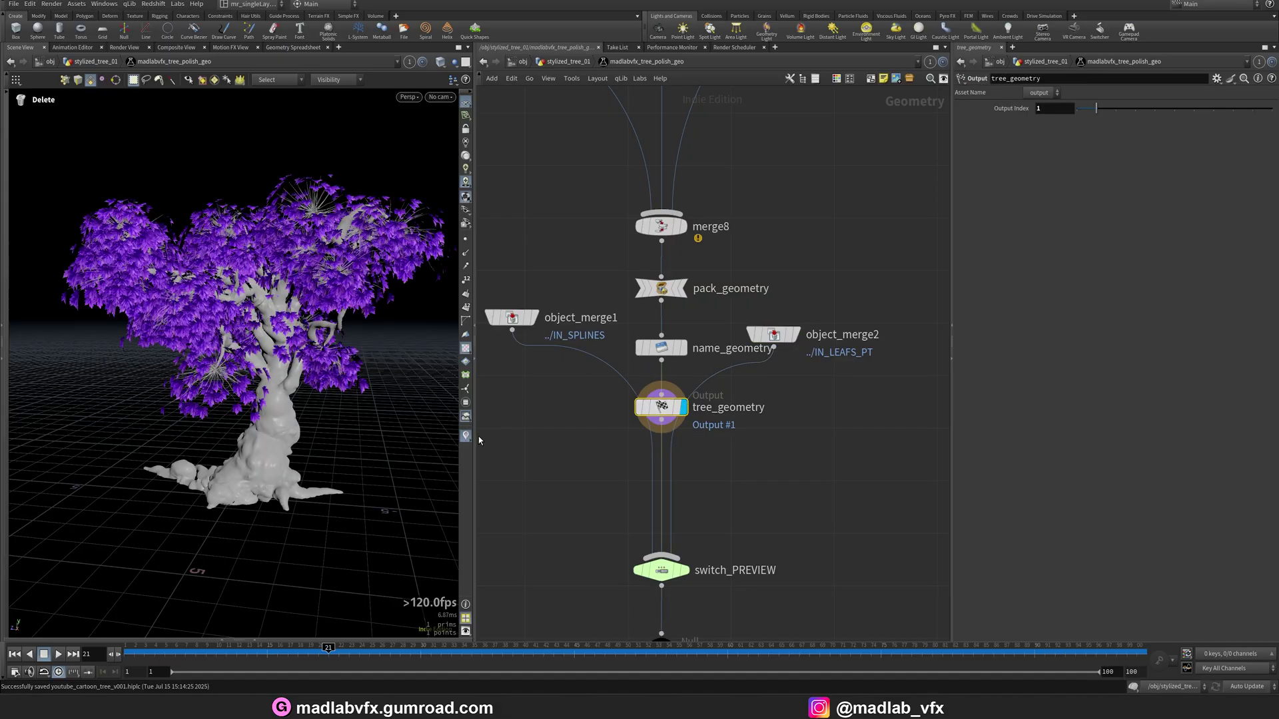
{"action": "left_click_drag", "start_coordinate": [477, 438], "coordinate": [657, 436]}
{"action": "left_click_drag", "start_coordinate": [426, 320], "coordinate": [354, 303], "text": "alt"}
- Look over the polish network's node layout and locate the leaf chain starting at trace_A, trace_B, trace_C and trace_D
{"action": "scroll", "coordinate": [1002, 354], "scroll_direction": "down", "scroll_amount": 10}
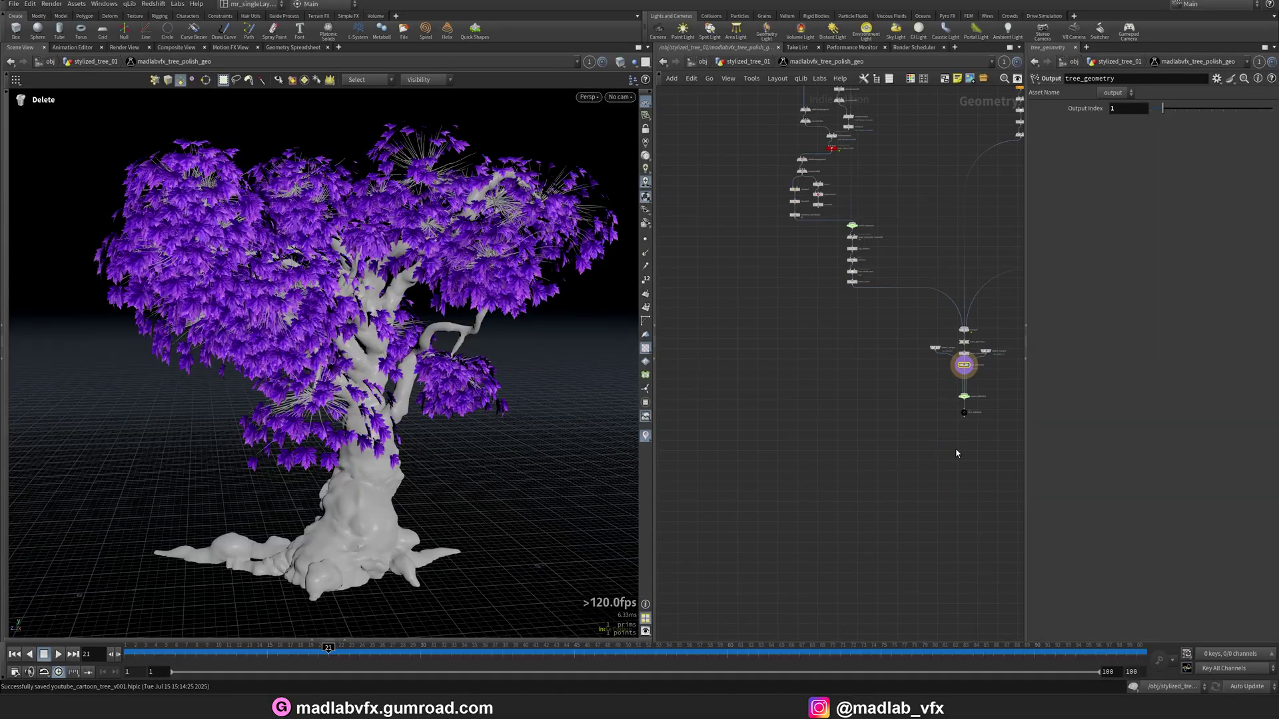
{"action": "left_click_drag", "start_coordinate": [1029, 429], "coordinate": [1039, 426]}
{"action": "scroll", "coordinate": [807, 366], "scroll_direction": "up", "scroll_amount": 5}
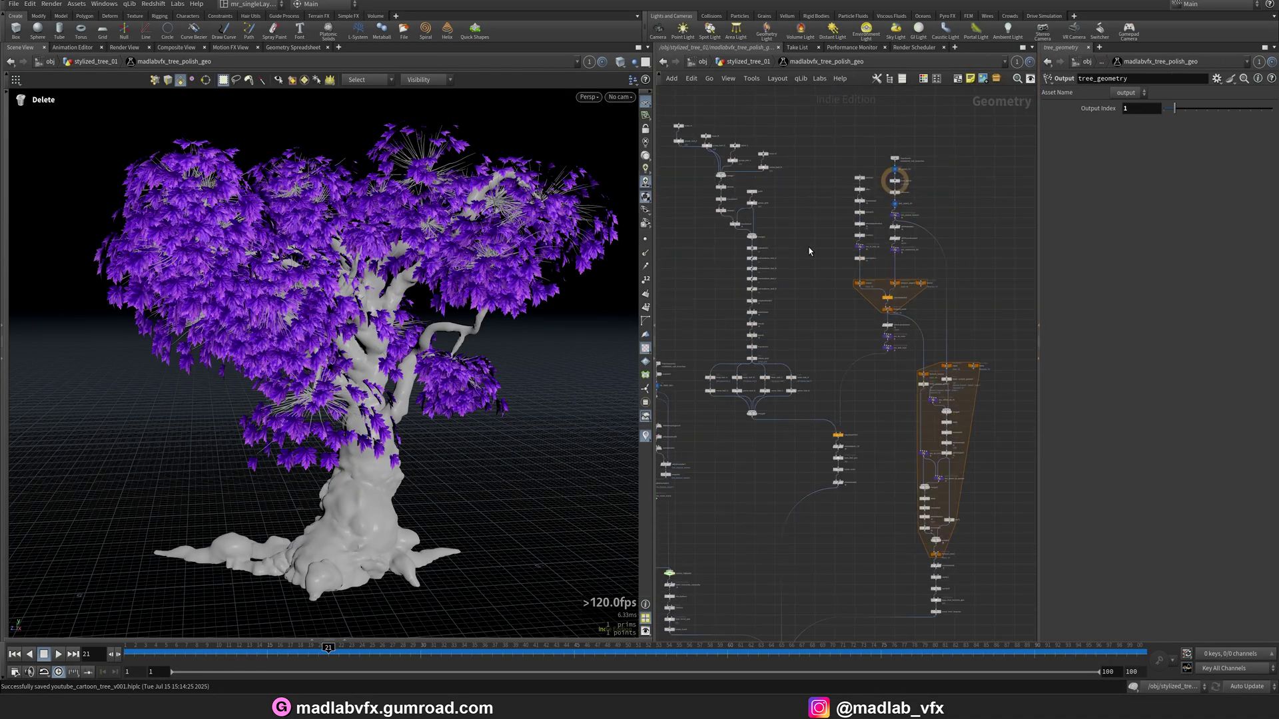
{"action": "middle_click_drag", "start_coordinate": [819, 393], "coordinate": [801, 408]}
{"action": "scroll", "coordinate": [802, 318], "scroll_direction": "up", "scroll_amount": 1}
{"action": "middle_click_drag", "start_coordinate": [778, 261], "coordinate": [844, 279]}
{"action": "scroll", "coordinate": [843, 279], "scroll_direction": "up", "scroll_amount": 4}
{"action": "middle_click_drag", "start_coordinate": [901, 380], "coordinate": [946, 368]}
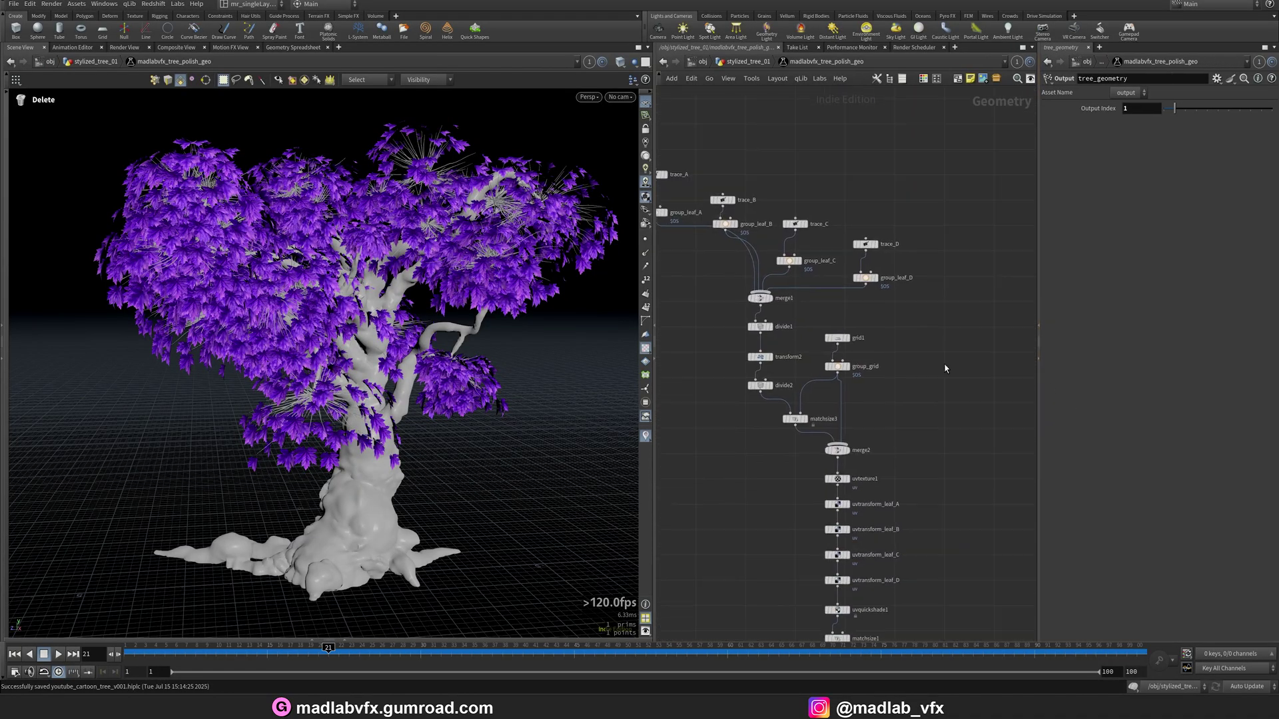
{"action": "left_click_drag", "start_coordinate": [657, 380], "coordinate": [524, 380]}
{"action": "scroll", "coordinate": [722, 391], "scroll_direction": "up", "scroll_amount": 5}
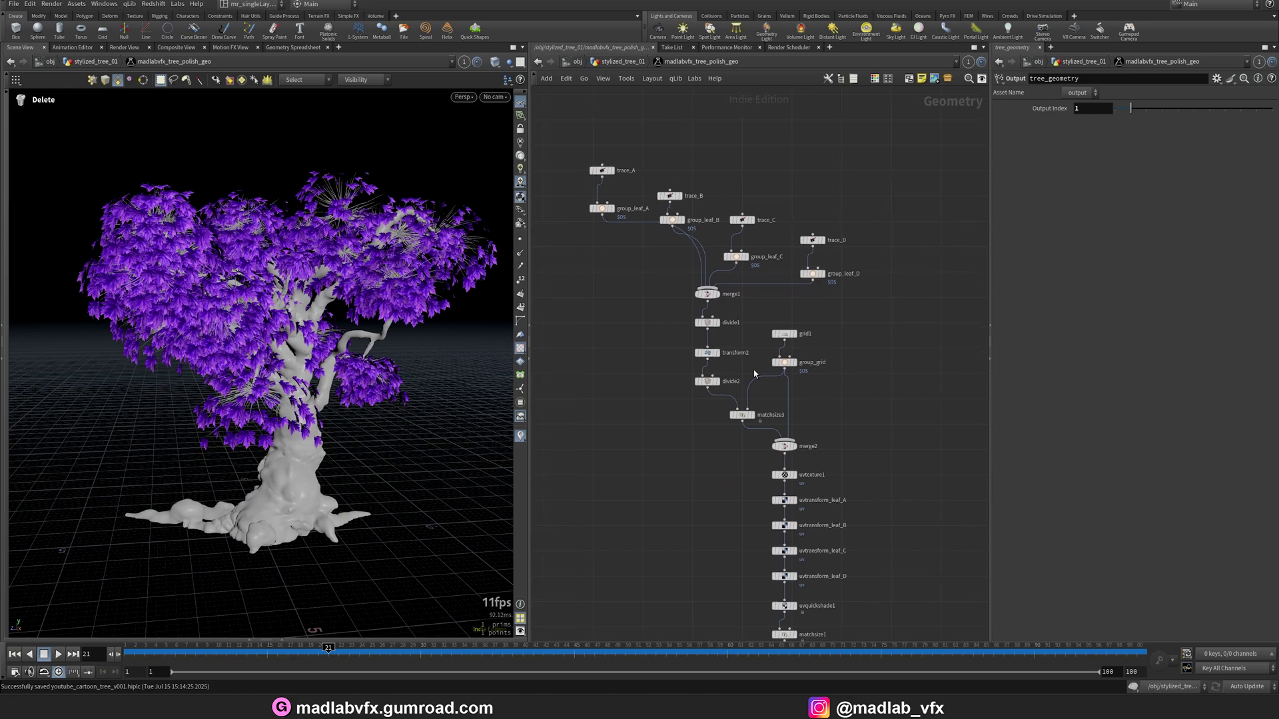
{"action": "middle_click_drag", "start_coordinate": [745, 272], "coordinate": [792, 458]}
{"action": "middle_click_drag", "start_coordinate": [589, 291], "coordinate": [765, 414]}
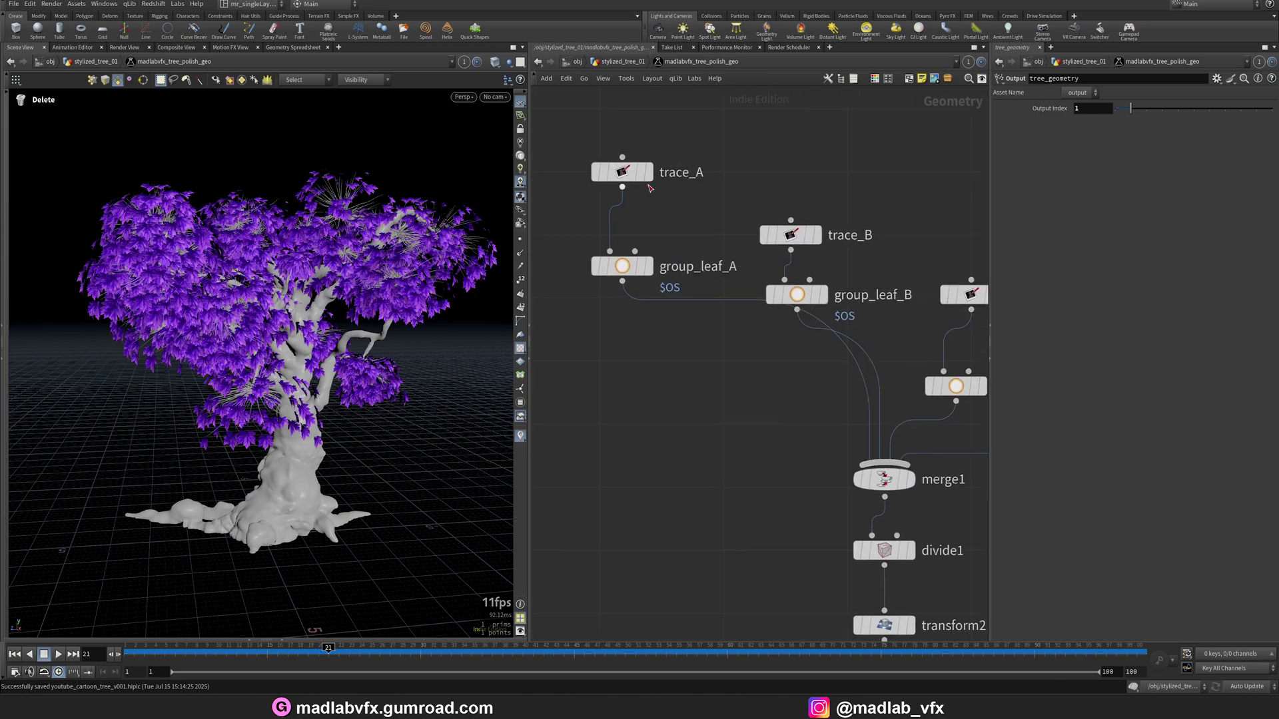
- Display trace_A and frame its traced leaf shape from above in the viewport
{"action": "left_click", "coordinate": [650, 173]}
{"action": "key", "text": "h"}
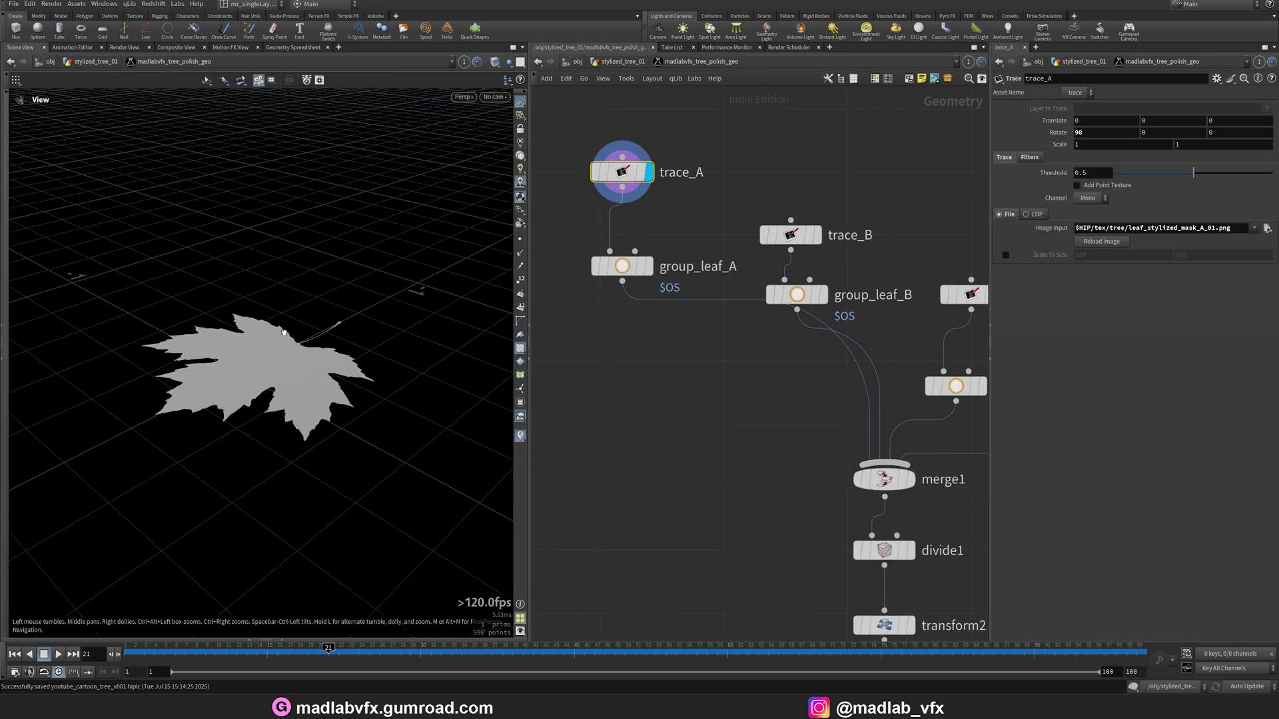
{"action": "scroll", "coordinate": [327, 378], "scroll_direction": "up", "scroll_amount": 3}
{"action": "left_click_drag", "start_coordinate": [327, 378], "coordinate": [308, 362]}
{"action": "scroll", "coordinate": [686, 313], "scroll_direction": "down", "scroll_amount": 2}
{"action": "middle_click_drag", "start_coordinate": [688, 337], "coordinate": [604, 338]}
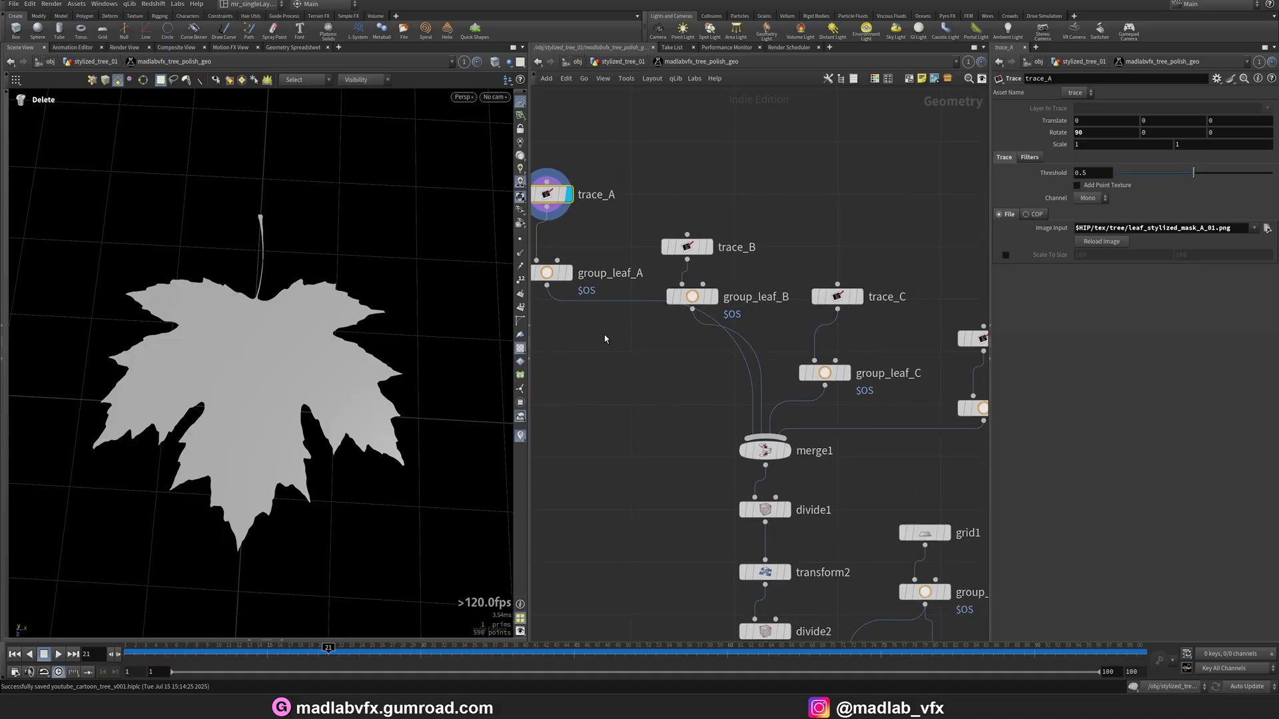
{"action": "middle_click_drag", "start_coordinate": [335, 356], "coordinate": [291, 332], "text": "alt"}
{"action": "scroll", "coordinate": [646, 392], "scroll_direction": "down", "scroll_amount": 3}
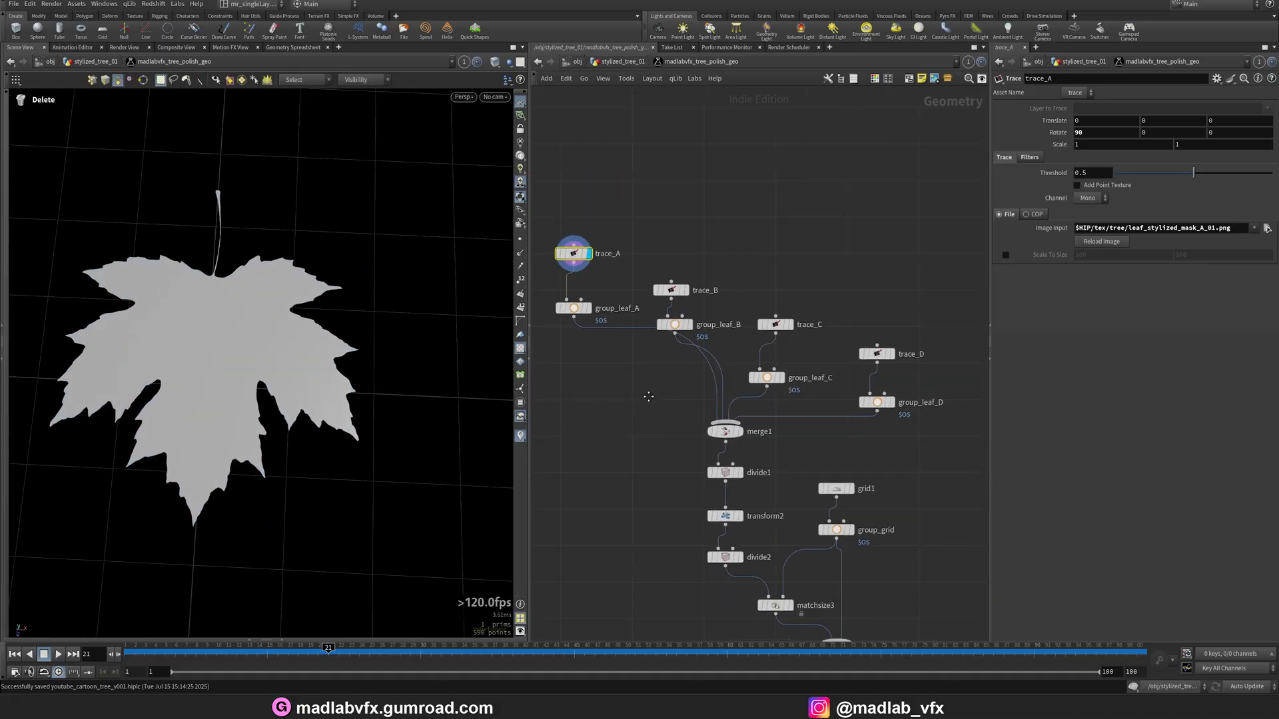
- Display trace_B, trace_C and trace_D in turn to compare their leaf outlines
{"action": "middle_click_drag", "start_coordinate": [651, 397], "coordinate": [576, 353]}
{"action": "middle_click_drag", "start_coordinate": [668, 243], "coordinate": [702, 246]}
{"action": "left_click", "coordinate": [647, 249]}
{"action": "left_click", "coordinate": [636, 251]}
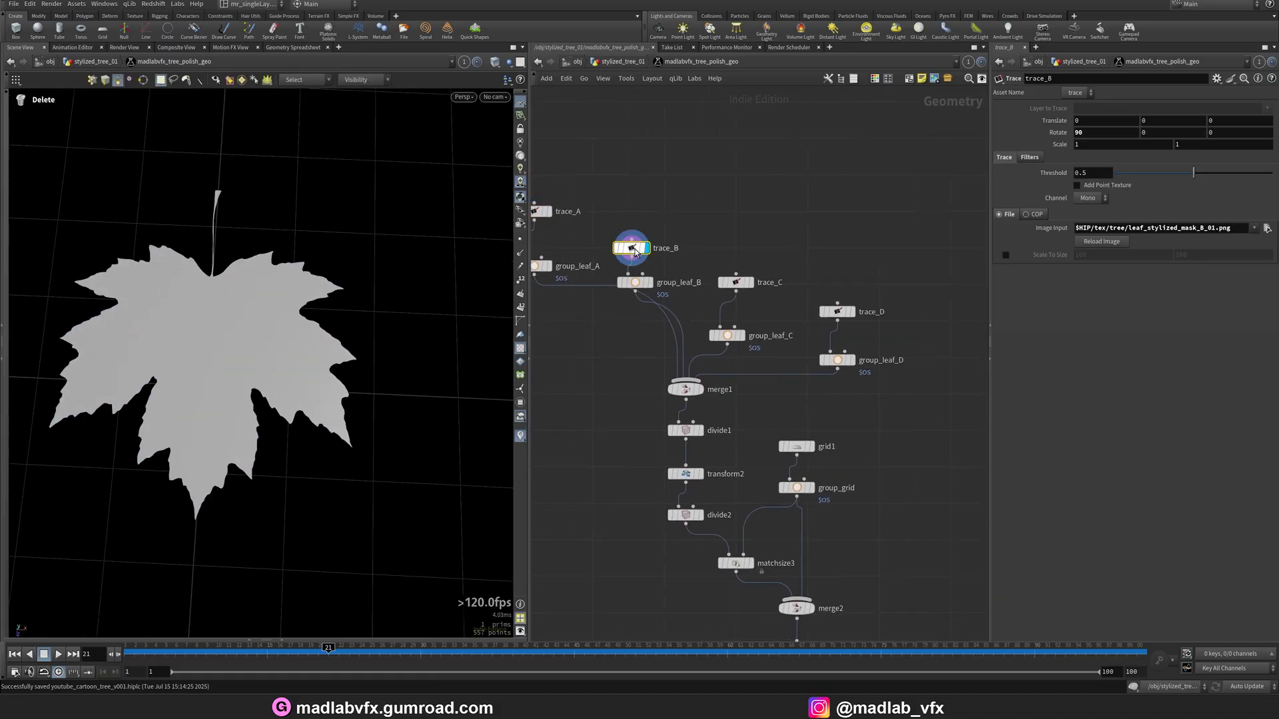
{"action": "left_click", "coordinate": [750, 285]}
{"action": "left_click", "coordinate": [854, 313]}
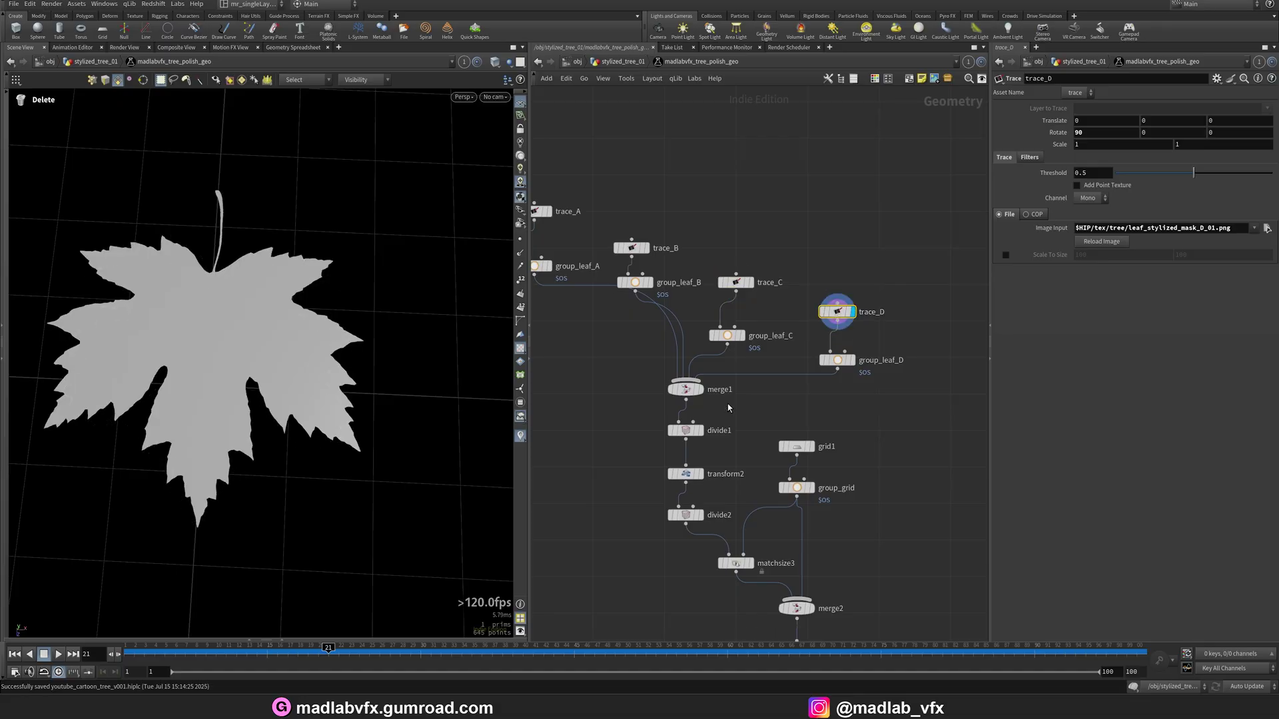
- Display merge1 and show the combined leaf outlines in wireframe
{"action": "middle_click_drag", "start_coordinate": [726, 404], "coordinate": [752, 364]}
{"action": "left_click", "coordinate": [726, 351]}
{"action": "left_click", "coordinate": [251, 343]}
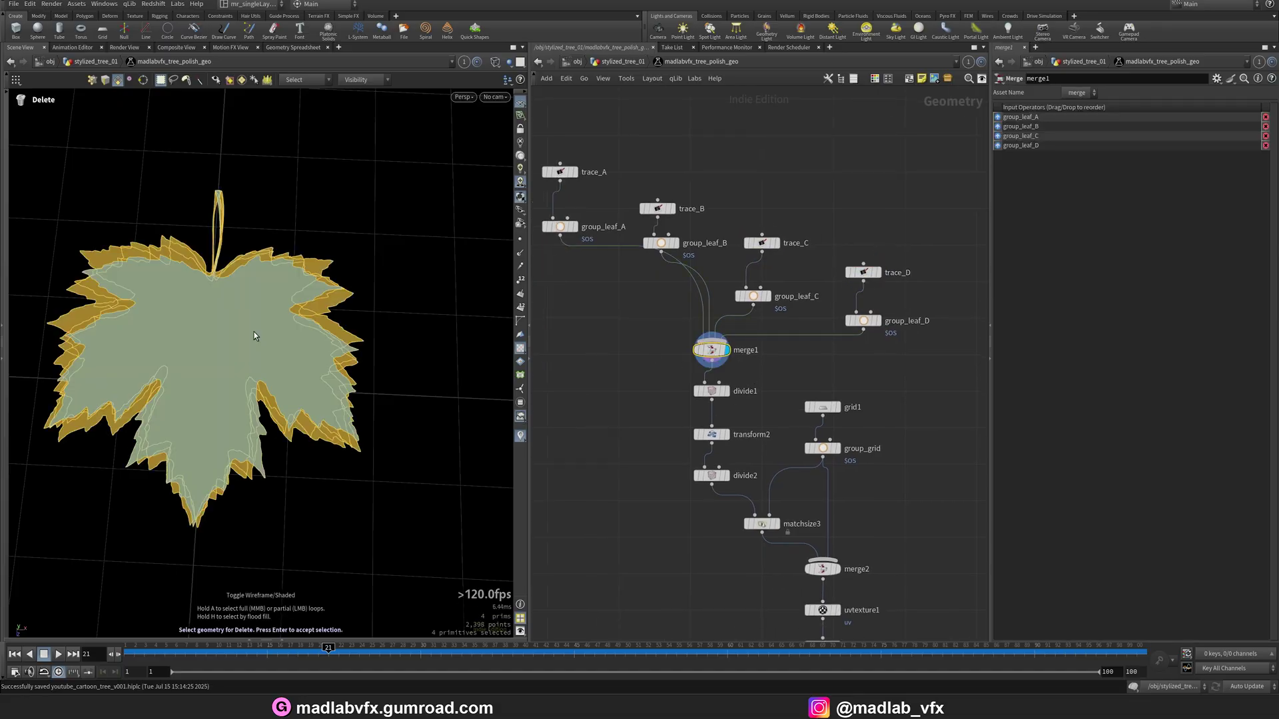
{"action": "key", "text": "Escape"}
{"action": "key", "text": "w"}
- Display divide2 to preview the triangulated leaves and switch the viewport shading mode back to shaded
{"action": "middle_click_drag", "start_coordinate": [626, 473], "coordinate": [589, 365]}
{"action": "scroll", "coordinate": [696, 393], "scroll_direction": "up", "scroll_amount": 2}
{"action": "middle_click_drag", "start_coordinate": [895, 426], "coordinate": [832, 393]}
{"action": "scroll", "coordinate": [873, 385], "scroll_direction": "down", "scroll_amount": 2}
{"action": "scroll", "coordinate": [729, 367], "scroll_direction": "up", "scroll_amount": 1}
{"action": "scroll", "coordinate": [728, 366], "scroll_direction": "up", "scroll_amount": 2}
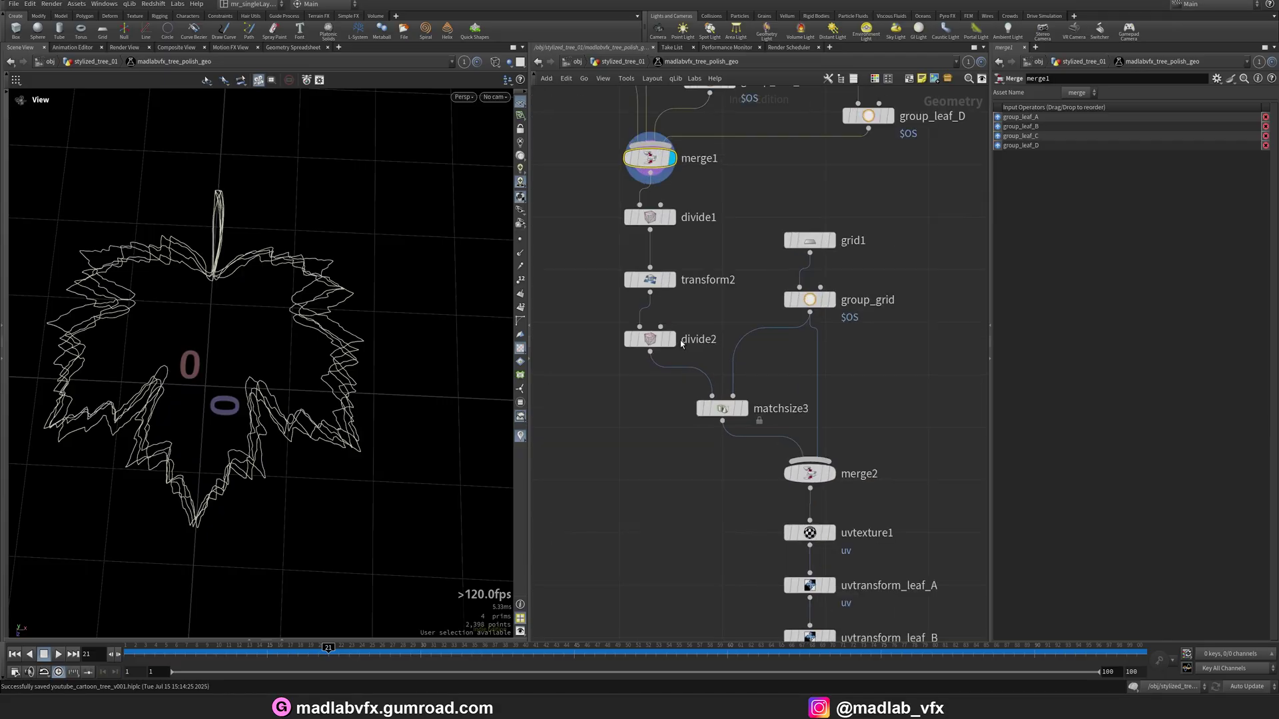
{"action": "left_click", "coordinate": [673, 340]}
{"action": "mouse_move", "coordinate": [194, 343]}
{"action": "left_mouse_down"}
{"action": "mouse_move", "coordinate": [217, 334]}
{"action": "mouse_move", "coordinate": [199, 327]}
{"action": "left_mouse_up"}
{"action": "key", "text": "w"}
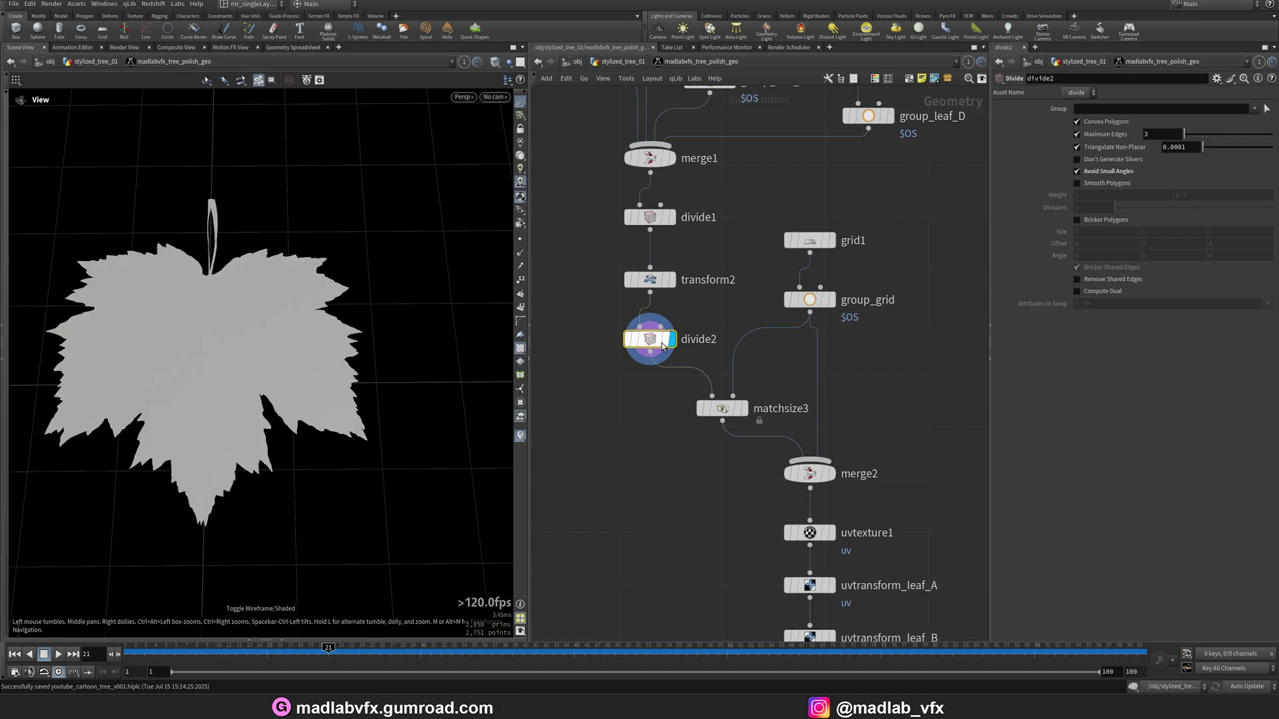
- Display transform1 and inspect the bent leaves and grid in wireframe
{"action": "scroll", "coordinate": [832, 418], "scroll_direction": "down", "scroll_amount": 10}
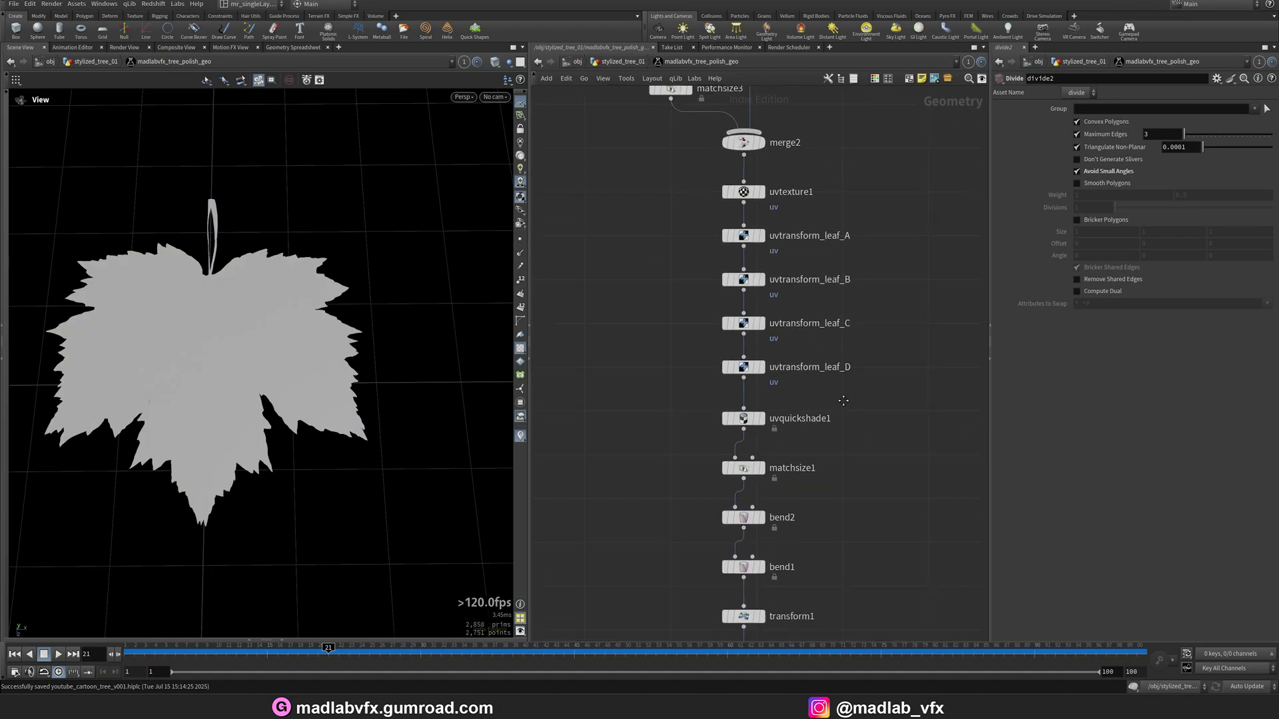
{"action": "left_click", "coordinate": [734, 423]}
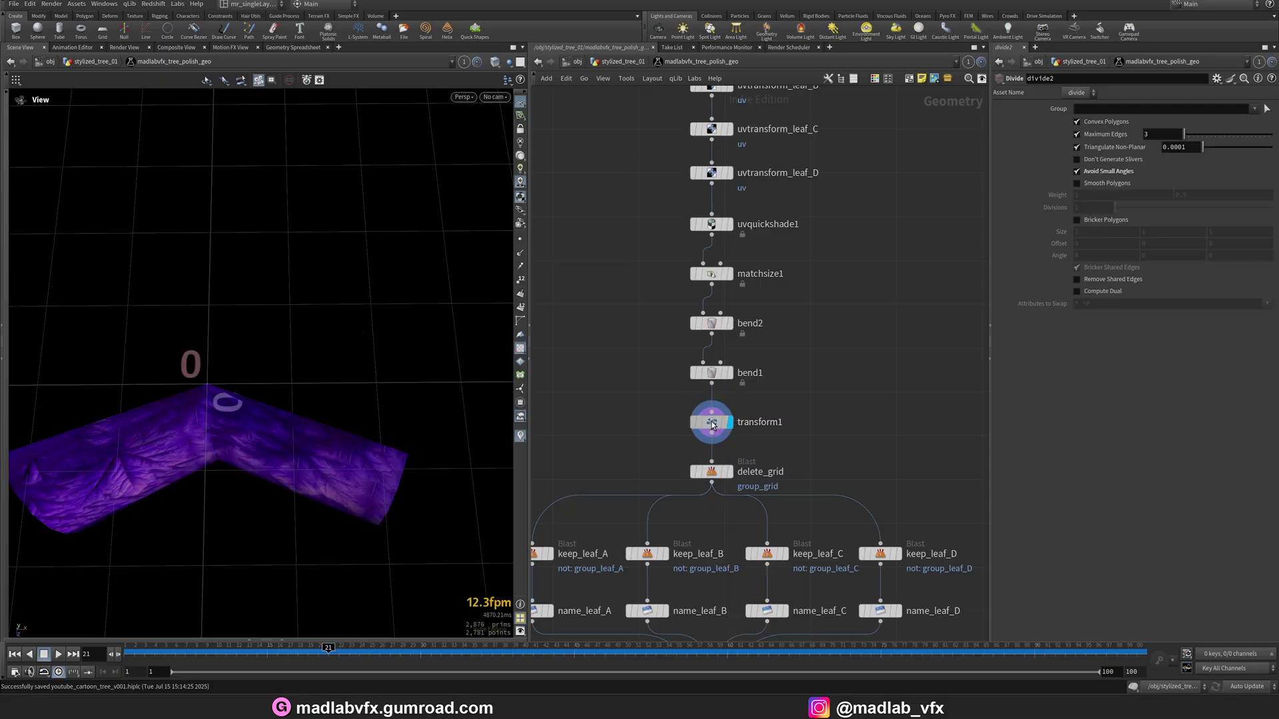
{"action": "scroll", "coordinate": [813, 394], "scroll_direction": "down", "scroll_amount": 2}
{"action": "scroll", "coordinate": [305, 380], "scroll_direction": "up", "scroll_amount": 3}
{"action": "mouse_move", "coordinate": [305, 380]}
{"action": "left_mouse_down"}
{"action": "mouse_move", "coordinate": [277, 335]}
{"action": "mouse_move", "coordinate": [237, 357]}
{"action": "left_mouse_up"}
{"action": "scroll", "coordinate": [237, 357], "scroll_direction": "down", "scroll_amount": 3}
{"action": "key", "text": "w"}
{"action": "scroll", "coordinate": [824, 434], "scroll_direction": "down", "scroll_amount": 2}
{"action": "middle_click_drag", "start_coordinate": [824, 434], "coordinate": [853, 303]}
{"action": "scroll", "coordinate": [693, 519], "scroll_direction": "up", "scroll_amount": 2}
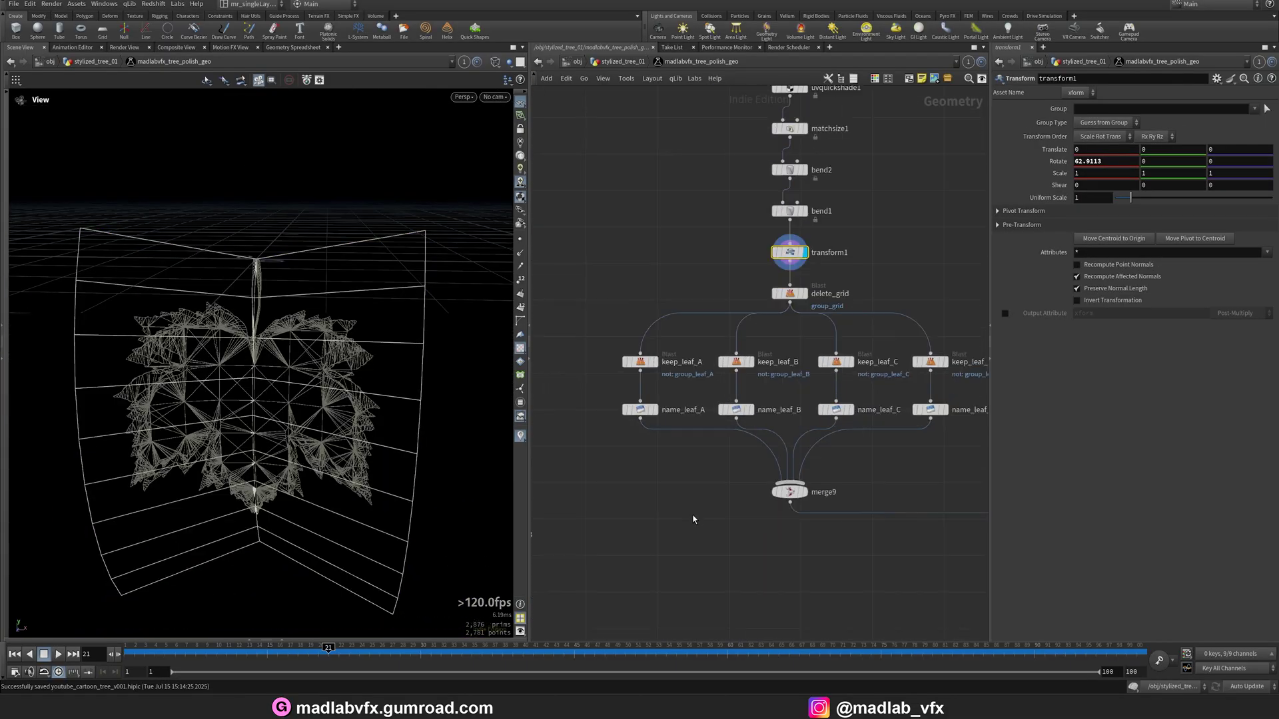
- Display name_leaf_A and view its textured leaf in shaded mode
{"action": "left_click", "coordinate": [654, 410]}
{"action": "key", "text": "w"}
{"action": "mouse_move", "coordinate": [328, 365]}
{"action": "left_mouse_down"}
{"action": "mouse_move", "coordinate": [309, 365]}
{"action": "mouse_move", "coordinate": [346, 373]}
{"action": "mouse_move", "coordinate": [348, 320]}
{"action": "mouse_move", "coordinate": [352, 348]}
{"action": "left_mouse_up"}
{"action": "middle_click_drag", "start_coordinate": [722, 483], "coordinate": [702, 487]}
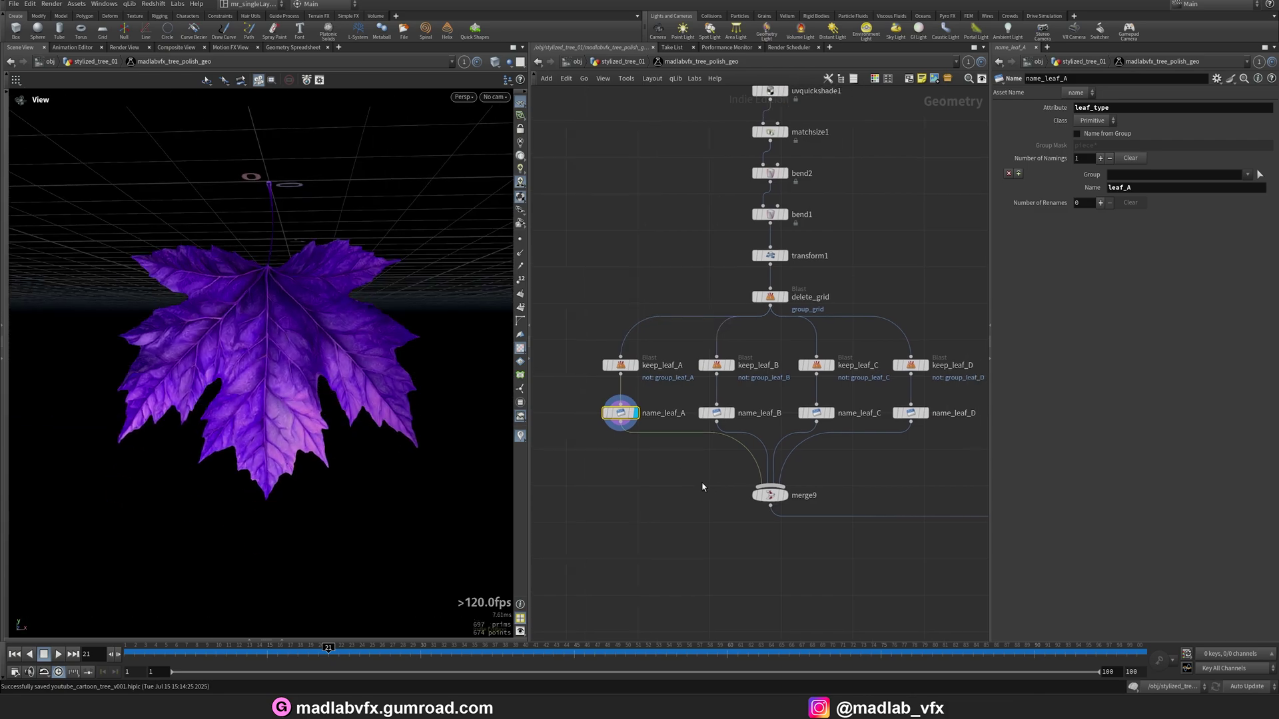
- Display name_leaf_B, name_leaf_C and name_leaf_D in turn to preview the other textured leaf variants
{"action": "left_click", "coordinate": [733, 413]}
{"action": "middle_click_drag", "start_coordinate": [736, 433], "coordinate": [683, 438]}
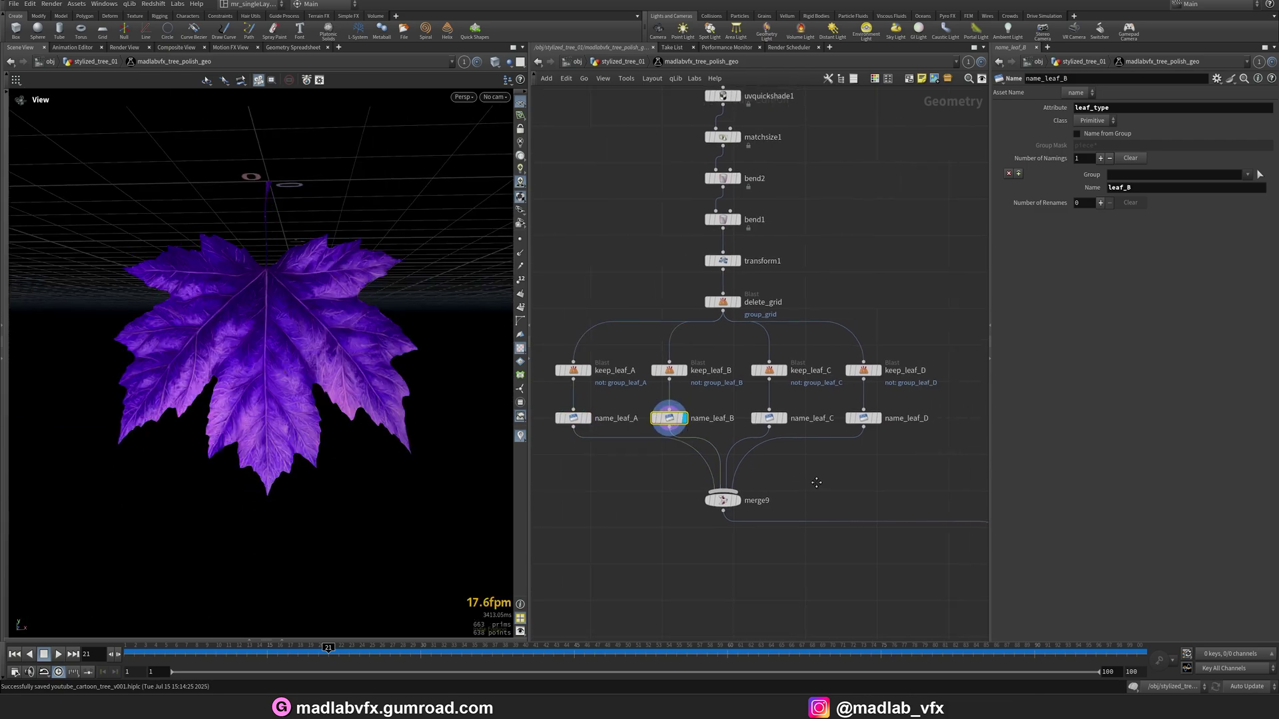
{"action": "left_click", "coordinate": [779, 420]}
{"action": "left_click", "coordinate": [875, 419]}
- Display the IN_LEAFS_PT null below the Tree Points input and frame all its points in the viewport
{"action": "scroll", "coordinate": [949, 519], "scroll_direction": "down", "scroll_amount": 3}
{"action": "middle_click_drag", "start_coordinate": [949, 519], "coordinate": [730, 465]}
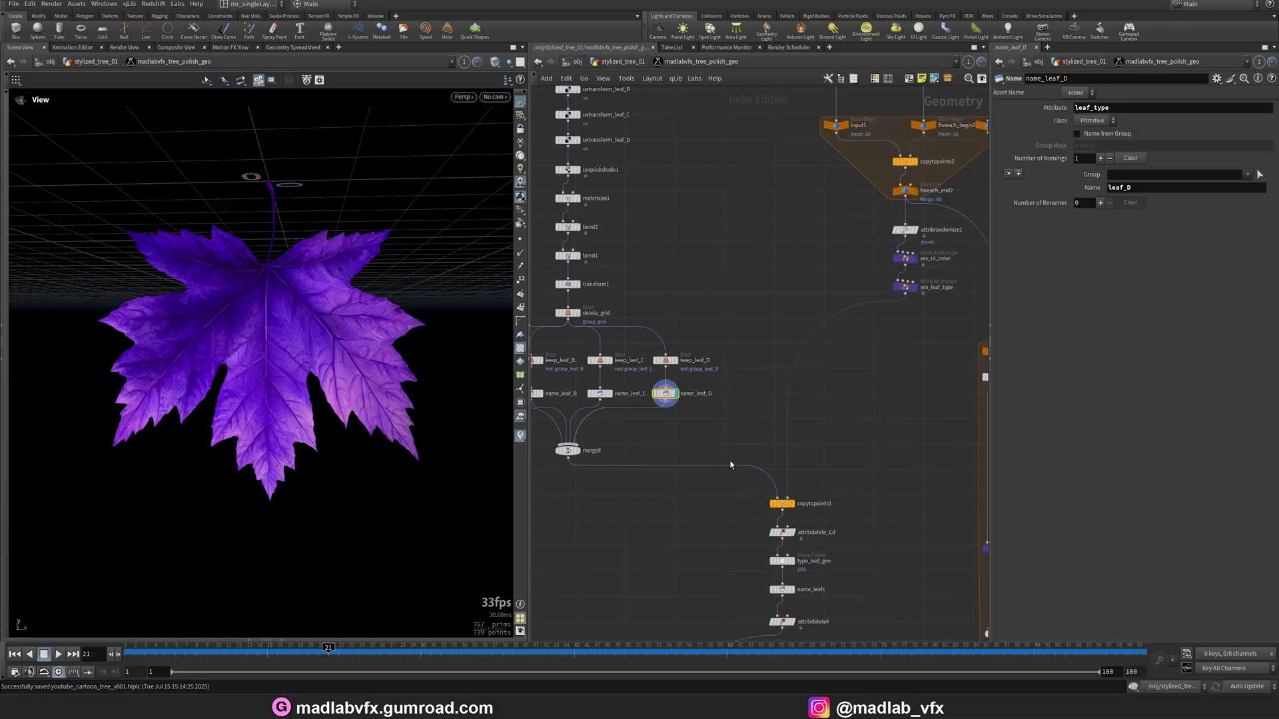
{"action": "middle_click_drag", "start_coordinate": [776, 334], "coordinate": [693, 513]}
{"action": "middle_click_drag", "start_coordinate": [935, 205], "coordinate": [900, 427]}
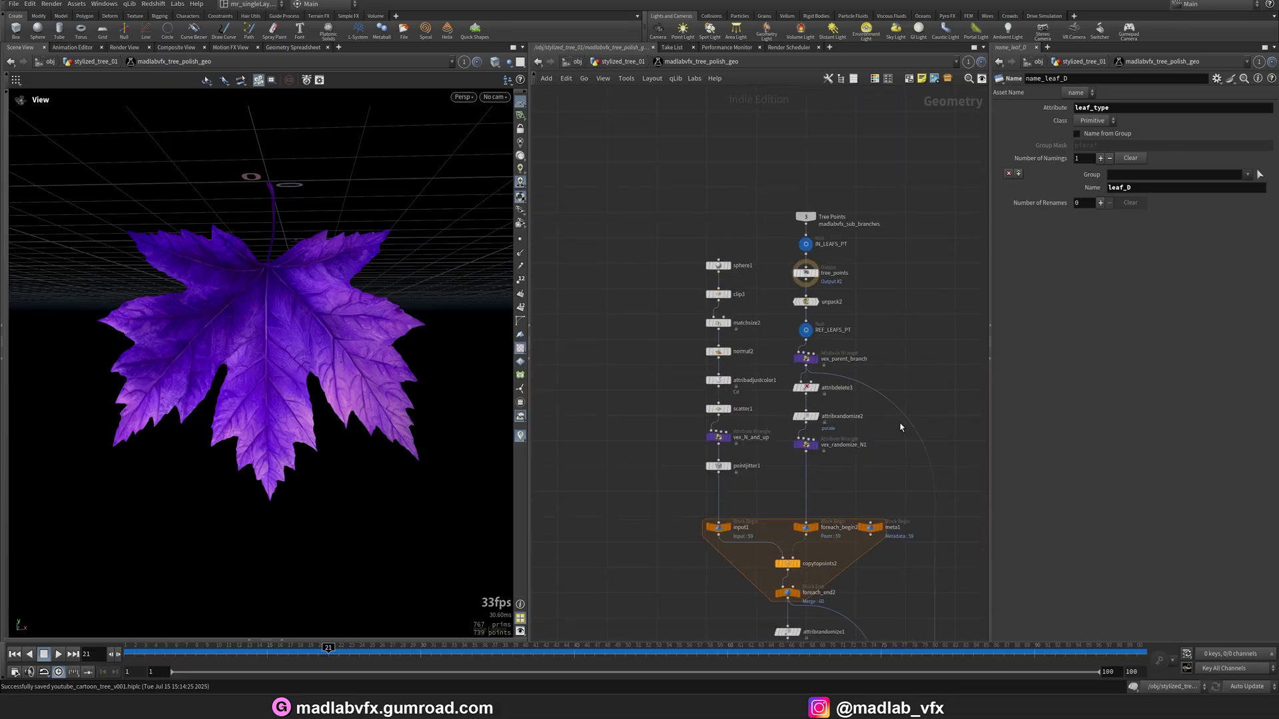
{"action": "middle_click_drag", "start_coordinate": [896, 275], "coordinate": [864, 260]}
{"action": "scroll", "coordinate": [858, 280], "scroll_direction": "up", "scroll_amount": 3}
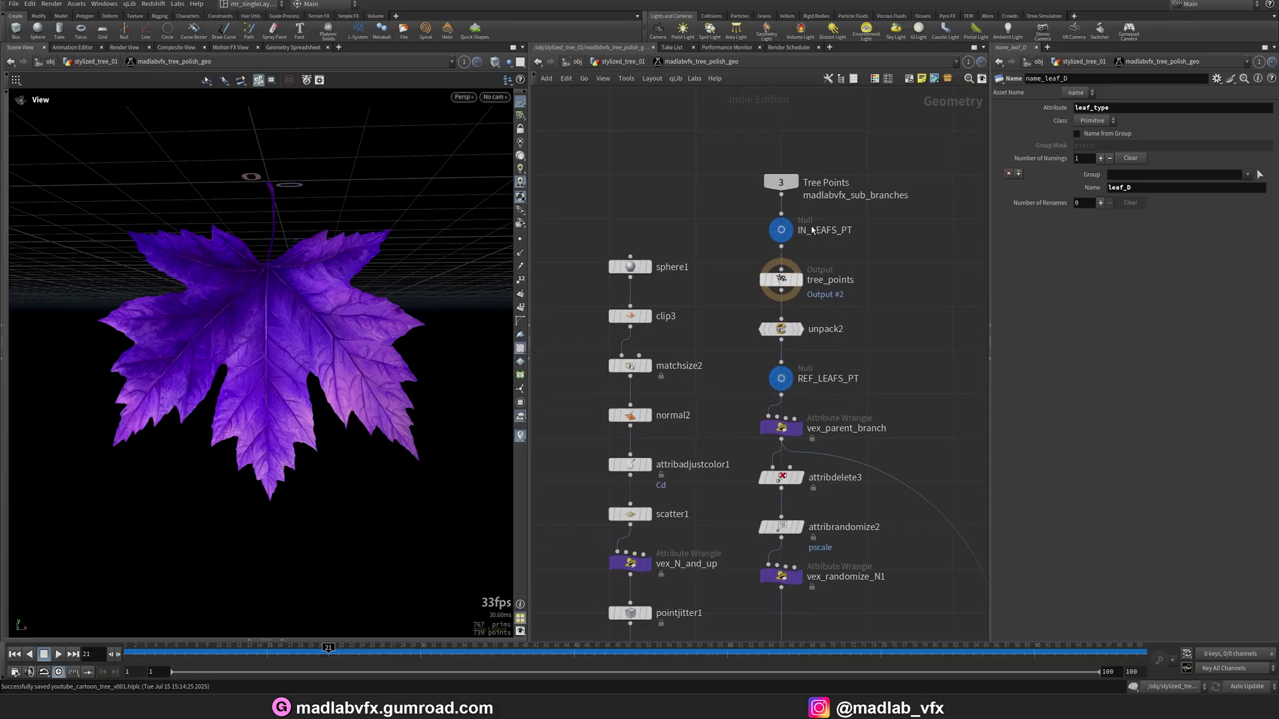
{"action": "left_click", "coordinate": [791, 224]}
{"action": "left_click", "coordinate": [786, 228]}
{"action": "left_click_drag", "start_coordinate": [306, 259], "coordinate": [445, 338]}
{"action": "key", "text": "space+g"}
{"action": "scroll", "coordinate": [892, 338], "scroll_direction": "down", "scroll_amount": 2}
{"action": "middle_click_drag", "start_coordinate": [896, 343], "coordinate": [891, 240]}
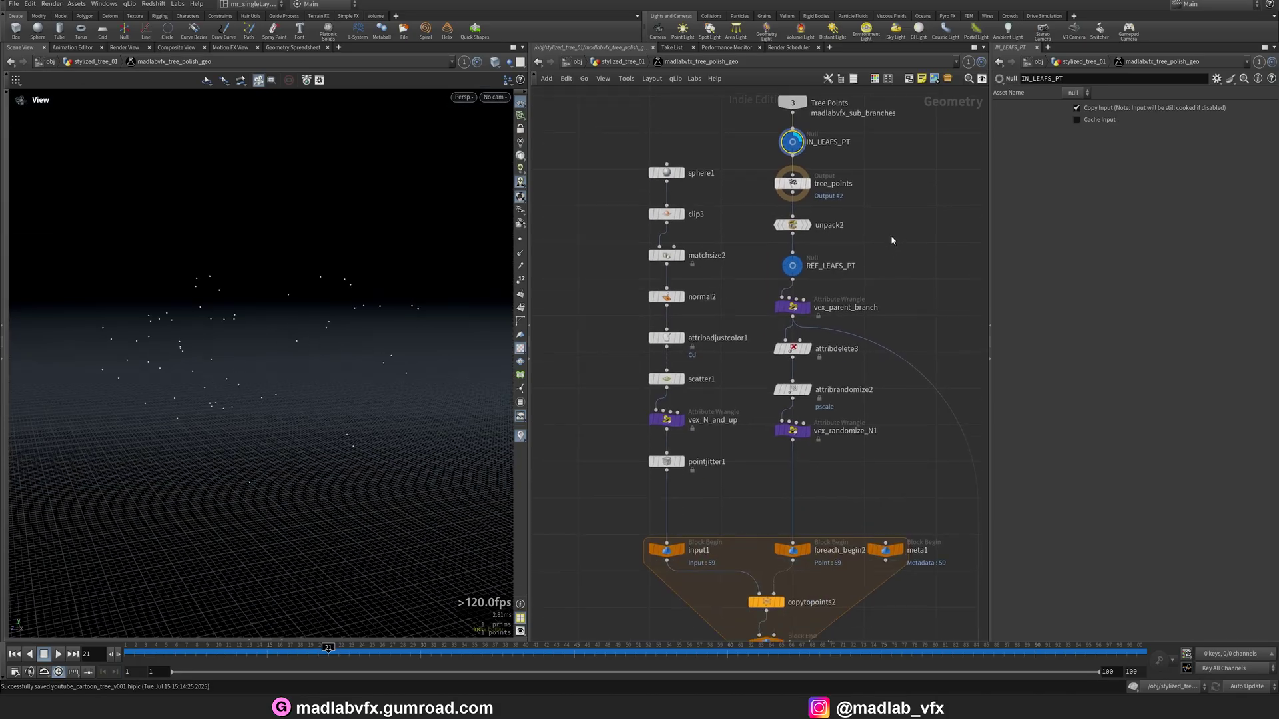
- Check unpack2, display vex_parent_branch, and show the pscale settings of attribrandomize2
{"action": "middle_click_drag", "start_coordinate": [872, 312], "coordinate": [897, 294]}
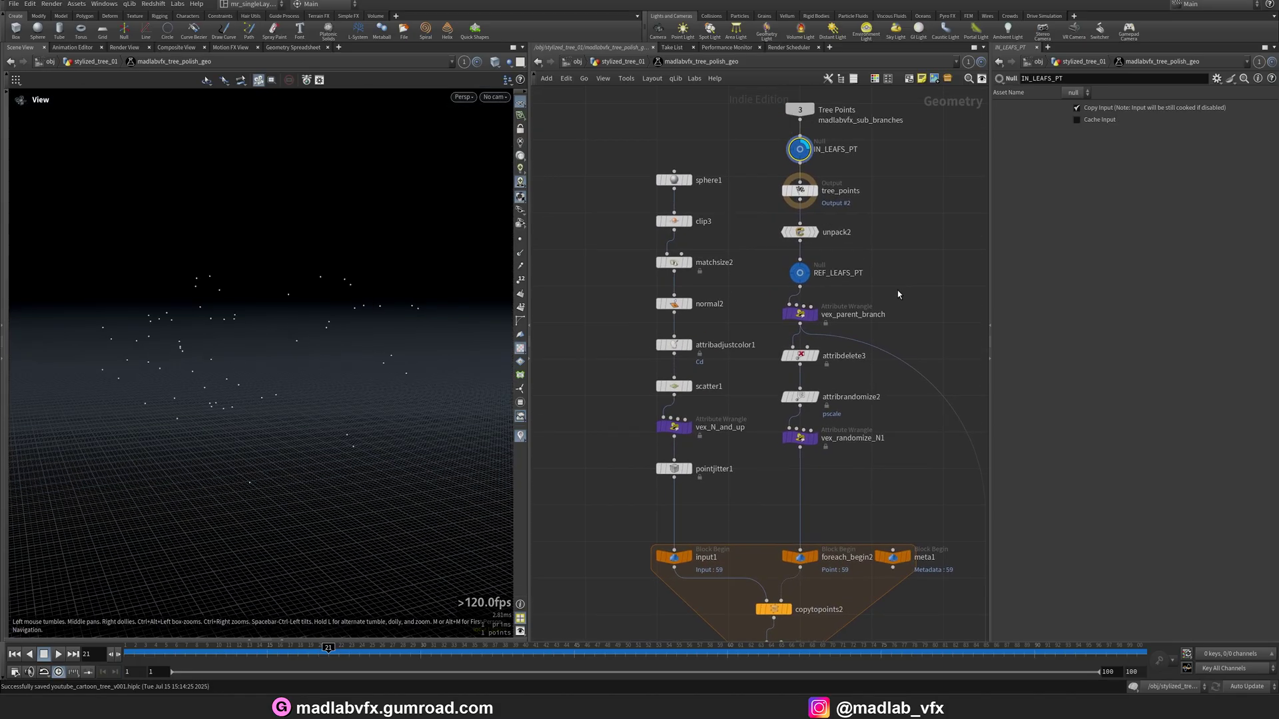
{"action": "left_click", "coordinate": [803, 233]}
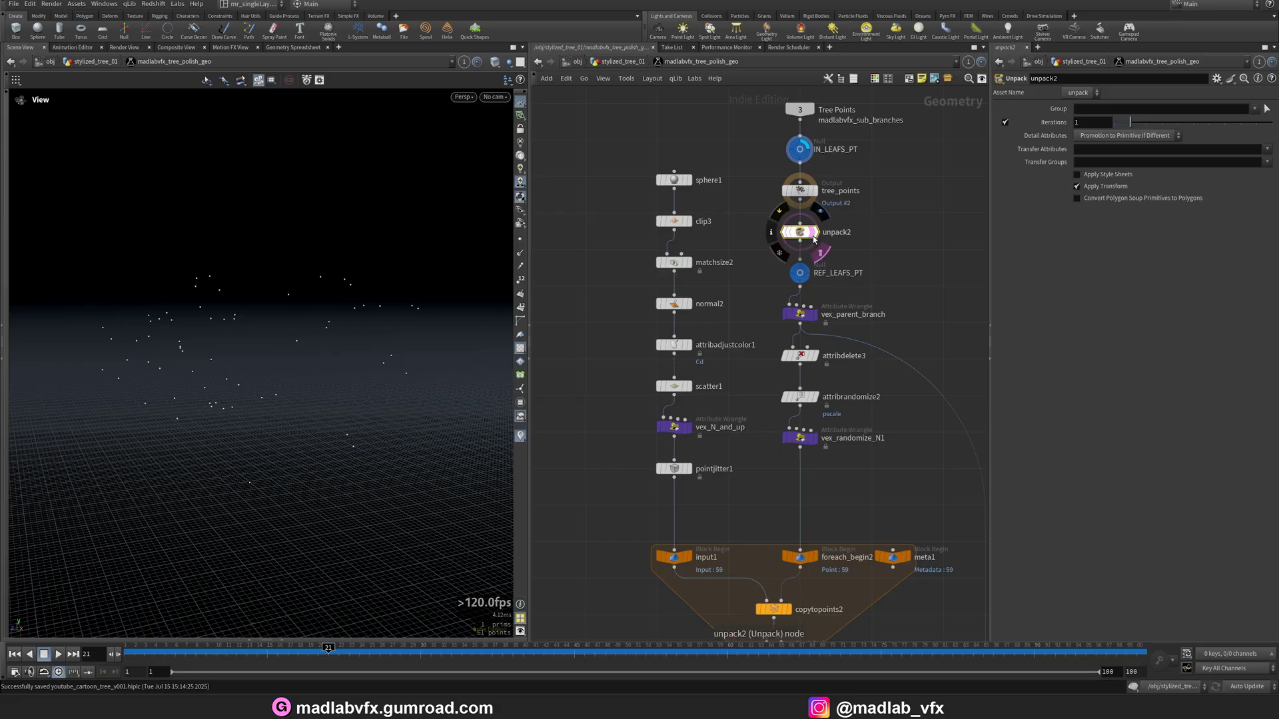
{"action": "left_click", "coordinate": [816, 316]}
{"action": "middle_click_drag", "start_coordinate": [817, 318], "coordinate": [781, 296]}
{"action": "left_click_drag", "start_coordinate": [820, 326], "coordinate": [743, 359]}
{"action": "left_click_drag", "start_coordinate": [810, 351], "coordinate": [755, 382]}
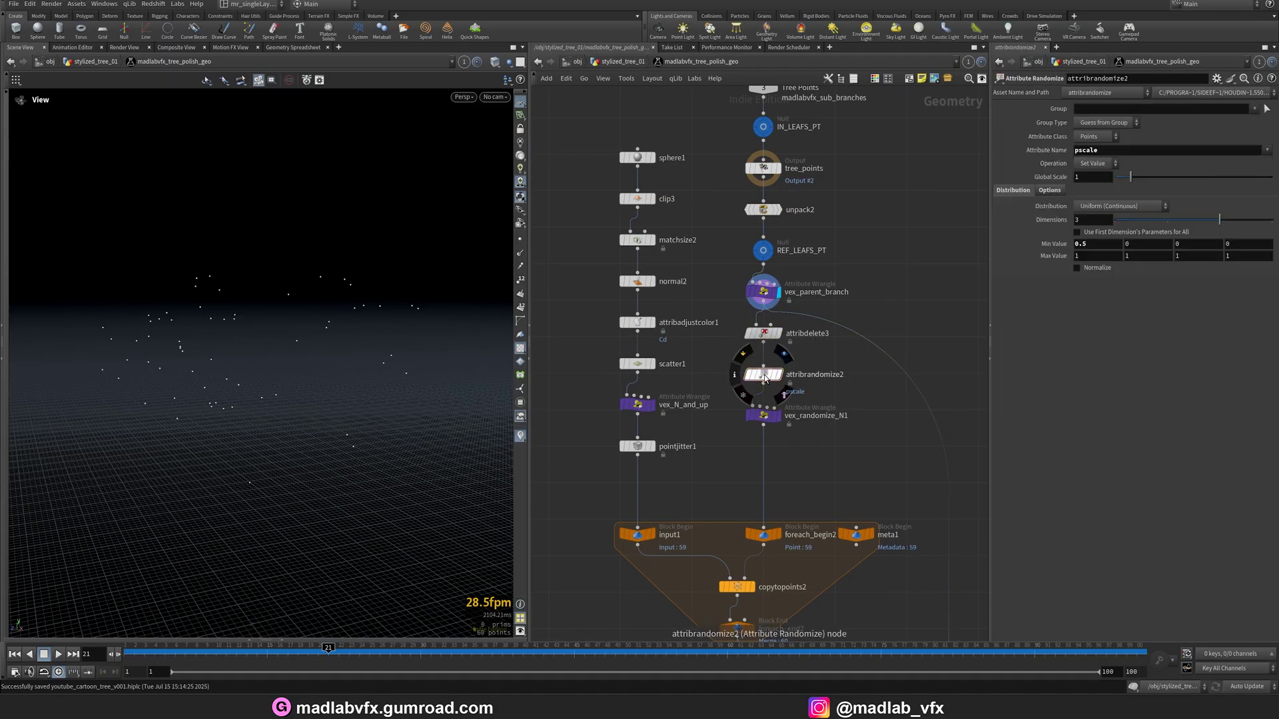
- Display foreach_end2 and inspect the leaf points scattered around each branch tip
{"action": "middle_click_drag", "start_coordinate": [855, 517], "coordinate": [860, 420]}
{"action": "middle_click_drag", "start_coordinate": [728, 388], "coordinate": [732, 349]}
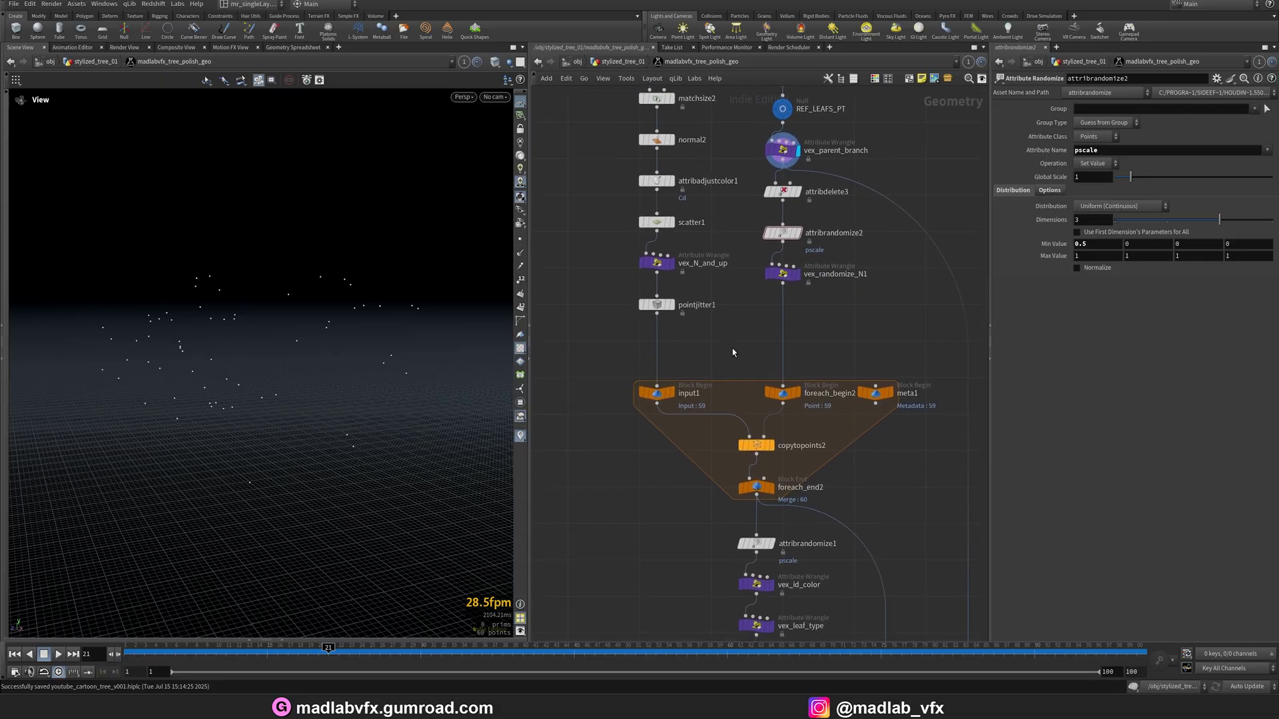
{"action": "left_click", "coordinate": [773, 489]}
{"action": "left_click", "coordinate": [758, 488]}
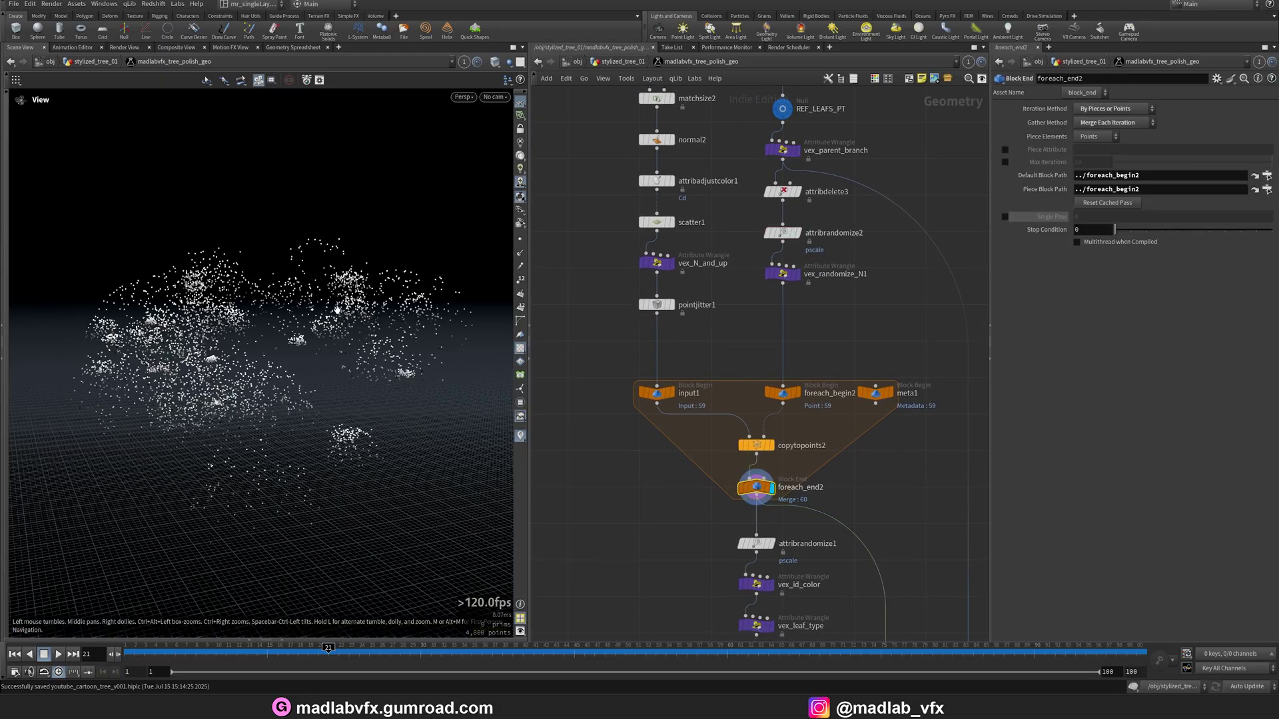
{"action": "mouse_move", "coordinate": [337, 309]}
{"action": "left_mouse_down"}
{"action": "mouse_move", "coordinate": [348, 323]}
{"action": "mouse_move", "coordinate": [326, 350]}
{"action": "mouse_move", "coordinate": [309, 290]}
{"action": "mouse_move", "coordinate": [319, 325]}
{"action": "left_mouse_up"}
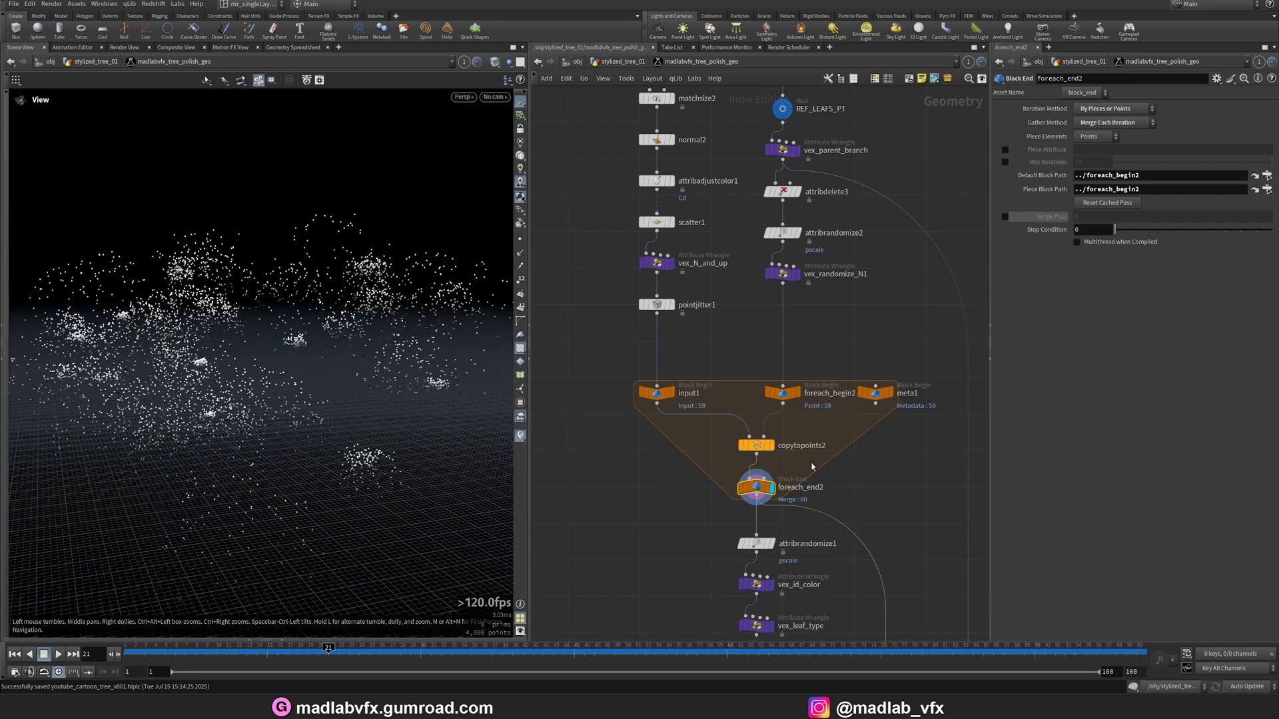
- Display attribrandomize1, then review the vex_id_color and vex_leaf_type wrangles below it
{"action": "scroll", "coordinate": [883, 477], "scroll_direction": "down", "scroll_amount": 2}
{"action": "middle_click_drag", "start_coordinate": [883, 477], "coordinate": [876, 327]}
{"action": "scroll", "coordinate": [822, 393], "scroll_direction": "up", "scroll_amount": 3}
{"action": "left_click", "coordinate": [785, 370]}
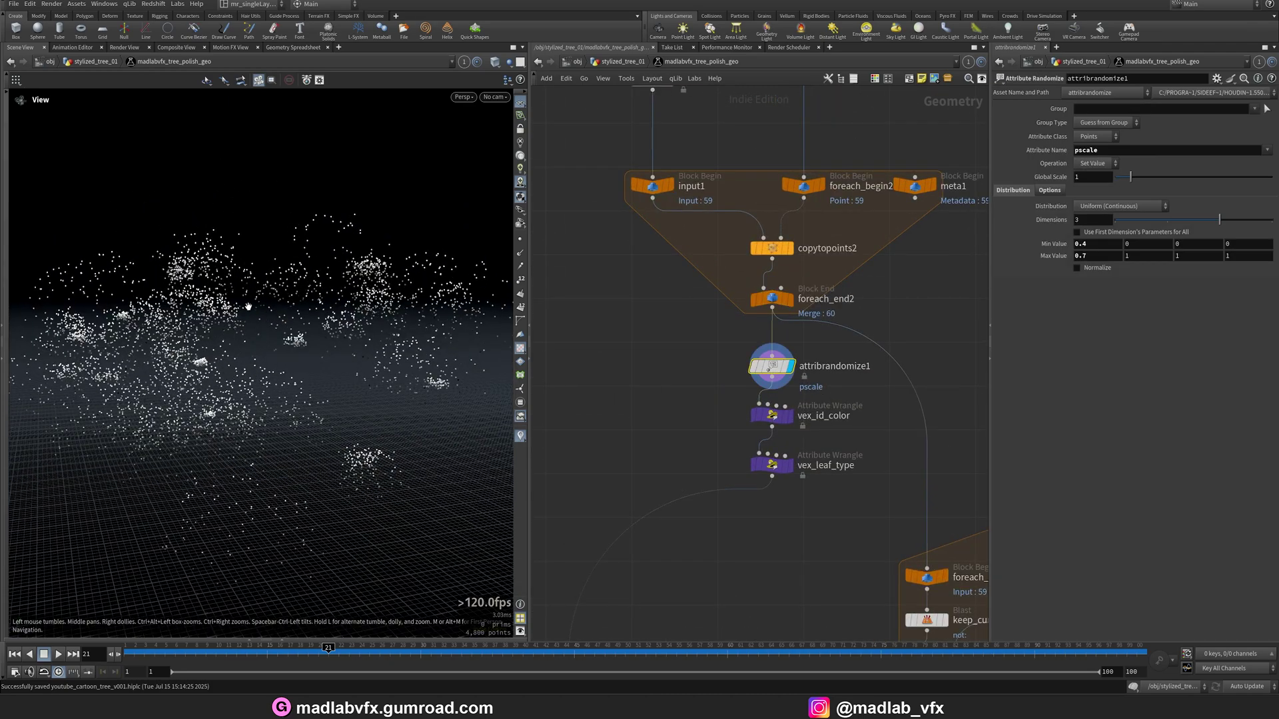
{"action": "scroll", "coordinate": [762, 479], "scroll_direction": "down", "scroll_amount": 2}
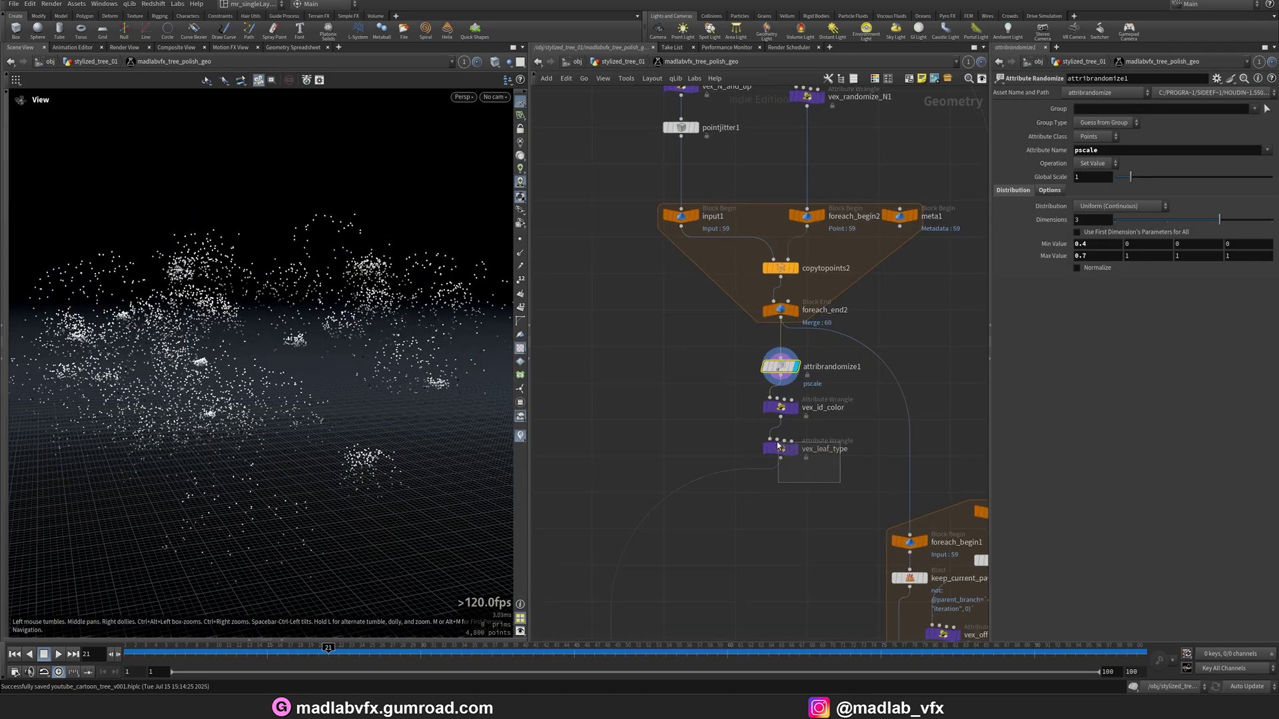
{"action": "left_click", "coordinate": [786, 408]}
{"action": "left_click", "coordinate": [786, 450]}
- Display copytopoints1, widen the viewport, and inspect the leaves copied onto the points
{"action": "scroll", "coordinate": [773, 616], "scroll_direction": "down", "scroll_amount": 2}
{"action": "middle_click_drag", "start_coordinate": [772, 616], "coordinate": [814, 327]}
{"action": "scroll", "coordinate": [733, 445], "scroll_direction": "up", "scroll_amount": 3}
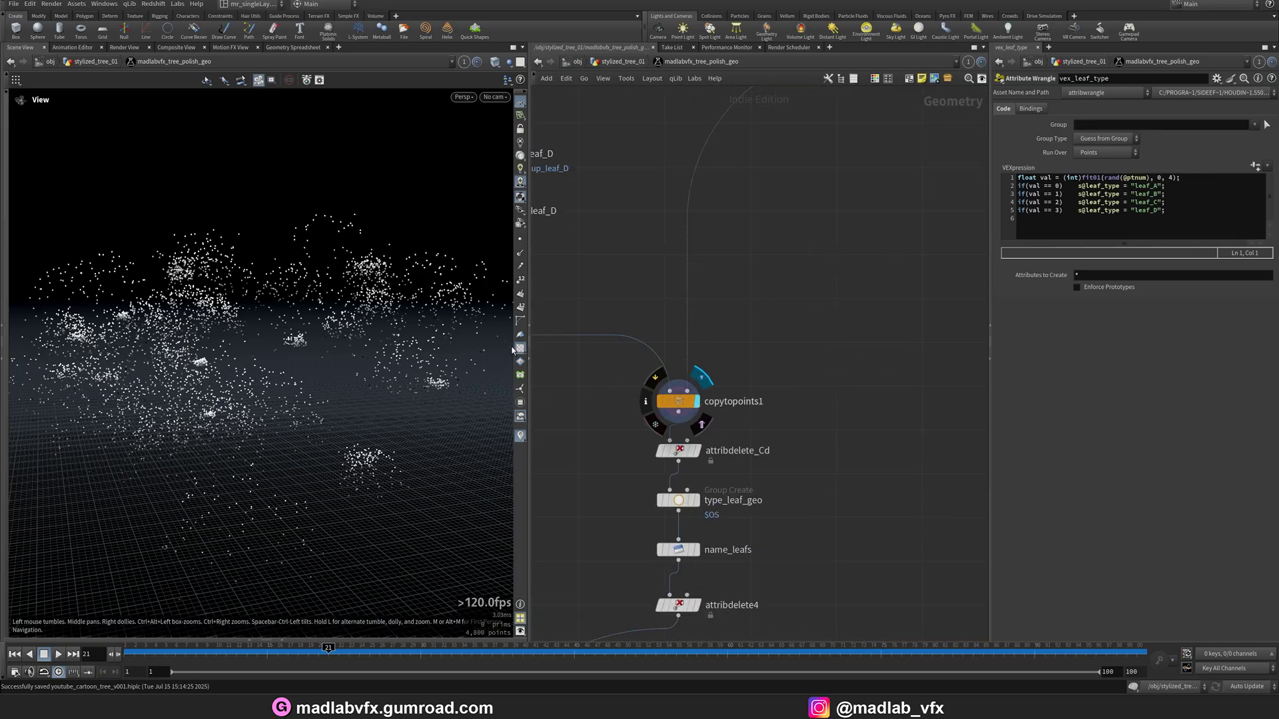
{"action": "left_click_drag", "start_coordinate": [391, 348], "coordinate": [394, 400]}
{"action": "left_click_drag", "start_coordinate": [529, 479], "coordinate": [770, 454]}
{"action": "left_click_drag", "start_coordinate": [501, 363], "coordinate": [363, 390]}
- Set the viewport background color scheme to Light, save the display options as default, and close them
{"action": "key", "text": "d"}
{"action": "left_click", "coordinate": [419, 269]}
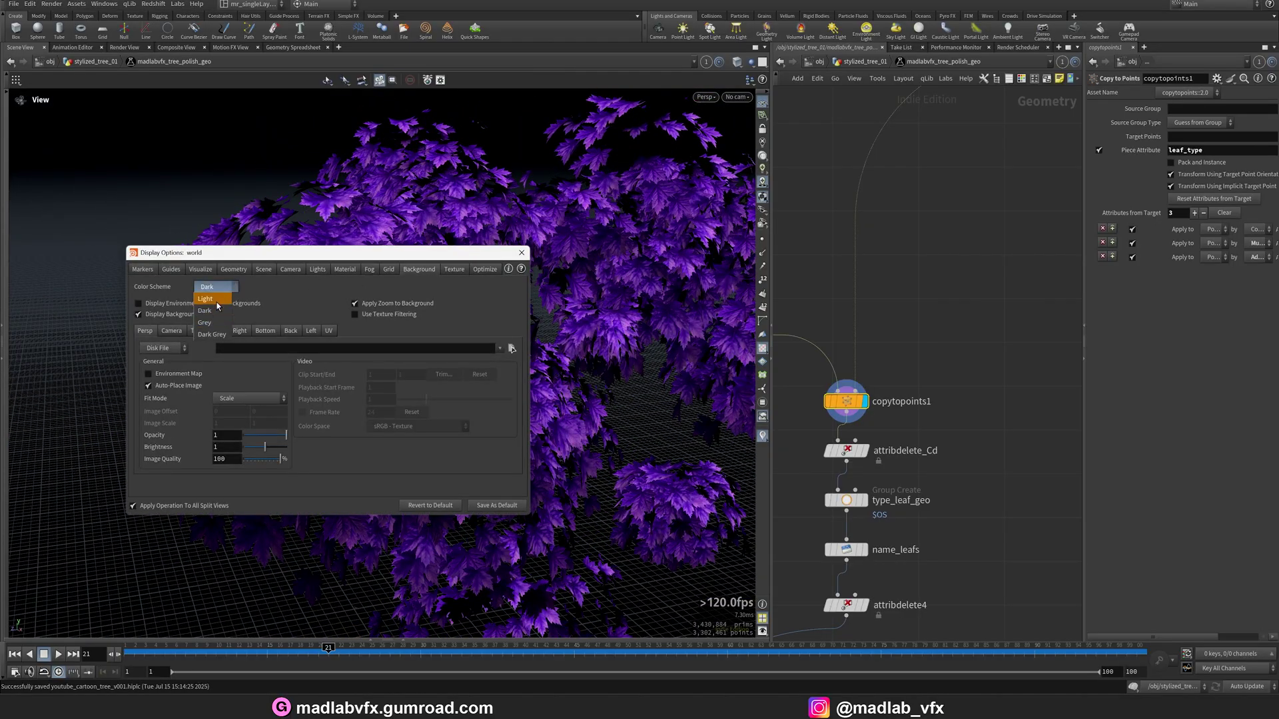
{"action": "left_click", "coordinate": [509, 506]}
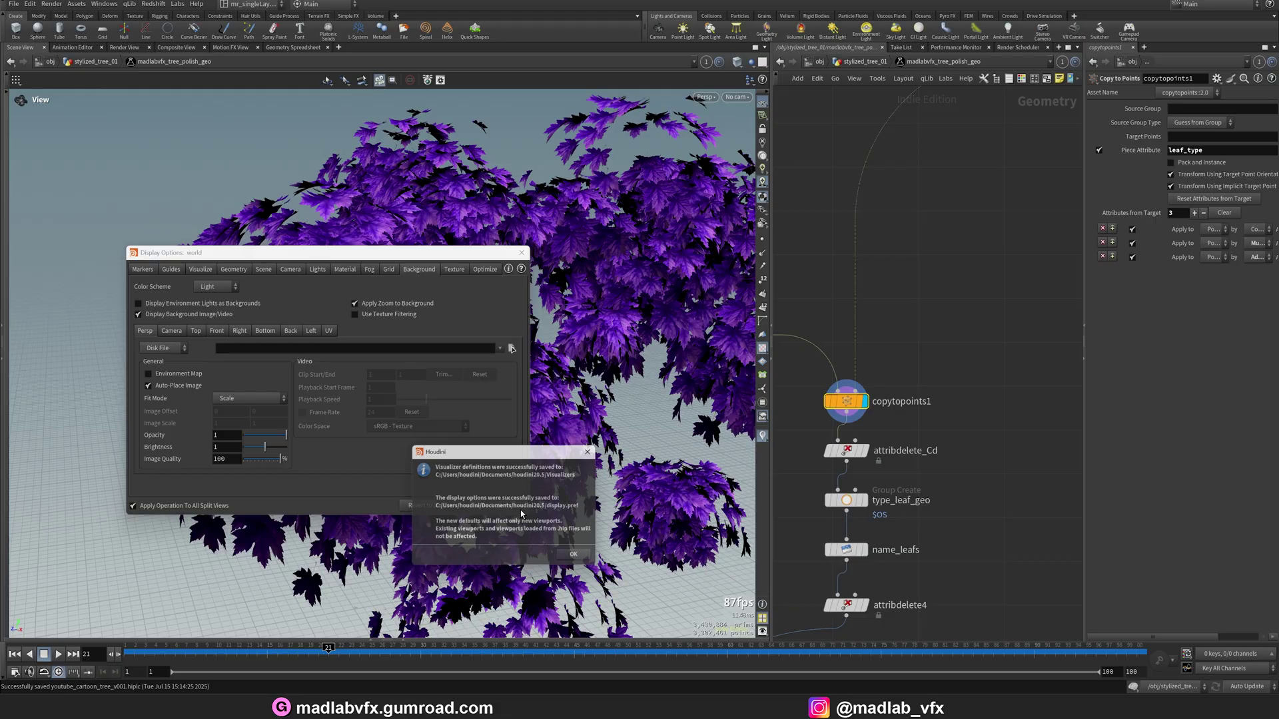
{"action": "left_click", "coordinate": [579, 557]}
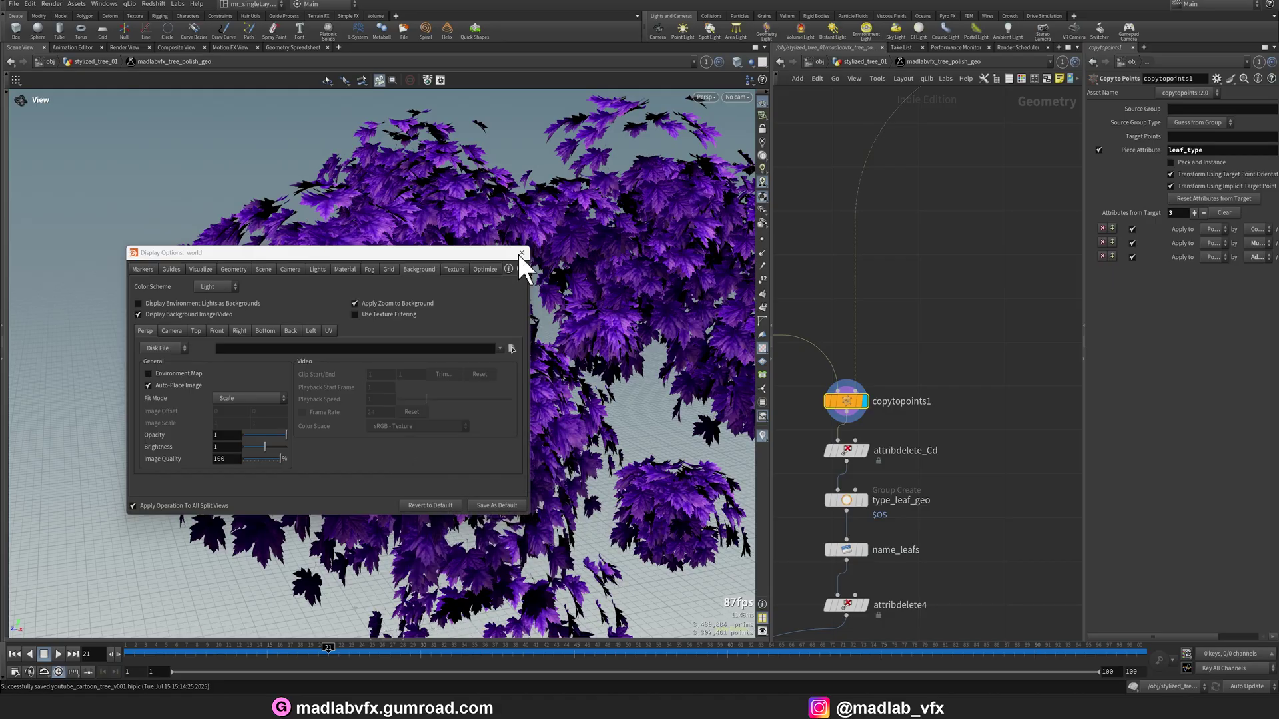
{"action": "left_click", "coordinate": [521, 253]}
{"action": "scroll", "coordinate": [499, 325], "scroll_direction": "up", "scroll_amount": 3}
{"action": "scroll", "coordinate": [499, 325], "scroll_direction": "down", "scroll_amount": 4}
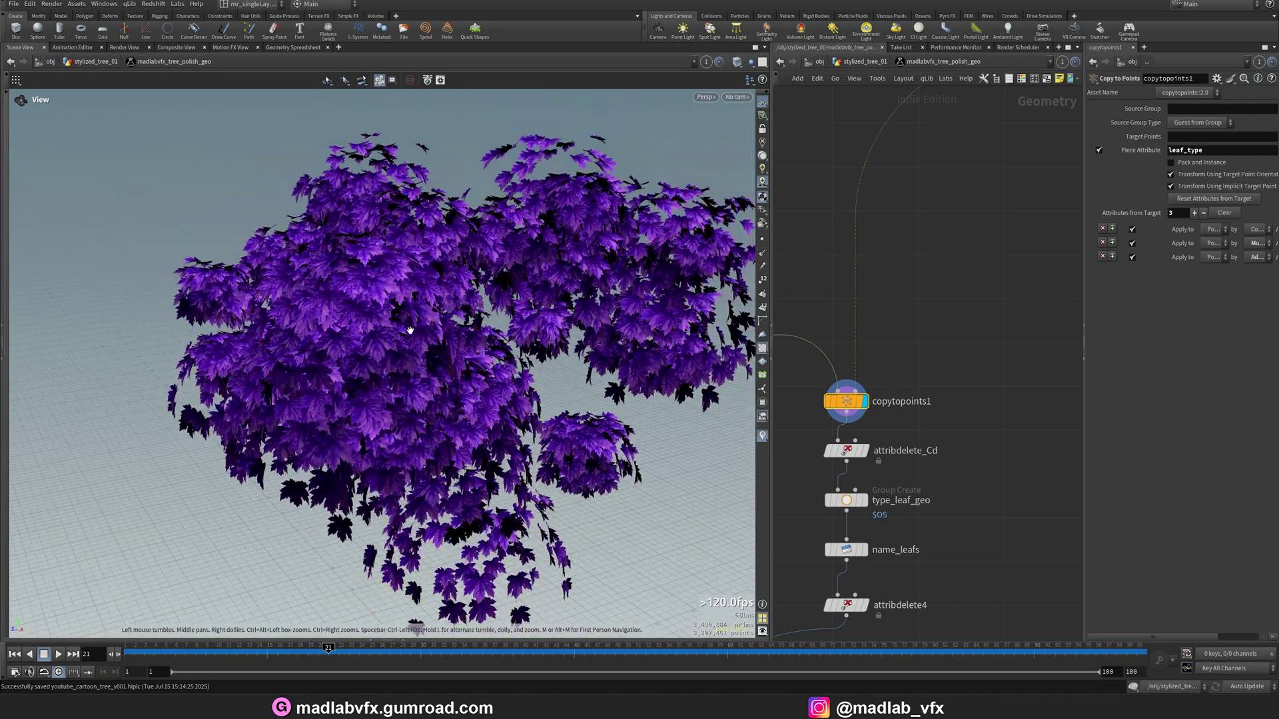
- Inspect the leaves copied by copytopoints1 across the whole canopy from a different angle
{"action": "middle_click_drag", "start_coordinate": [409, 328], "coordinate": [336, 297]}
{"action": "left_click_drag", "start_coordinate": [336, 297], "coordinate": [640, 261]}
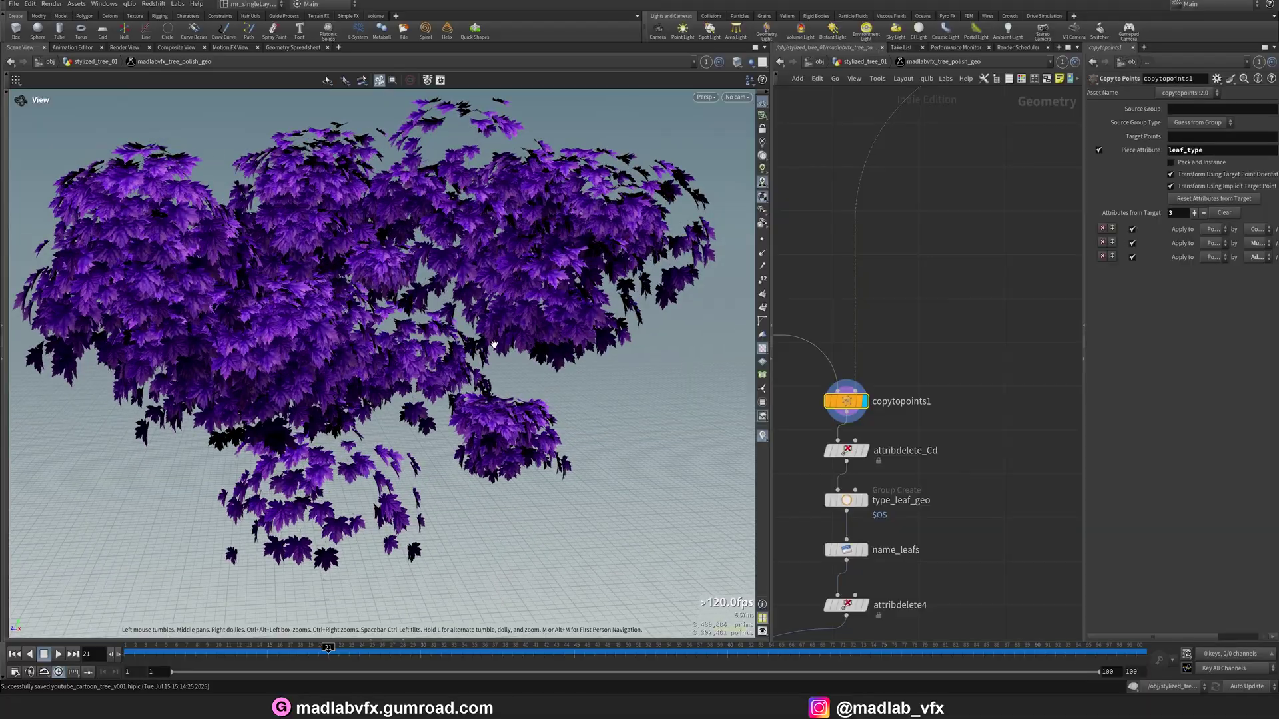
{"action": "scroll", "coordinate": [908, 388], "scroll_direction": "down", "scroll_amount": 4}
{"action": "scroll", "coordinate": [907, 388], "scroll_direction": "up", "scroll_amount": 4}
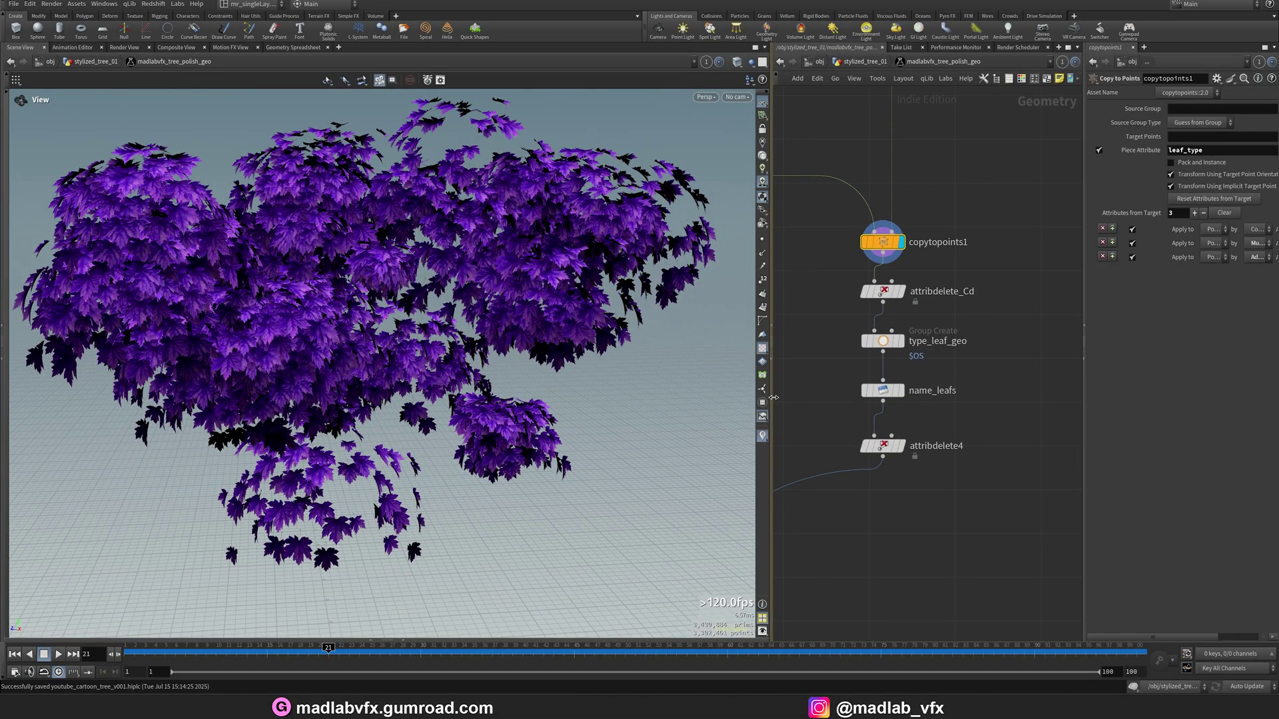
- Widen the network editor, then display unpack1 and inspect the unpacked tree geometry from the sub-branches input
{"action": "left_click_drag", "start_coordinate": [774, 397], "coordinate": [614, 401]}
{"action": "scroll", "coordinate": [816, 526], "scroll_direction": "down", "scroll_amount": 4}
{"action": "middle_click_drag", "start_coordinate": [816, 525], "coordinate": [861, 340]}
{"action": "scroll", "coordinate": [817, 411], "scroll_direction": "down", "scroll_amount": 2}
{"action": "middle_click_drag", "start_coordinate": [817, 411], "coordinate": [944, 344]}
{"action": "middle_click_drag", "start_coordinate": [821, 260], "coordinate": [896, 374]}
{"action": "scroll", "coordinate": [826, 276], "scroll_direction": "up", "scroll_amount": 7}
{"action": "middle_click_drag", "start_coordinate": [734, 199], "coordinate": [846, 307]}
{"action": "scroll", "coordinate": [813, 256], "scroll_direction": "up", "scroll_amount": 2}
{"action": "left_click", "coordinate": [796, 259]}
{"action": "left_click", "coordinate": [767, 259]}
{"action": "middle_click_drag", "start_coordinate": [335, 366], "coordinate": [352, 270]}
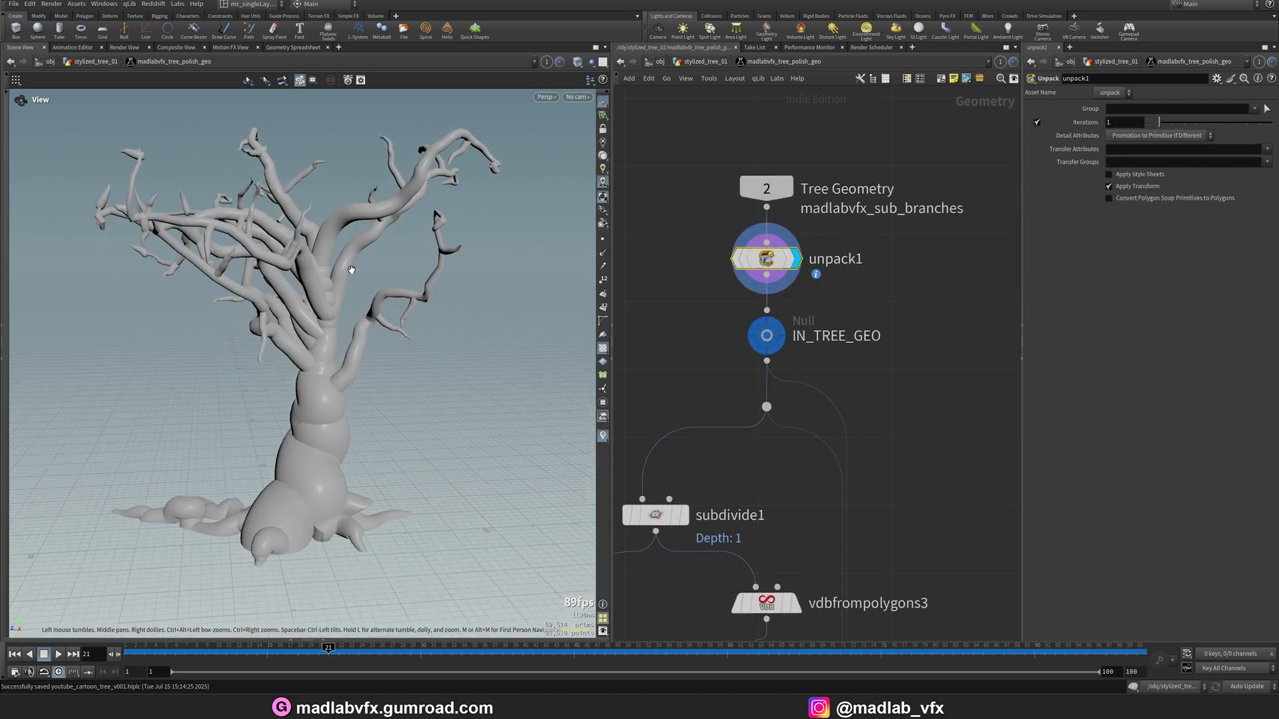
{"action": "left_click_drag", "start_coordinate": [352, 270], "coordinate": [354, 324]}
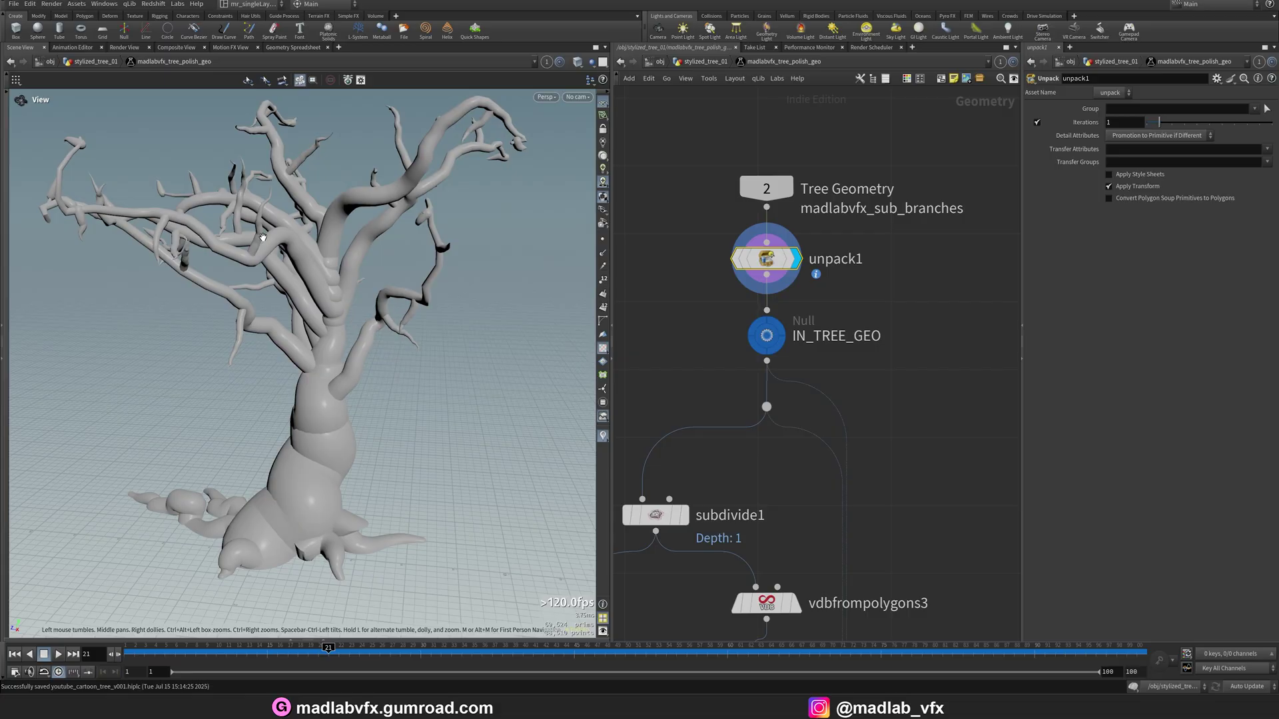
- Display IN_TREE_GEO and subdivide1, then check the subdivided mesh in wireframe and return to shaded view
{"action": "scroll", "coordinate": [811, 414], "scroll_direction": "down", "scroll_amount": 5}
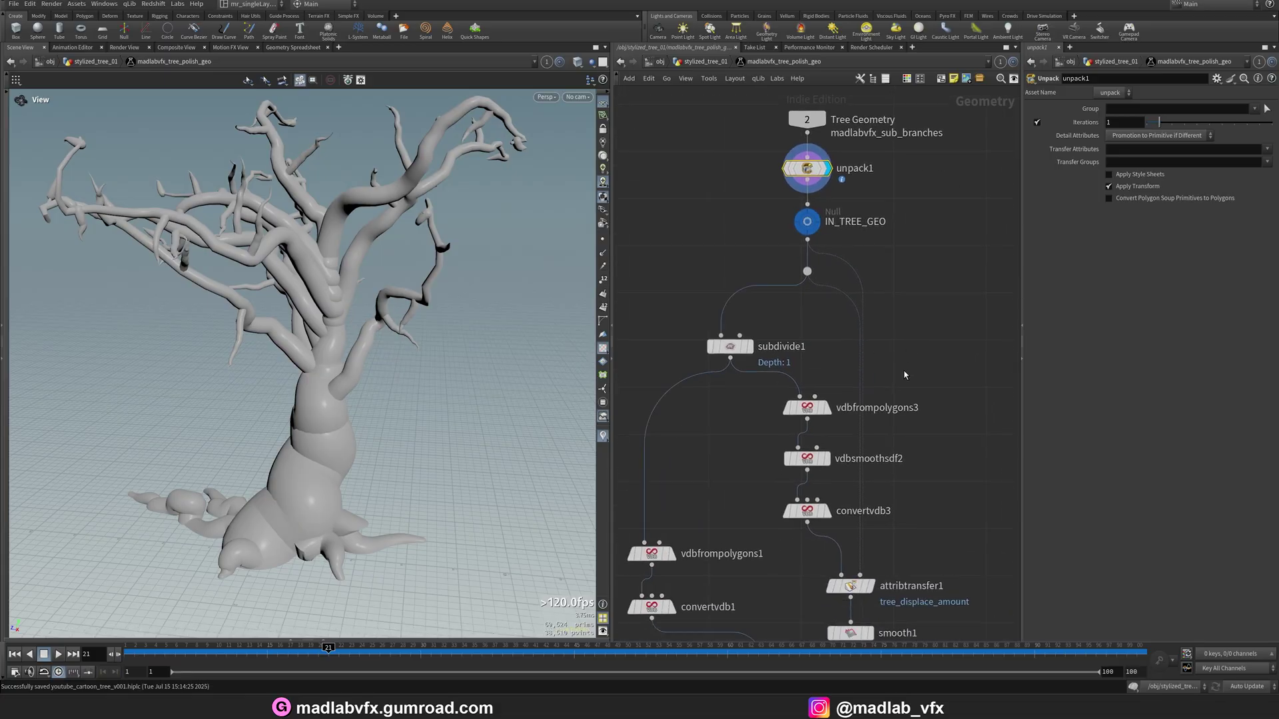
{"action": "scroll", "coordinate": [818, 251], "scroll_direction": "up", "scroll_amount": 2}
{"action": "left_click", "coordinate": [806, 221]}
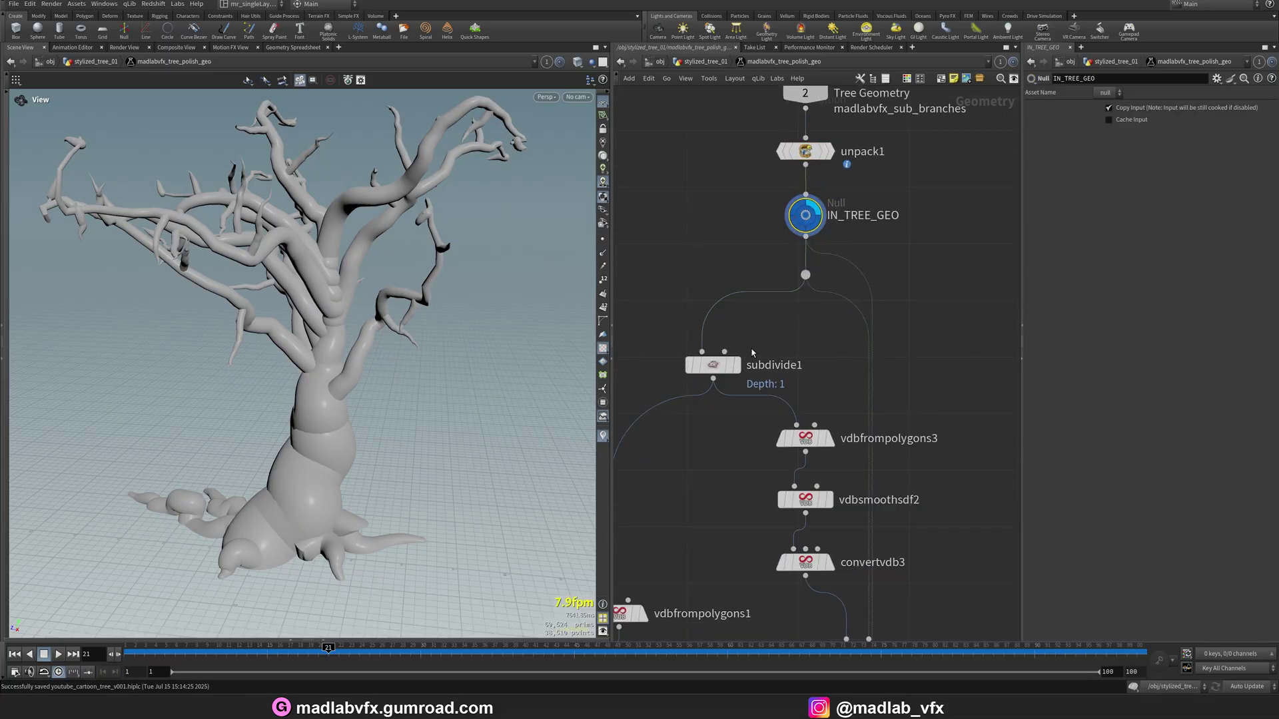
{"action": "left_click", "coordinate": [718, 368]}
{"action": "key", "text": "shift+w"}
{"action": "key", "text": "shift+w"}
- Display vdbfrompolygons3, vdbsmoothsdf2 and convertvdb3 in sequence to inspect the smoothed VDB version of the tree
{"action": "middle_click", "coordinate": [807, 446]}
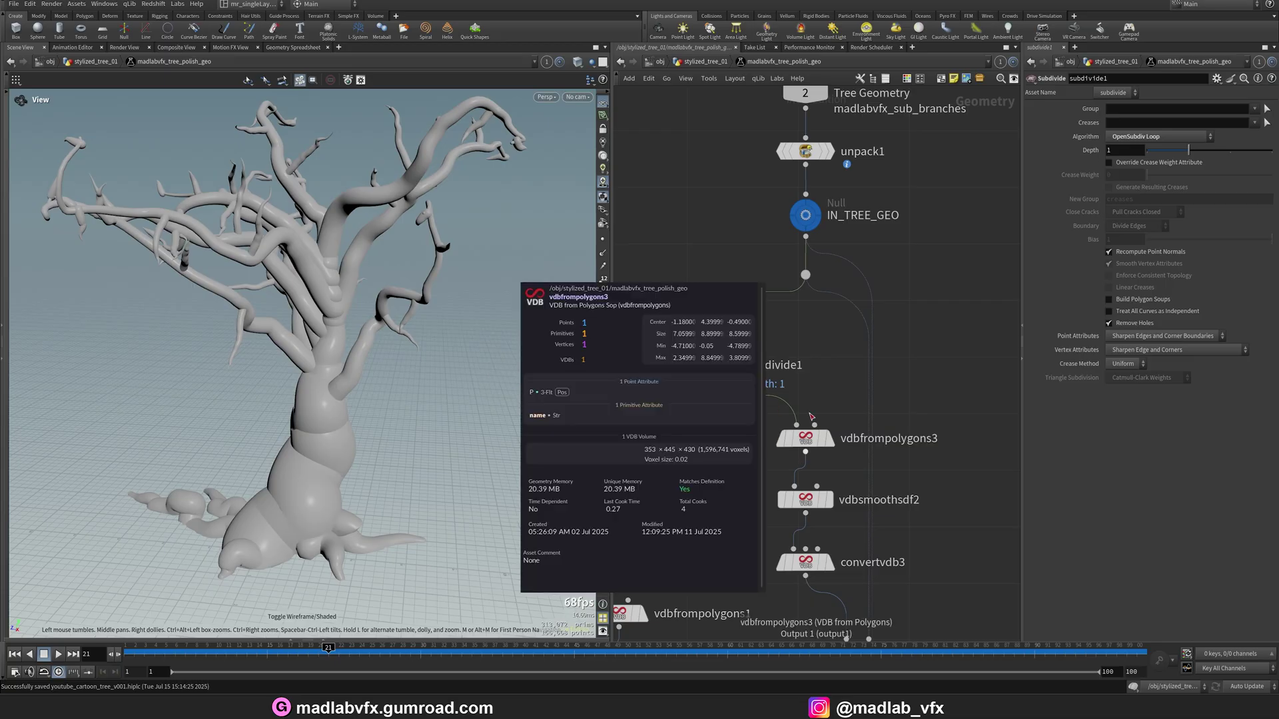
{"action": "left_click", "coordinate": [812, 440]}
{"action": "middle_click_drag", "start_coordinate": [921, 465], "coordinate": [886, 411]}
{"action": "left_click", "coordinate": [796, 384]}
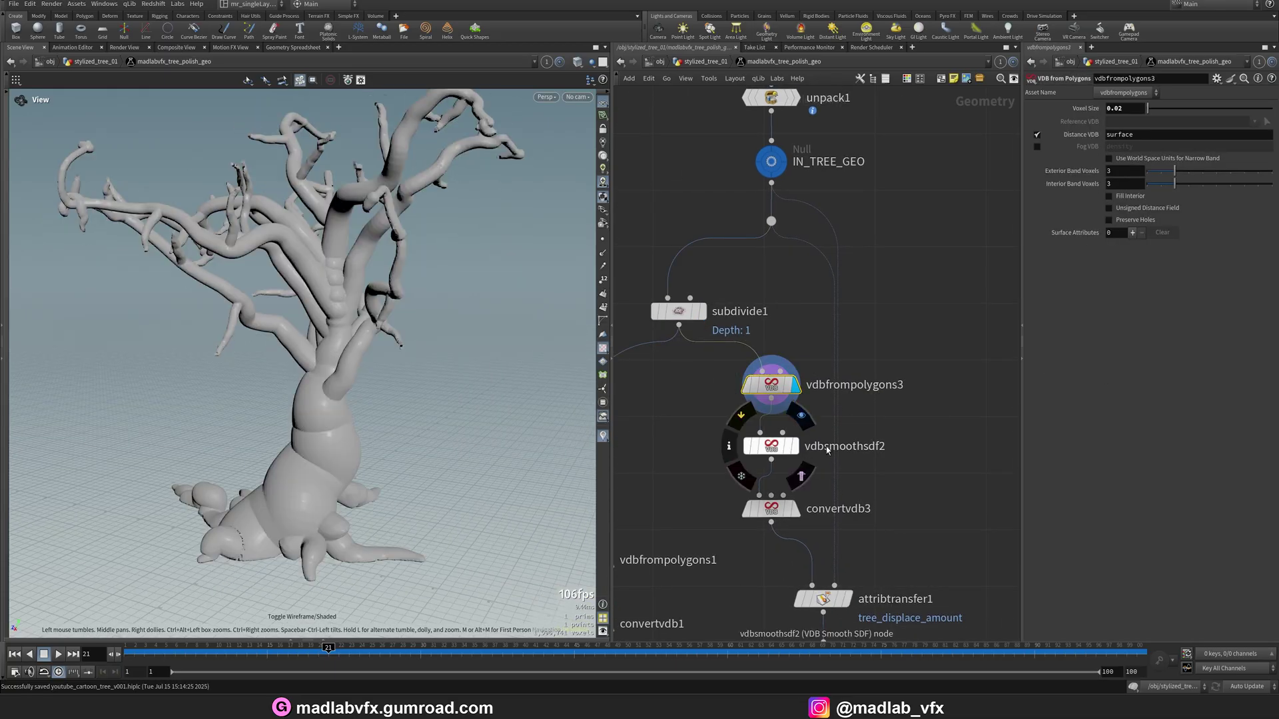
{"action": "left_click", "coordinate": [797, 447]}
{"action": "middle_click_drag", "start_coordinate": [891, 478], "coordinate": [882, 386]}
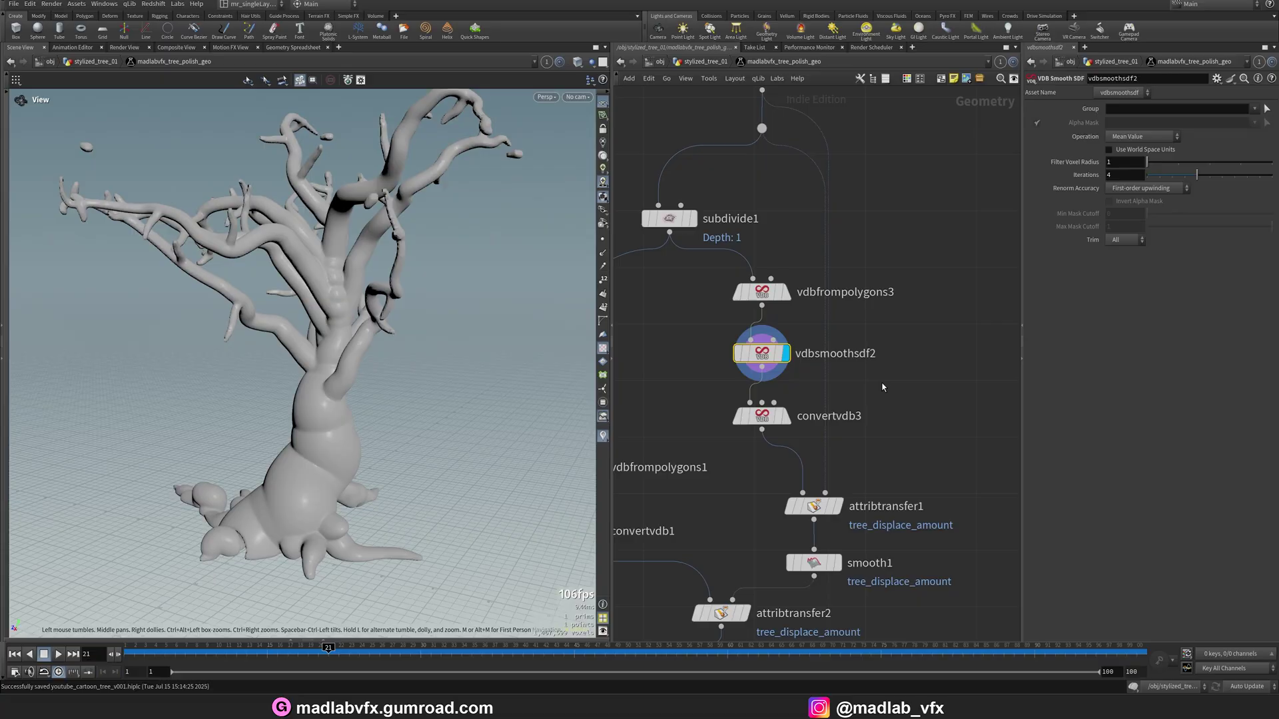
{"action": "left_click", "coordinate": [786, 417]}
{"action": "left_click_drag", "start_coordinate": [322, 319], "coordinate": [341, 321]}
- Display attribtransfer1 and inspect the smoothed roots and branches, then display attribtransfer2 for comparison
{"action": "middle_click_drag", "start_coordinate": [873, 499], "coordinate": [870, 428]}
{"action": "left_click", "coordinate": [837, 435]}
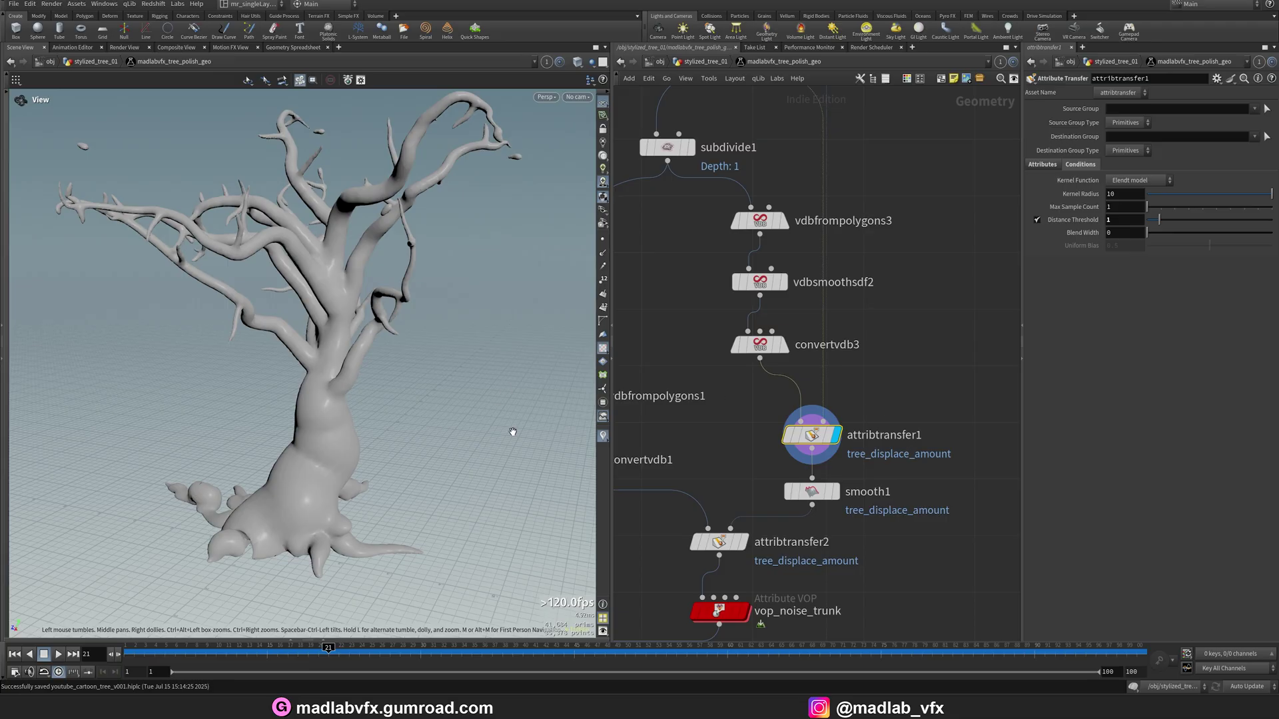
{"action": "left_click_drag", "start_coordinate": [280, 487], "coordinate": [232, 526]}
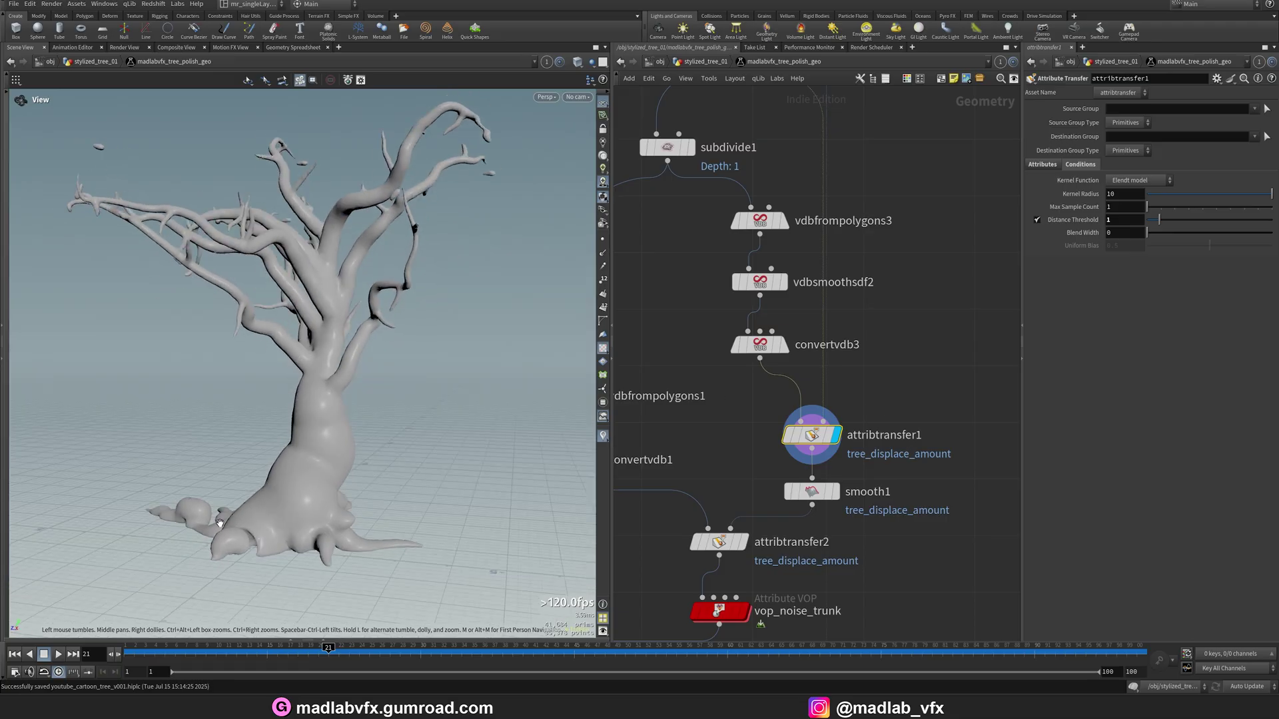
{"action": "left_click_drag", "start_coordinate": [281, 293], "coordinate": [252, 219]}
{"action": "middle_click_drag", "start_coordinate": [915, 507], "coordinate": [961, 396]}
{"action": "left_click", "coordinate": [791, 432]}
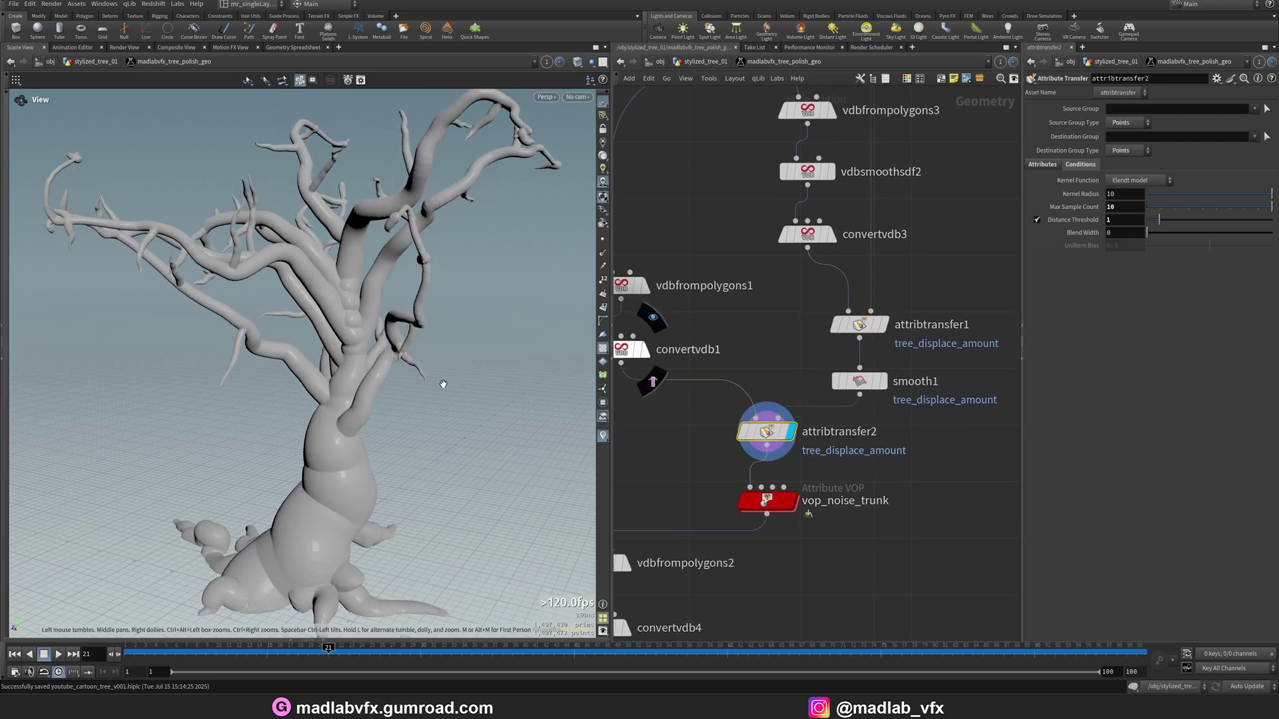
- Display vop_noise_trunk and inspect the noise displacement on the trunk and roots up close
{"action": "scroll", "coordinate": [671, 457], "scroll_direction": "down", "scroll_amount": 3}
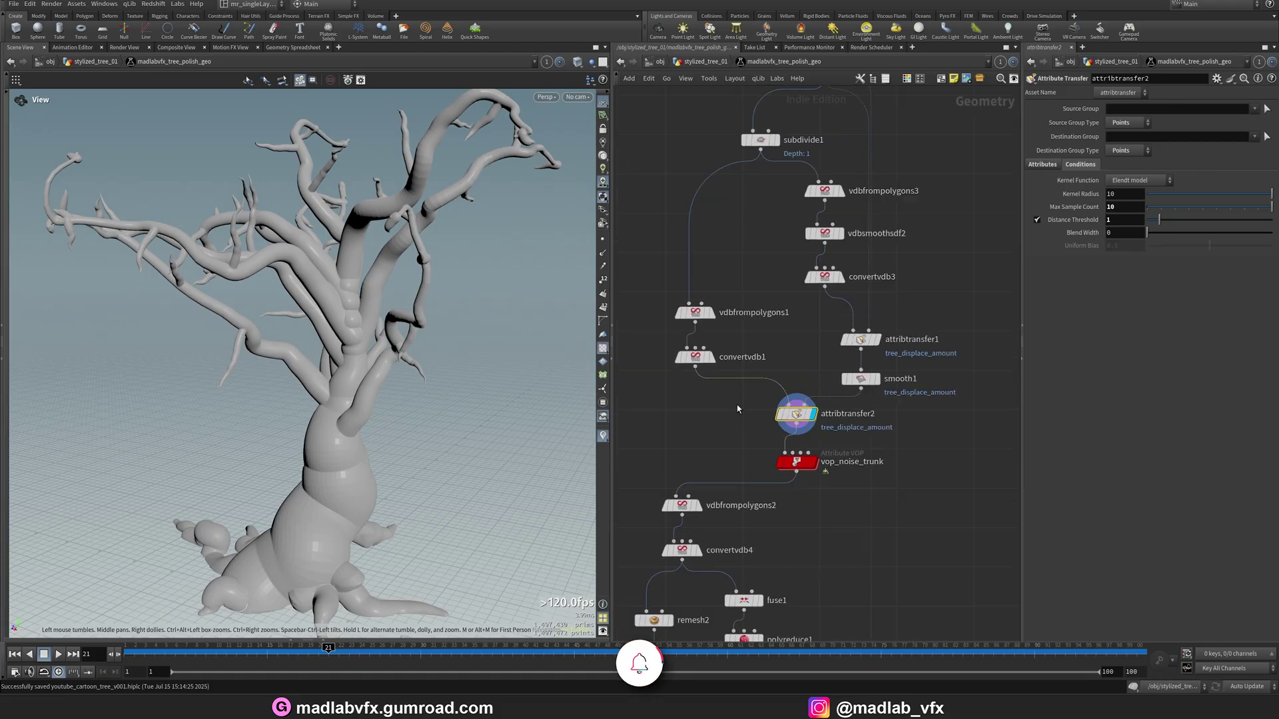
{"action": "scroll", "coordinate": [824, 491], "scroll_direction": "up", "scroll_amount": 2}
{"action": "left_click", "coordinate": [813, 462]}
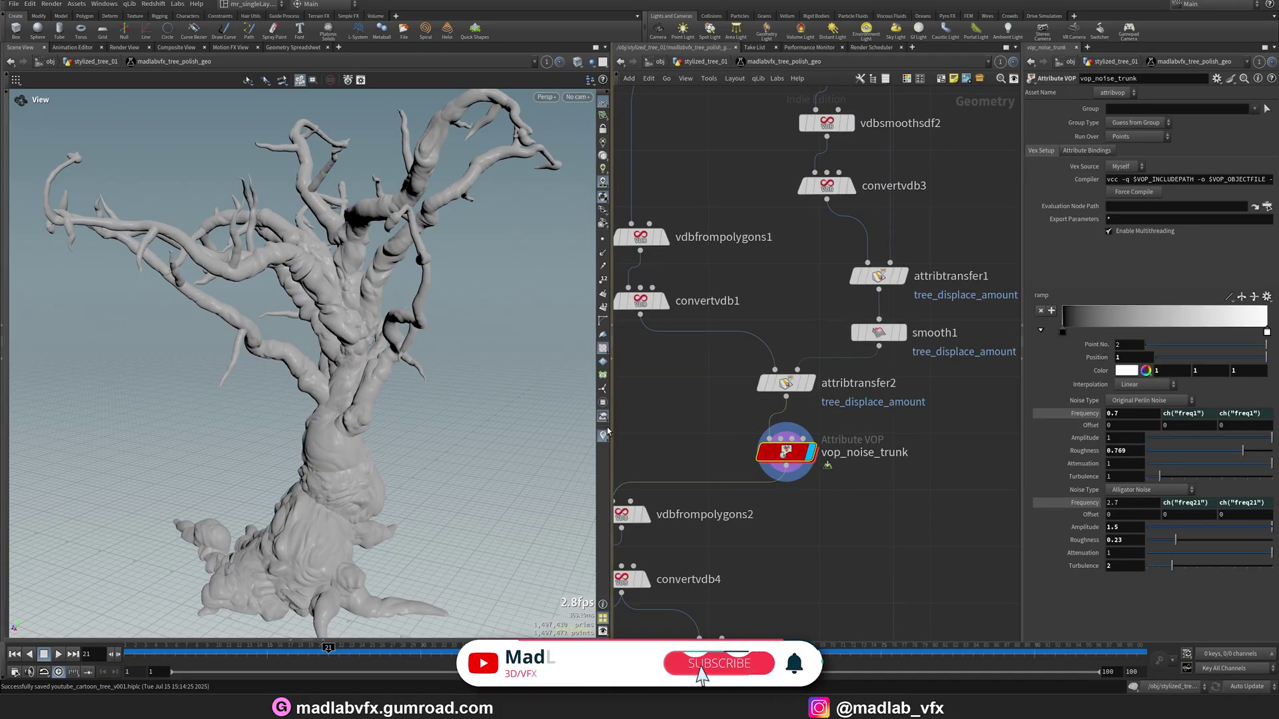
{"action": "right_click_drag", "start_coordinate": [407, 431], "coordinate": [426, 519]}
{"action": "middle_click_drag", "start_coordinate": [426, 520], "coordinate": [439, 404]}
{"action": "left_click_drag", "start_coordinate": [439, 405], "coordinate": [373, 376]}
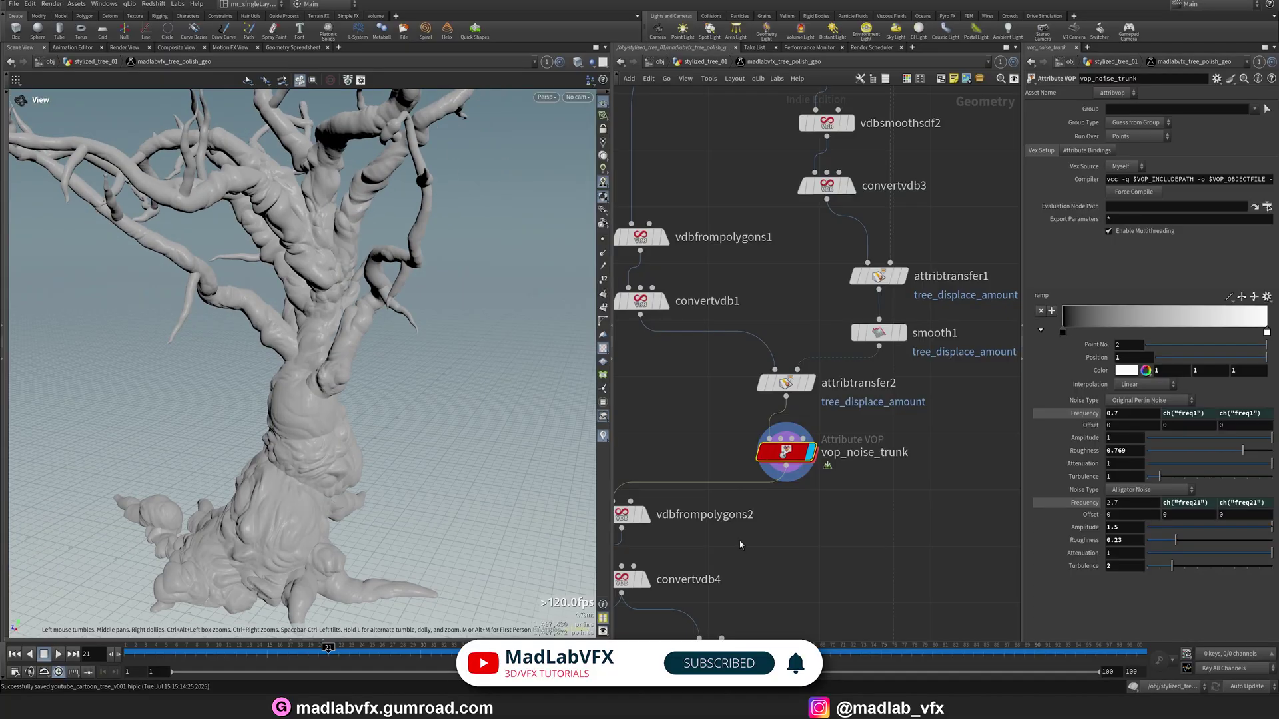
- Display vdbfrompolygons2, then convertvdb4, to preview the remeshed noisy trunk
{"action": "middle_click_drag", "start_coordinate": [778, 547], "coordinate": [818, 404]}
{"action": "left_click", "coordinate": [690, 375]}
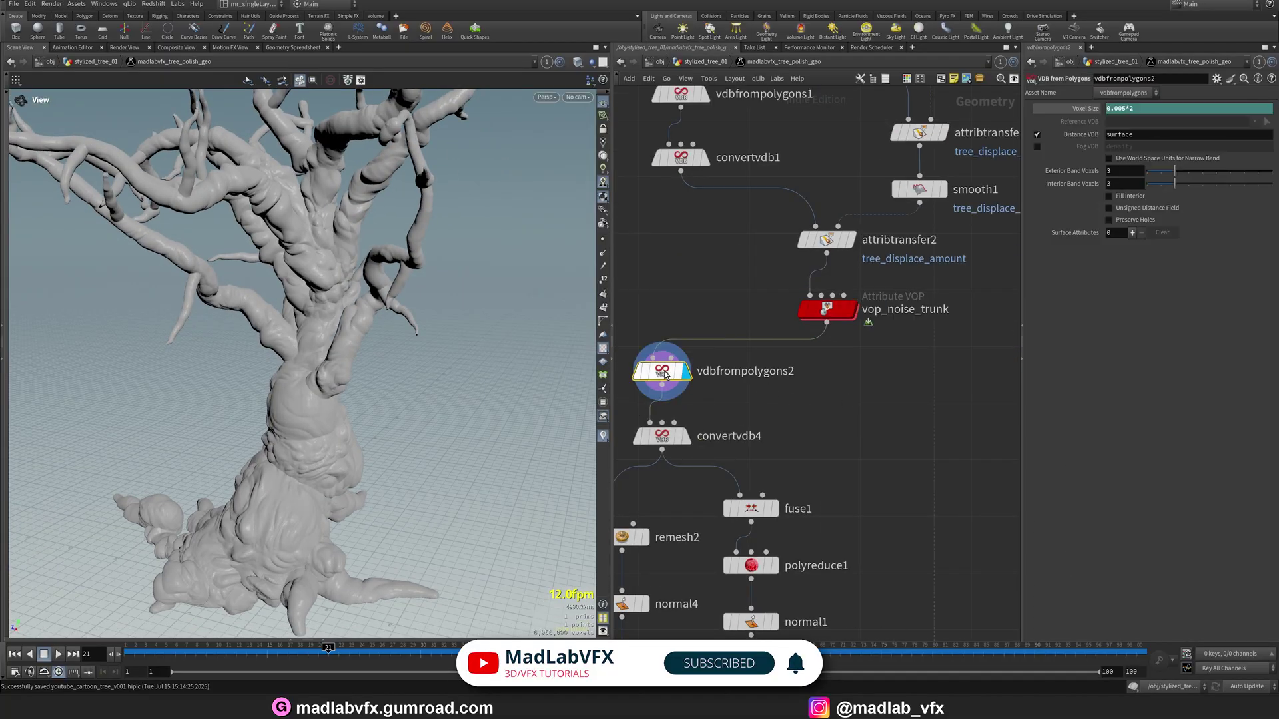
{"action": "left_click", "coordinate": [684, 436]}
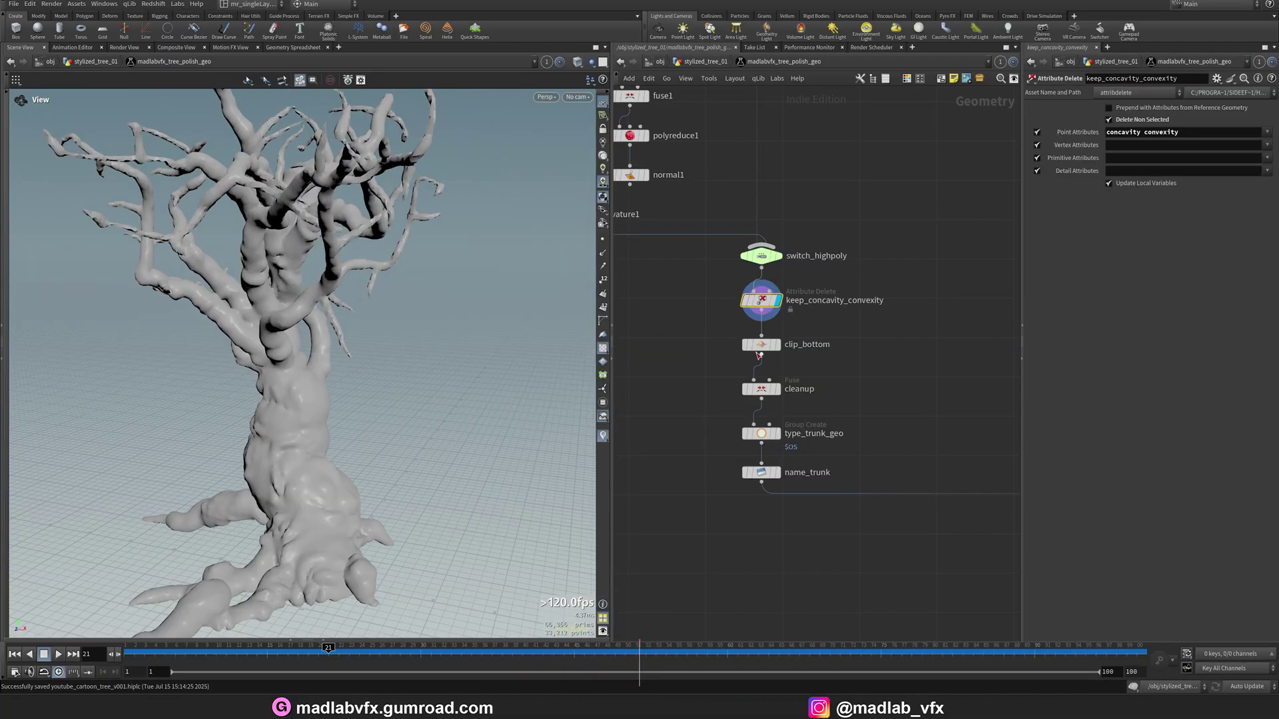
- Display clip_bottom and inspect the clipped base of the trunk and roots at ground level
{"action": "scroll", "coordinate": [780, 371], "scroll_direction": "up", "scroll_amount": 2}
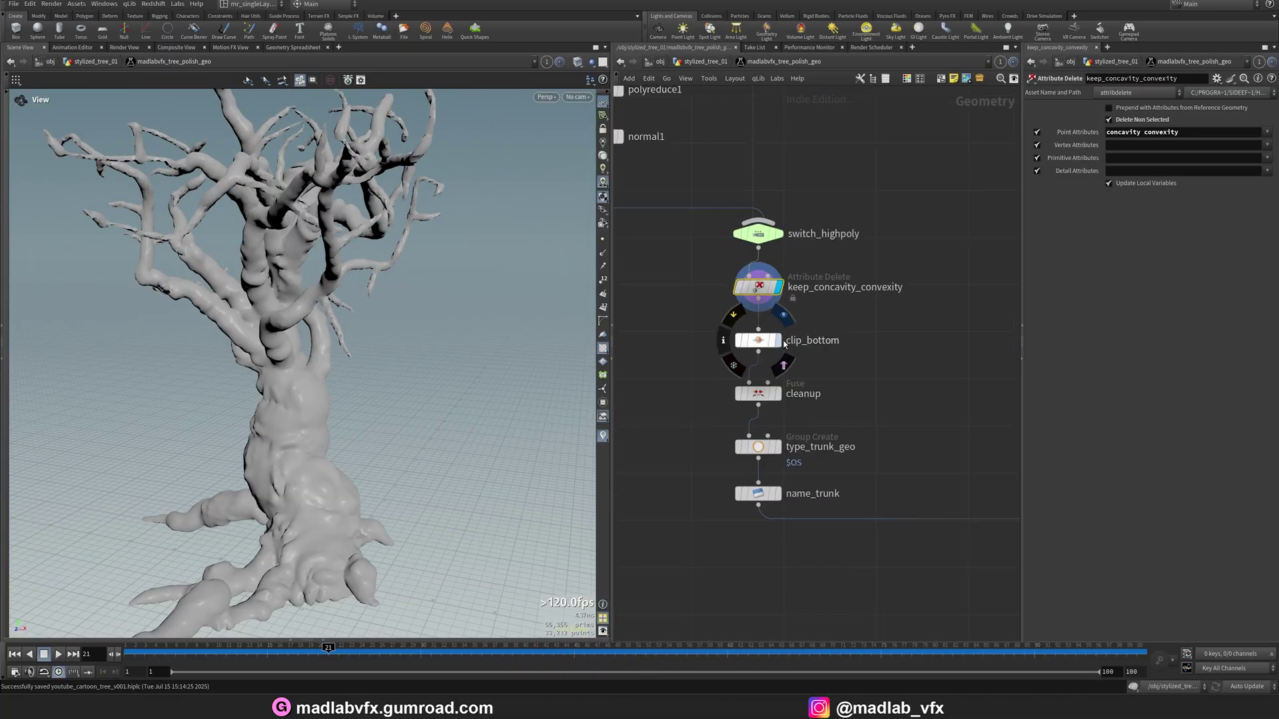
{"action": "left_click", "coordinate": [778, 341]}
{"action": "middle_click_drag", "start_coordinate": [408, 386], "coordinate": [396, 263]}
{"action": "left_click_drag", "start_coordinate": [373, 333], "coordinate": [240, 307]}
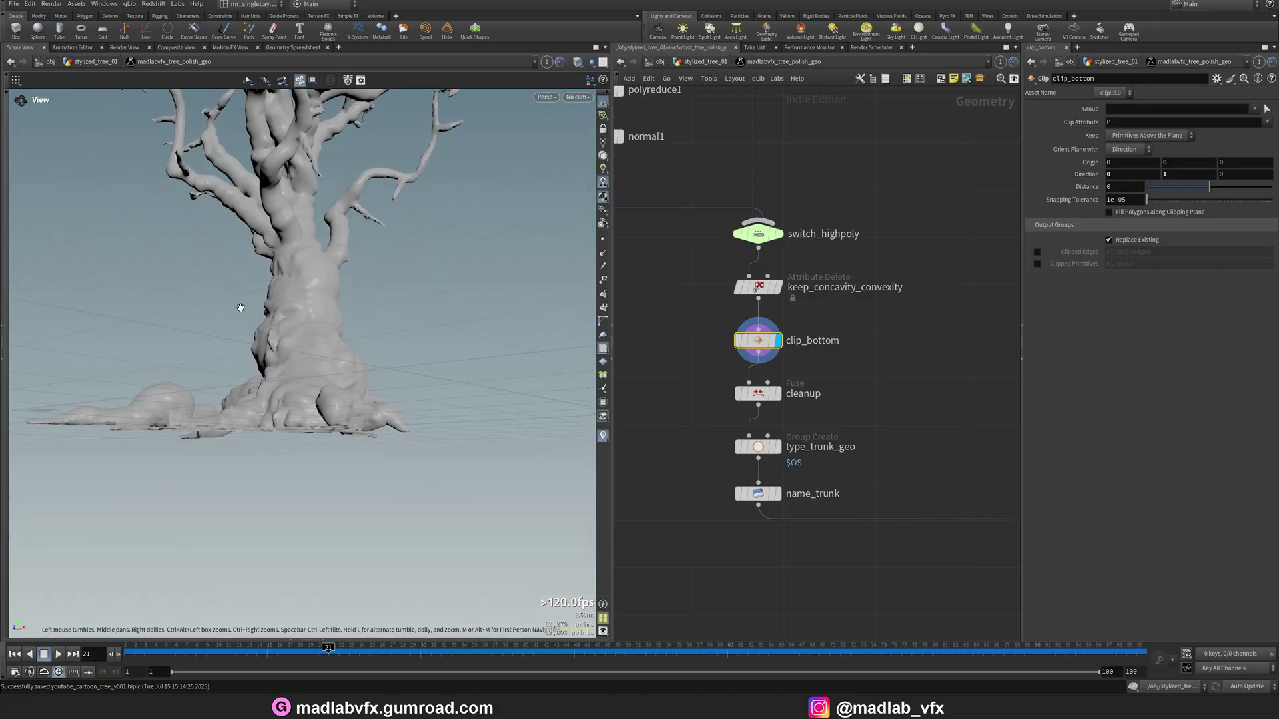
- Display type_trunk_geo and inspect the grouped trunk geometry of the whole tree
{"action": "scroll", "coordinate": [834, 443], "scroll_direction": "up", "scroll_amount": 1}
{"action": "left_click", "coordinate": [779, 453]}
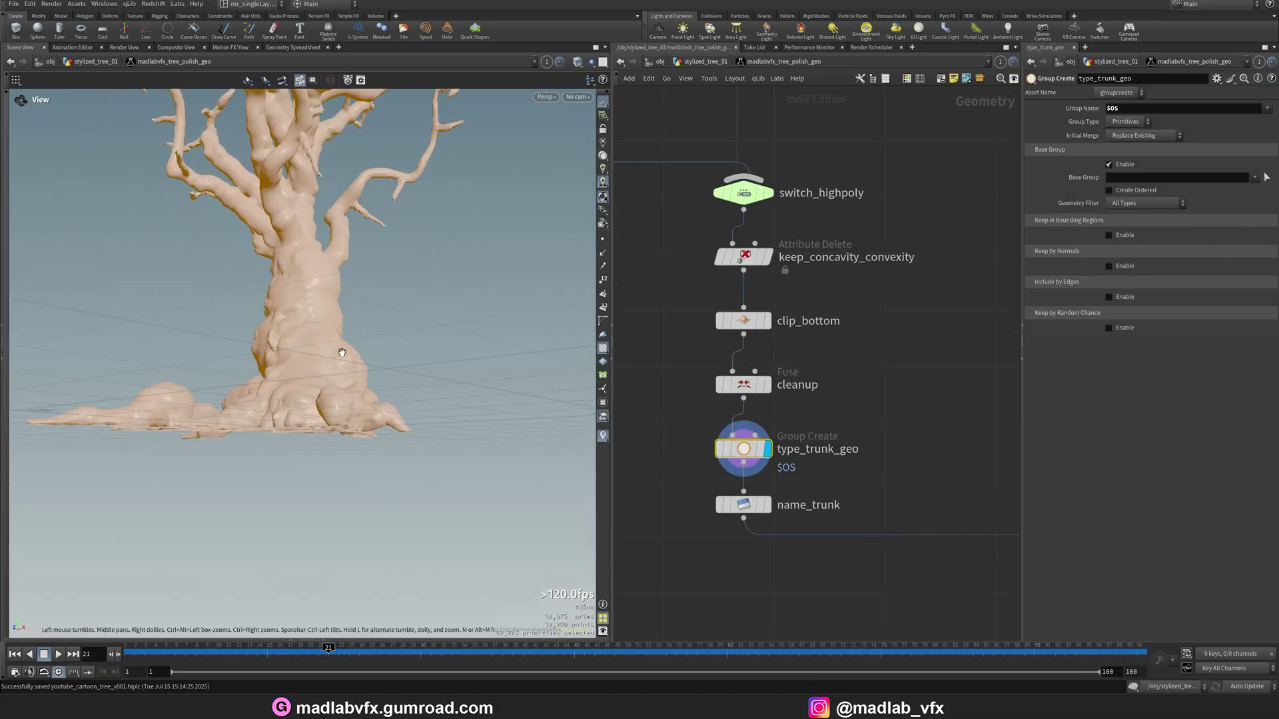
{"action": "left_click_drag", "start_coordinate": [343, 351], "coordinate": [380, 398]}
{"action": "scroll", "coordinate": [889, 473], "scroll_direction": "down", "scroll_amount": 5}
{"action": "mouse_move", "coordinate": [890, 475]}
{"action": "middle_mouse_down"}
{"action": "mouse_move", "coordinate": [898, 462]}
{"action": "mouse_move", "coordinate": [628, 419]}
{"action": "mouse_move", "coordinate": [870, 481]}
{"action": "middle_mouse_up"}
{"action": "middle_click_drag", "start_coordinate": [355, 205], "coordinate": [363, 377]}
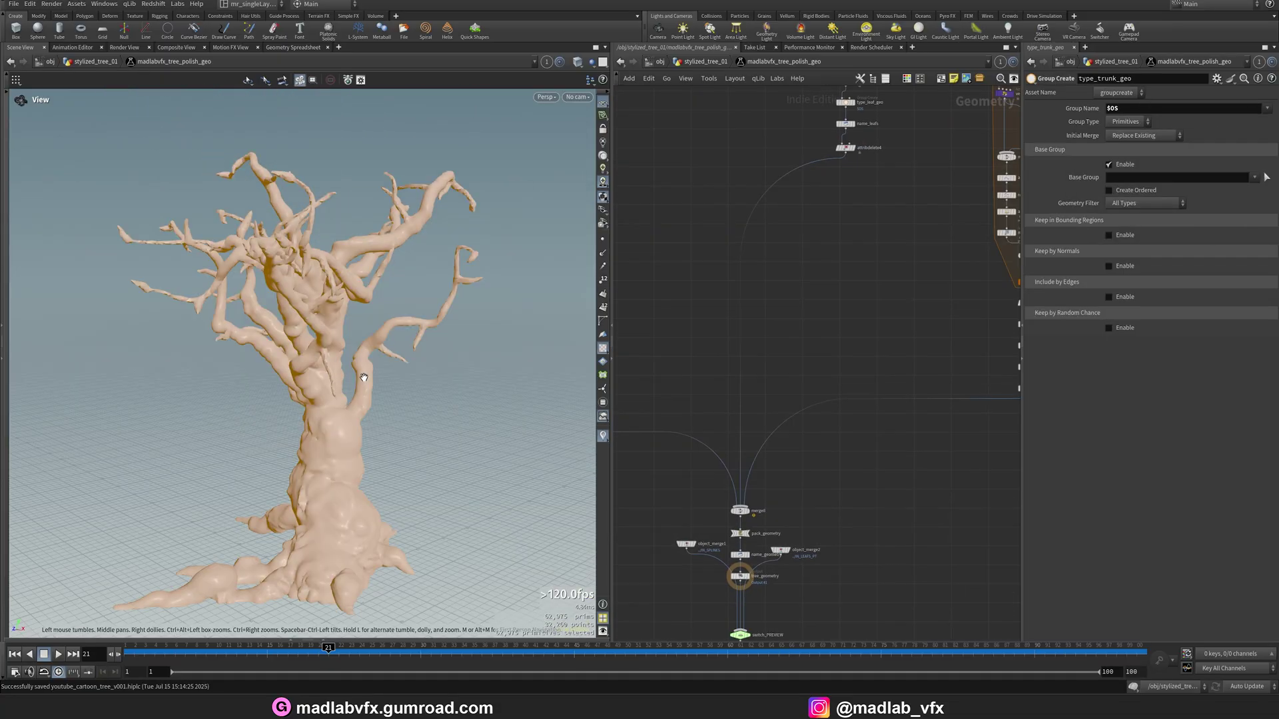
- Find the mini-branch network, display name_mini_branchs, and inspect the generated mini branches
{"action": "scroll", "coordinate": [830, 333], "scroll_direction": "down", "scroll_amount": 4}
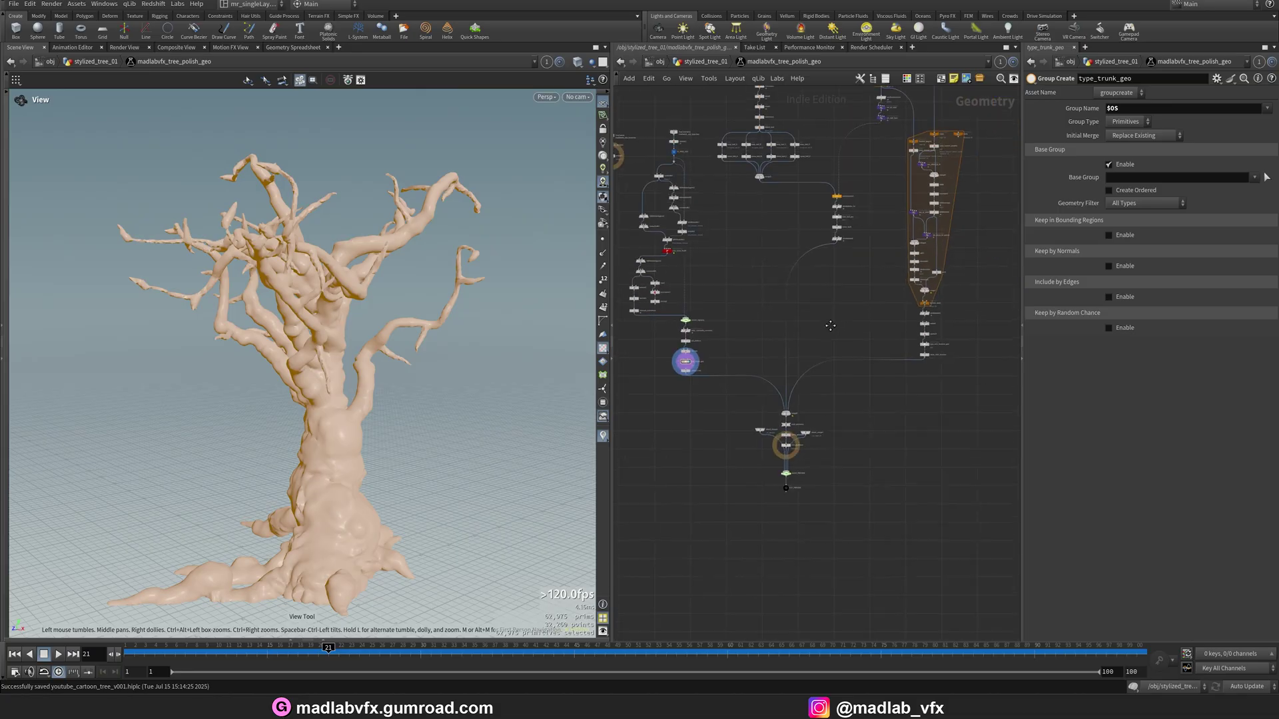
{"action": "middle_click_drag", "start_coordinate": [992, 312], "coordinate": [857, 396]}
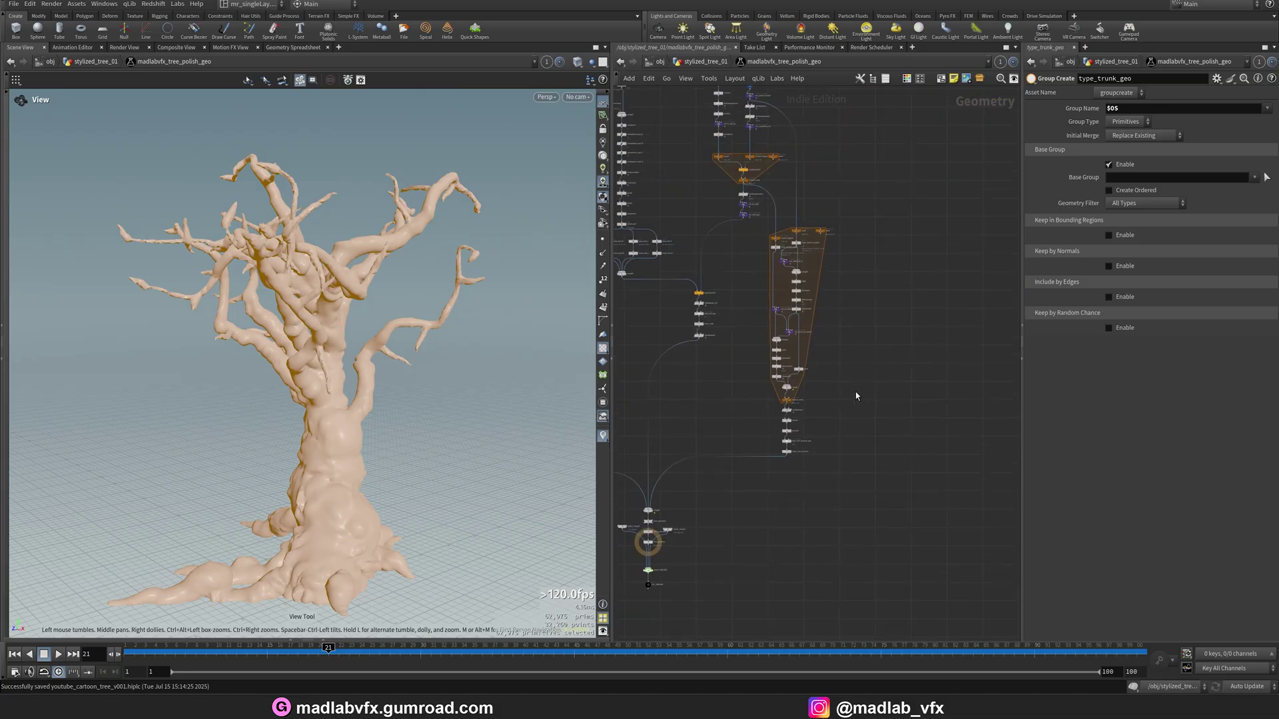
{"action": "scroll", "coordinate": [865, 359], "scroll_direction": "up", "scroll_amount": 3}
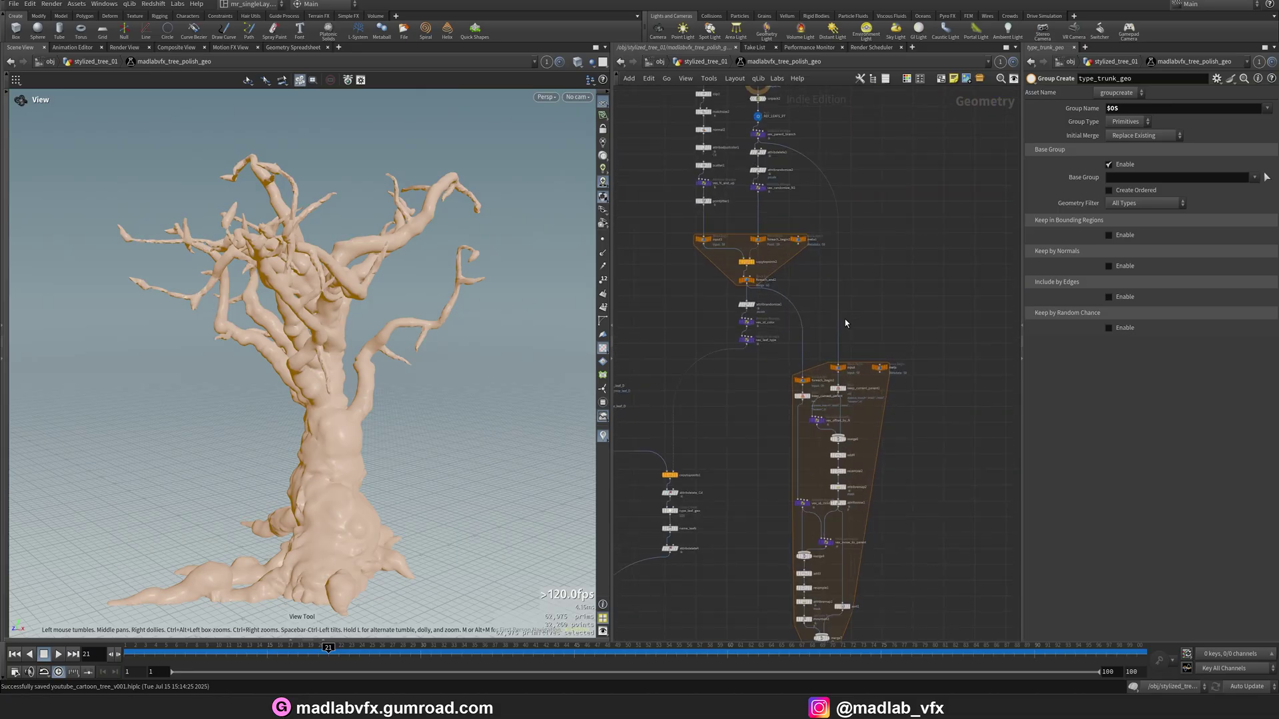
{"action": "scroll", "coordinate": [845, 324], "scroll_direction": "up", "scroll_amount": 6}
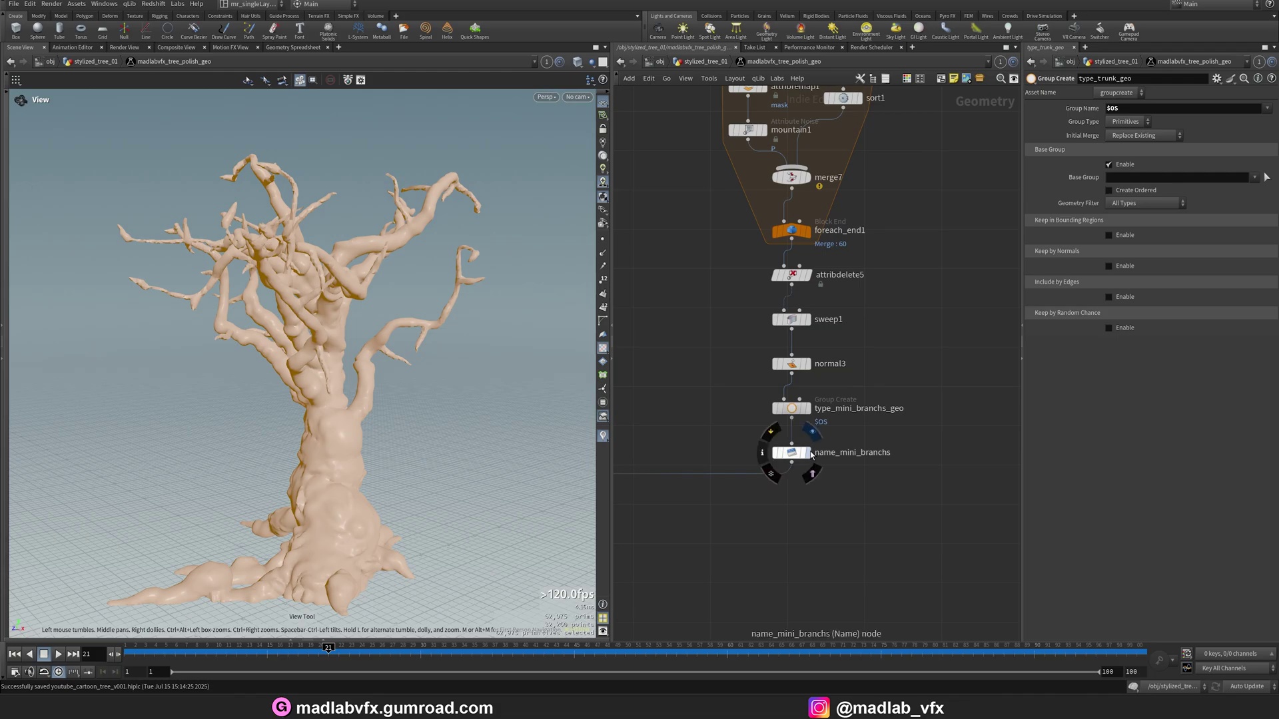
{"action": "left_click", "coordinate": [812, 455]}
{"action": "scroll", "coordinate": [358, 354], "scroll_direction": "up", "scroll_amount": 3}
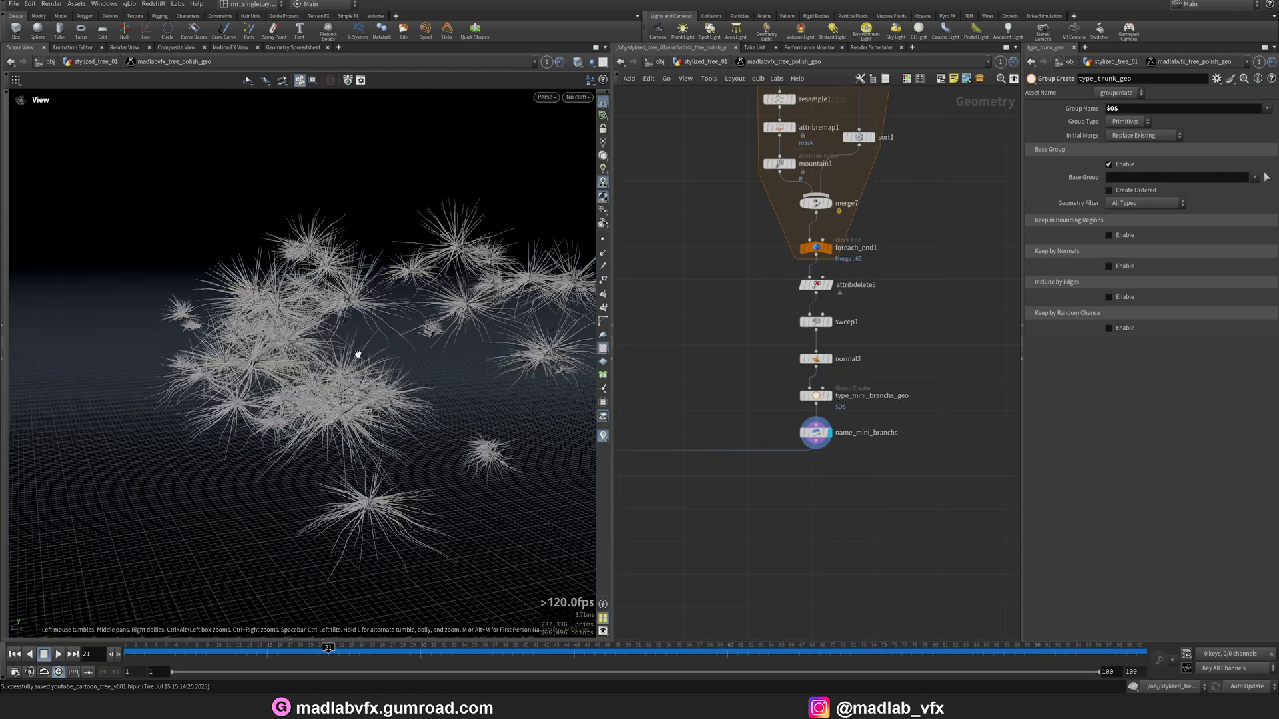
{"action": "left_click_drag", "start_coordinate": [357, 354], "coordinate": [395, 353]}
- Display keep_current_parent1 inside the mini-branch for-each loop
{"action": "scroll", "coordinate": [680, 356], "scroll_direction": "down", "scroll_amount": 3}
{"action": "middle_click_drag", "start_coordinate": [690, 388], "coordinate": [720, 502]}
{"action": "middle_click_drag", "start_coordinate": [905, 136], "coordinate": [932, 393]}
{"action": "scroll", "coordinate": [897, 253], "scroll_direction": "up", "scroll_amount": 4}
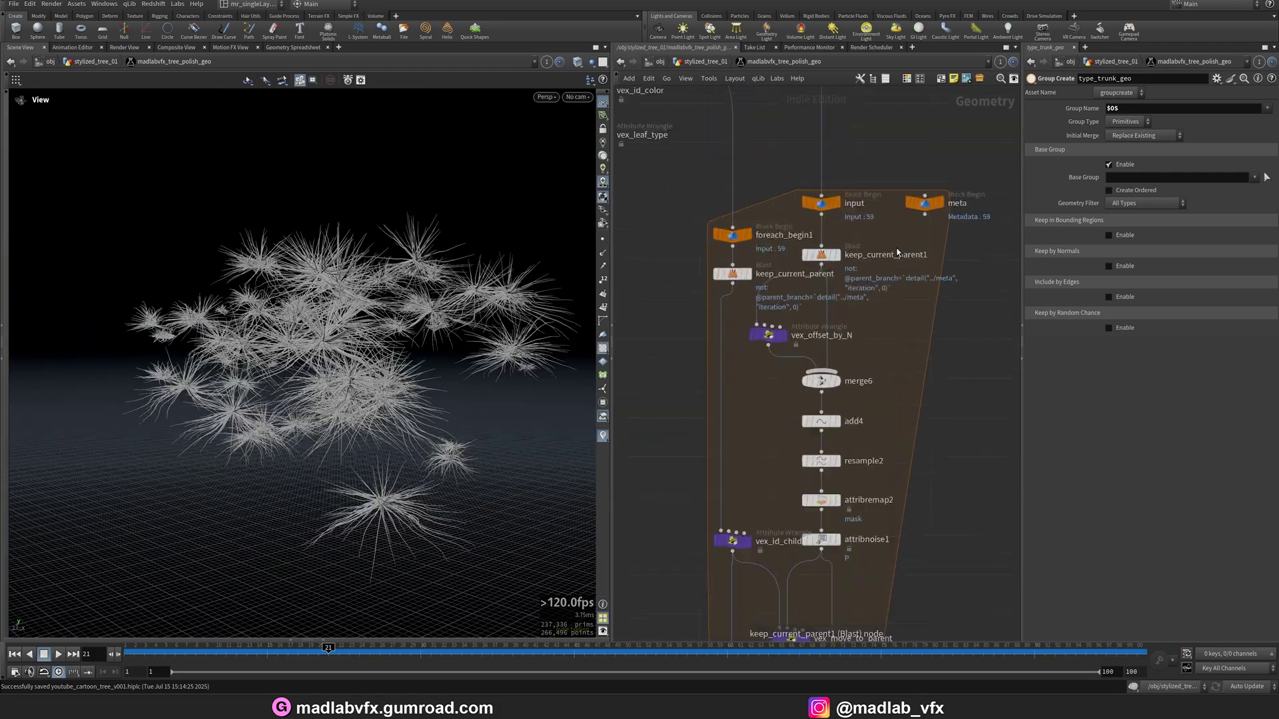
{"action": "scroll", "coordinate": [781, 346], "scroll_direction": "up", "scroll_amount": 2}
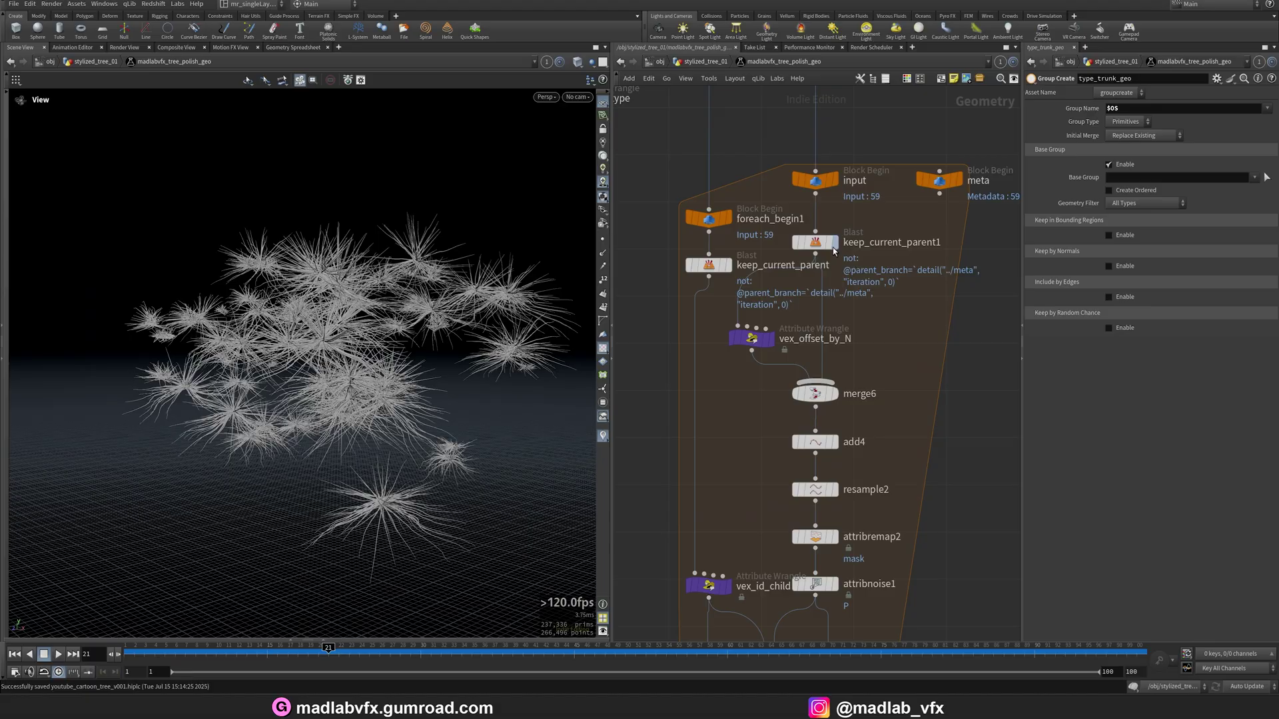
{"action": "left_click", "coordinate": [834, 245]}
- Display REF_LEAFS_PT to preview the reference points that feed the mini-branch loop
{"action": "scroll", "coordinate": [753, 208], "scroll_direction": "down", "scroll_amount": 2}
{"action": "middle_click_drag", "start_coordinate": [743, 223], "coordinate": [747, 467]}
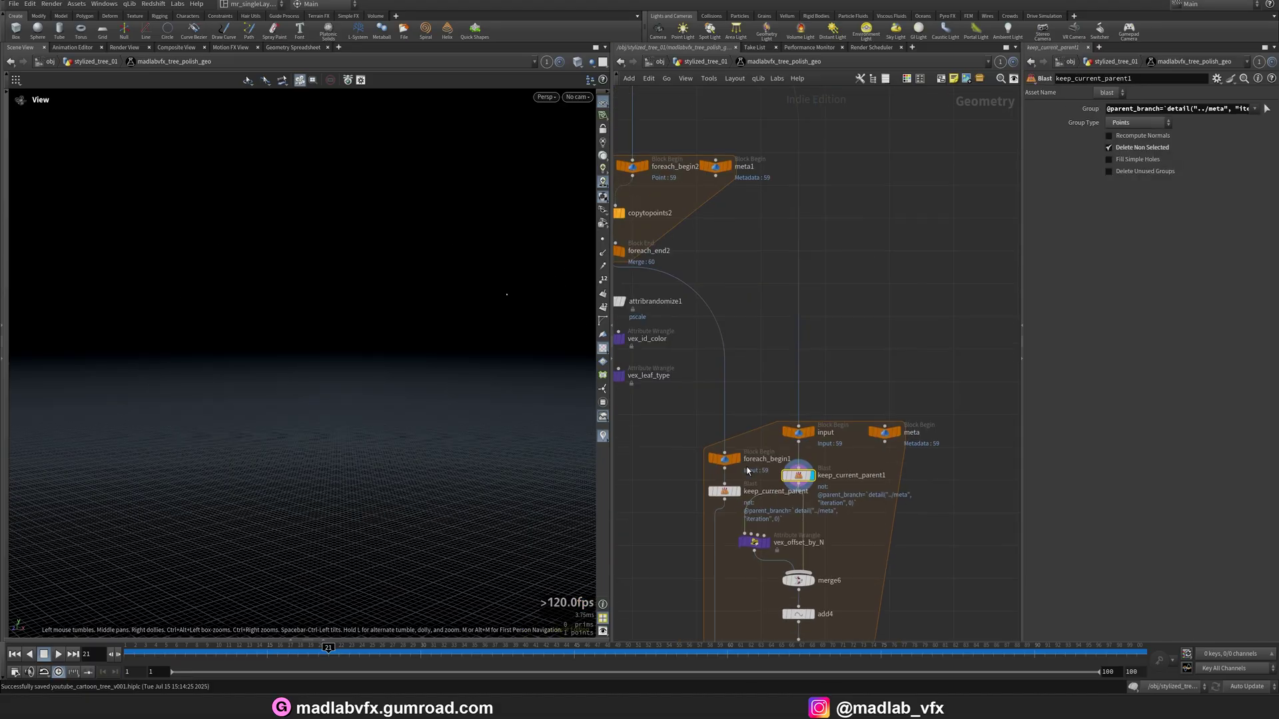
{"action": "middle_click_drag", "start_coordinate": [780, 157], "coordinate": [872, 471]}
{"action": "scroll", "coordinate": [822, 237], "scroll_direction": "up", "scroll_amount": 3}
{"action": "left_click", "coordinate": [660, 253]}
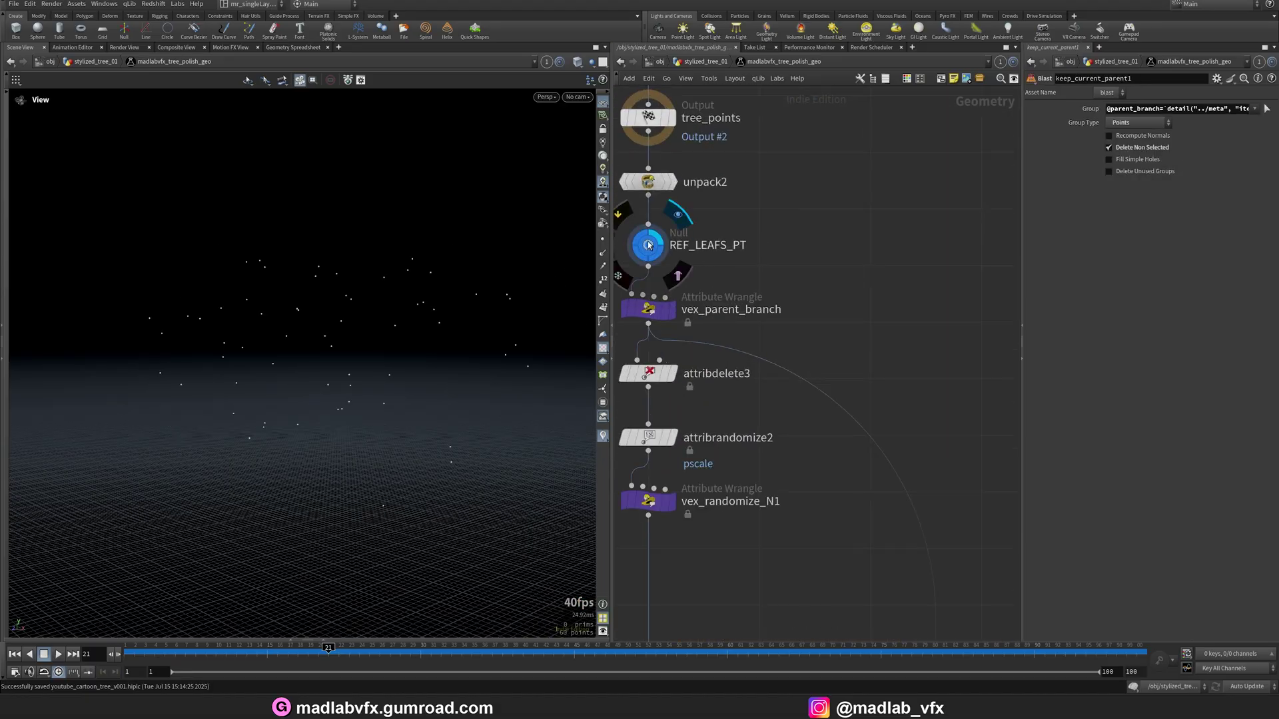
{"action": "left_click", "coordinate": [650, 247]}
- Return to the mini-branch loop and display vex_offset_by_N, merge6 and add4 in sequence
{"action": "scroll", "coordinate": [742, 293], "scroll_direction": "down", "scroll_amount": 3}
{"action": "middle_click_drag", "start_coordinate": [781, 414], "coordinate": [770, 220]}
{"action": "middle_click_drag", "start_coordinate": [940, 537], "coordinate": [884, 113]}
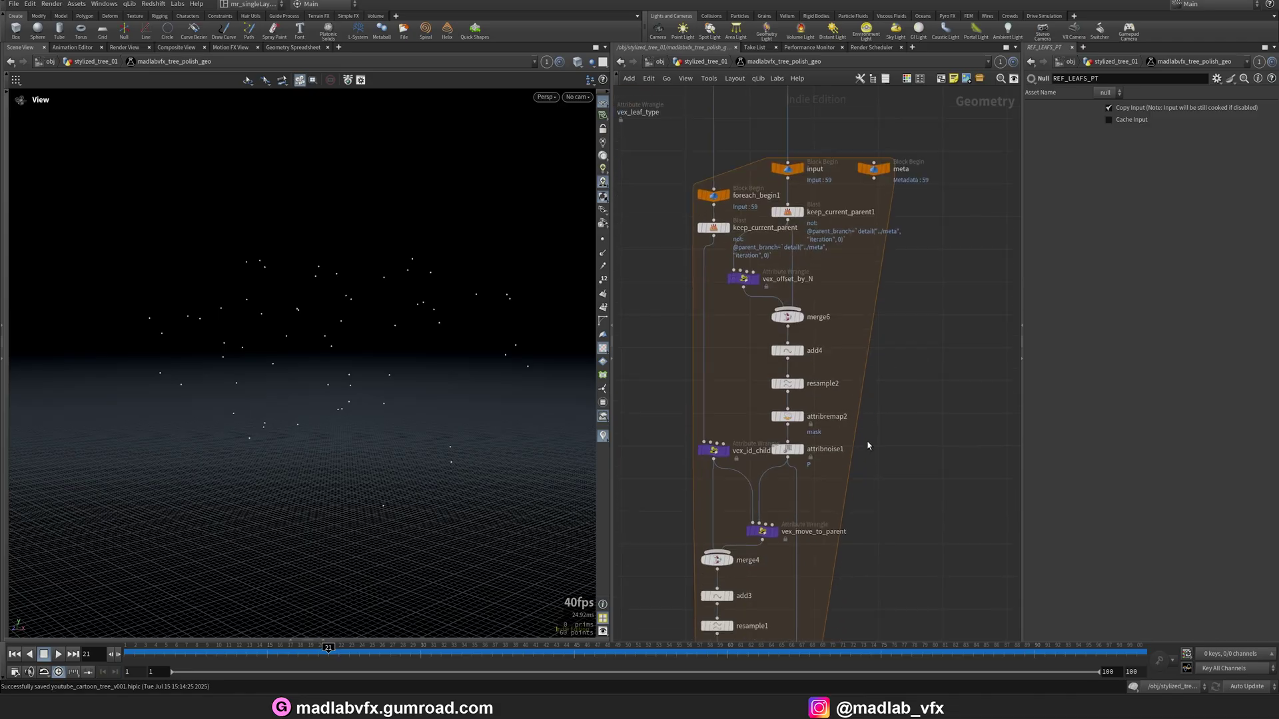
{"action": "scroll", "coordinate": [825, 323], "scroll_direction": "up", "scroll_amount": 2}
{"action": "middle_click_drag", "start_coordinate": [869, 444], "coordinate": [941, 495]}
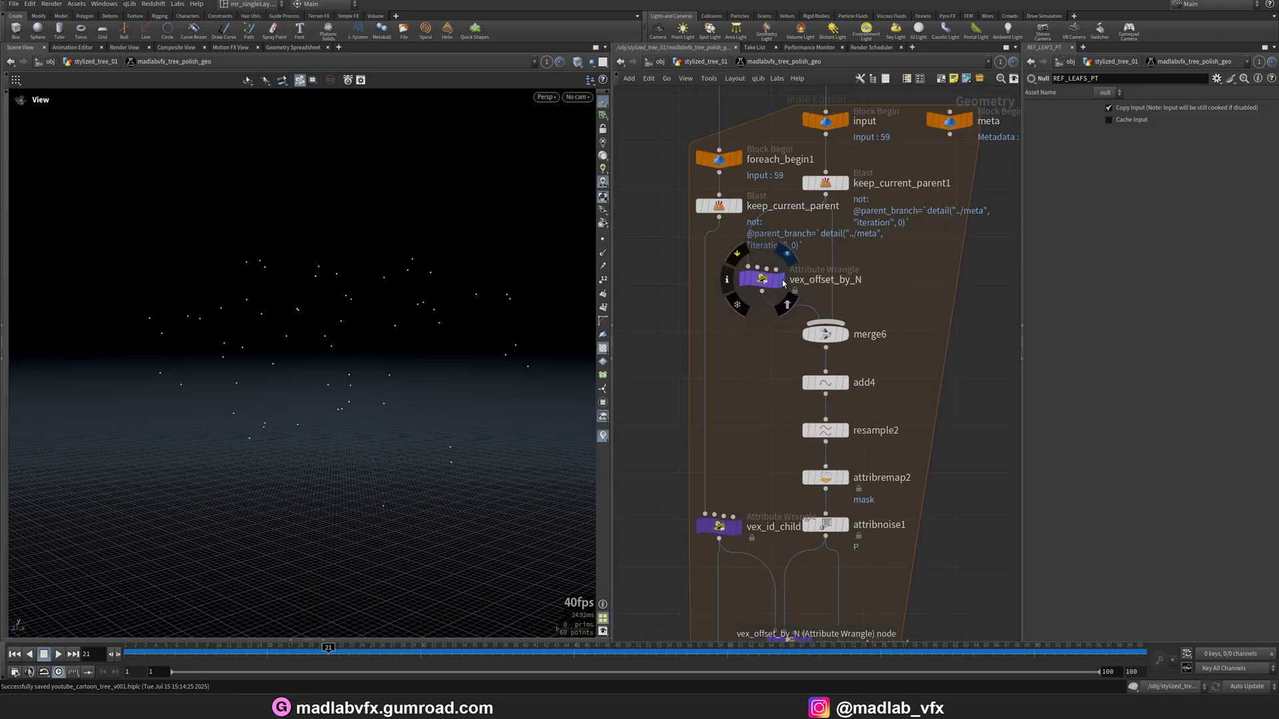
{"action": "left_click", "coordinate": [766, 282]}
{"action": "left_click", "coordinate": [834, 338]}
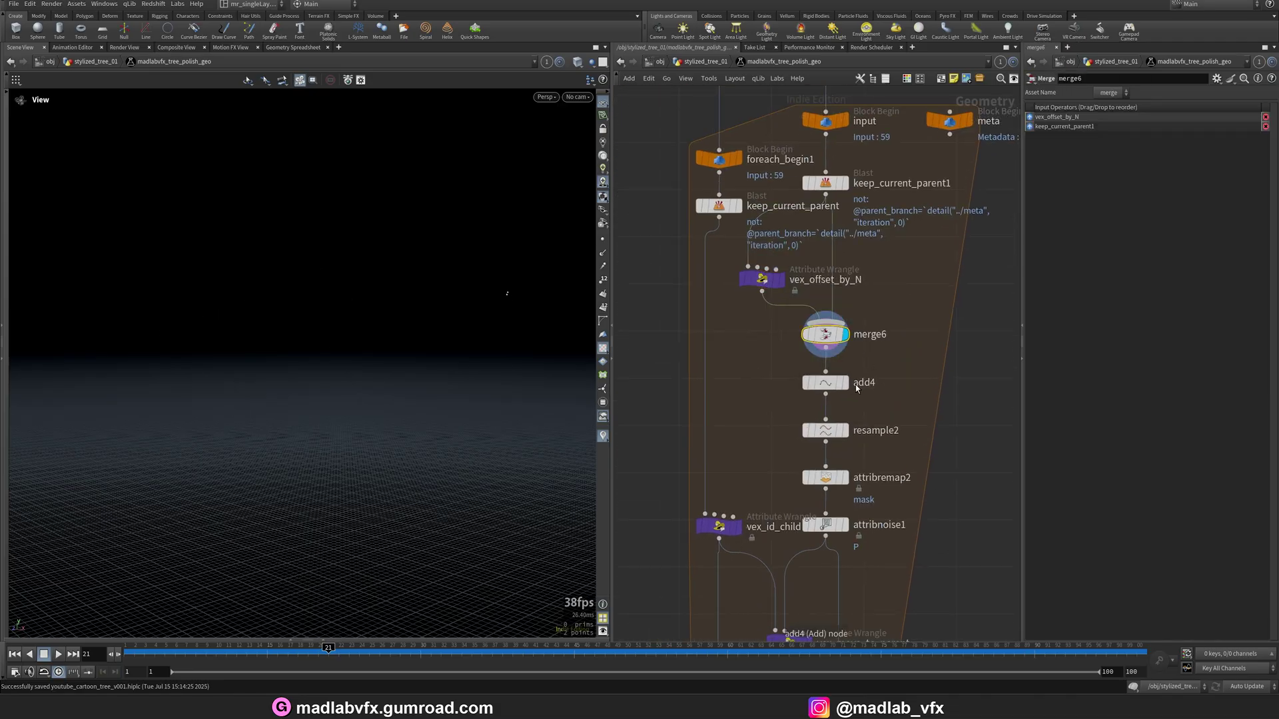
{"action": "left_click", "coordinate": [831, 384]}
- Display resample2, then vex_move_to_parent, and review the remaining nodes down to the end of the loop
{"action": "middle_click_drag", "start_coordinate": [910, 447], "coordinate": [897, 362]}
{"action": "left_click", "coordinate": [832, 345]}
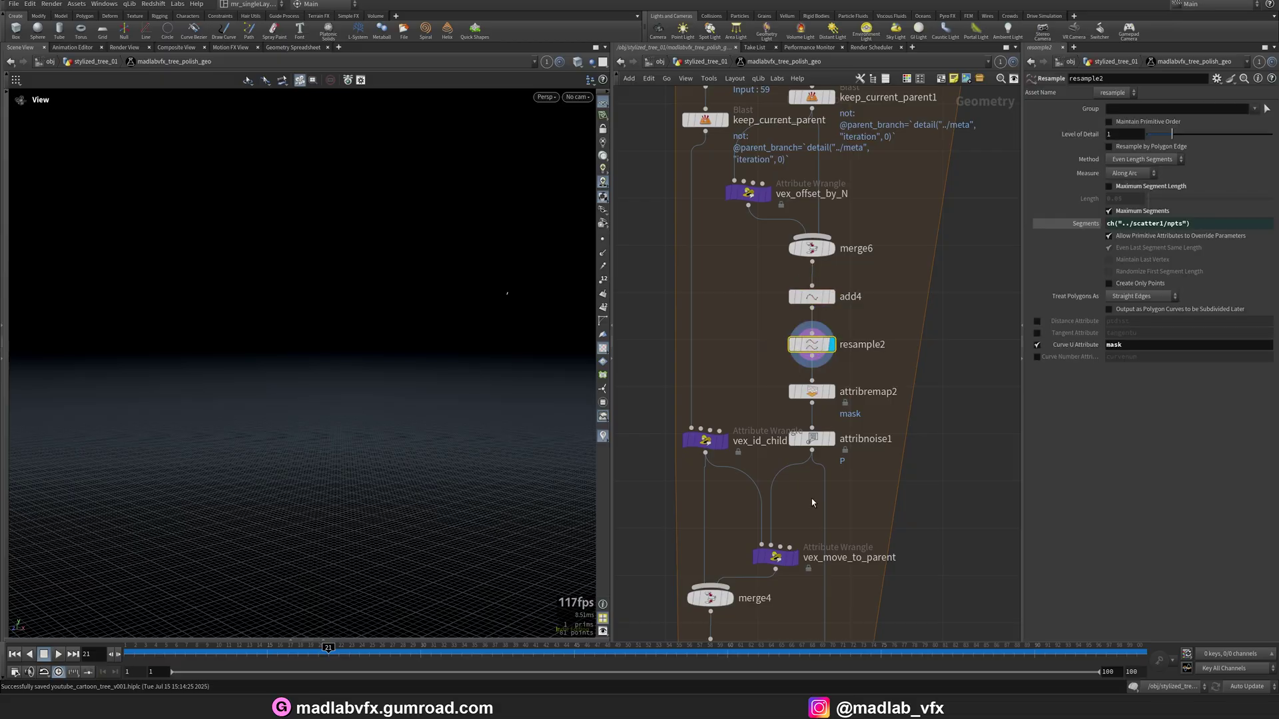
{"action": "left_click", "coordinate": [796, 563]}
{"action": "scroll", "coordinate": [899, 522], "scroll_direction": "down", "scroll_amount": 2}
{"action": "middle_click_drag", "start_coordinate": [900, 521], "coordinate": [865, 354]}
{"action": "scroll", "coordinate": [885, 533], "scroll_direction": "down", "scroll_amount": 1}
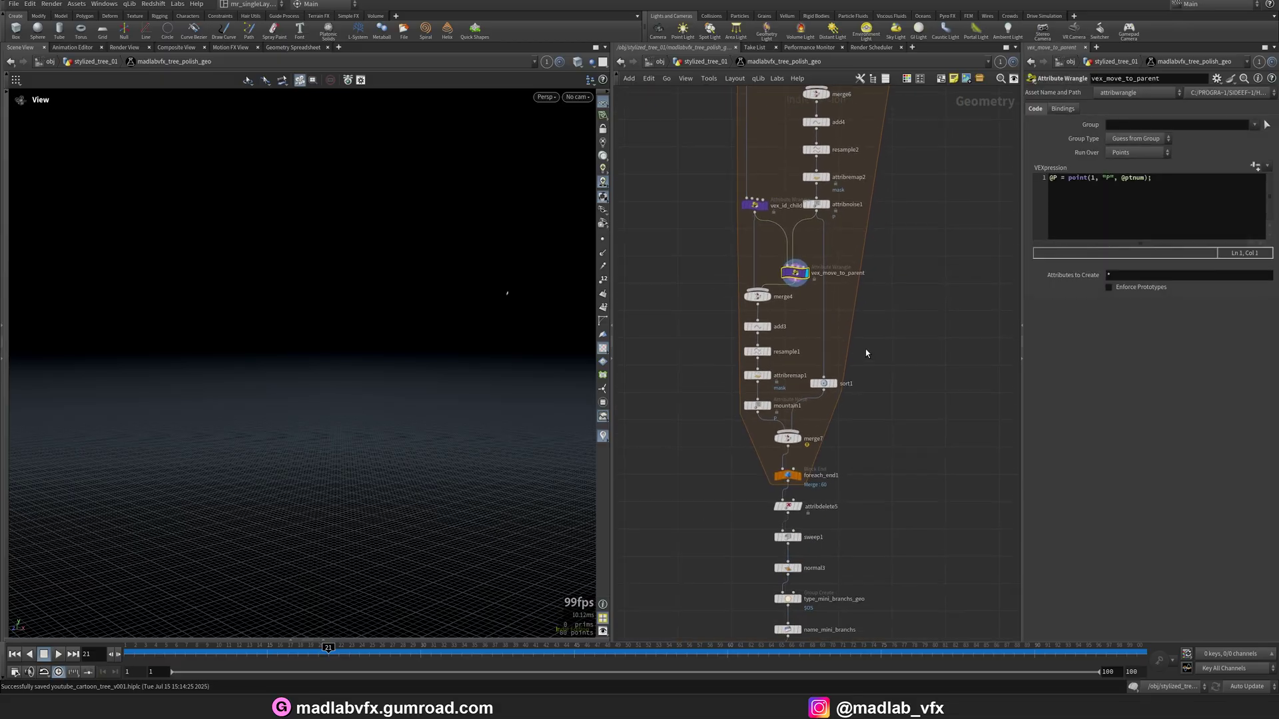
- Display merge7 at the end of the mini-branch loop and examine the generated branch curves up close
{"action": "scroll", "coordinate": [809, 456], "scroll_direction": "up", "scroll_amount": 2}
{"action": "left_click", "coordinate": [791, 428]}
{"action": "left_click_drag", "start_coordinate": [437, 263], "coordinate": [447, 327], "text": "alt"}
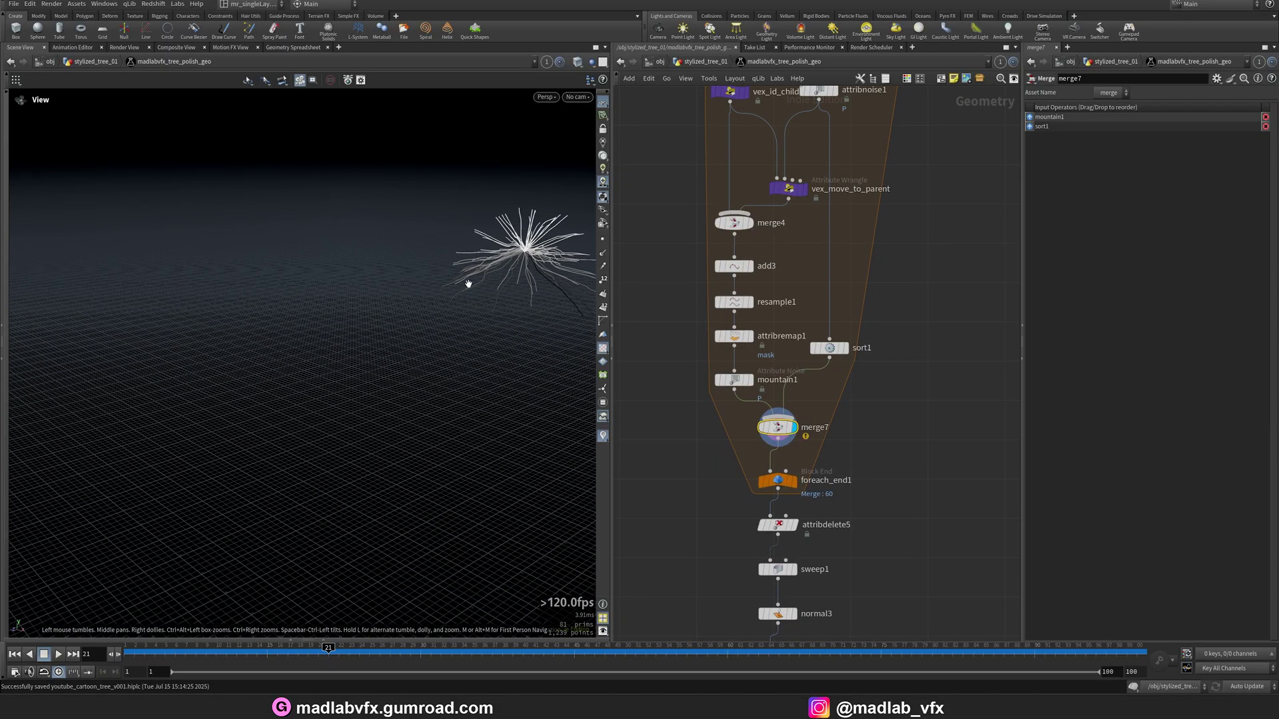
{"action": "middle_click_drag", "start_coordinate": [468, 282], "coordinate": [346, 332], "text": "alt"}
{"action": "right_click_drag", "start_coordinate": [346, 331], "coordinate": [434, 289], "text": "alt"}
{"action": "middle_click_drag", "start_coordinate": [434, 289], "coordinate": [337, 309], "text": "alt"}
{"action": "left_click_drag", "start_coordinate": [337, 308], "coordinate": [340, 283], "text": "alt"}
{"action": "right_click_drag", "start_coordinate": [340, 283], "coordinate": [394, 302], "text": "alt"}
{"action": "middle_click_drag", "start_coordinate": [394, 303], "coordinate": [354, 308], "text": "alt"}
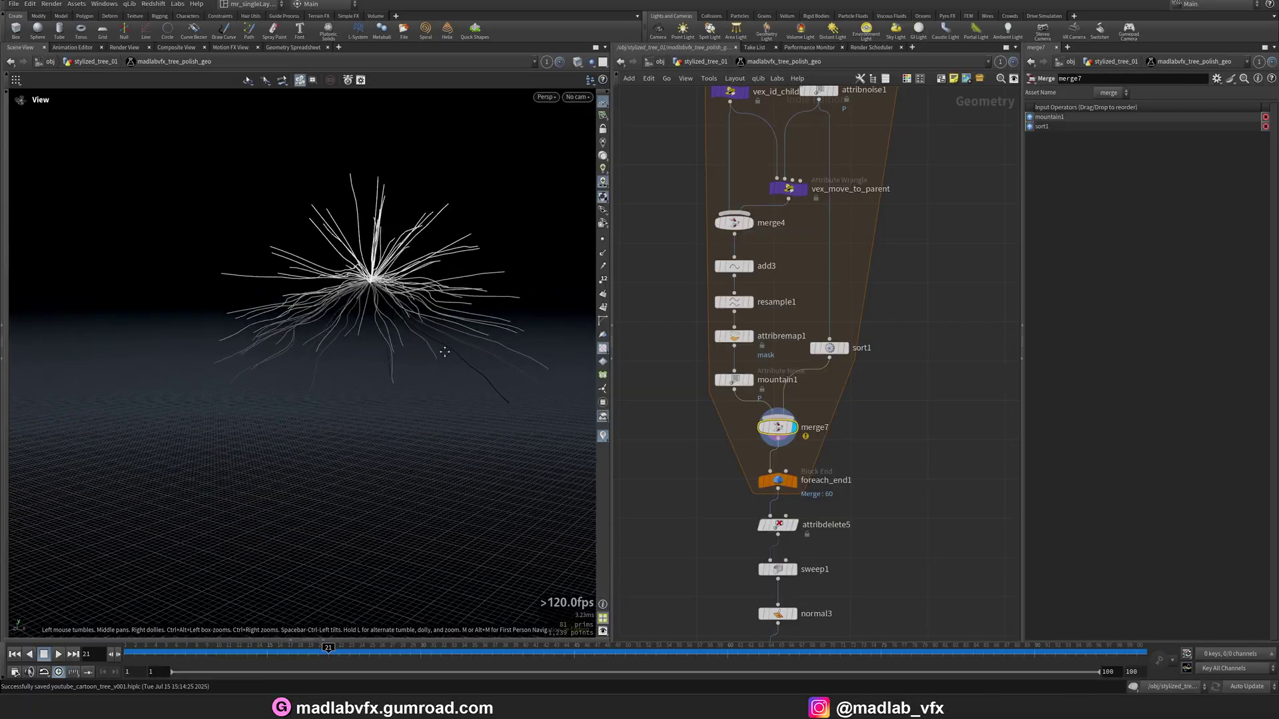
{"action": "right_click_drag", "start_coordinate": [354, 308], "coordinate": [440, 317], "text": "alt"}
{"action": "middle_click_drag", "start_coordinate": [439, 317], "coordinate": [342, 343], "text": "alt"}
{"action": "mouse_move", "coordinate": [341, 344]}
{"action": "left_mouse_down"}
{"action": "mouse_move", "coordinate": [453, 294]}
{"action": "mouse_move", "coordinate": [337, 320]}
{"action": "mouse_move", "coordinate": [346, 340]}
{"action": "left_mouse_up"}
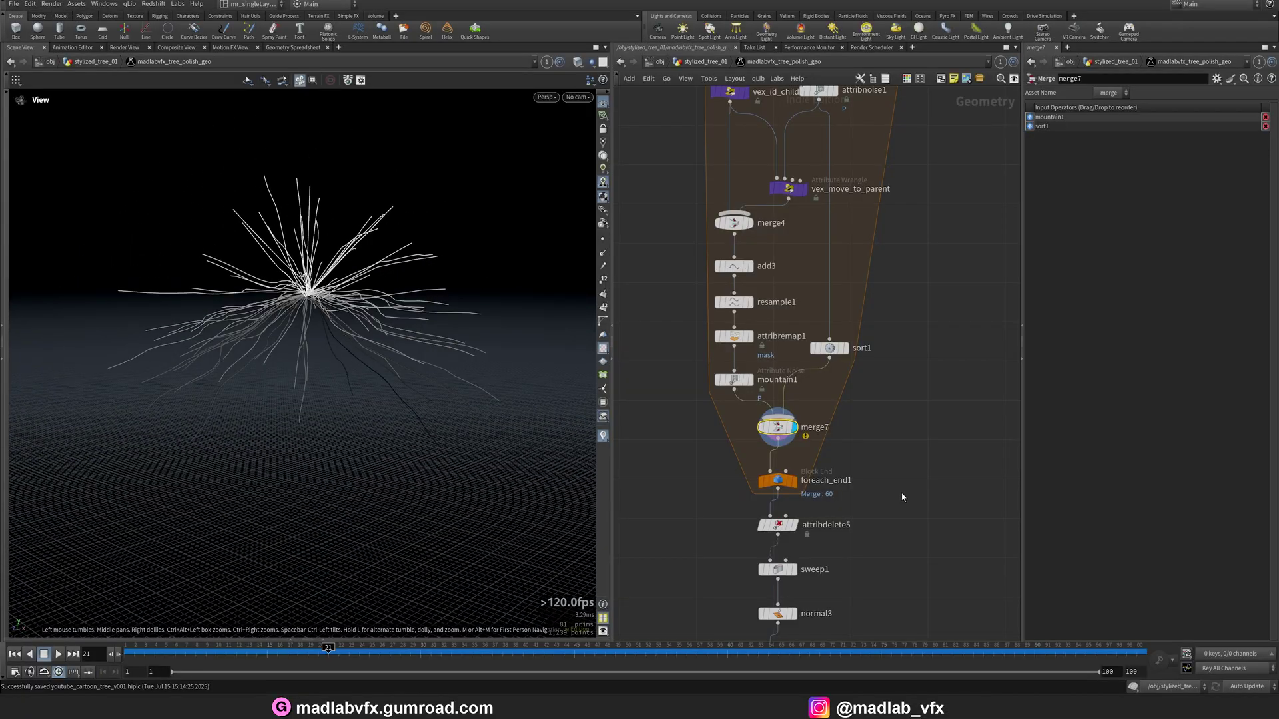
- Display foreach_end1 to preview the mini-branch curves merged from all loop iterations
{"action": "scroll", "coordinate": [901, 492], "scroll_direction": "down", "scroll_amount": 1}
{"action": "middle_click_drag", "start_coordinate": [893, 475], "coordinate": [884, 407]}
{"action": "scroll", "coordinate": [834, 425], "scroll_direction": "up", "scroll_amount": 2}
{"action": "left_click", "coordinate": [805, 405]}
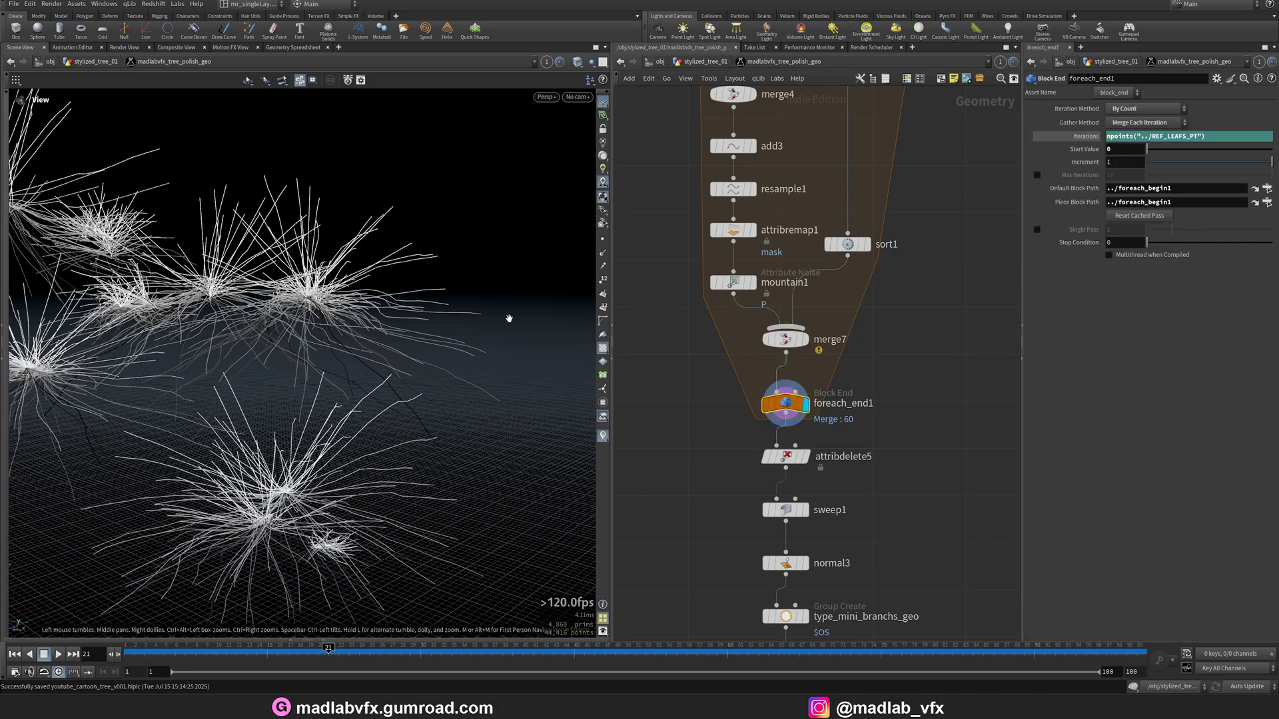
{"action": "right_click_drag", "start_coordinate": [509, 319], "coordinate": [294, 351]}
{"action": "left_click_drag", "start_coordinate": [294, 351], "coordinate": [427, 306]}
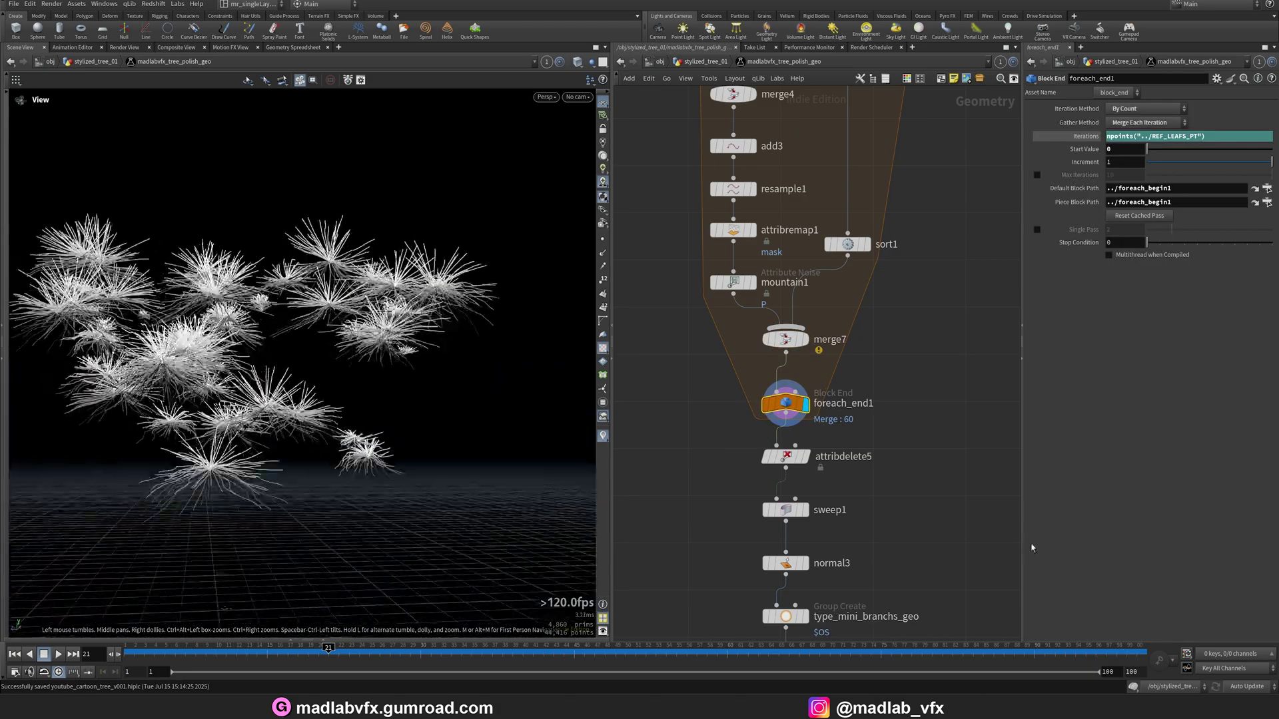
- Display sweep1 with its parameters to preview the mini-branch curves as tube geometry
{"action": "middle_click_drag", "start_coordinate": [934, 480], "coordinate": [965, 297]}
{"action": "scroll", "coordinate": [849, 357], "scroll_direction": "up", "scroll_amount": 2}
{"action": "left_click", "coordinate": [830, 313]}
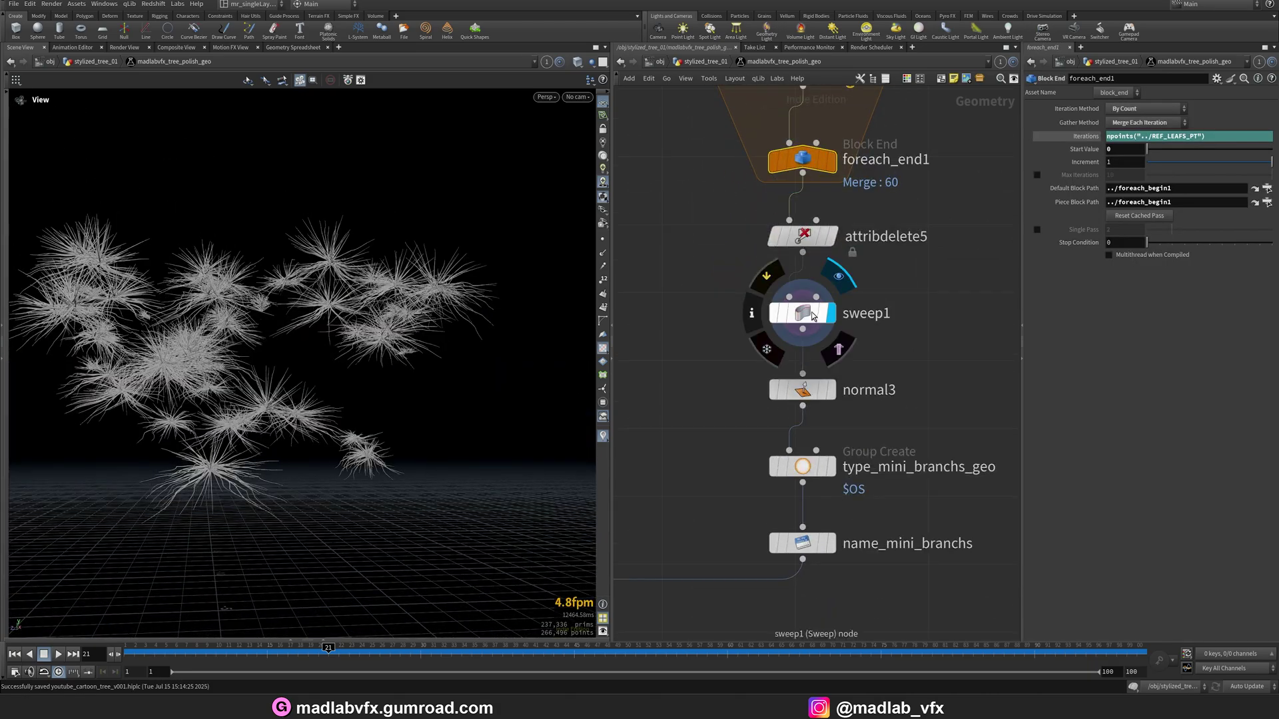
{"action": "left_click", "coordinate": [814, 316]}
{"action": "left_click_drag", "start_coordinate": [426, 333], "coordinate": [431, 373]}
{"action": "middle_click_drag", "start_coordinate": [832, 397], "coordinate": [832, 372]}
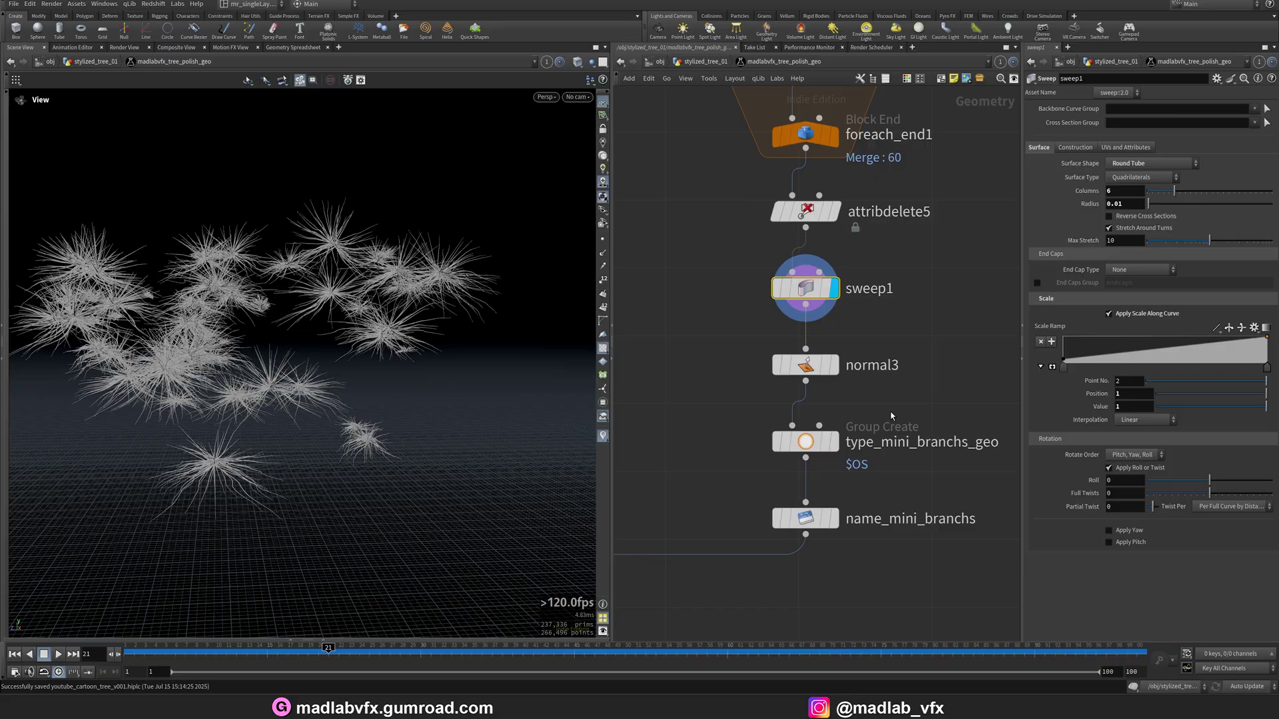
- Display normal3, then name_mini_branchs at the end of the mini-branch chain
{"action": "left_click", "coordinate": [832, 372]}
{"action": "scroll", "coordinate": [852, 523], "scroll_direction": "down", "scroll_amount": 3}
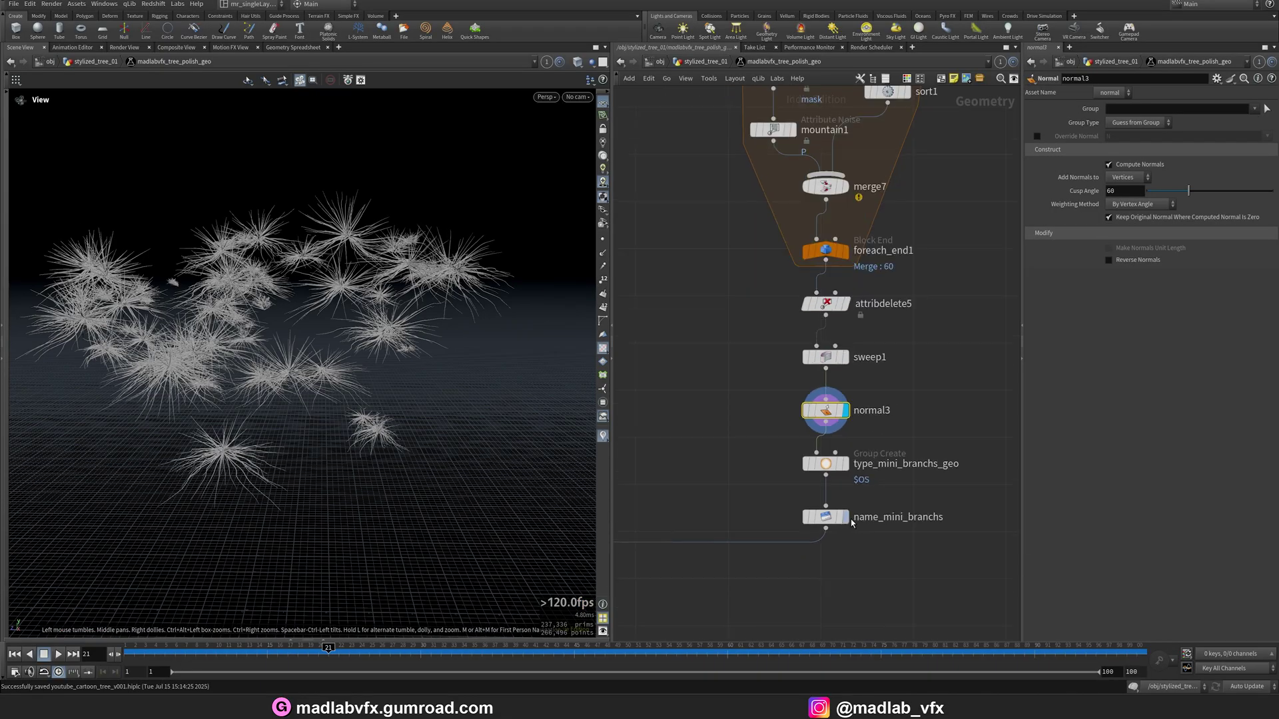
{"action": "left_click", "coordinate": [844, 518]}
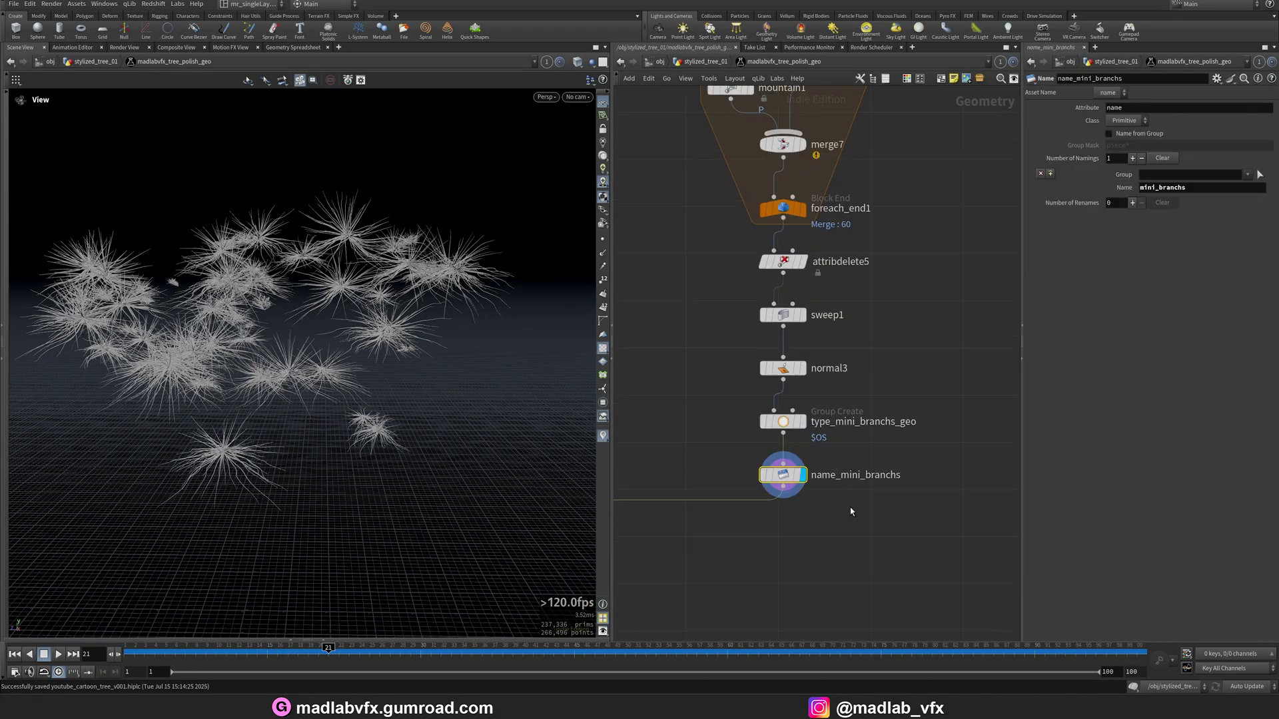
- Display the tree_geometry output below merge8 and examine the assembled trunk, mini branches and leaves
{"action": "scroll", "coordinate": [686, 492], "scroll_direction": "down", "scroll_amount": 4}
{"action": "middle_click_drag", "start_coordinate": [686, 492], "coordinate": [990, 356]}
{"action": "middle_click_drag", "start_coordinate": [828, 465], "coordinate": [893, 360]}
{"action": "scroll", "coordinate": [818, 473], "scroll_direction": "up", "scroll_amount": 4}
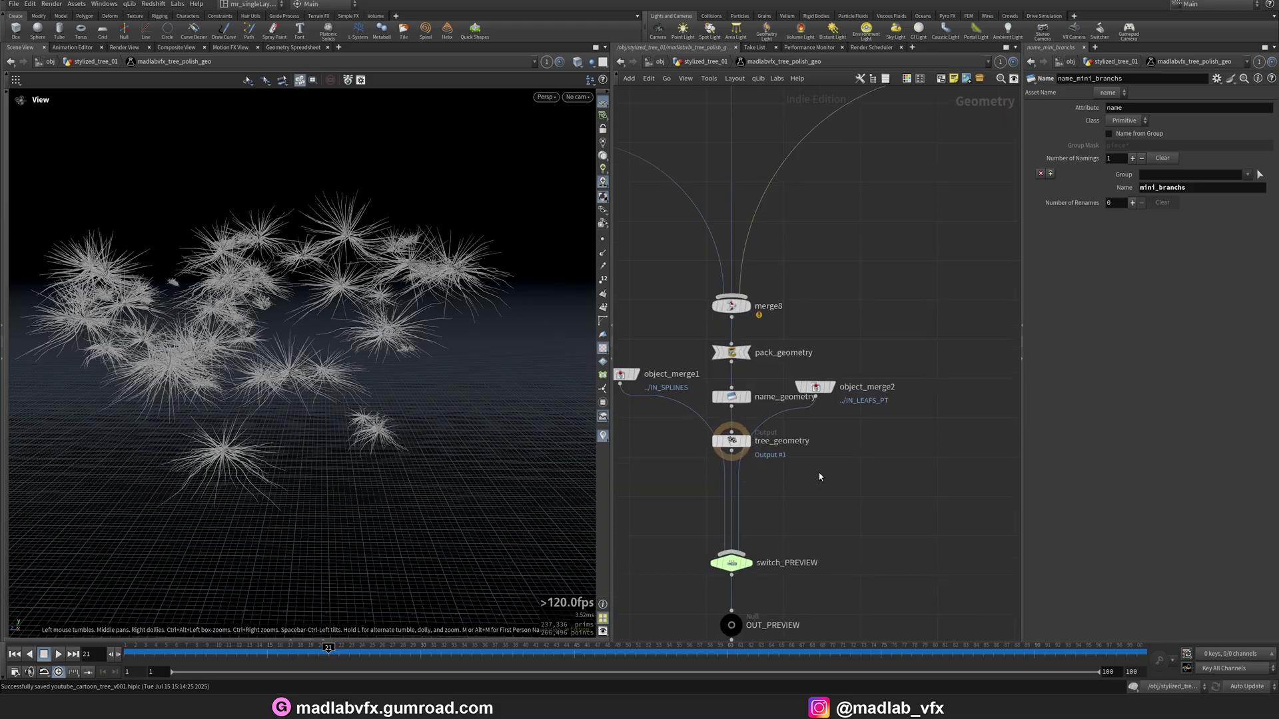
{"action": "scroll", "coordinate": [776, 446], "scroll_direction": "up", "scroll_amount": 3}
{"action": "left_click", "coordinate": [751, 412]}
{"action": "scroll", "coordinate": [394, 403], "scroll_direction": "up", "scroll_amount": 4}
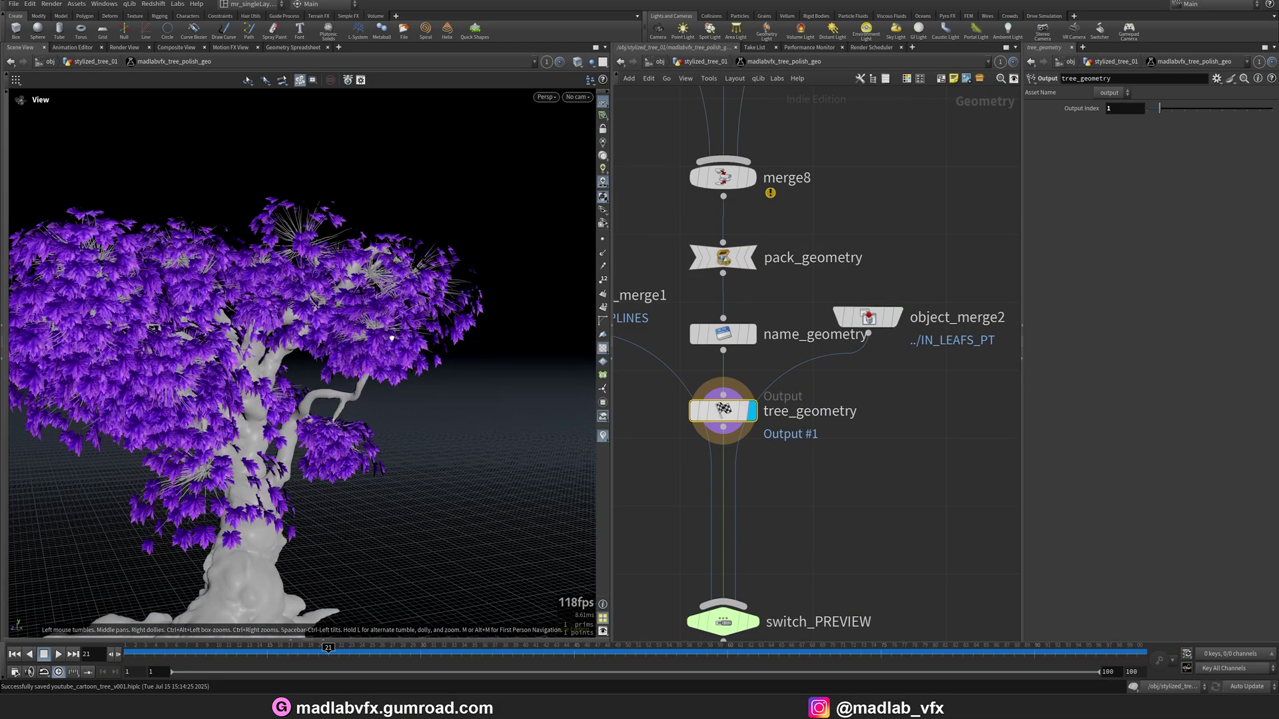
{"action": "middle_click_drag", "start_coordinate": [820, 467], "coordinate": [803, 452]}
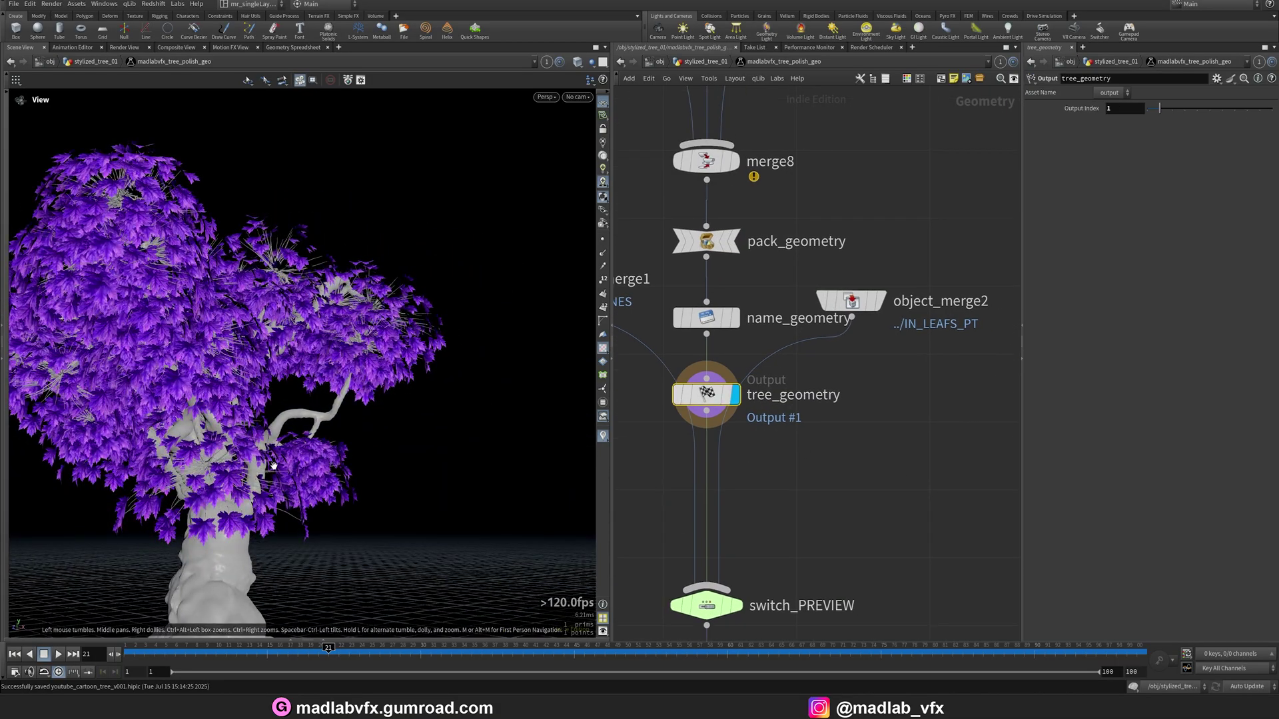
{"action": "scroll", "coordinate": [273, 465], "scroll_direction": "up", "scroll_amount": 6}
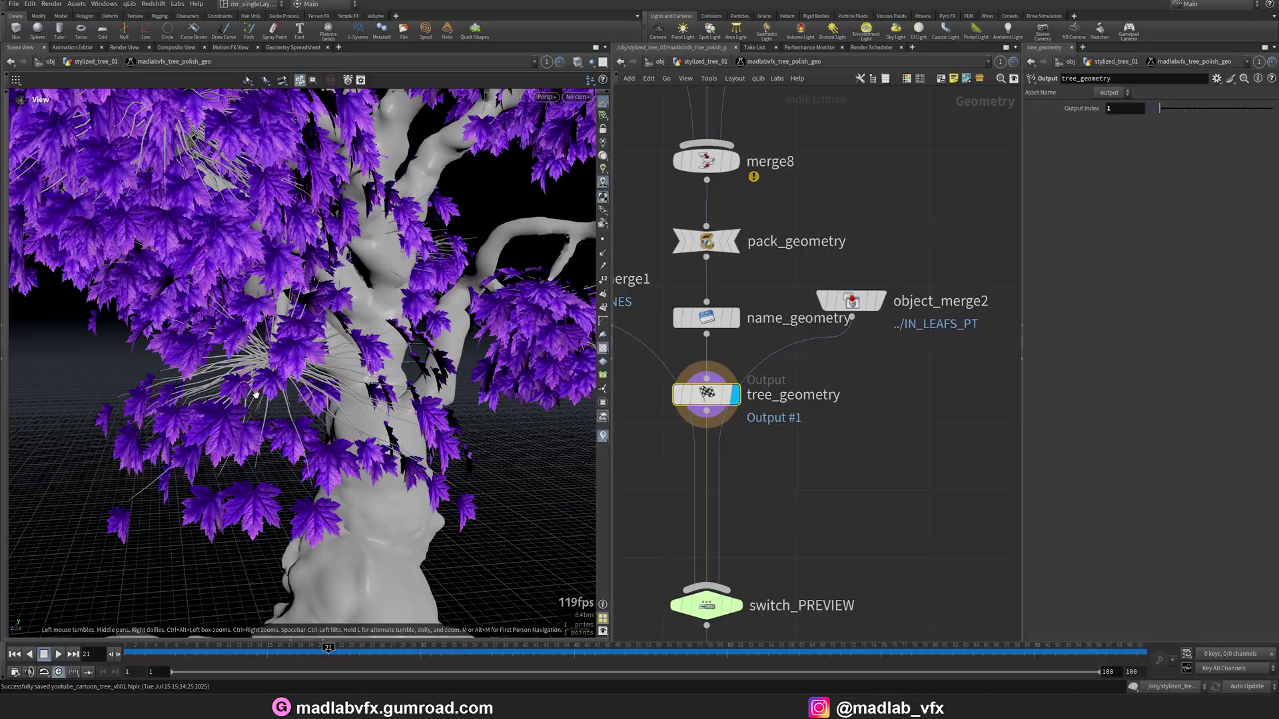
{"action": "left_click_drag", "start_coordinate": [220, 378], "coordinate": [262, 380]}
{"action": "scroll", "coordinate": [317, 369], "scroll_direction": "down", "scroll_amount": 4}
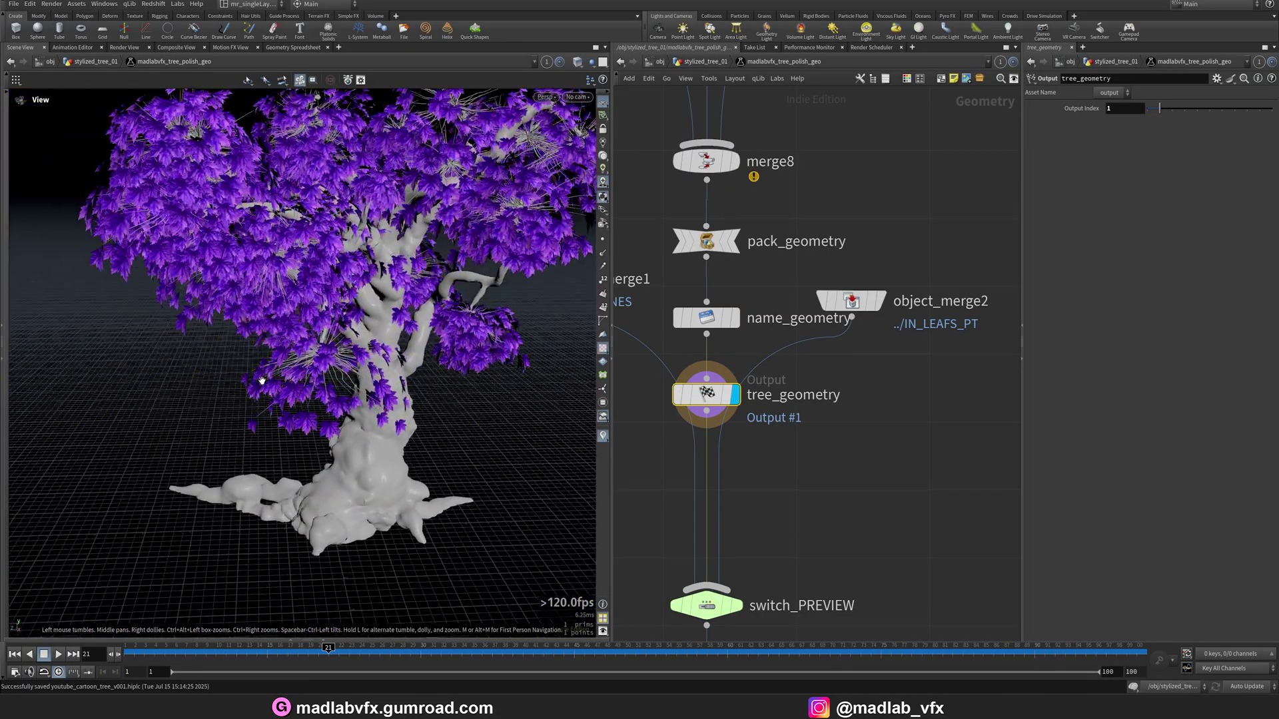
{"action": "scroll", "coordinate": [912, 520], "scroll_direction": "down", "scroll_amount": 2}
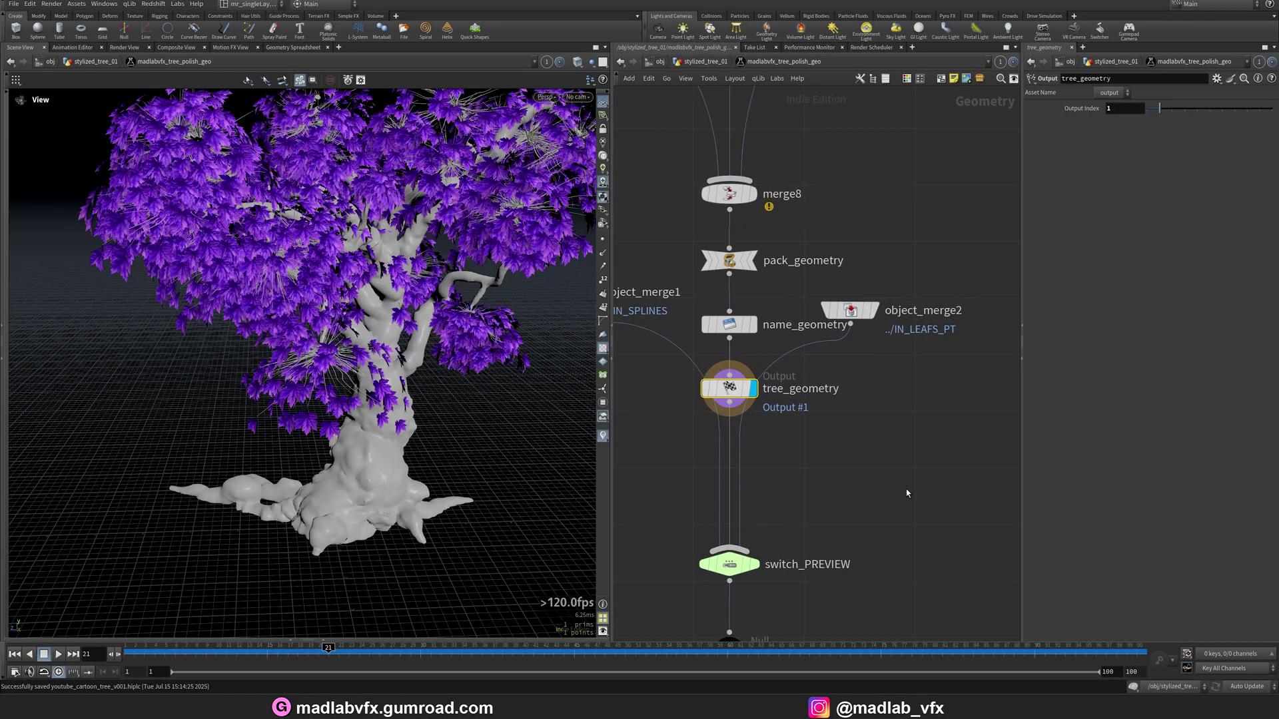
- Return to stylized_tree_01, enter the madlabvfx_grass_and_rocks node and widen the network editor
{"action": "key", "text": "u"}
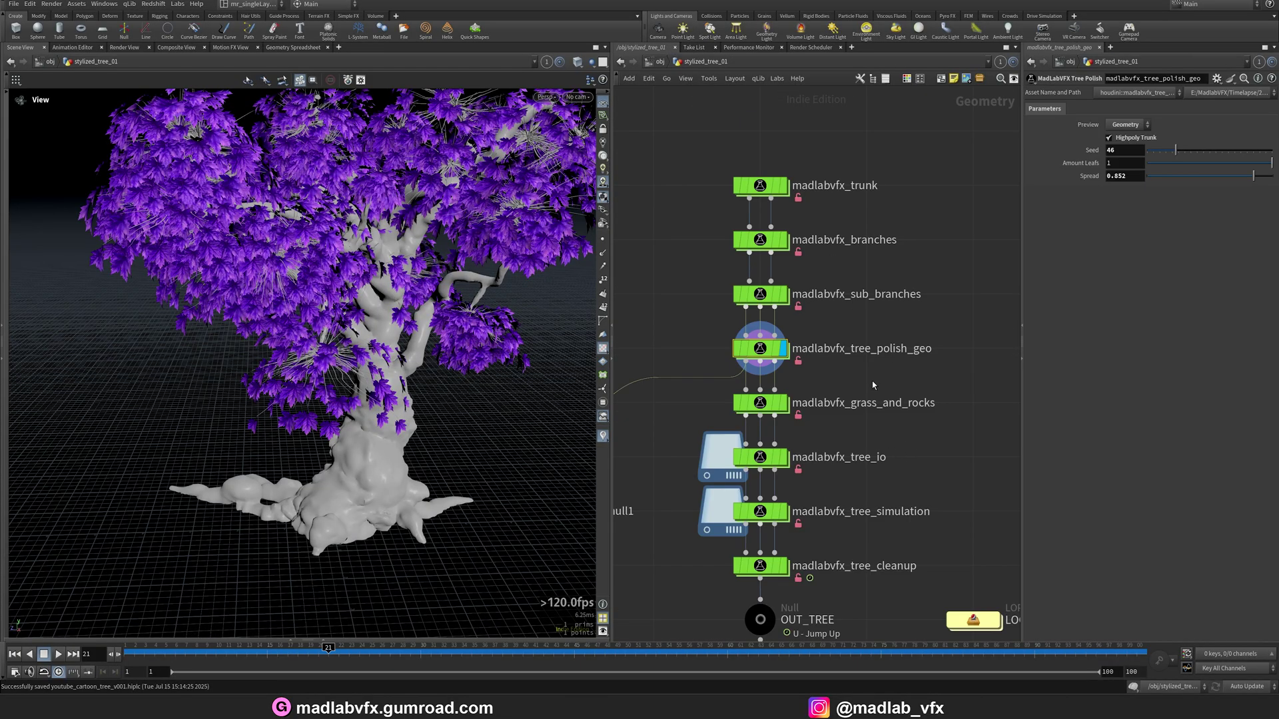
{"action": "left_click", "coordinate": [796, 409]}
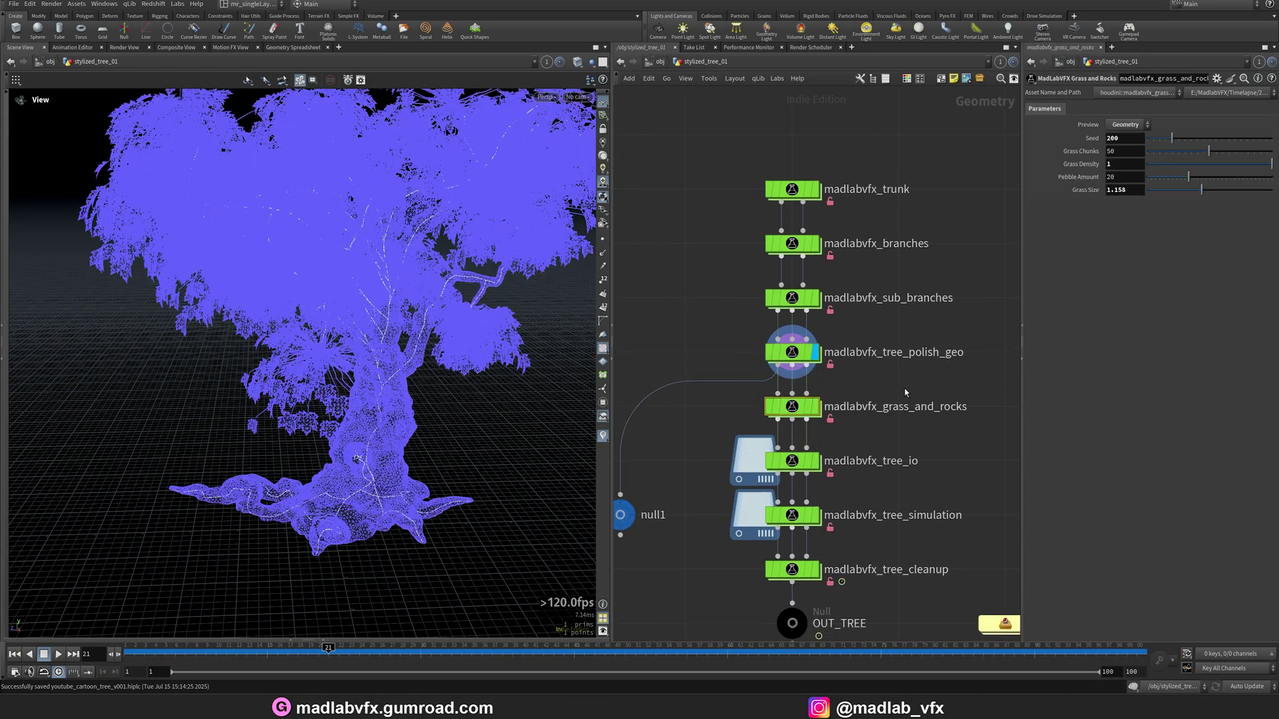
{"action": "double_click", "coordinate": [797, 409]}
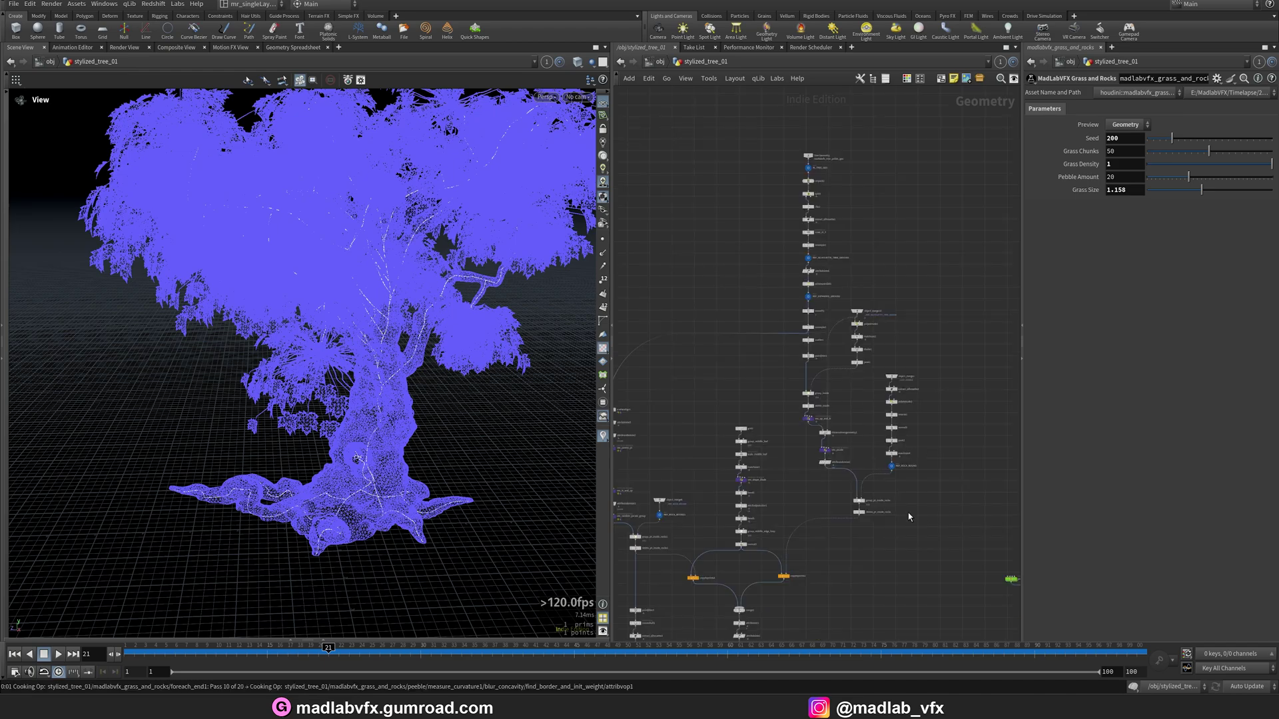
{"action": "left_click_drag", "start_coordinate": [1023, 503], "coordinate": [1146, 508]}
{"action": "middle_click_drag", "start_coordinate": [1010, 528], "coordinate": [1027, 491]}
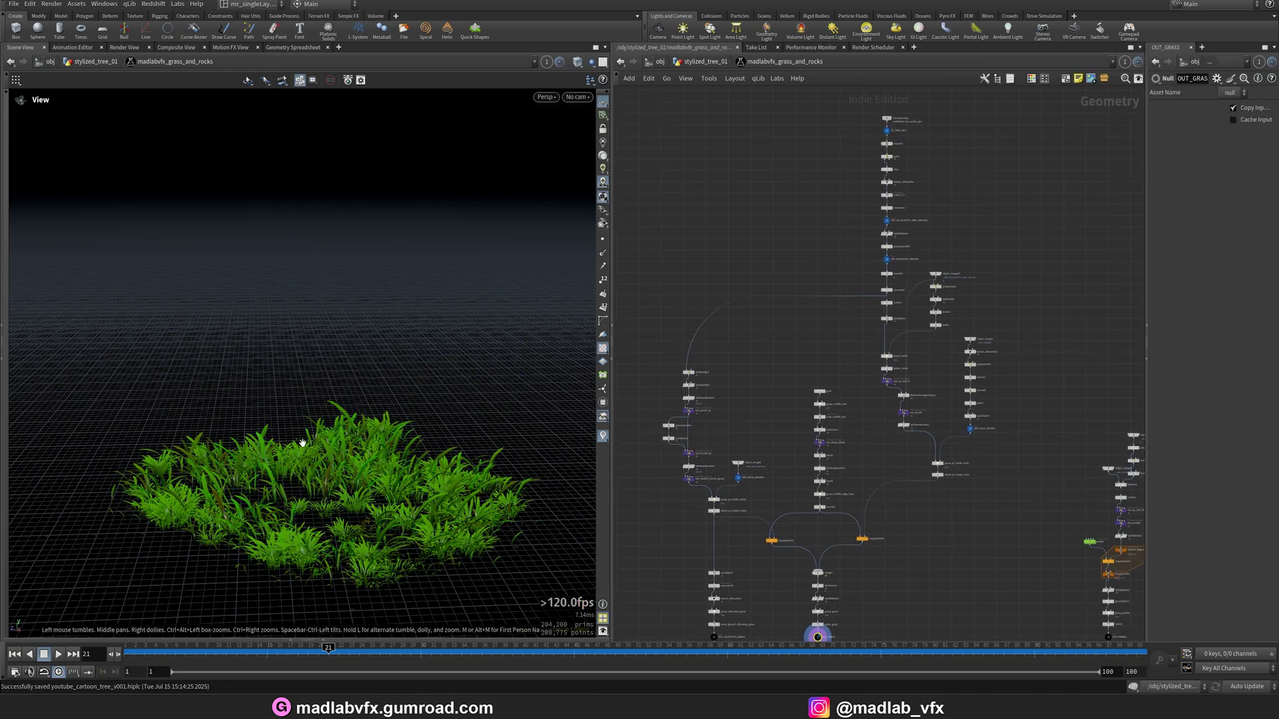
- Examine the OUT_GRASS result up close and locate its null in the network
{"action": "left_click_drag", "start_coordinate": [303, 442], "coordinate": [366, 385]}
{"action": "right_click_drag", "start_coordinate": [366, 386], "coordinate": [658, 466]}
{"action": "scroll", "coordinate": [892, 531], "scroll_direction": "down", "scroll_amount": 2}
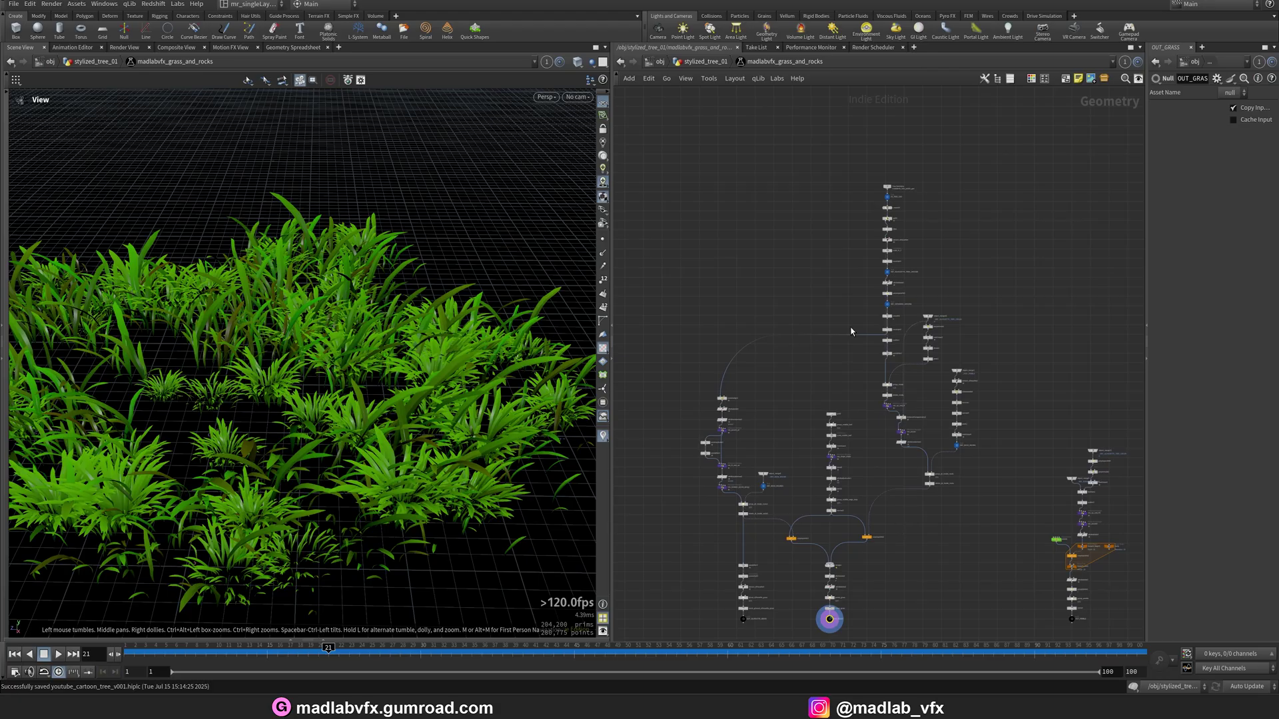
{"action": "middle_click_drag", "start_coordinate": [852, 331], "coordinate": [856, 171]}
{"action": "scroll", "coordinate": [849, 495], "scroll_direction": "up", "scroll_amount": 5}
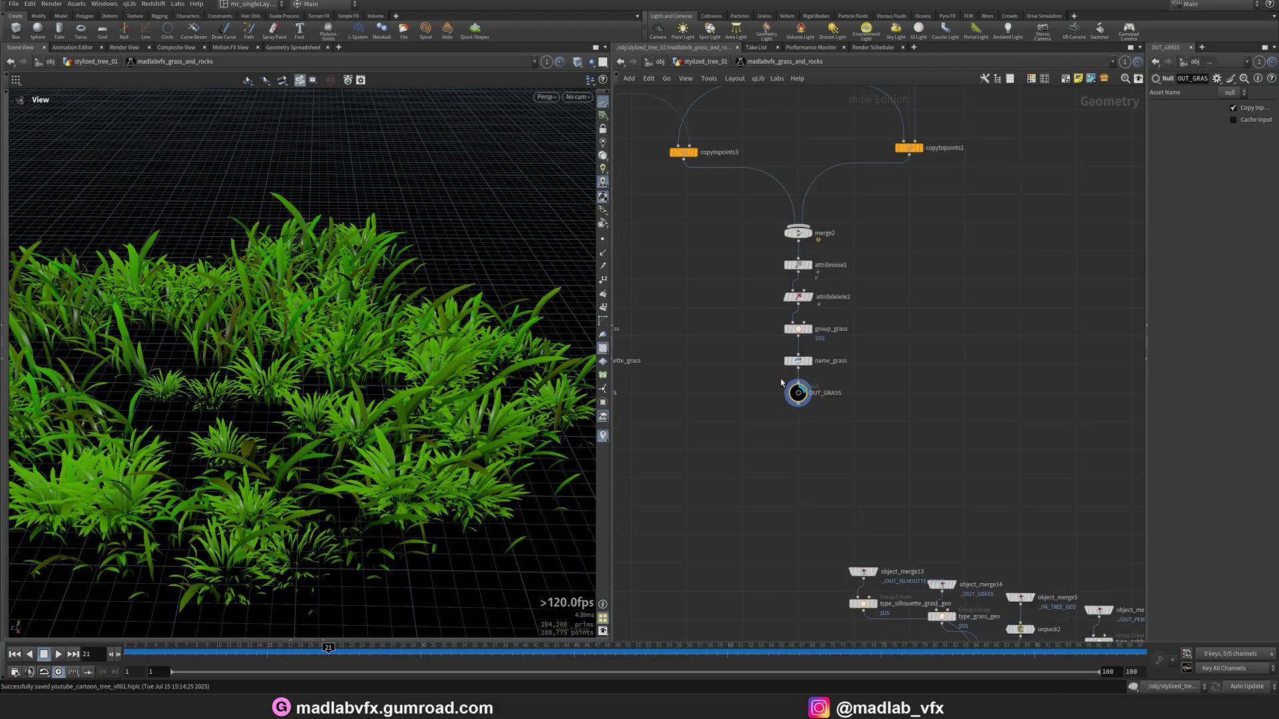
- Display OUT_SILHOUTTE_GRASS to preview the ground silhouette of the grass
{"action": "middle_click_drag", "start_coordinate": [640, 396], "coordinate": [749, 399]}
{"action": "scroll", "coordinate": [751, 407], "scroll_direction": "up", "scroll_amount": 1}
{"action": "left_click_drag", "start_coordinate": [413, 379], "coordinate": [455, 415]}
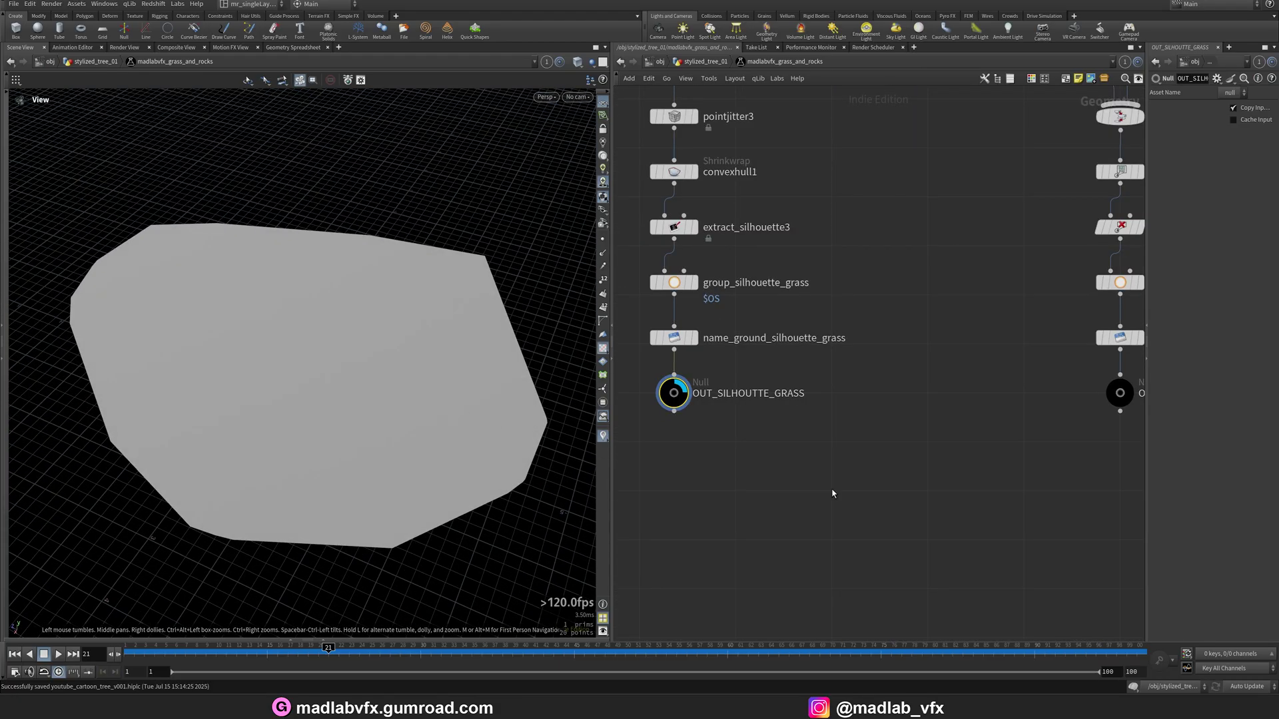
- Compare OUT_GRASS with OUT_SILHOUTTE_GRASS by switching the display between them, ending on OUT_GRASS
{"action": "scroll", "coordinate": [832, 494], "scroll_direction": "down", "scroll_amount": 1}
{"action": "middle_click_drag", "start_coordinate": [1032, 446], "coordinate": [860, 444]}
{"action": "left_click", "coordinate": [904, 403]}
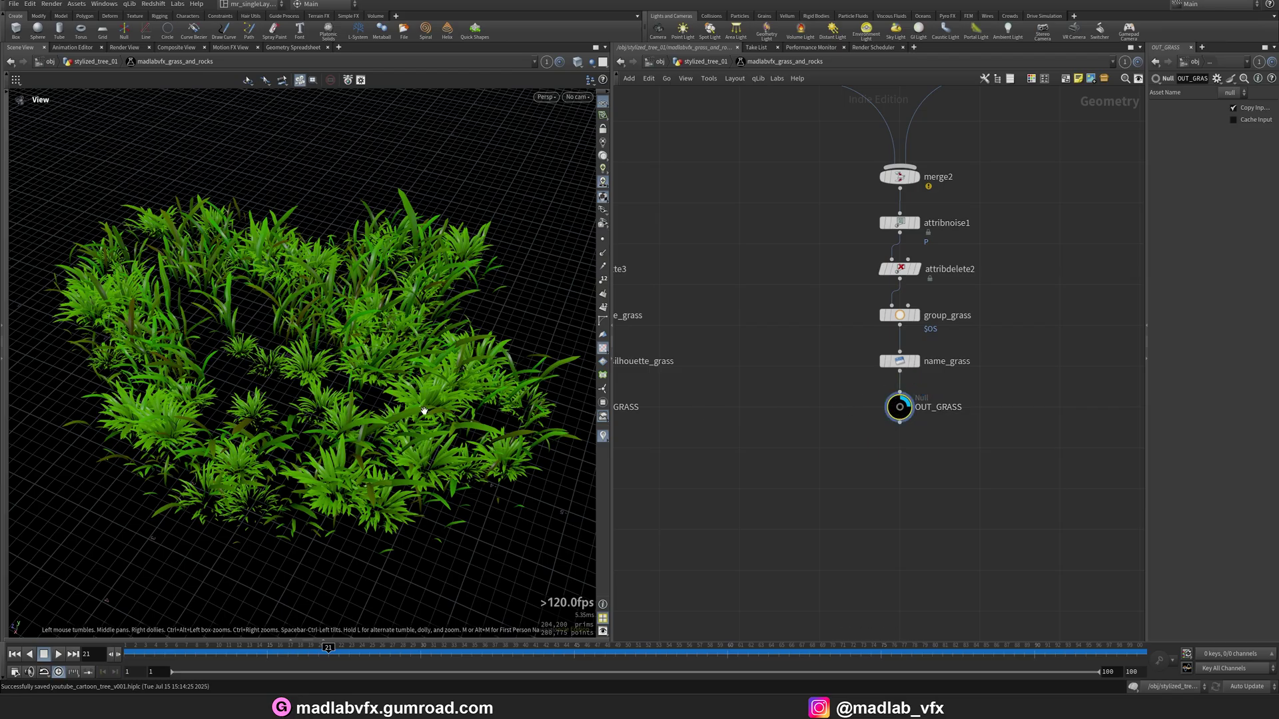
{"action": "middle_click_drag", "start_coordinate": [727, 435], "coordinate": [884, 432]}
{"action": "left_click", "coordinate": [690, 402]}
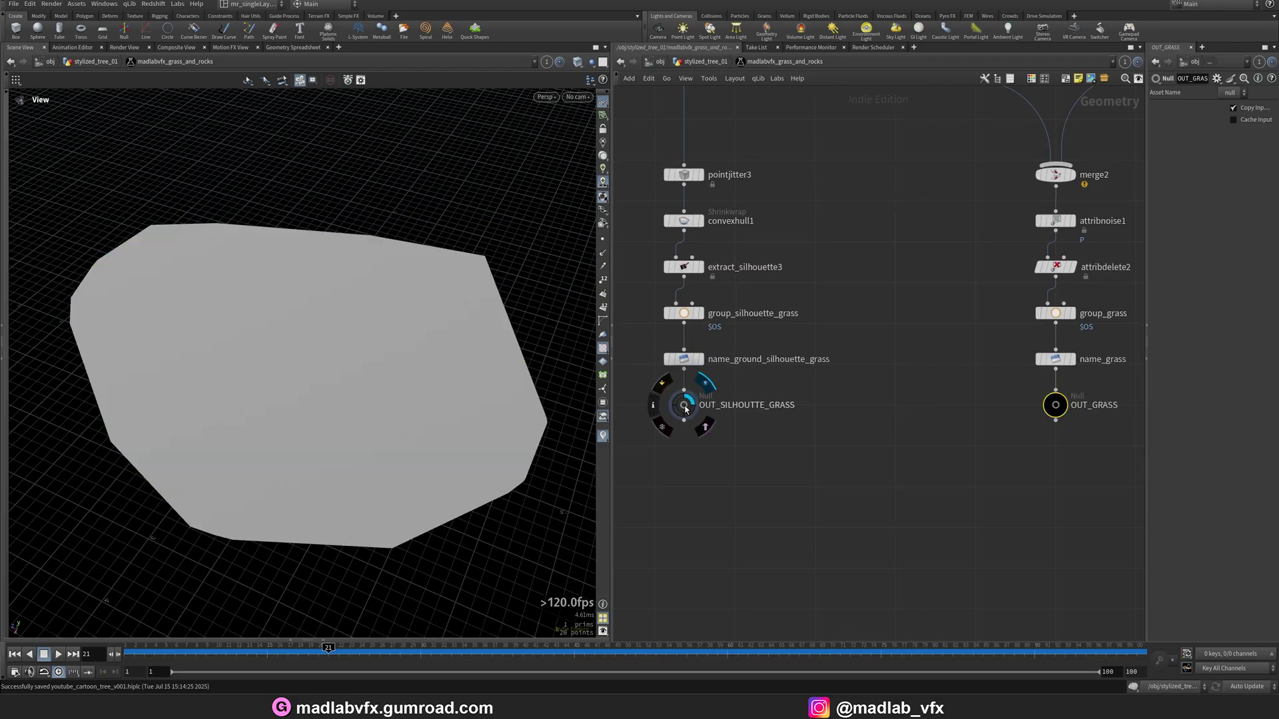
{"action": "left_click", "coordinate": [1062, 403]}
- Go to the start of the grass network and display IN_TREE_GEO to preview the incoming tree
{"action": "scroll", "coordinate": [893, 447], "scroll_direction": "down", "scroll_amount": 4}
{"action": "middle_click_drag", "start_coordinate": [893, 447], "coordinate": [813, 640]}
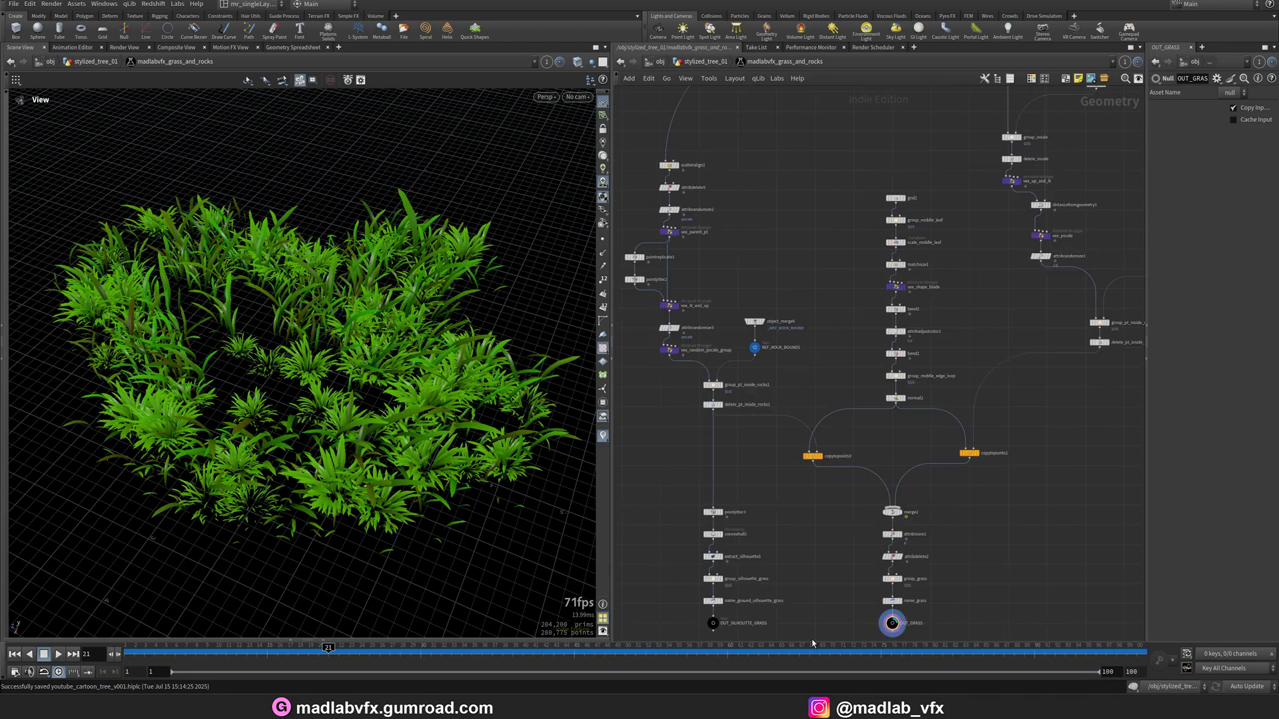
{"action": "middle_click_drag", "start_coordinate": [829, 305], "coordinate": [799, 566]}
{"action": "middle_click_drag", "start_coordinate": [828, 334], "coordinate": [702, 510]}
{"action": "scroll", "coordinate": [828, 326], "scroll_direction": "up", "scroll_amount": 2}
{"action": "middle_click_drag", "start_coordinate": [896, 151], "coordinate": [867, 247]}
{"action": "scroll", "coordinate": [867, 247], "scroll_direction": "up", "scroll_amount": 2}
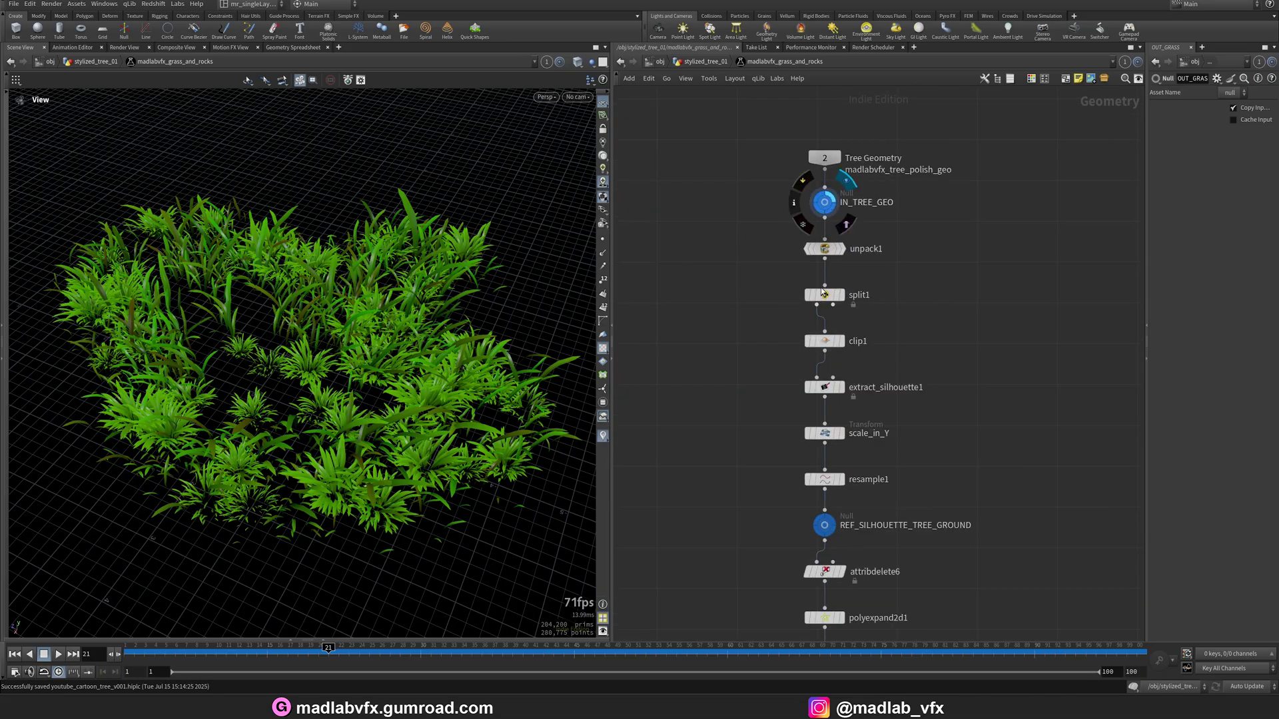
{"action": "key", "text": "r"}
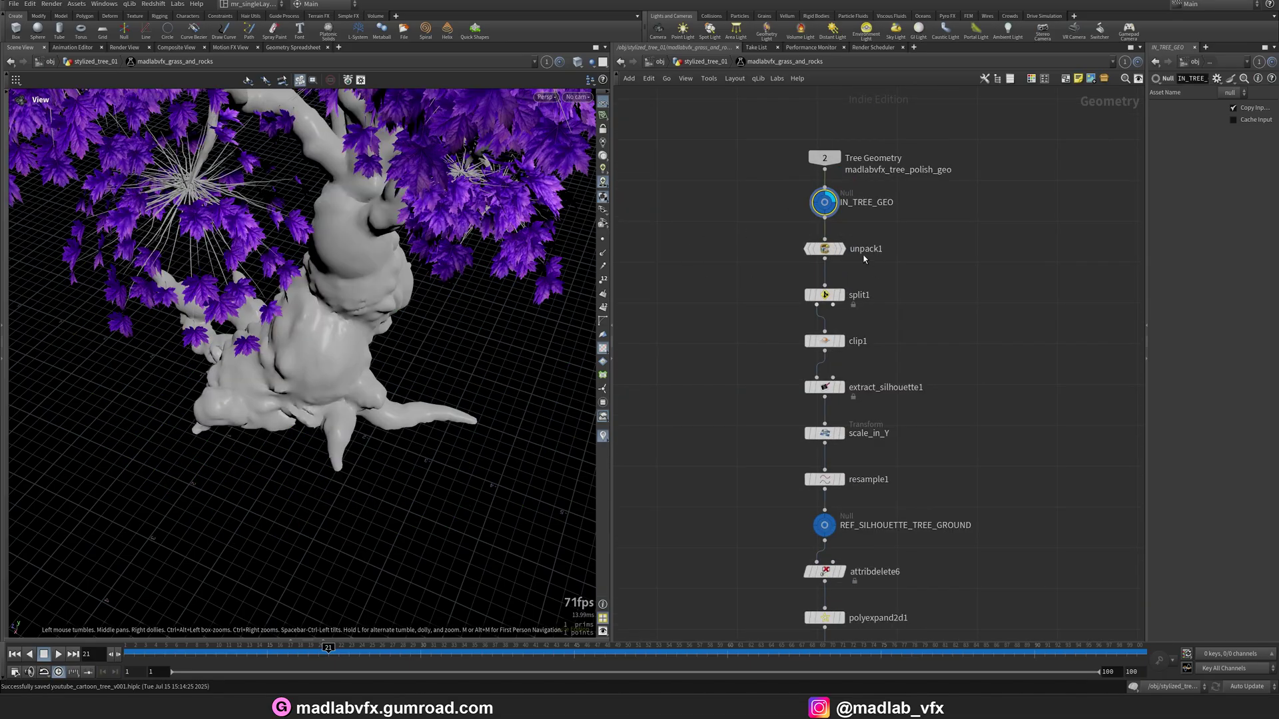
- Compare the split1 and clip1 outputs to preview the tree base before and after clipping
{"action": "left_click", "coordinate": [844, 341]}
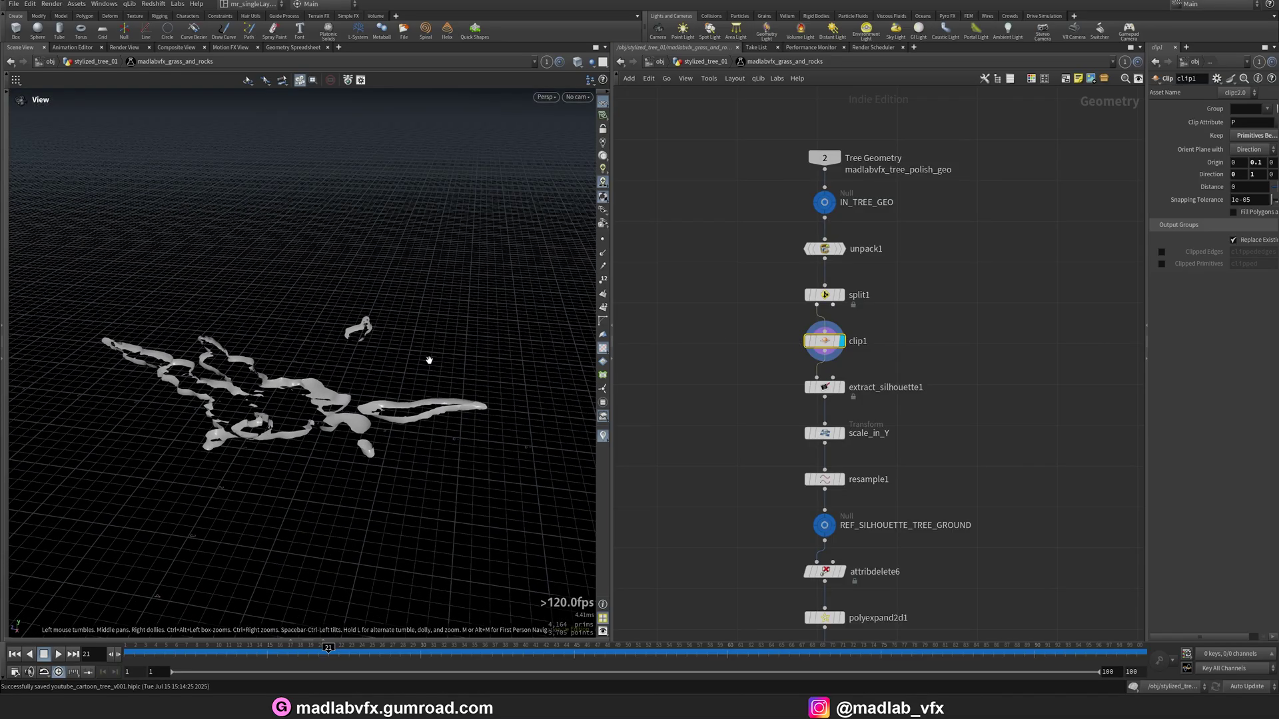
{"action": "left_click", "coordinate": [843, 295]}
{"action": "mouse_move", "coordinate": [319, 413]}
{"action": "left_mouse_down"}
{"action": "mouse_move", "coordinate": [345, 328]}
{"action": "mouse_move", "coordinate": [333, 410]}
{"action": "left_mouse_up"}
{"action": "left_click", "coordinate": [842, 341]}
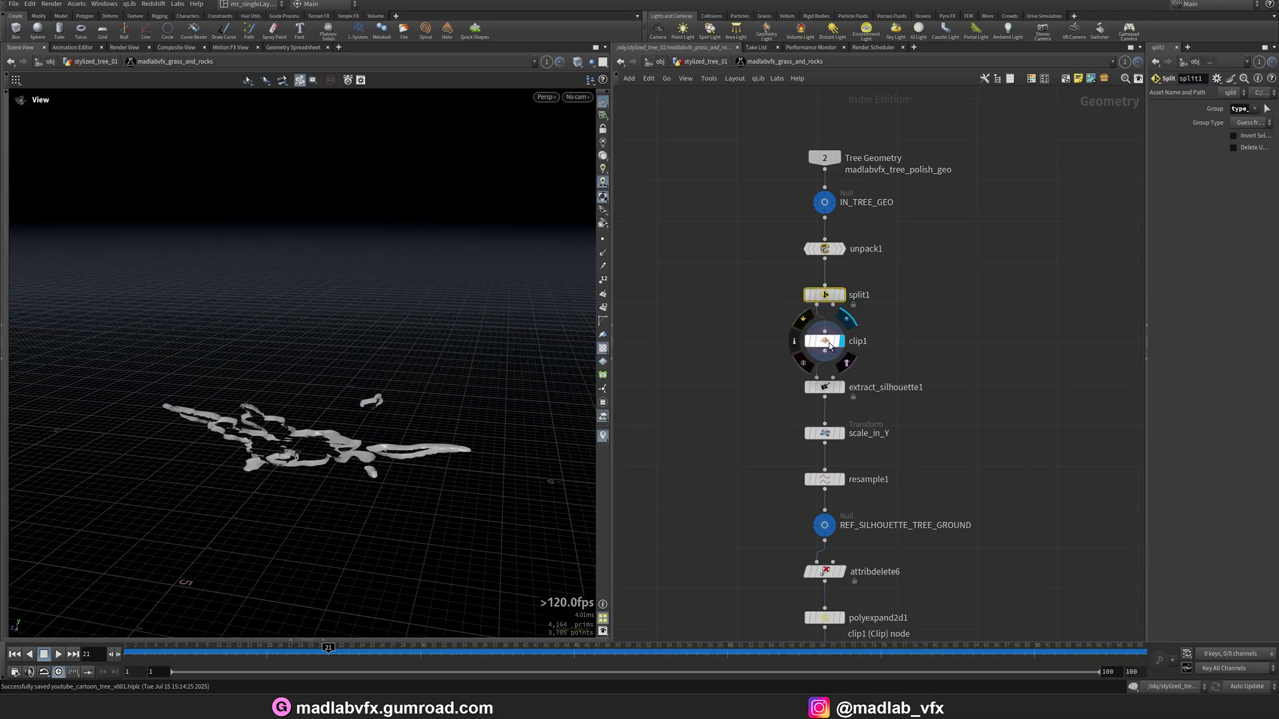
{"action": "left_click_drag", "start_coordinate": [294, 368], "coordinate": [349, 410]}
- Display resample2 below REF_EXPANDED_GROUND and show the expanded ground outline in wireframe
{"action": "scroll", "coordinate": [914, 460], "scroll_direction": "down", "scroll_amount": 4}
{"action": "middle_click_drag", "start_coordinate": [923, 541], "coordinate": [909, 359]}
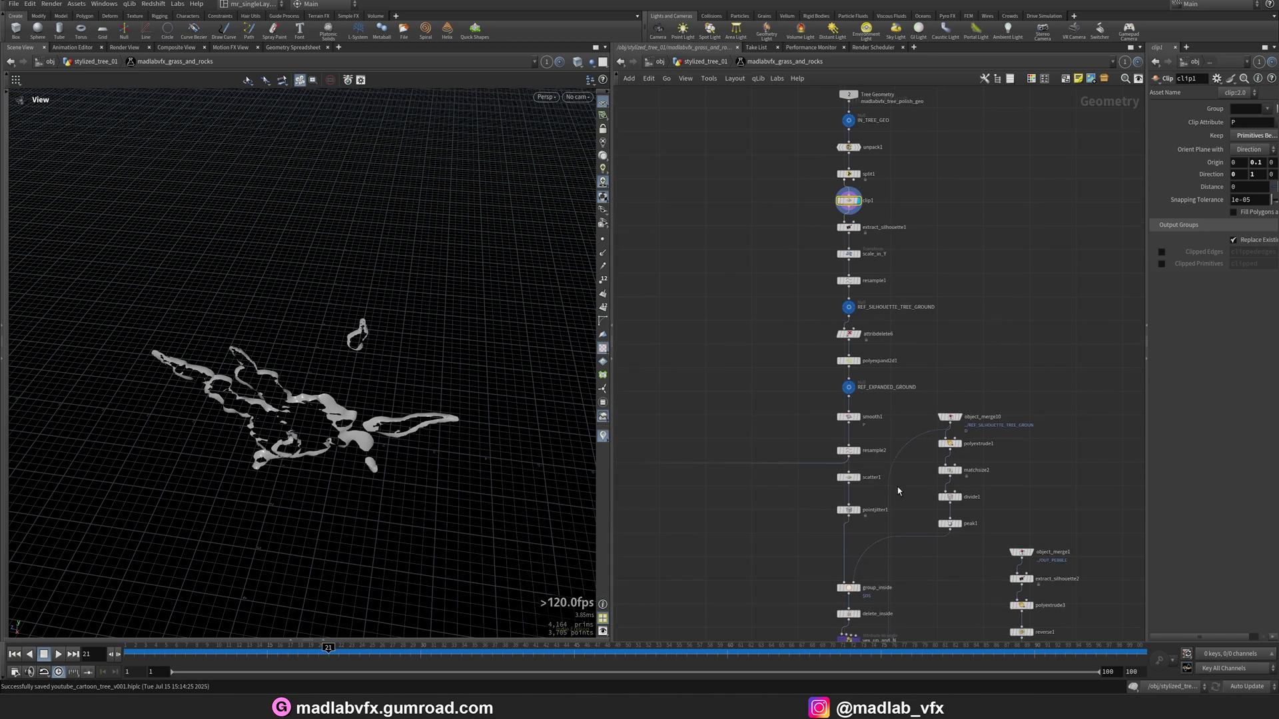
{"action": "scroll", "coordinate": [869, 482], "scroll_direction": "up", "scroll_amount": 3}
{"action": "left_click", "coordinate": [852, 429]}
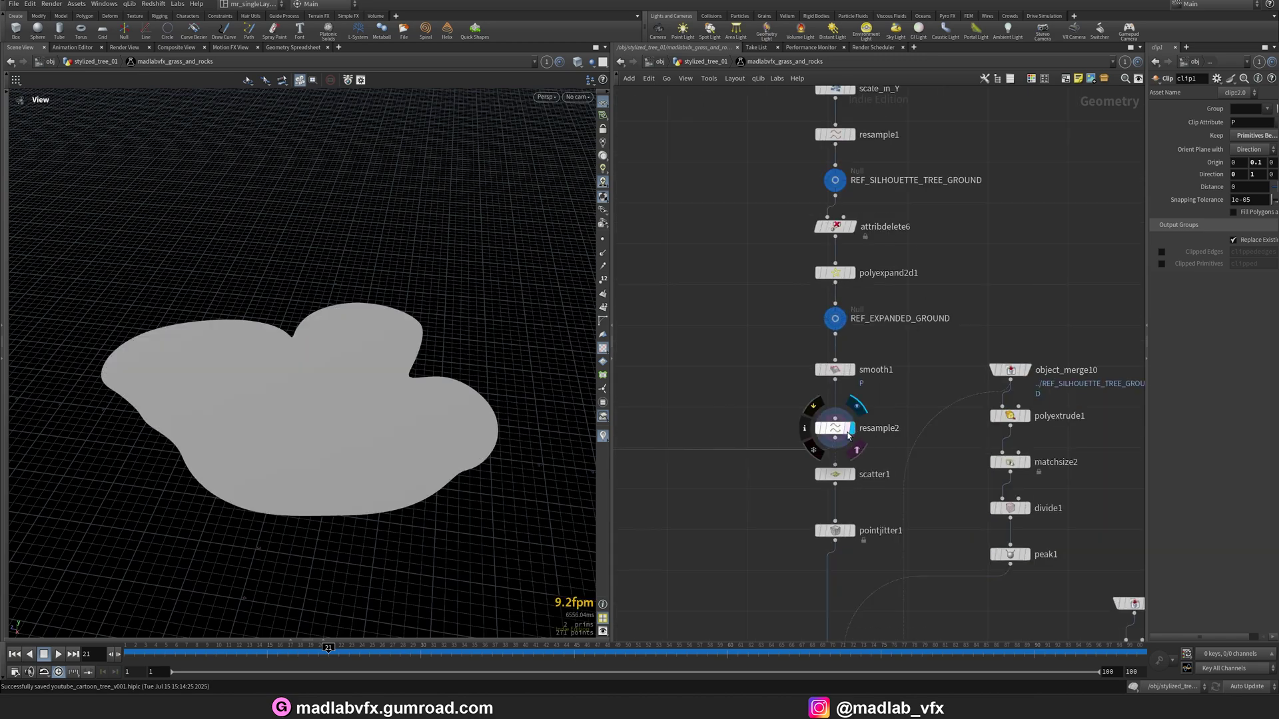
{"action": "left_click", "coordinate": [829, 428]}
{"action": "key", "text": "w"}
{"action": "scroll", "coordinate": [909, 247], "scroll_direction": "down", "scroll_amount": 3}
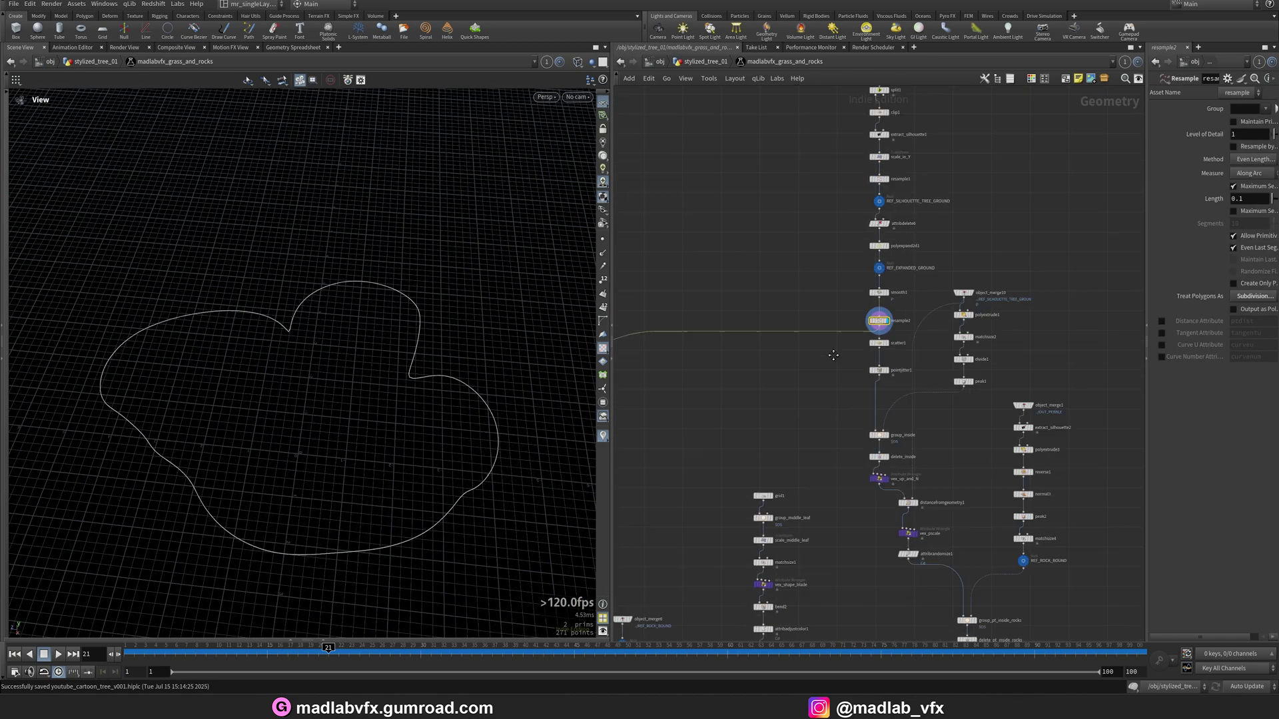
- Follow the resample2 connection to the grass scatter branch and display scatteralign1
{"action": "middle_click_drag", "start_coordinate": [752, 429], "coordinate": [957, 261]}
{"action": "scroll", "coordinate": [766, 347], "scroll_direction": "up", "scroll_amount": 3}
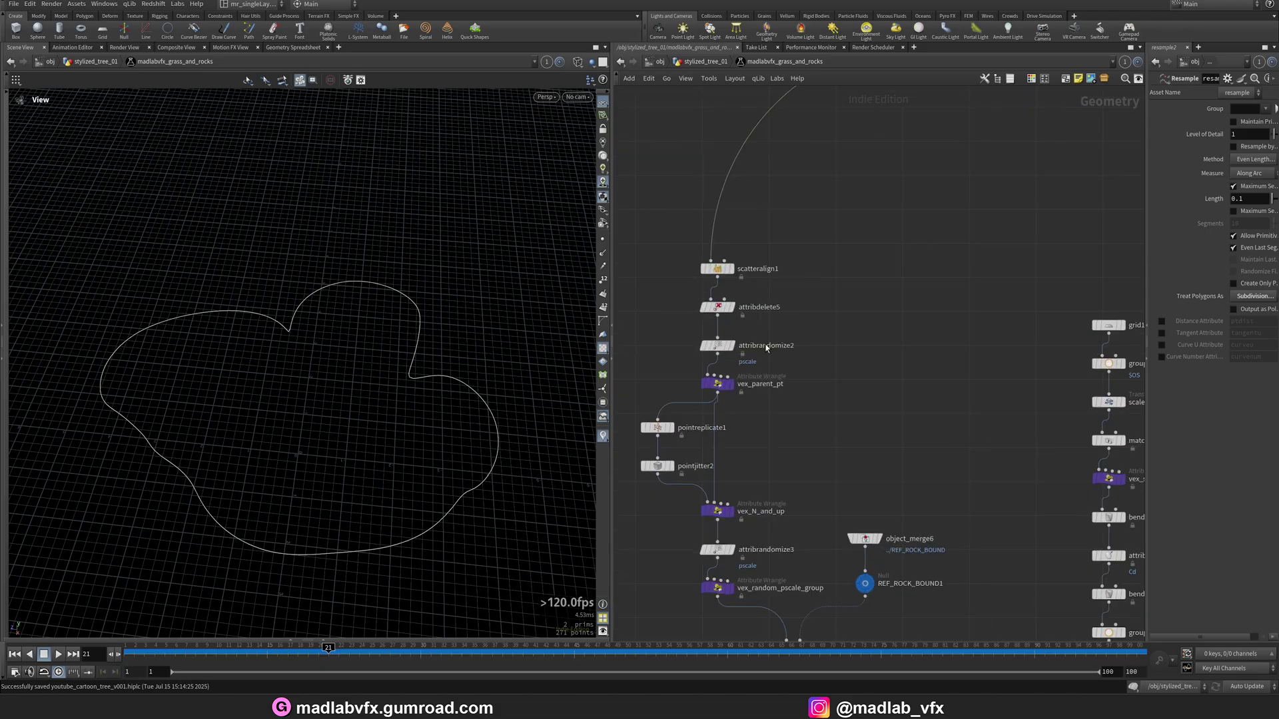
{"action": "left_click", "coordinate": [732, 269]}
{"action": "left_click", "coordinate": [718, 269]}
- Display vex_random_pscale_group and examine the clustered grass scatter points
{"action": "scroll", "coordinate": [758, 504], "scroll_direction": "up", "scroll_amount": 2}
{"action": "middle_click_drag", "start_coordinate": [758, 505], "coordinate": [754, 326]}
{"action": "left_click", "coordinate": [735, 408]}
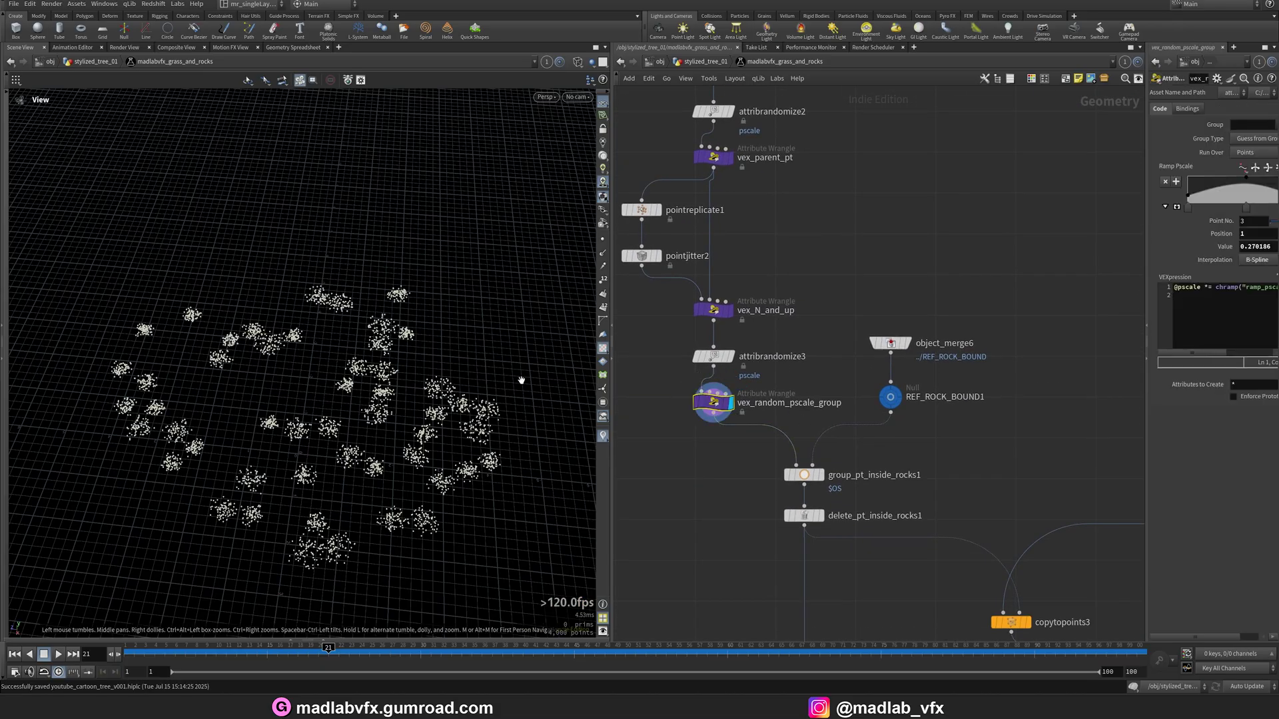
{"action": "left_click_drag", "start_coordinate": [522, 380], "coordinate": [458, 321]}
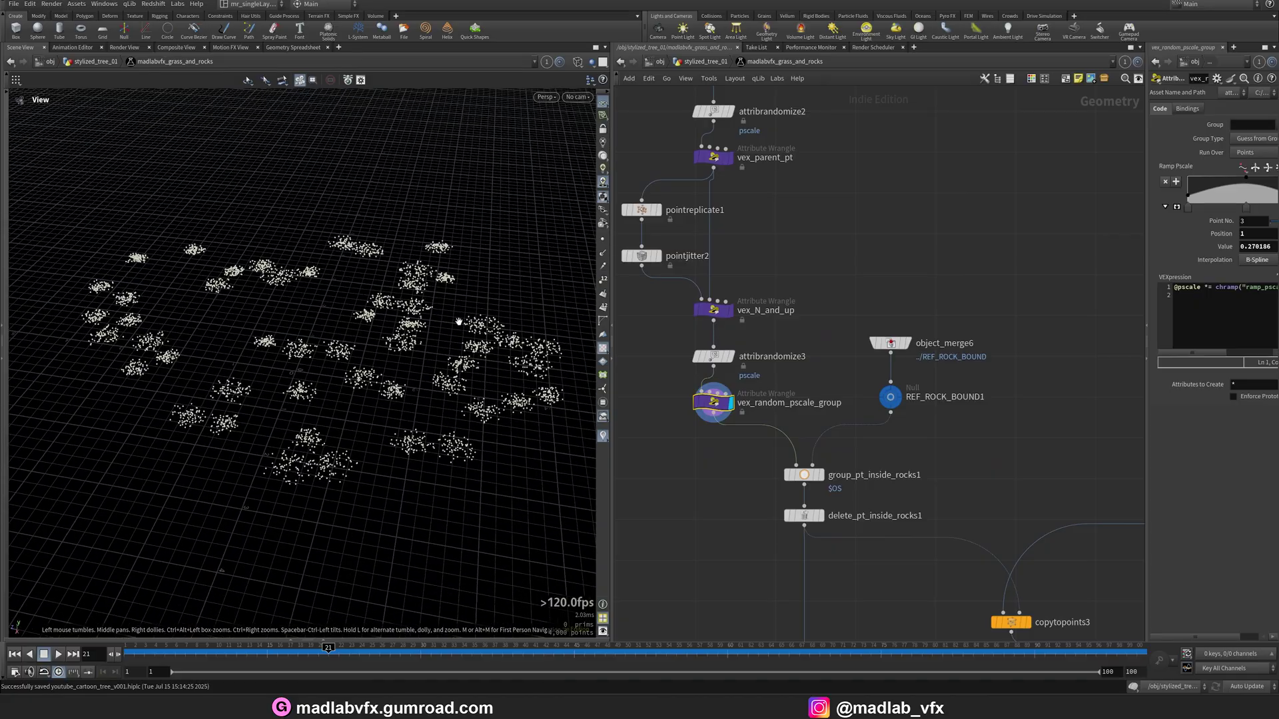
- Display the grass clumps from copytopoints3, and inspect the grid1 strip that starts the grass blade chain
{"action": "left_click", "coordinate": [826, 475]}
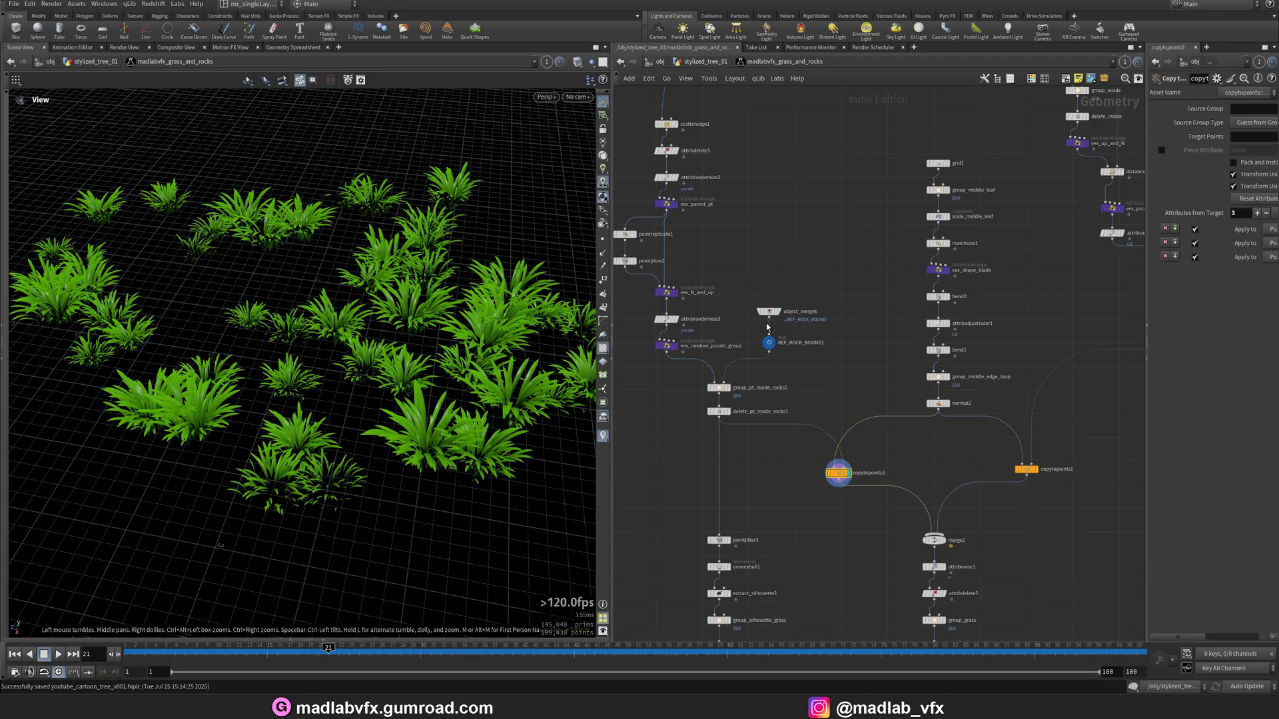
{"action": "middle_click_drag", "start_coordinate": [866, 247], "coordinate": [857, 253]}
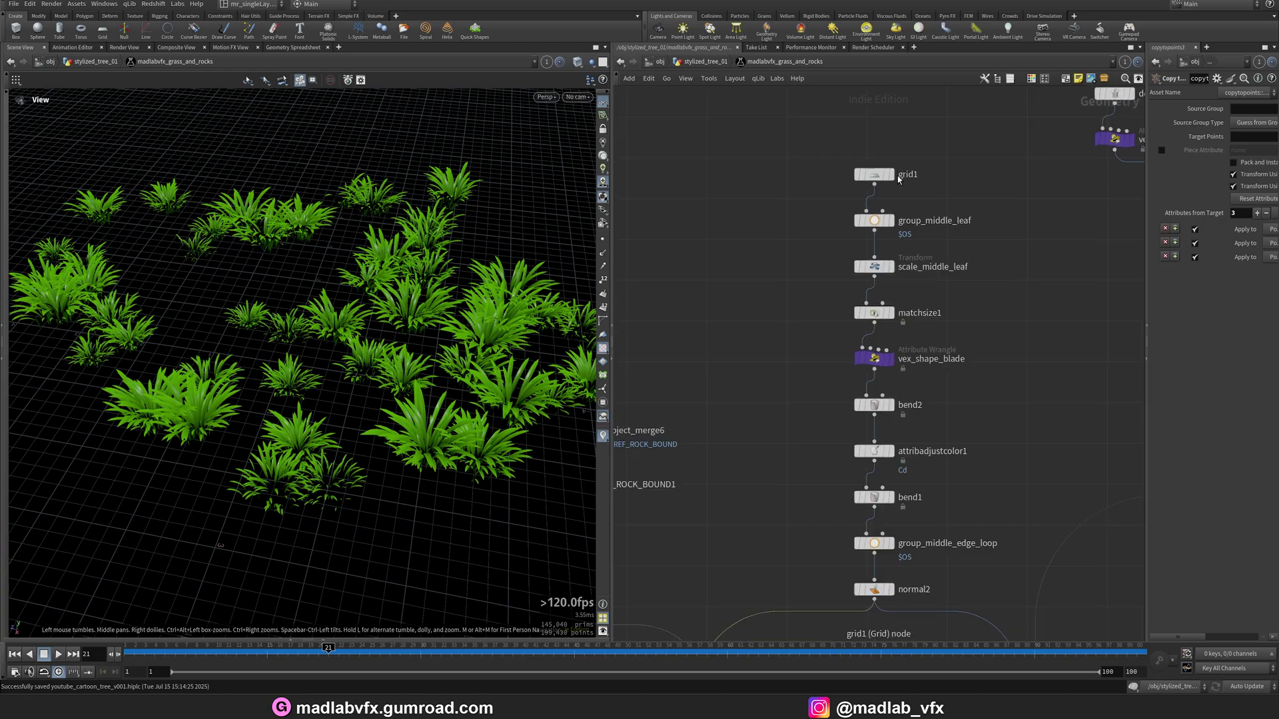
{"action": "left_click", "coordinate": [893, 176]}
{"action": "scroll", "coordinate": [981, 253], "scroll_direction": "up", "scroll_amount": 1}
{"action": "left_click_drag", "start_coordinate": [569, 268], "coordinate": [411, 265]}
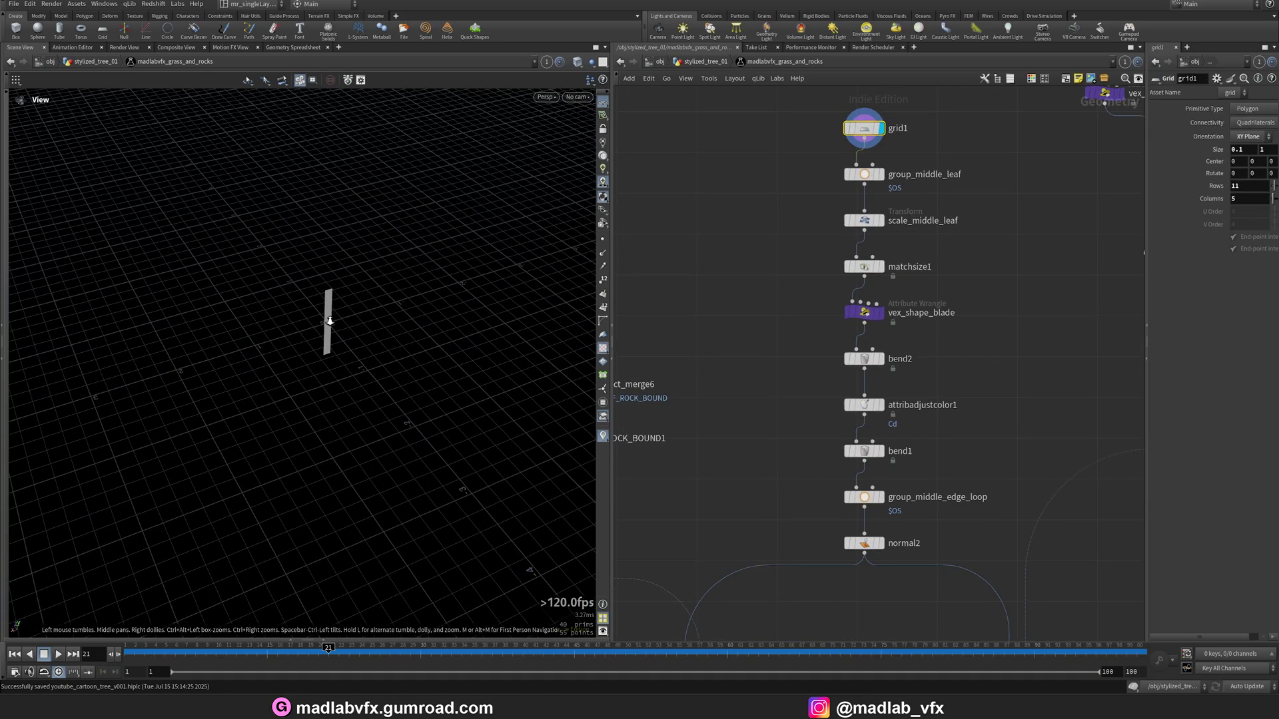
{"action": "scroll", "coordinate": [412, 265], "scroll_direction": "up", "scroll_amount": 3}
- Preview the group_middle_leaf selection and the end of the blade chain, returning to the copytopoints3 grass clumps
{"action": "left_click", "coordinate": [881, 175]}
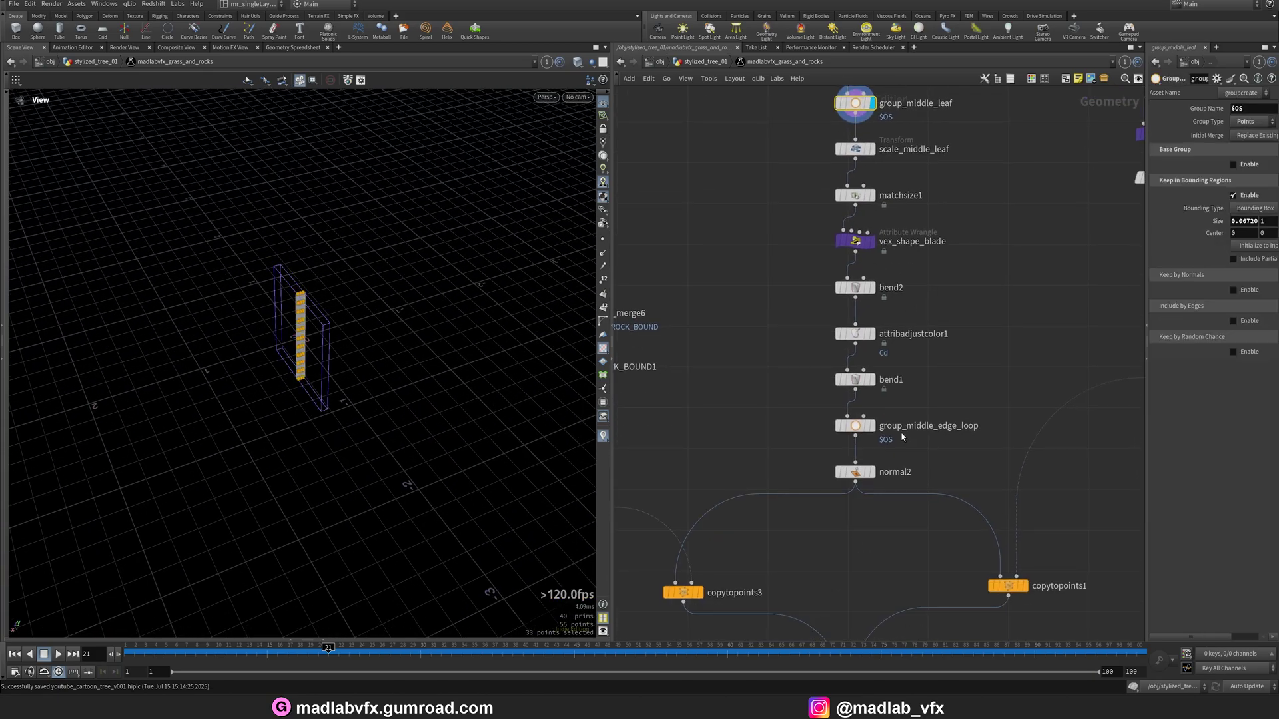
{"action": "left_click", "coordinate": [874, 474]}
{"action": "left_click_drag", "start_coordinate": [431, 319], "coordinate": [531, 299]}
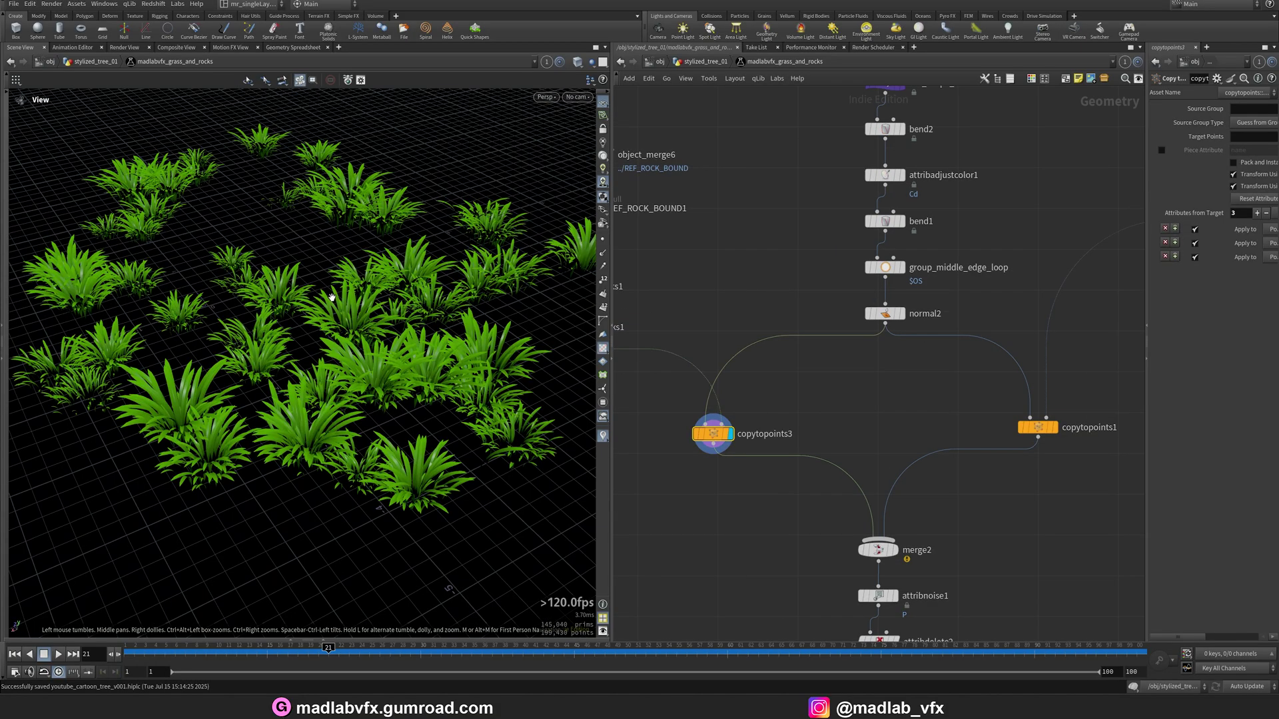
- Display copytopoints1 and examine the grass blades it scatters over the ground from several angles
{"action": "middle_click_drag", "start_coordinate": [979, 393], "coordinate": [801, 383]}
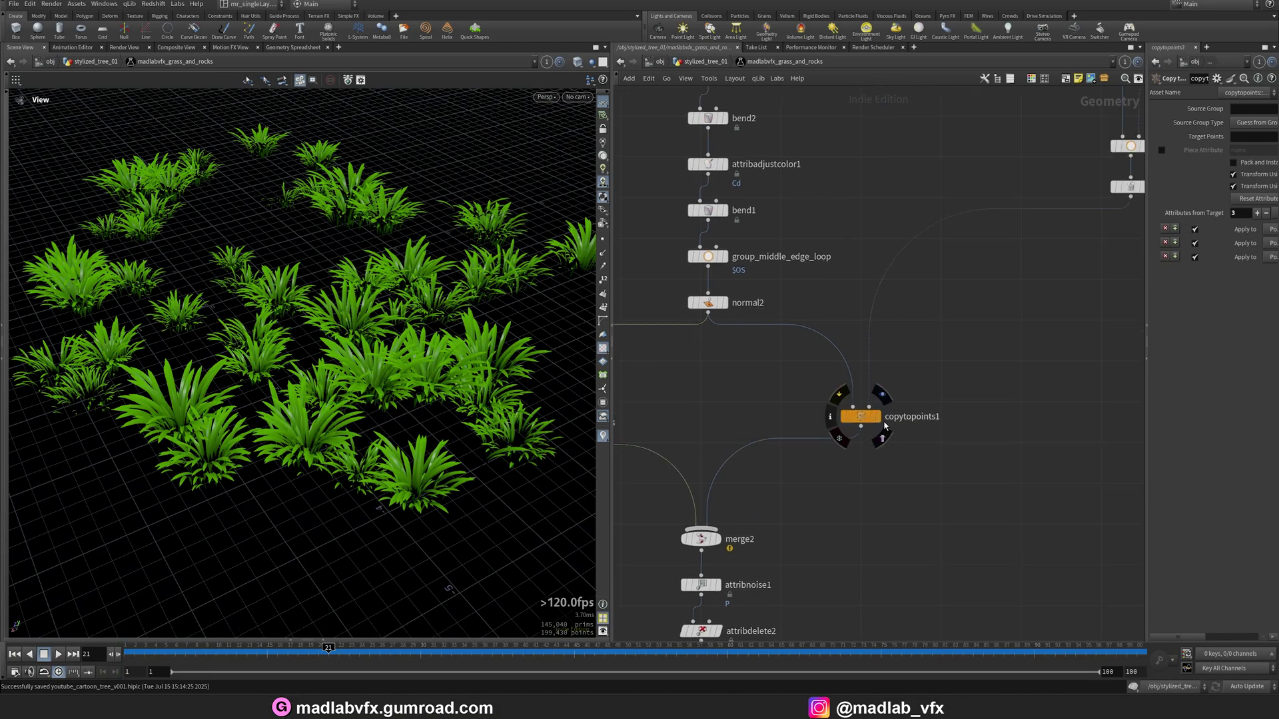
{"action": "left_click", "coordinate": [878, 417]}
{"action": "left_click_drag", "start_coordinate": [397, 351], "coordinate": [389, 344]}
{"action": "left_click_drag", "start_coordinate": [343, 338], "coordinate": [379, 343]}
- Follow the grass branch down through merge2 and display the combined grass at OUT_GRASS
{"action": "scroll", "coordinate": [1087, 444], "scroll_direction": "down", "scroll_amount": 5}
{"action": "middle_click_drag", "start_coordinate": [1087, 444], "coordinate": [886, 581]}
{"action": "scroll", "coordinate": [992, 428], "scroll_direction": "down", "scroll_amount": 4}
{"action": "middle_click_drag", "start_coordinate": [992, 429], "coordinate": [914, 233]}
{"action": "scroll", "coordinate": [787, 400], "scroll_direction": "up", "scroll_amount": 7}
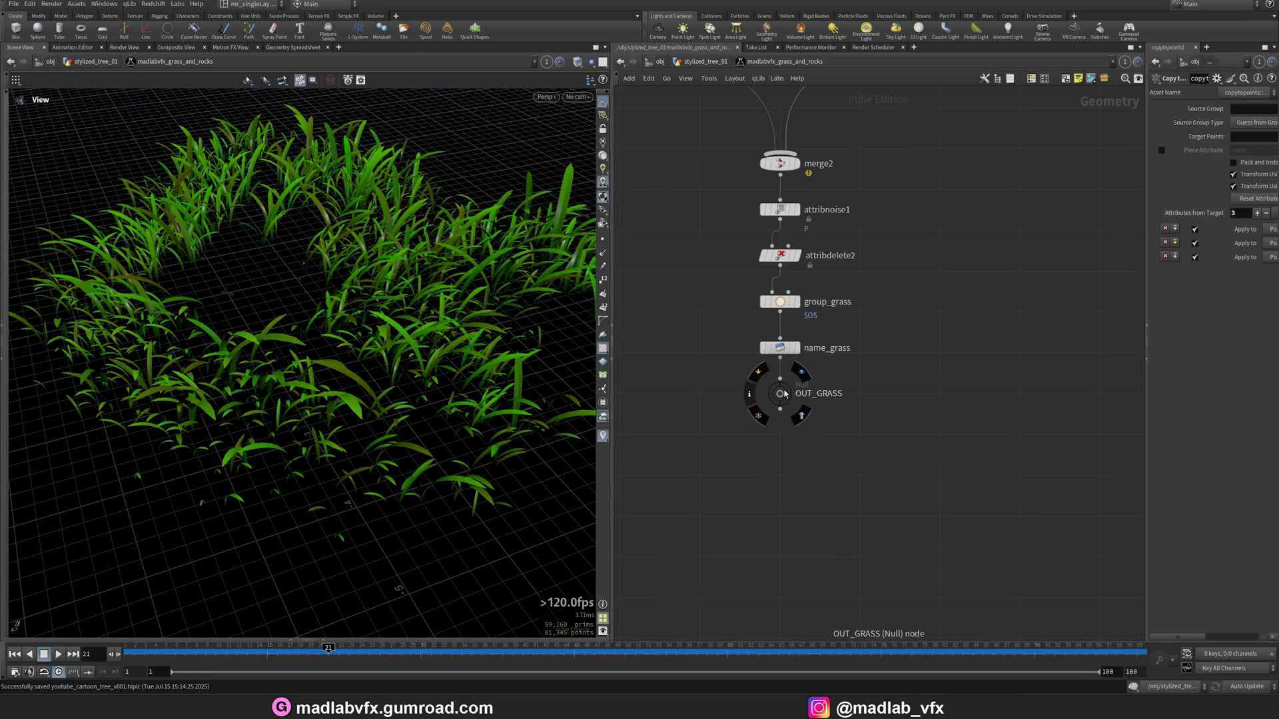
{"action": "left_click", "coordinate": [799, 379]}
- Go to the pebble branch and display the scattered stones at OUT_PEBBLE
{"action": "scroll", "coordinate": [923, 431], "scroll_direction": "down", "scroll_amount": 3}
{"action": "middle_click_drag", "start_coordinate": [1121, 440], "coordinate": [753, 450]}
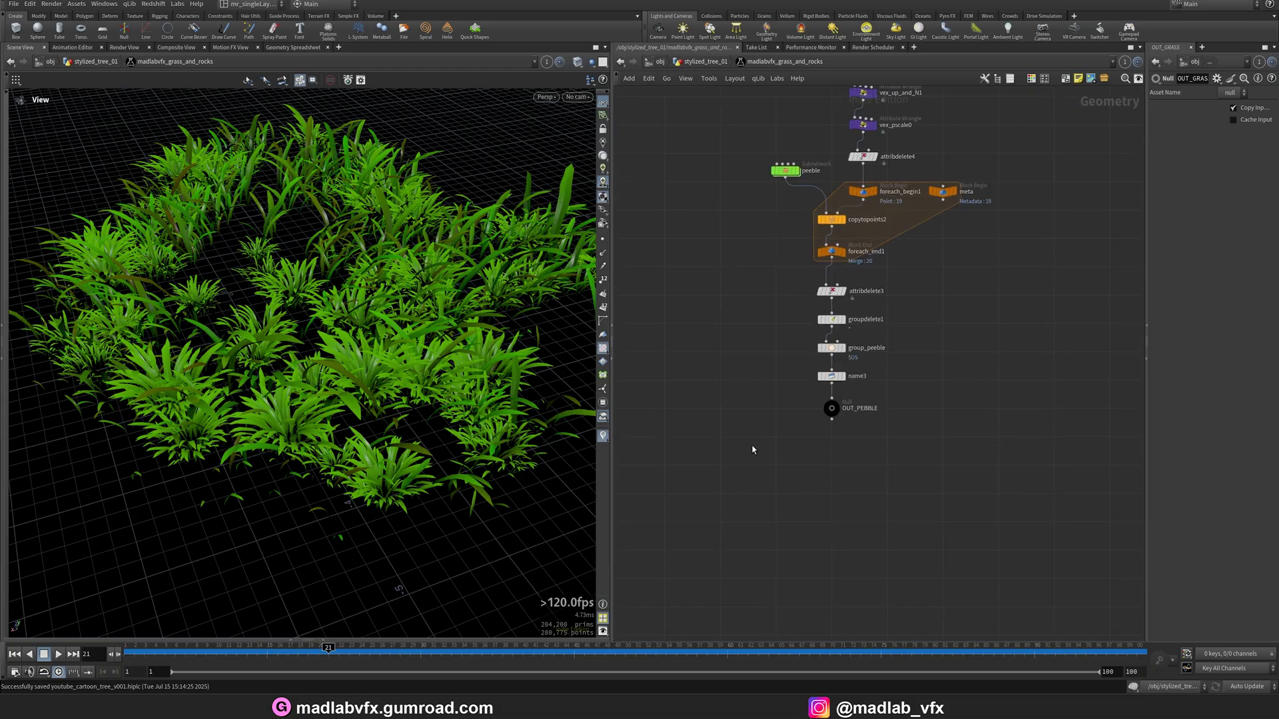
{"action": "middle_click_drag", "start_coordinate": [899, 441], "coordinate": [908, 473]}
{"action": "scroll", "coordinate": [909, 474], "scroll_direction": "up", "scroll_amount": 3}
{"action": "scroll", "coordinate": [857, 435], "scroll_direction": "up", "scroll_amount": 3}
{"action": "mouse_move", "coordinate": [801, 416]}
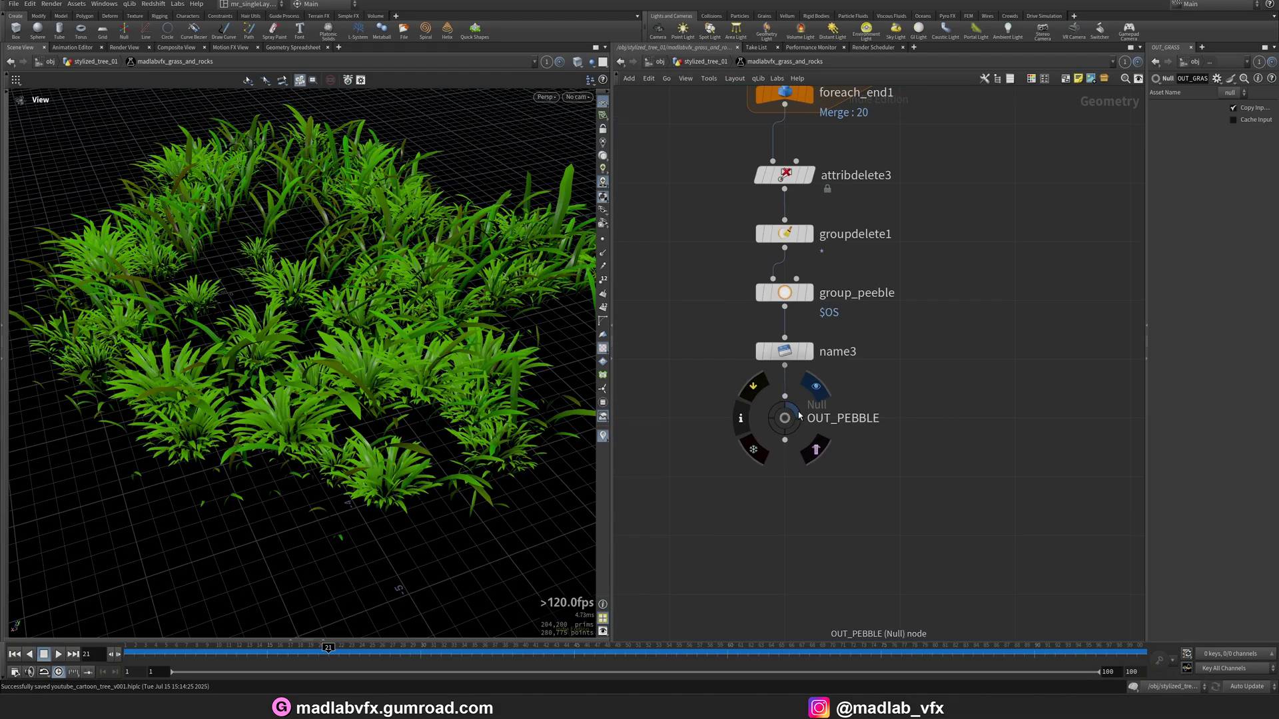
{"action": "left_click", "coordinate": [812, 389]}
{"action": "left_click_drag", "start_coordinate": [448, 388], "coordinate": [374, 451]}
- Trace the pebble branch up to its start and display the tree ground silhouette from object_merge11
{"action": "scroll", "coordinate": [940, 429], "scroll_direction": "down", "scroll_amount": 3}
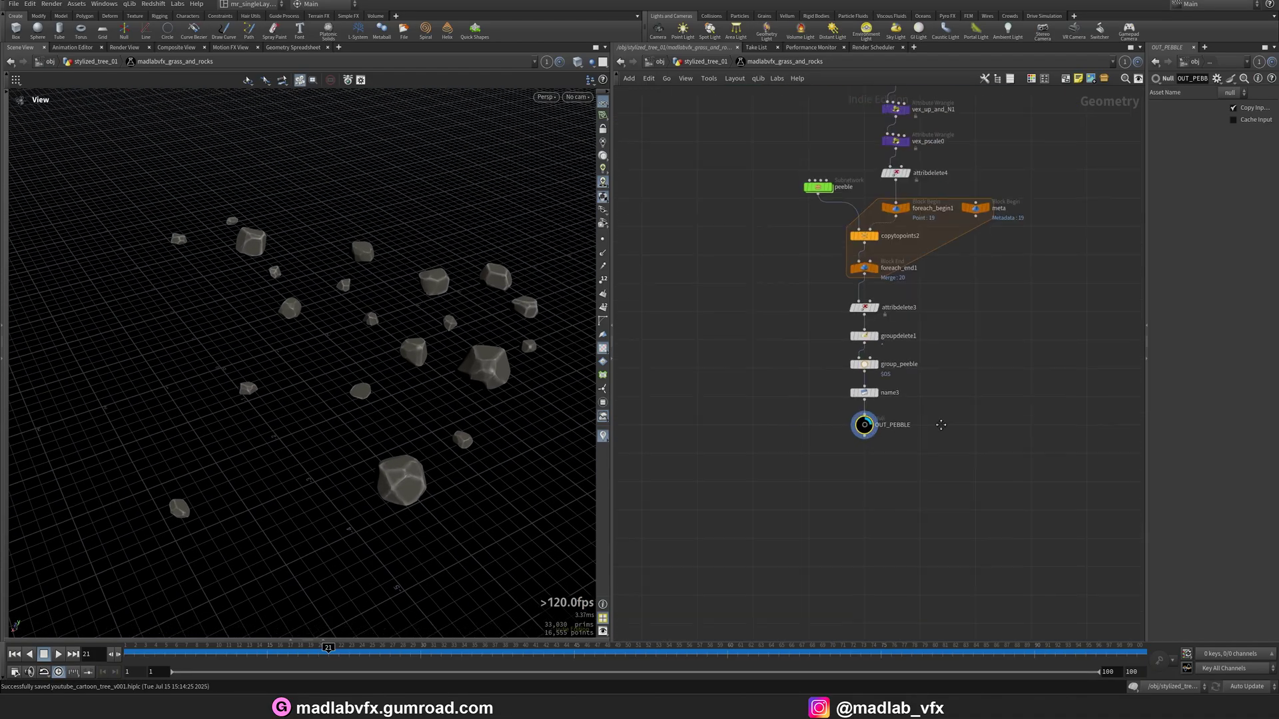
{"action": "middle_click_drag", "start_coordinate": [1004, 279], "coordinate": [991, 491]}
{"action": "scroll", "coordinate": [993, 231], "scroll_direction": "up", "scroll_amount": 2}
{"action": "middle_click_drag", "start_coordinate": [993, 231], "coordinate": [978, 403]}
{"action": "scroll", "coordinate": [901, 249], "scroll_direction": "up", "scroll_amount": 2}
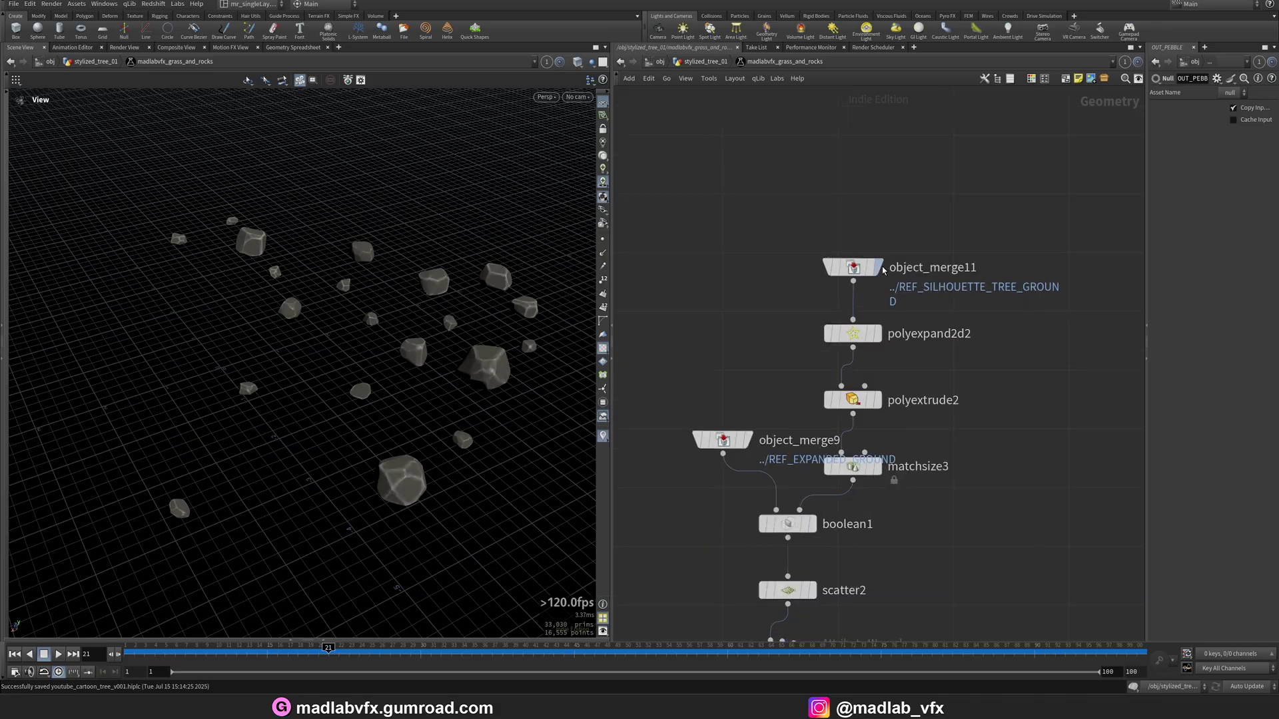
{"action": "left_click", "coordinate": [878, 267]}
{"action": "left_click_drag", "start_coordinate": [322, 322], "coordinate": [346, 385]}
- Preview the enlarged silhouette at polyexpand2d2 and the ground with the silhouette subtracted at boolean1
{"action": "middle_click_drag", "start_coordinate": [946, 399], "coordinate": [949, 353]}
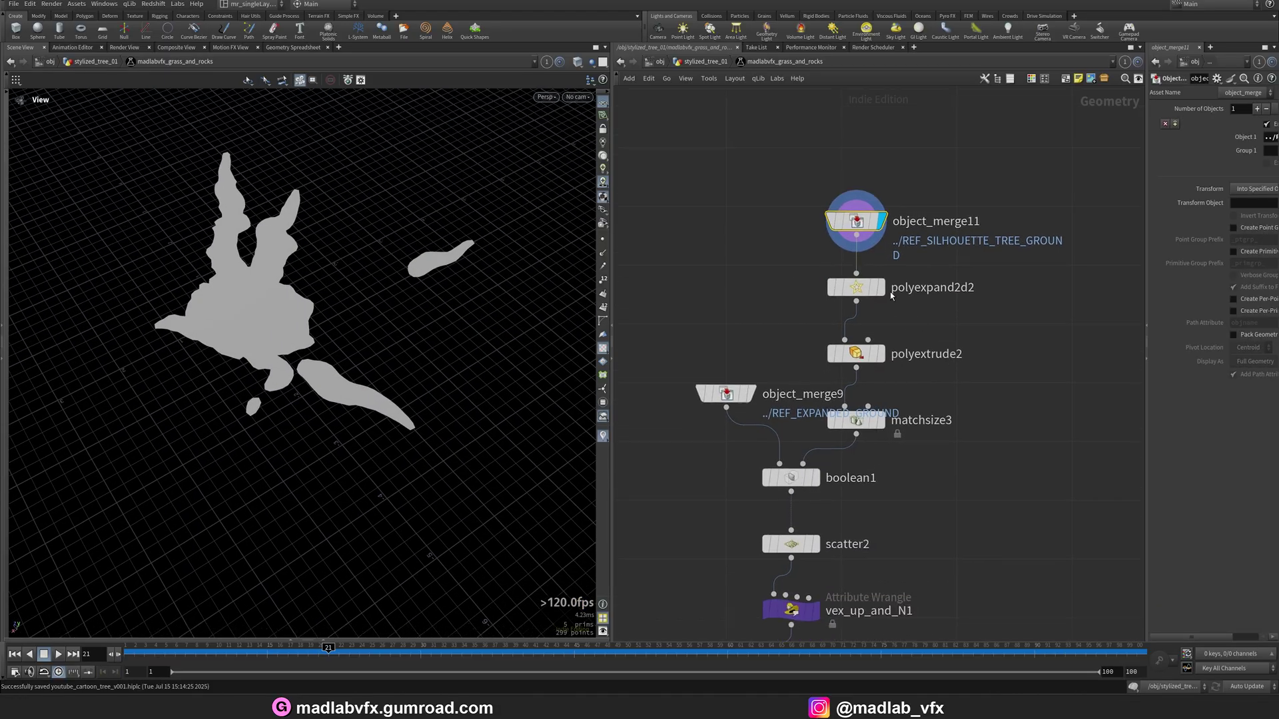
{"action": "left_click", "coordinate": [881, 287]}
{"action": "left_click", "coordinate": [863, 288]}
{"action": "mouse_move", "coordinate": [273, 300]}
{"action": "left_mouse_down"}
{"action": "mouse_move", "coordinate": [314, 285]}
{"action": "mouse_move", "coordinate": [273, 288]}
{"action": "left_mouse_up"}
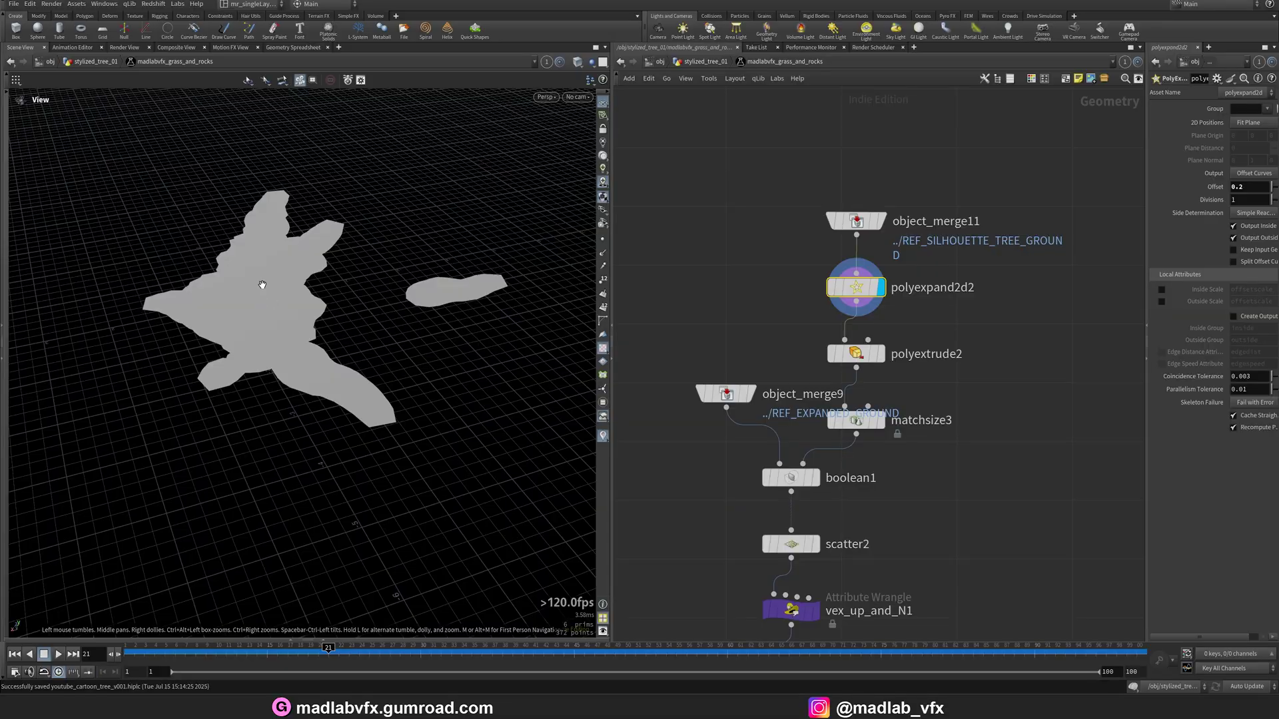
{"action": "middle_click_drag", "start_coordinate": [903, 470], "coordinate": [914, 406]}
{"action": "left_click", "coordinate": [827, 414]}
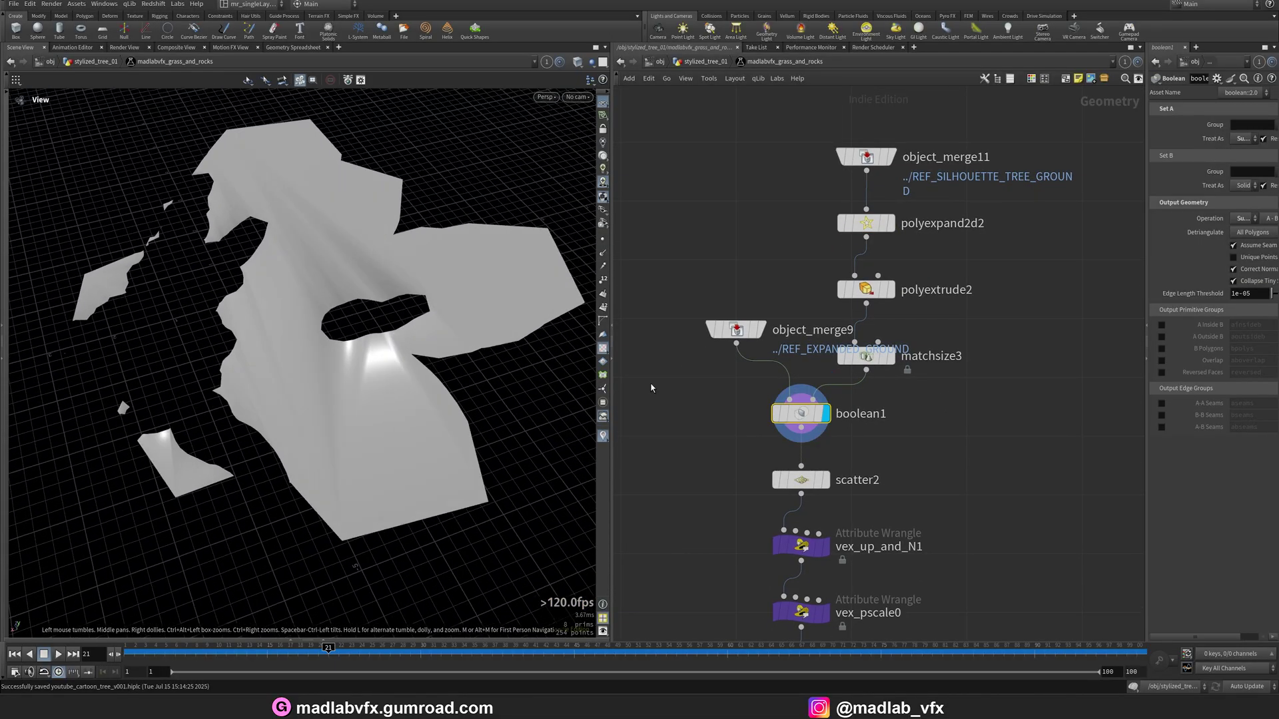
- Display the scatter2 points and the pebbles copied onto them by the foreach_end1 loop
{"action": "scroll", "coordinate": [929, 539], "scroll_direction": "down", "scroll_amount": 1}
{"action": "middle_click_drag", "start_coordinate": [929, 539], "coordinate": [933, 388]}
{"action": "left_click", "coordinate": [846, 339]}
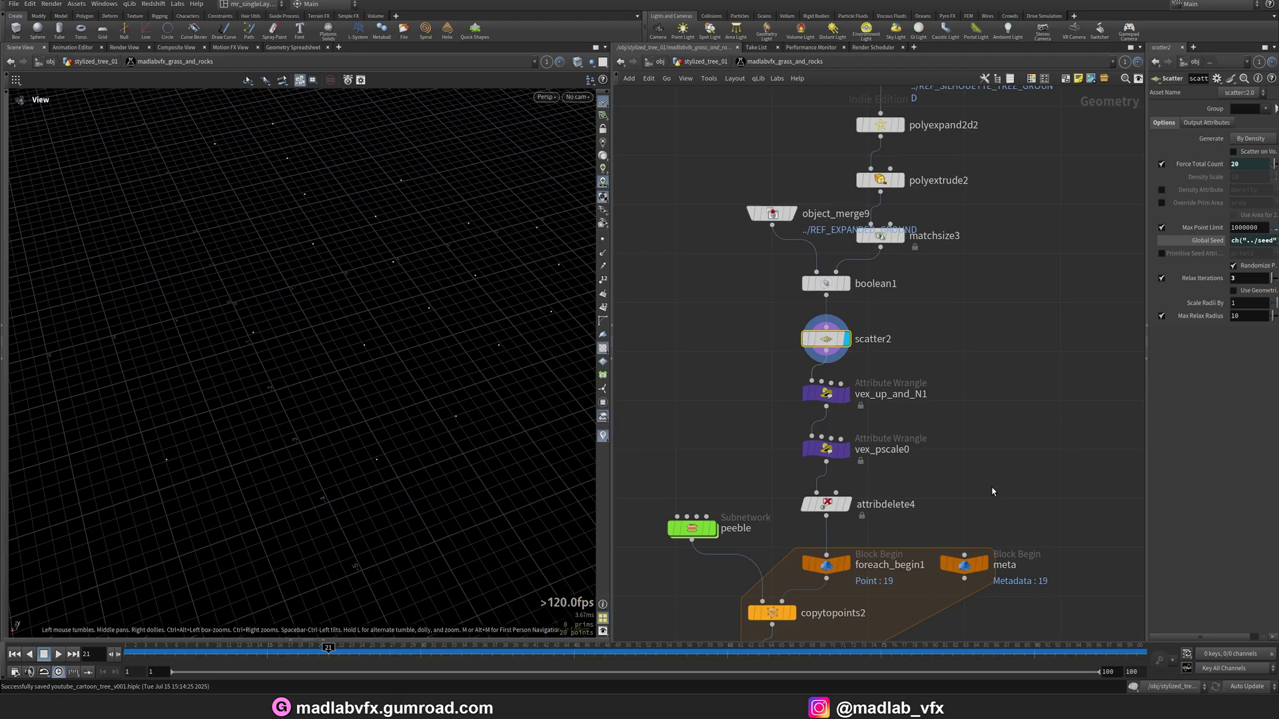
{"action": "middle_click_drag", "start_coordinate": [829, 630], "coordinate": [825, 440]}
{"action": "left_click", "coordinate": [765, 480]}
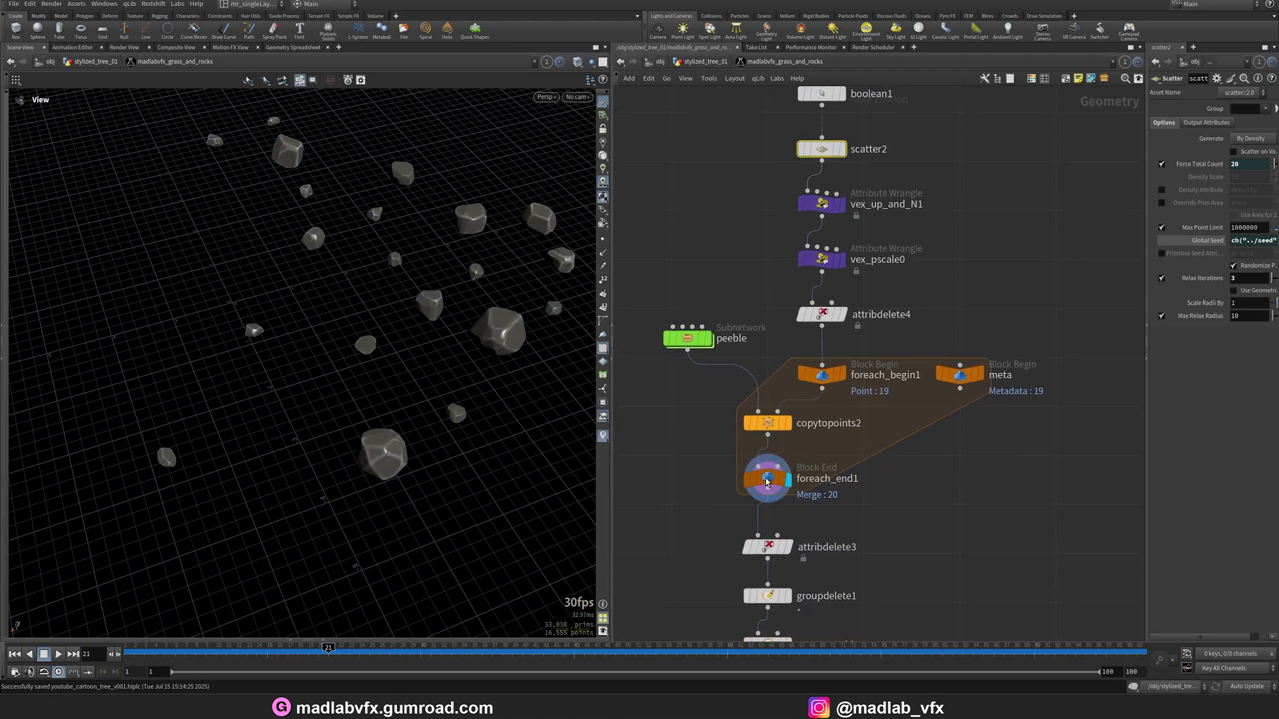
{"action": "left_click", "coordinate": [766, 481]}
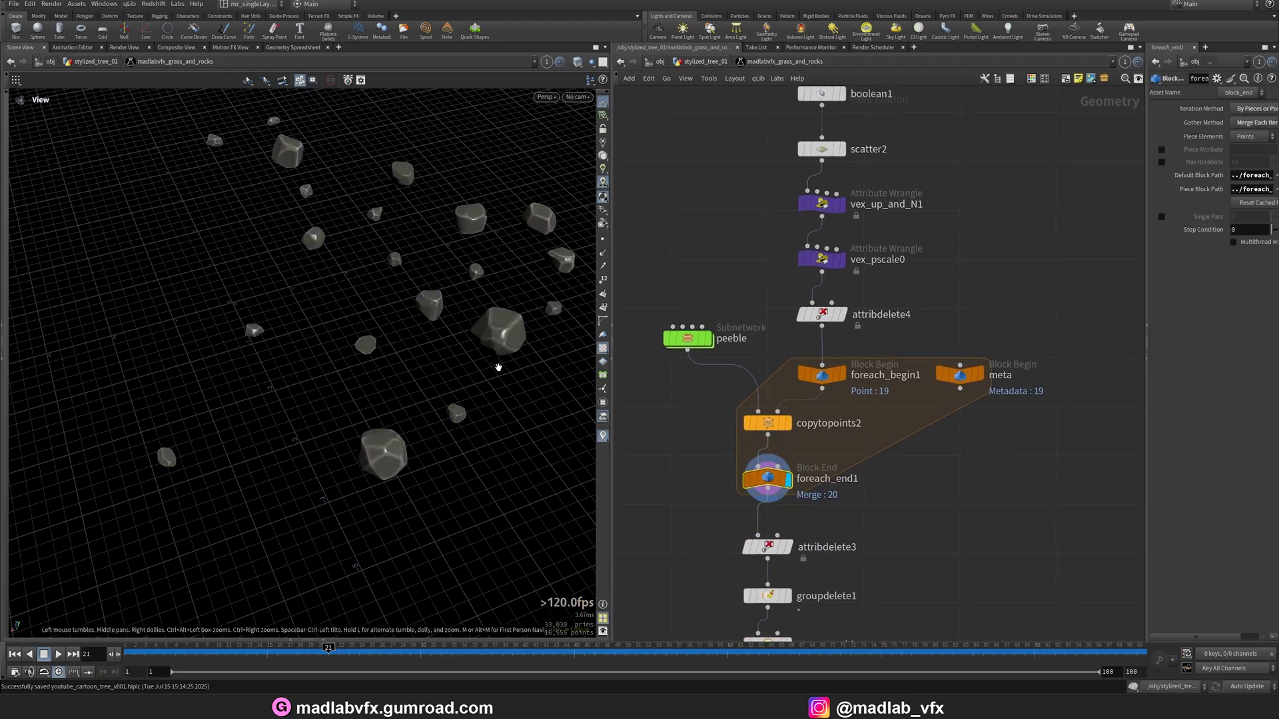
- Open the peeble subnetwork and display its tube1 base shape
{"action": "middle_click_drag", "start_coordinate": [726, 318], "coordinate": [906, 454]}
{"action": "double_click", "coordinate": [699, 346]}
{"action": "scroll", "coordinate": [841, 379], "scroll_direction": "up", "scroll_amount": 4}
{"action": "left_click", "coordinate": [789, 251]}
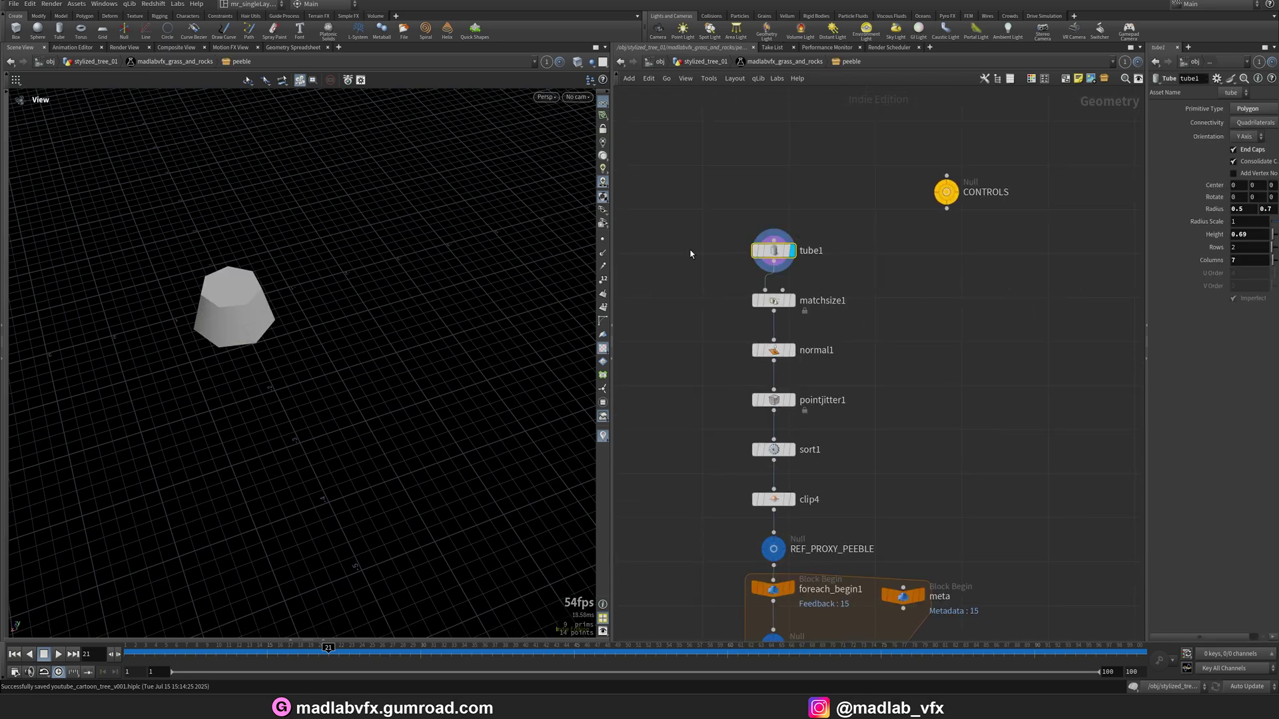
{"action": "mouse_move", "coordinate": [299, 358]}
{"action": "left_mouse_down"}
{"action": "mouse_move", "coordinate": [457, 366]}
{"action": "mouse_move", "coordinate": [300, 326]}
{"action": "mouse_move", "coordinate": [408, 294]}
{"action": "mouse_move", "coordinate": [289, 339]}
{"action": "left_mouse_up"}
- Display REF_PROXY_PEEBLE and set the viewport shading to Flat Wire Shaded
{"action": "scroll", "coordinate": [866, 333], "scroll_direction": "down", "scroll_amount": 2}
{"action": "left_click", "coordinate": [802, 434]}
{"action": "key", "text": "shift+w"}
{"action": "key", "text": "shift+w"}
{"action": "left_click", "coordinate": [579, 63]}
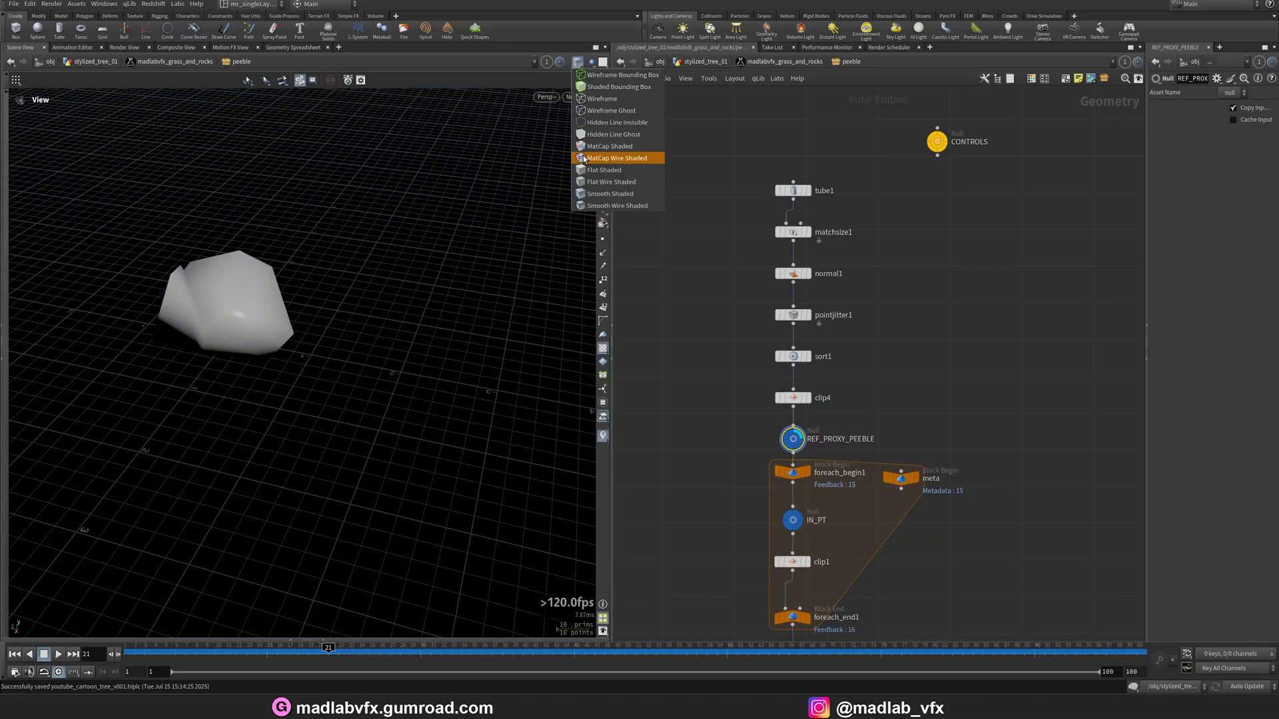
{"action": "left_click", "coordinate": [594, 182]}
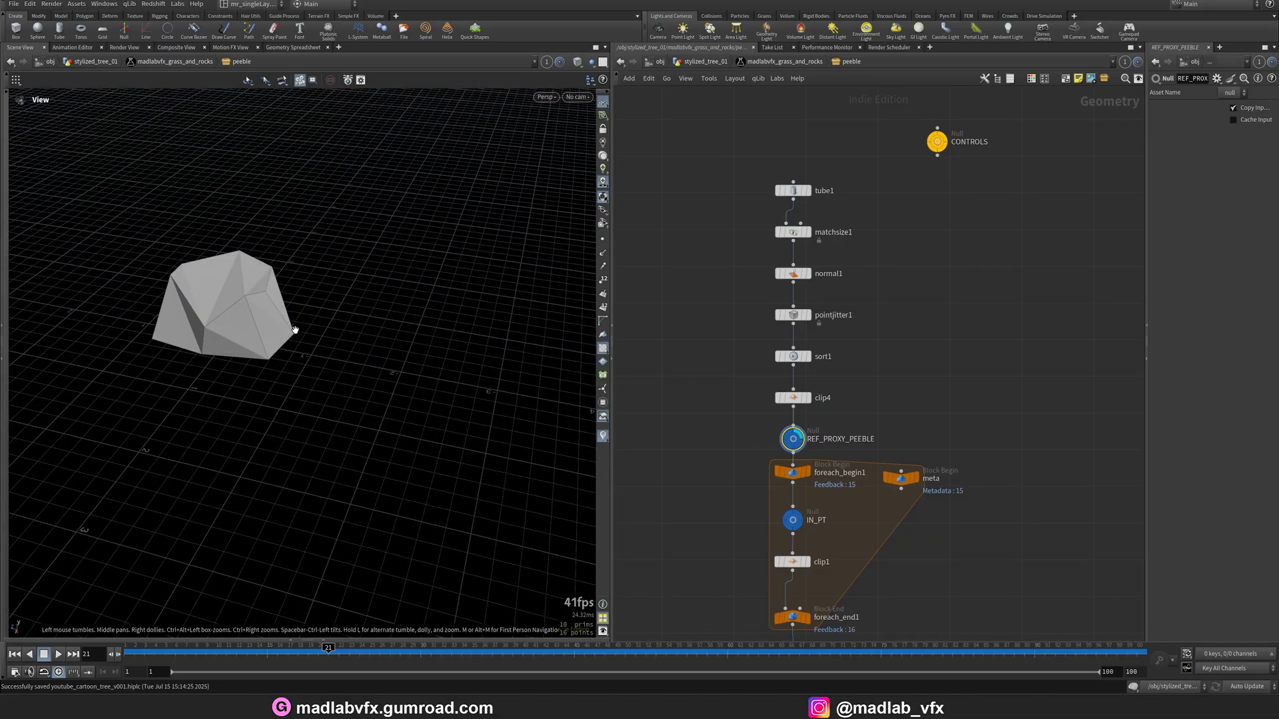
- Display the first clipping loop's result at foreach_end1 and inspect the faceted pebble up close
{"action": "middle_click_drag", "start_coordinate": [889, 606], "coordinate": [887, 336]}
{"action": "scroll", "coordinate": [818, 353], "scroll_direction": "up", "scroll_amount": 3}
{"action": "left_click", "coordinate": [802, 347]}
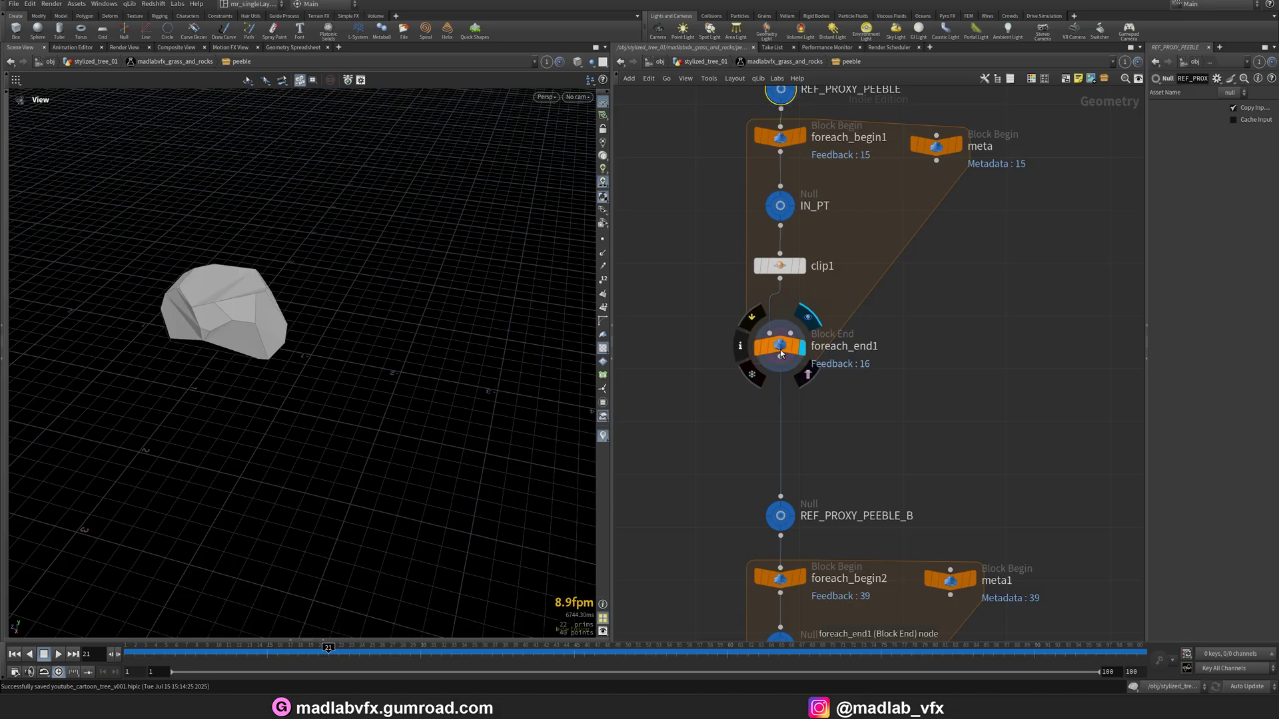
{"action": "left_click_drag", "start_coordinate": [300, 360], "coordinate": [445, 374]}
{"action": "scroll", "coordinate": [446, 374], "scroll_direction": "up", "scroll_amount": 3}
{"action": "scroll", "coordinate": [946, 453], "scroll_direction": "down", "scroll_amount": 3}
- Display the second clipping loop's result at foreach_end2 and examine the bevelled pebble edges
{"action": "middle_click_drag", "start_coordinate": [945, 453], "coordinate": [933, 243]}
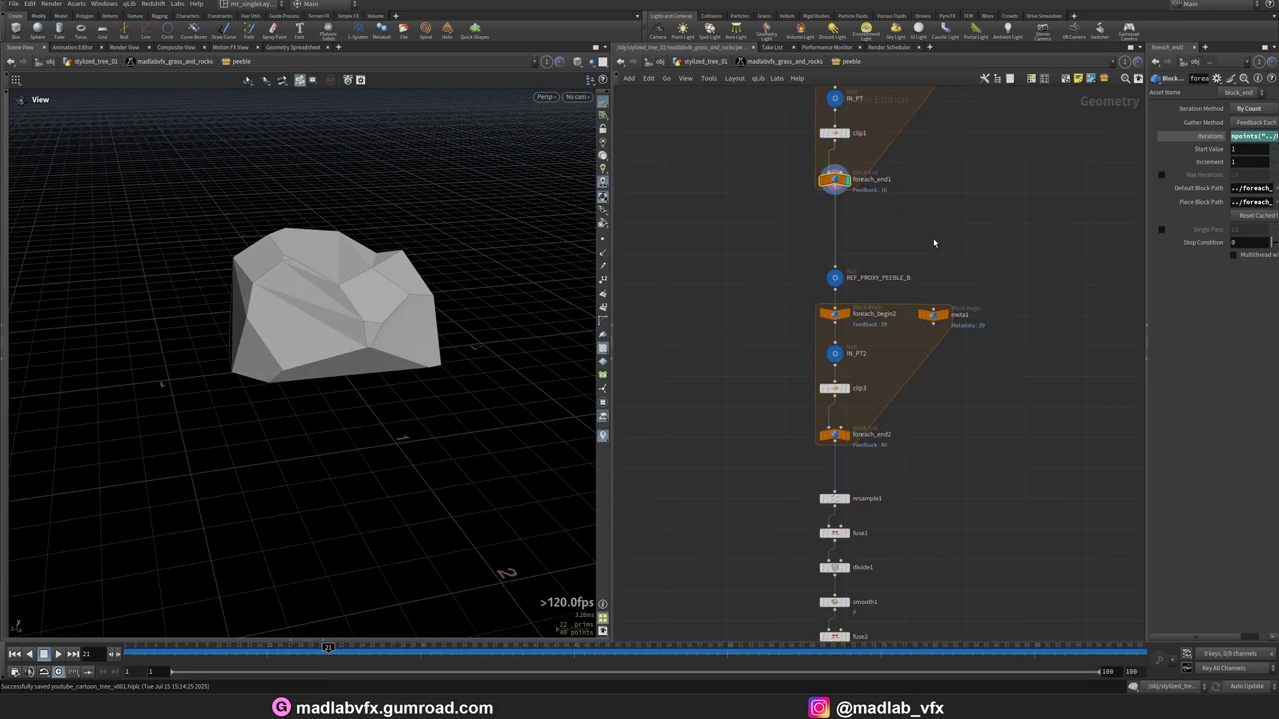
{"action": "scroll", "coordinate": [924, 411], "scroll_direction": "up", "scroll_amount": 2}
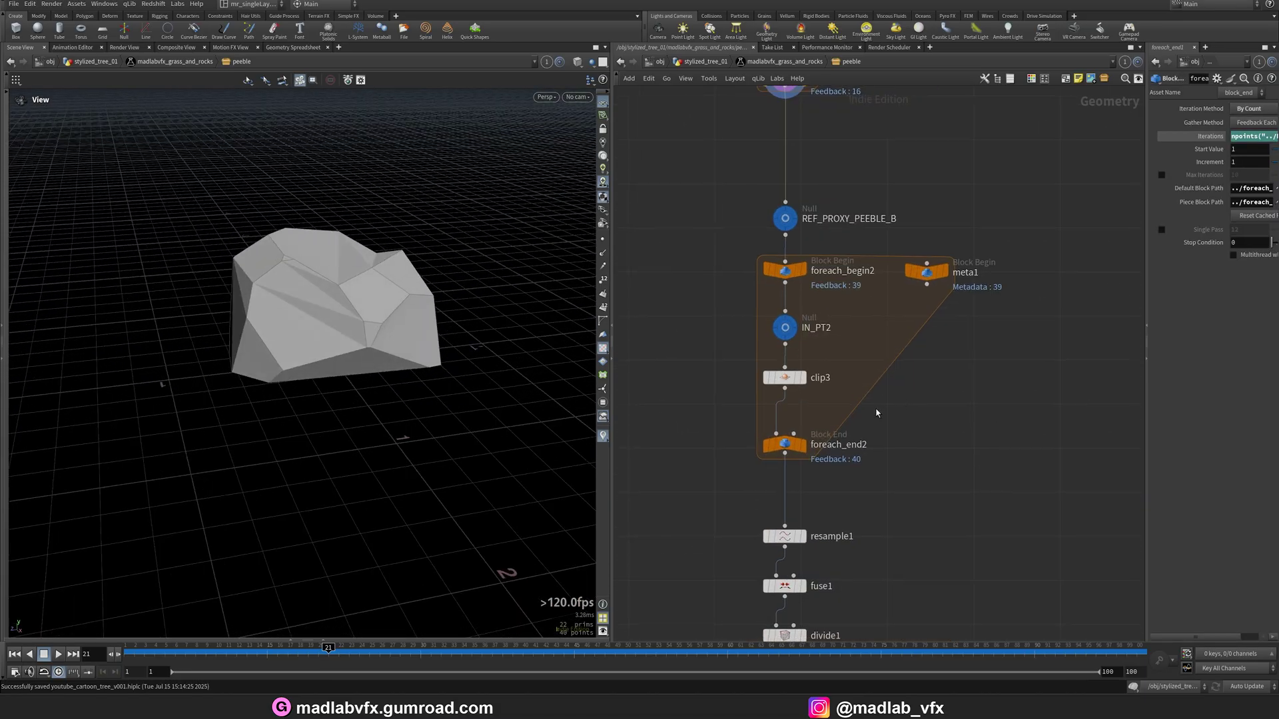
{"action": "left_click", "coordinate": [803, 447]}
{"action": "left_click", "coordinate": [786, 447]}
{"action": "left_click_drag", "start_coordinate": [347, 360], "coordinate": [403, 313]}
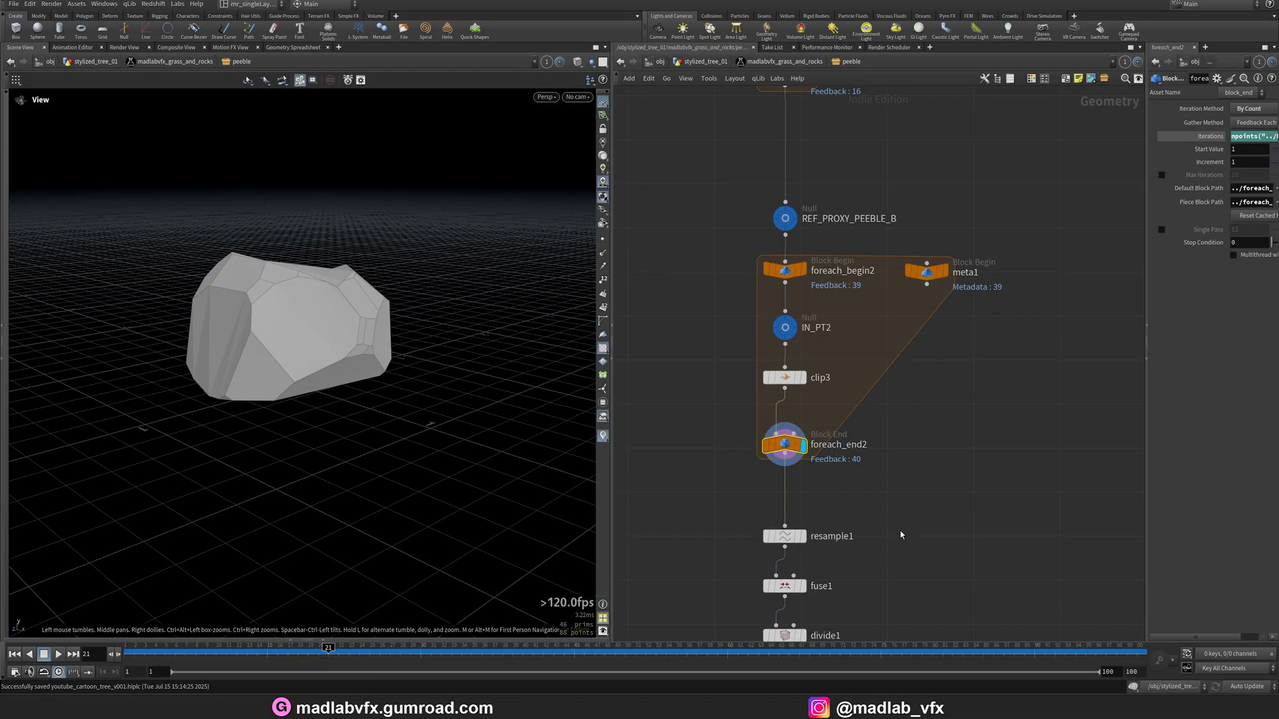
- Step through the pebble refinement chain, displaying resample1, remesh1 and color_all in turn
{"action": "scroll", "coordinate": [893, 583], "scroll_direction": "down", "scroll_amount": 2}
{"action": "middle_click_drag", "start_coordinate": [889, 589], "coordinate": [845, 273]}
{"action": "scroll", "coordinate": [837, 370], "scroll_direction": "down", "scroll_amount": 1}
{"action": "scroll", "coordinate": [804, 311], "scroll_direction": "up", "scroll_amount": 2}
{"action": "middle_click_drag", "start_coordinate": [853, 423], "coordinate": [875, 405]}
{"action": "scroll", "coordinate": [856, 401], "scroll_direction": "up", "scroll_amount": 1}
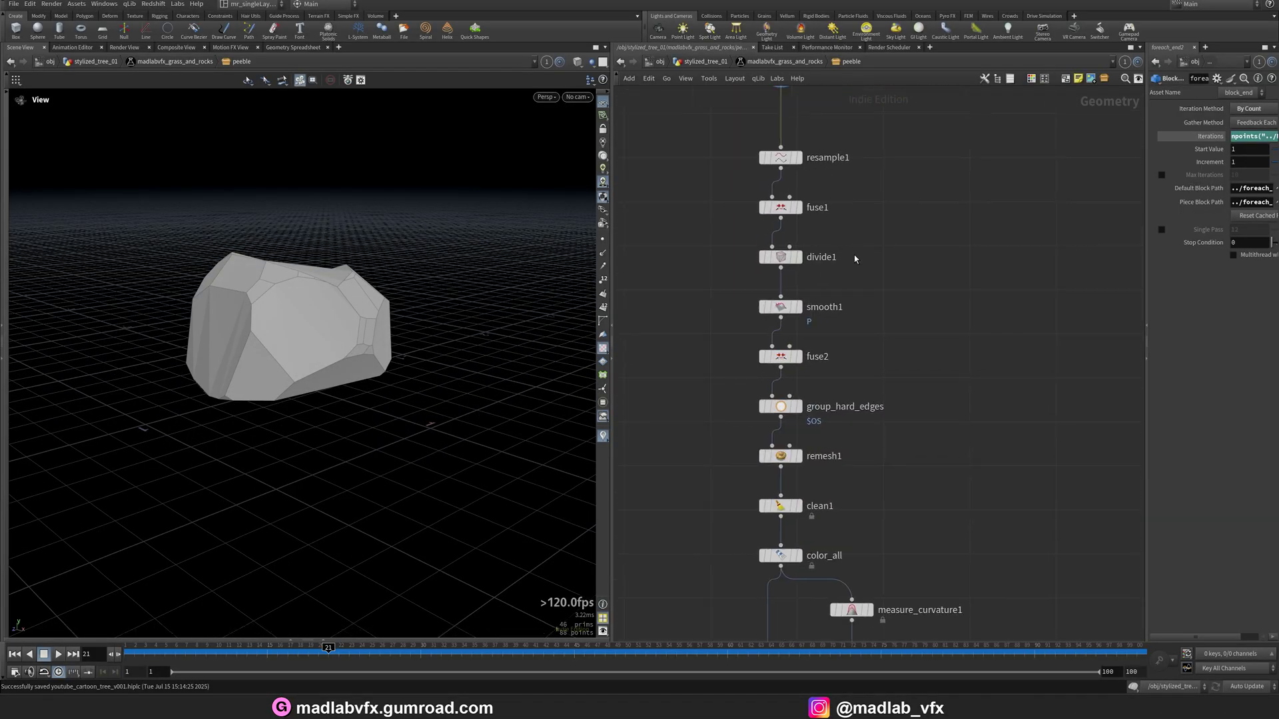
{"action": "left_click", "coordinate": [803, 163]}
{"action": "left_click", "coordinate": [782, 460]}
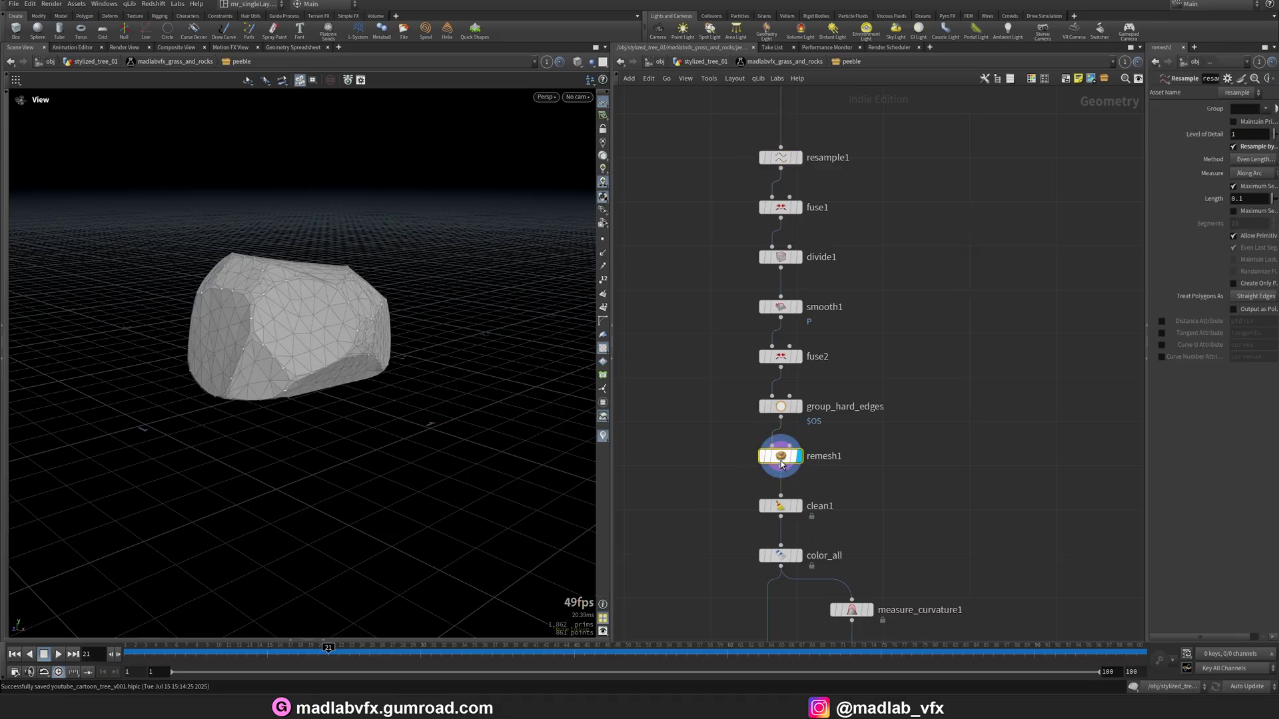
{"action": "left_click", "coordinate": [781, 555]}
{"action": "mouse_move", "coordinate": [373, 354]}
{"action": "left_mouse_down"}
{"action": "mouse_move", "coordinate": [499, 384]}
{"action": "mouse_move", "coordinate": [457, 362]}
{"action": "mouse_move", "coordinate": [373, 379]}
{"action": "left_mouse_up"}
- Display the pebble subnetwork's output0 and examine the finished stone with its coloured hard edges
{"action": "scroll", "coordinate": [968, 494], "scroll_direction": "down", "scroll_amount": 2}
{"action": "middle_click_drag", "start_coordinate": [966, 623], "coordinate": [930, 399]}
{"action": "scroll", "coordinate": [826, 500], "scroll_direction": "up", "scroll_amount": 4}
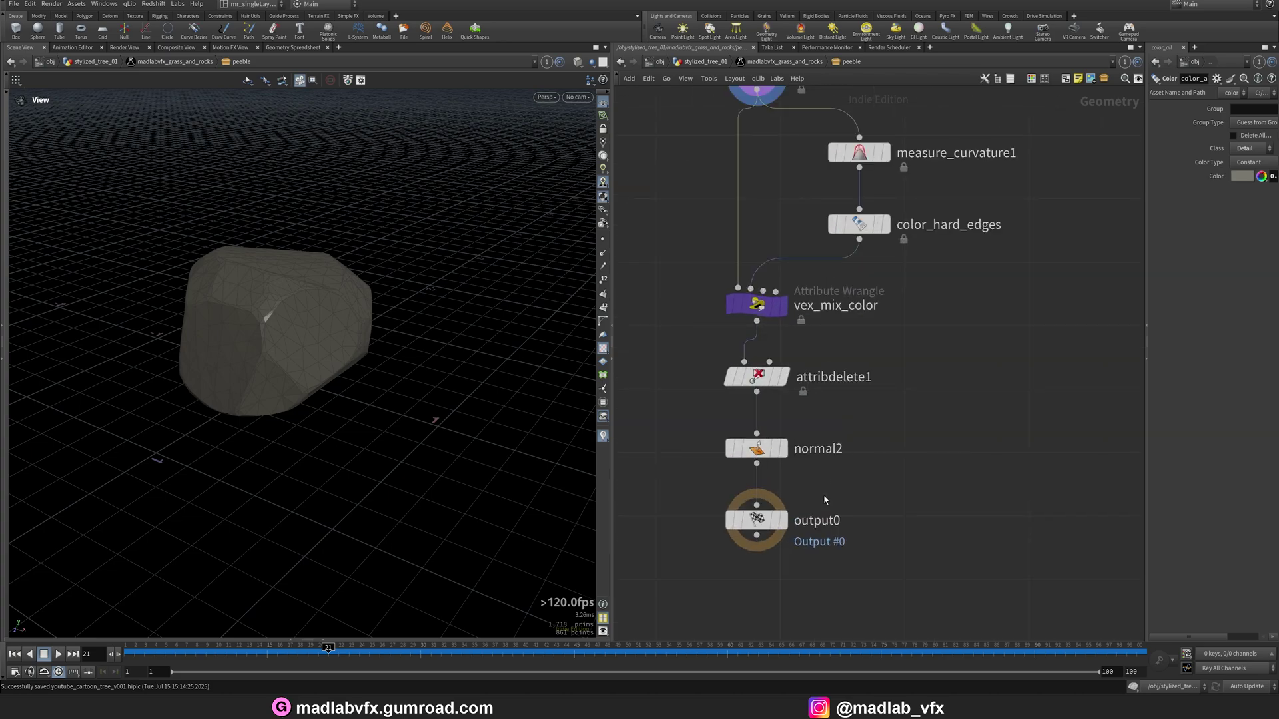
{"action": "left_click", "coordinate": [781, 520]}
{"action": "left_click_drag", "start_coordinate": [314, 331], "coordinate": [586, 433]}
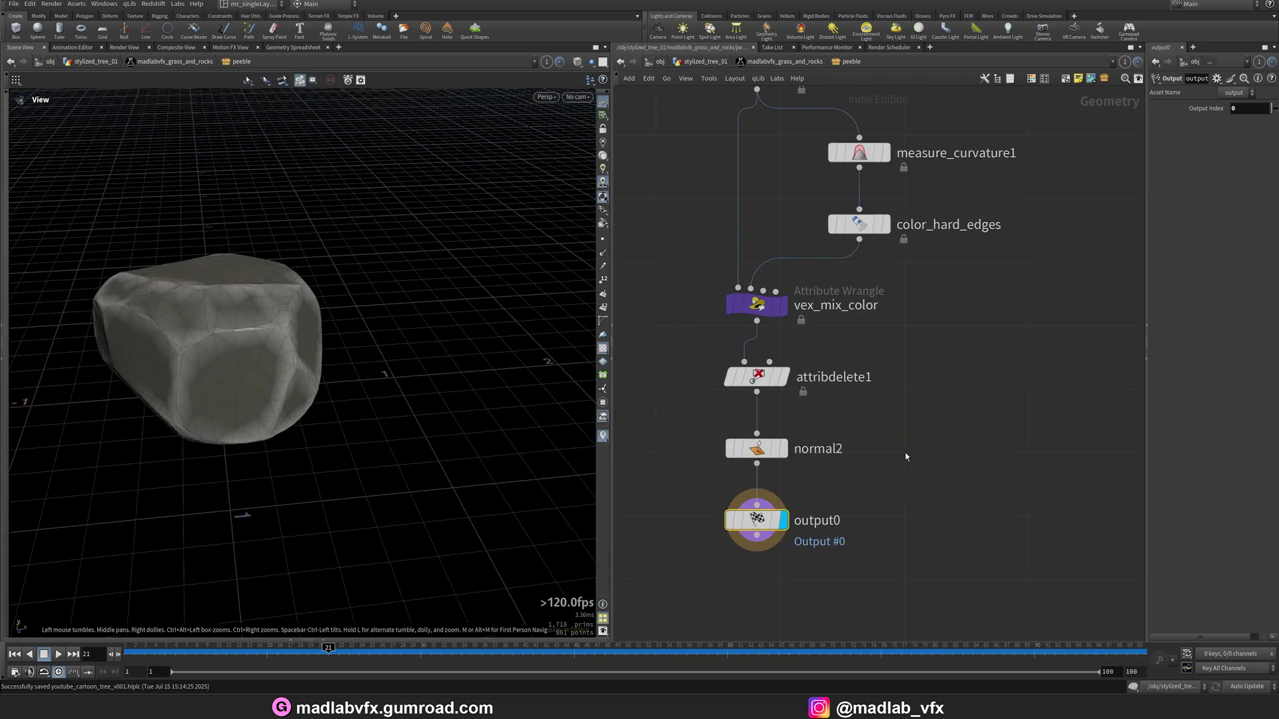
- Return to the madlabvfx_grass_and_rocks network and display the tree points at output2
{"action": "key", "text": "u"}
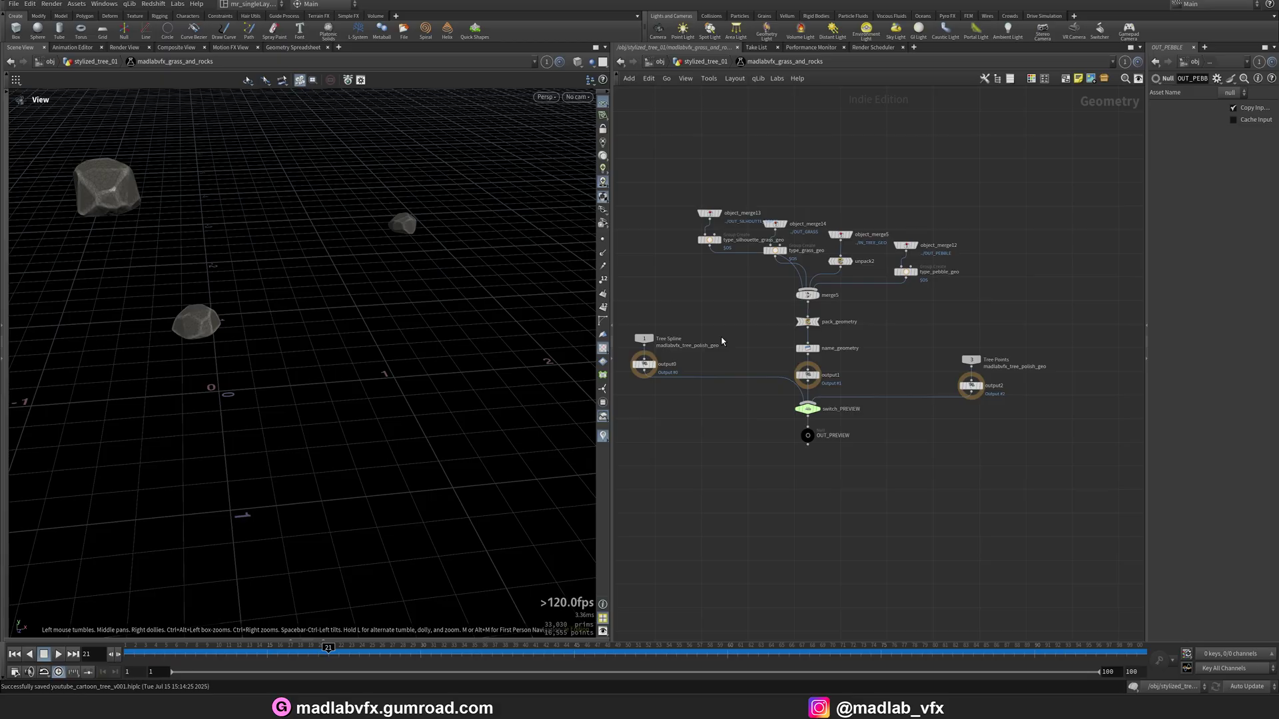
{"action": "scroll", "coordinate": [991, 421], "scroll_direction": "up", "scroll_amount": 2}
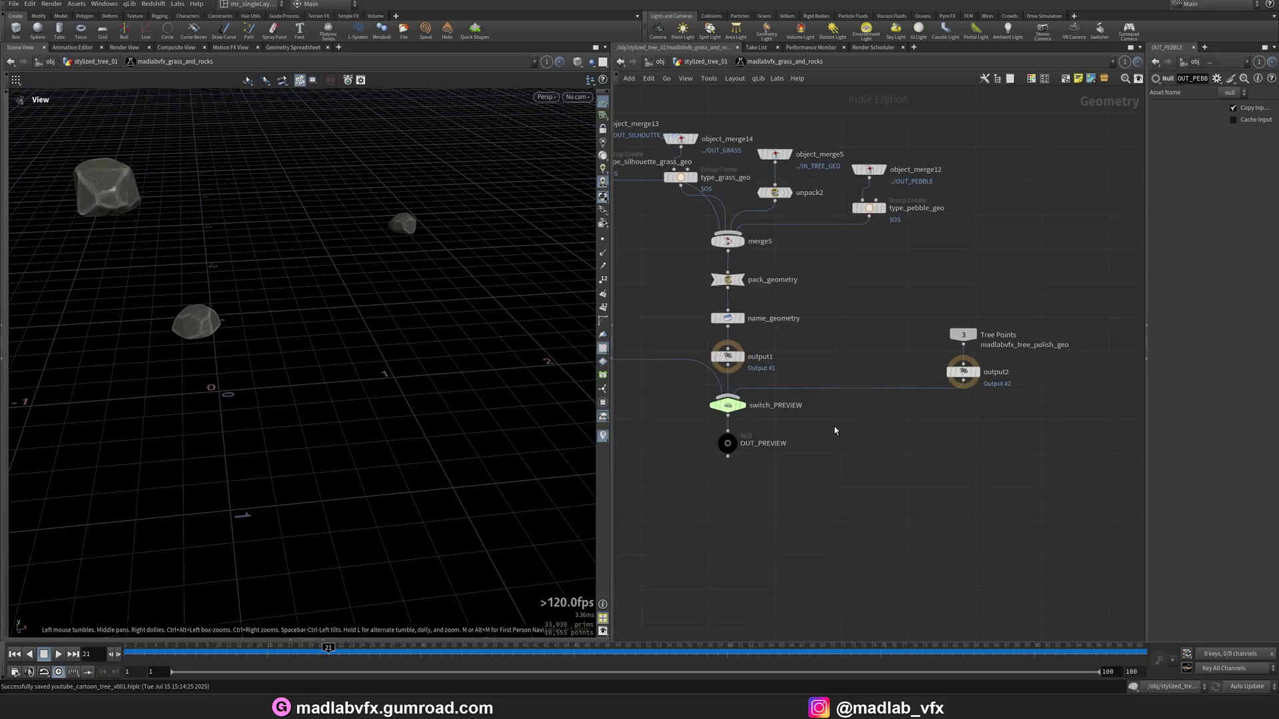
{"action": "middle_click_drag", "start_coordinate": [834, 430], "coordinate": [905, 417]}
{"action": "left_click", "coordinate": [1050, 362]}
{"action": "left_click_drag", "start_coordinate": [337, 311], "coordinate": [243, 411]}
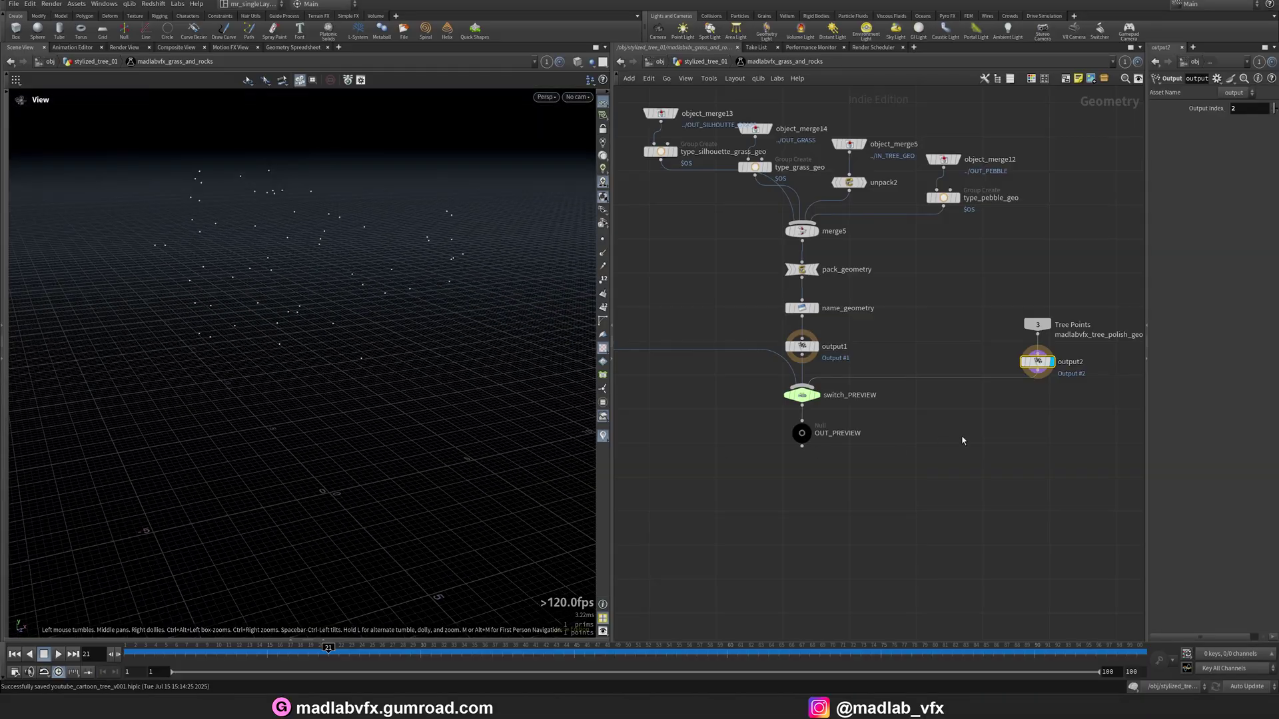
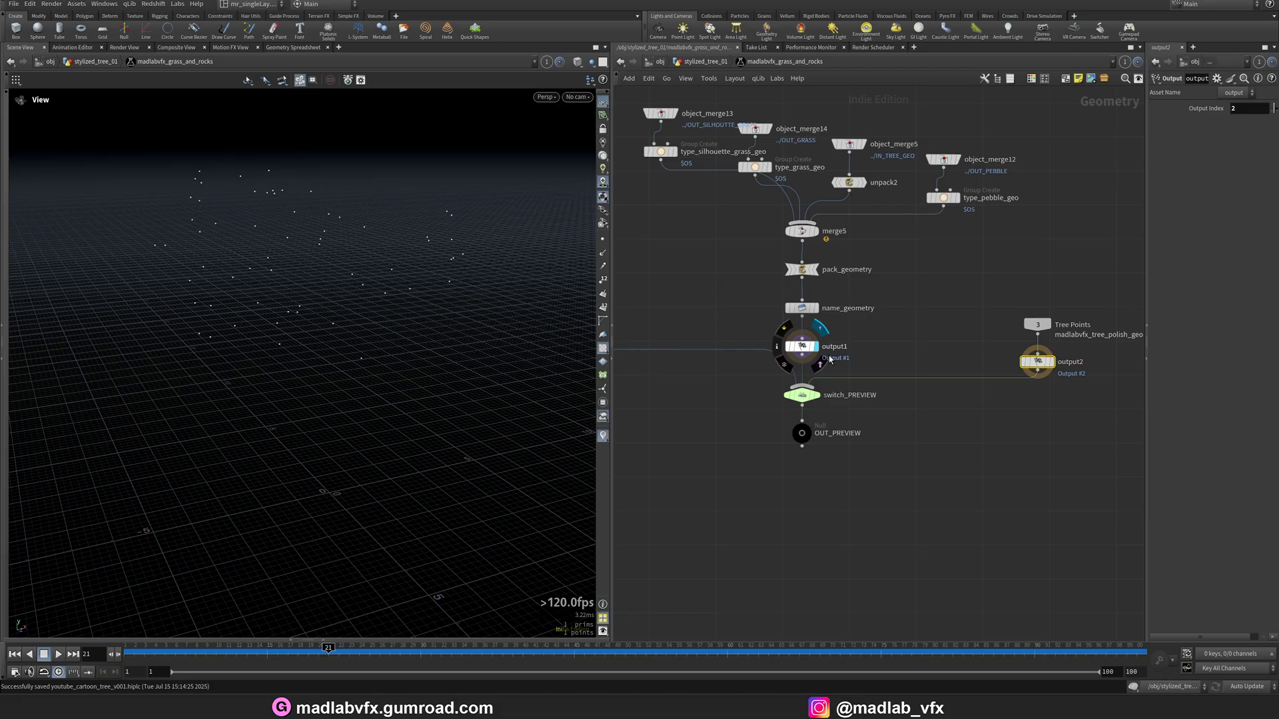
- Preview the full tree geometry at output1 and the tree spline at output0, and return to the stylized_tree_01 network
{"action": "left_click", "coordinate": [829, 358]}
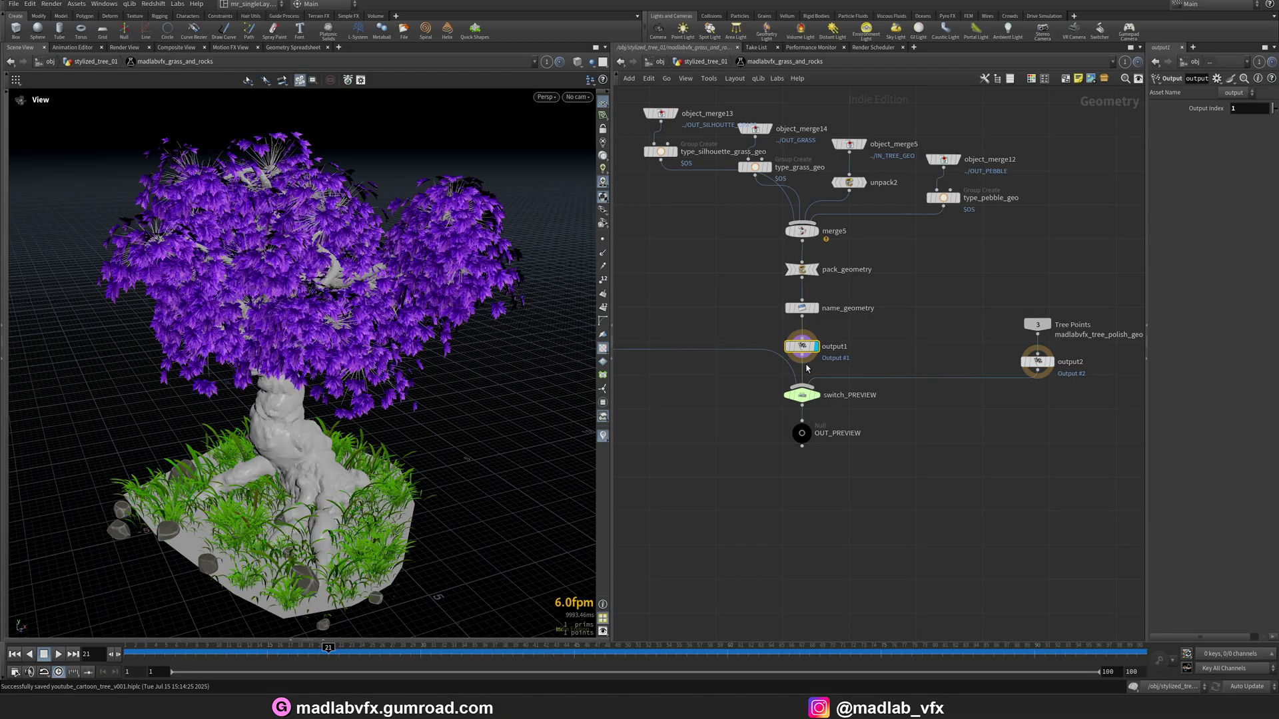
{"action": "middle_click_drag", "start_coordinate": [681, 406], "coordinate": [837, 407]}
{"action": "left_click", "coordinate": [734, 332]}
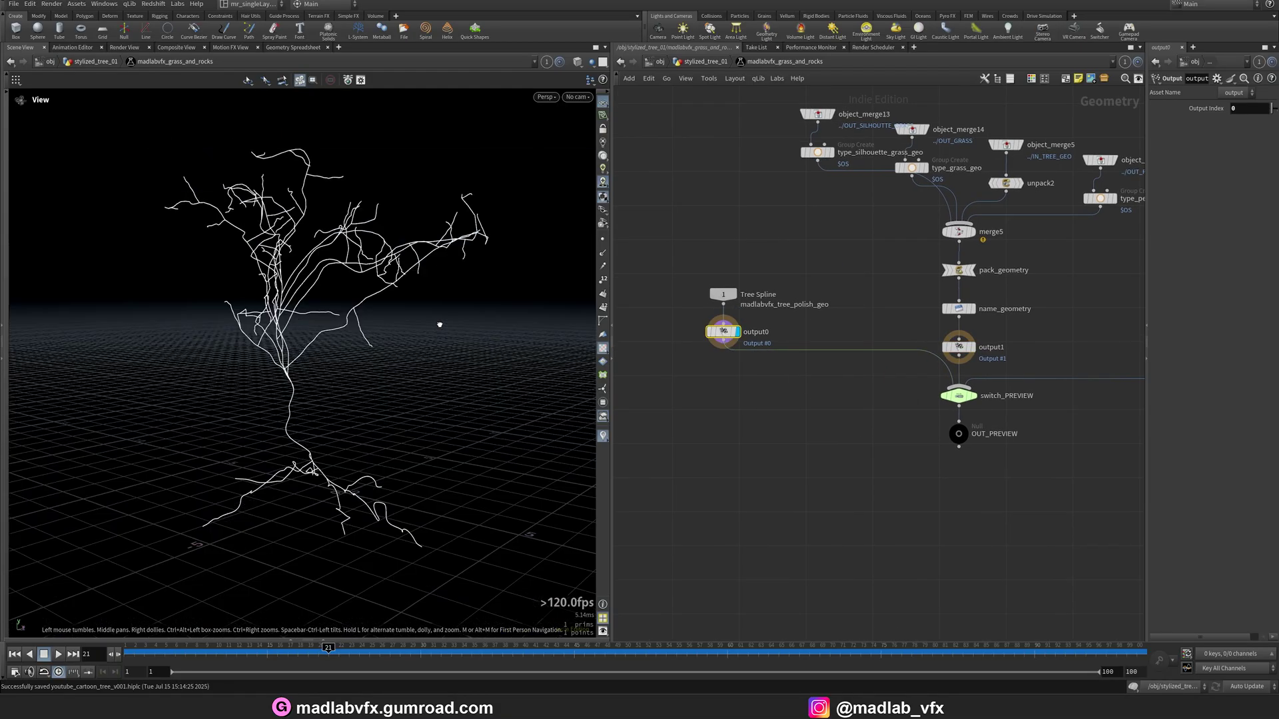
{"action": "middle_click_drag", "start_coordinate": [873, 475], "coordinate": [843, 458]}
{"action": "key", "text": "u"}
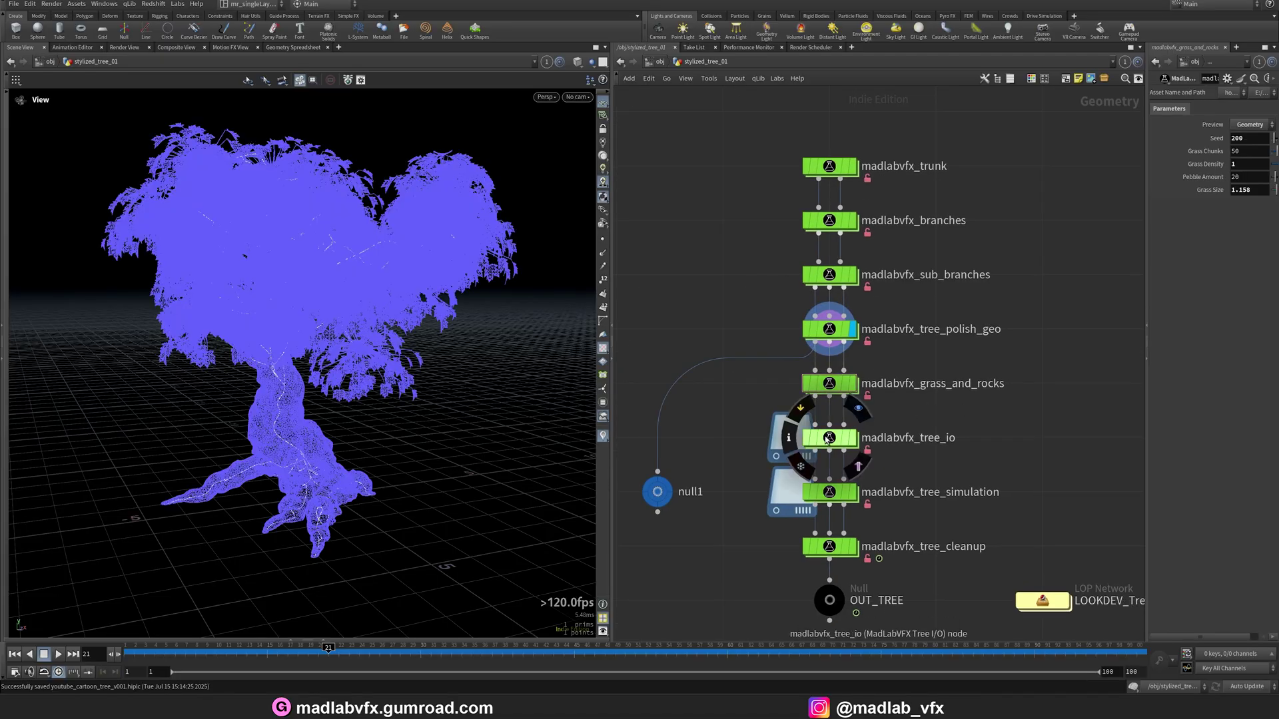
- Open the madlabvfx_tree_io network and display its IN_SPLINE, IN_GEOMETRY and IN_POINTS inputs in turn
{"action": "double_click", "coordinate": [831, 439]}
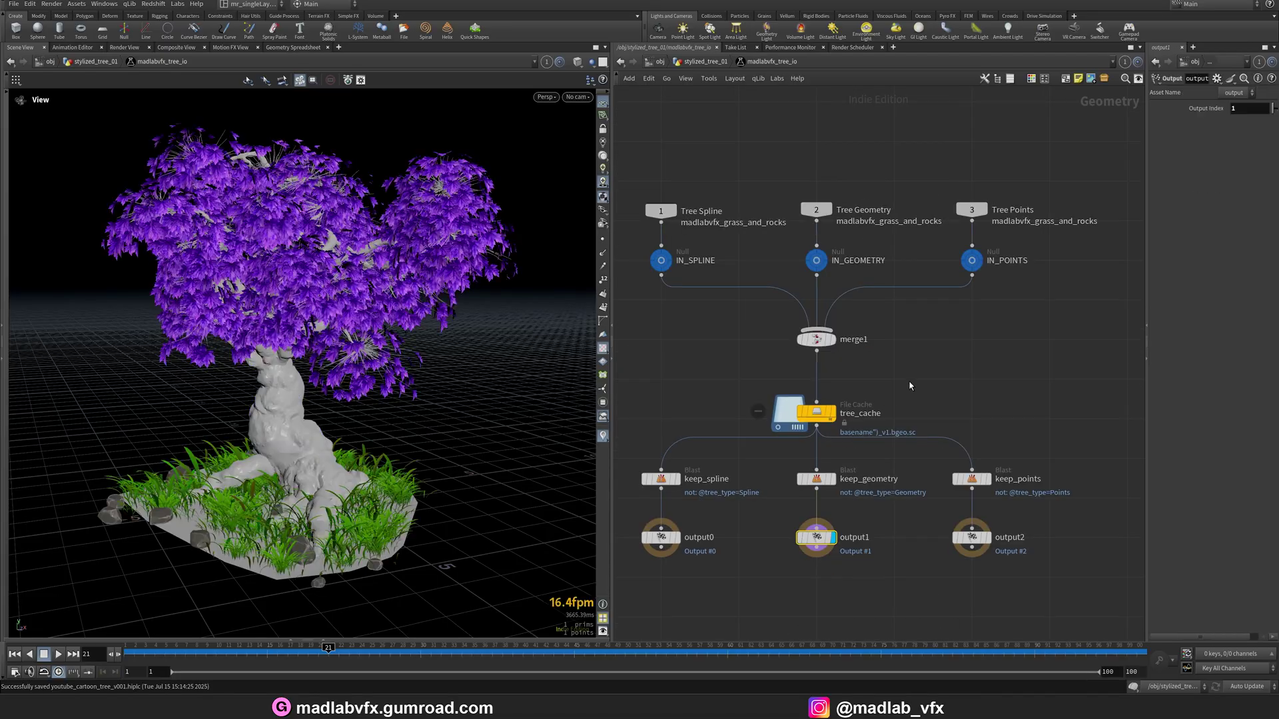
{"action": "left_click", "coordinate": [662, 264]}
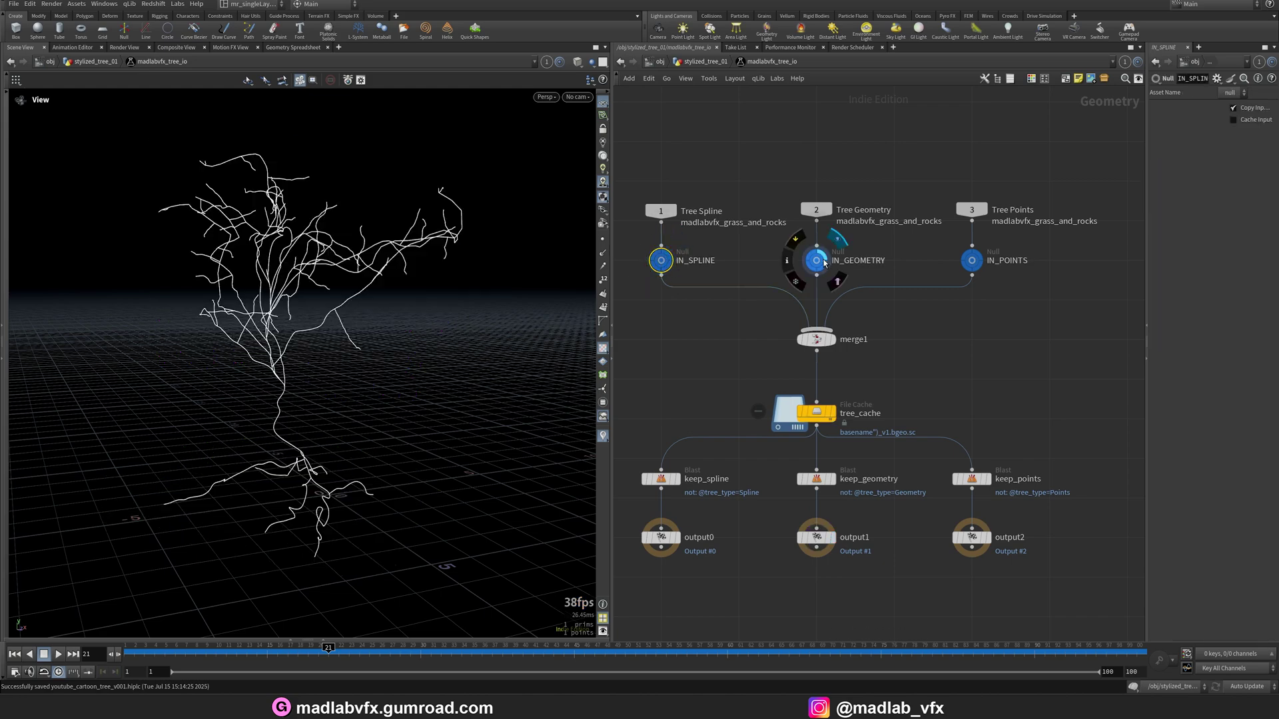
{"action": "left_click", "coordinate": [816, 260]}
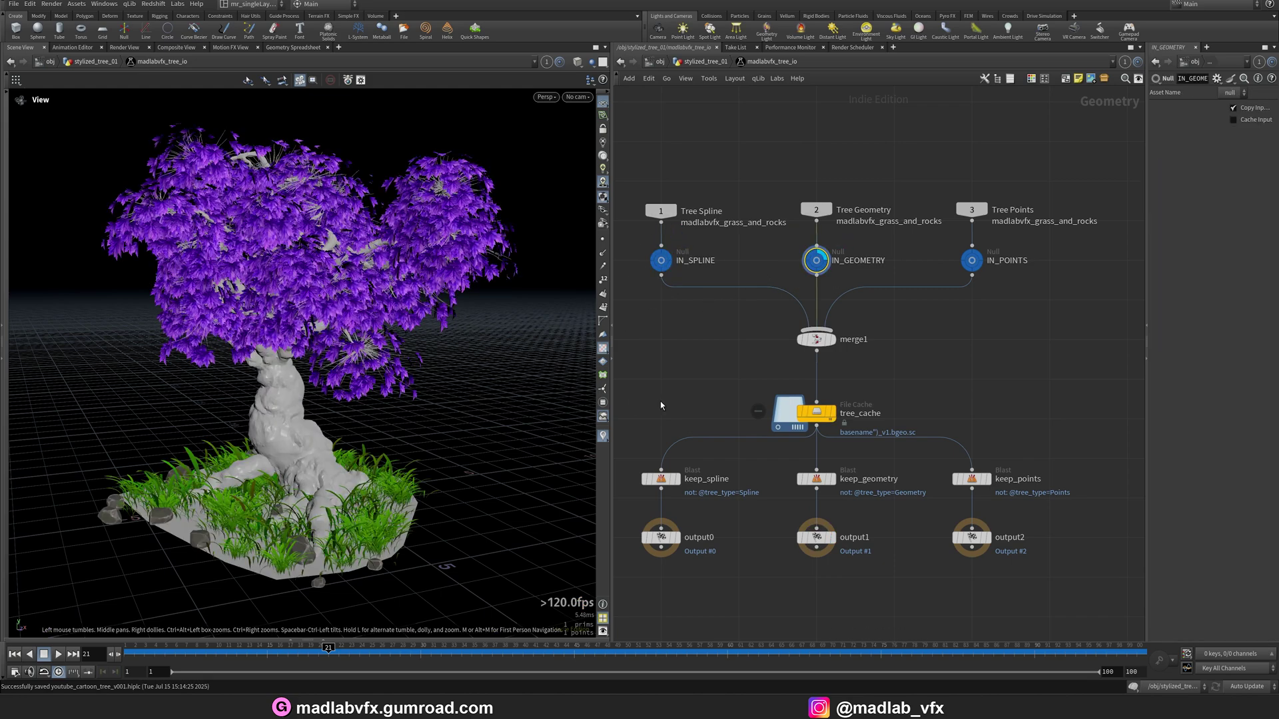
{"action": "left_click", "coordinate": [973, 262]}
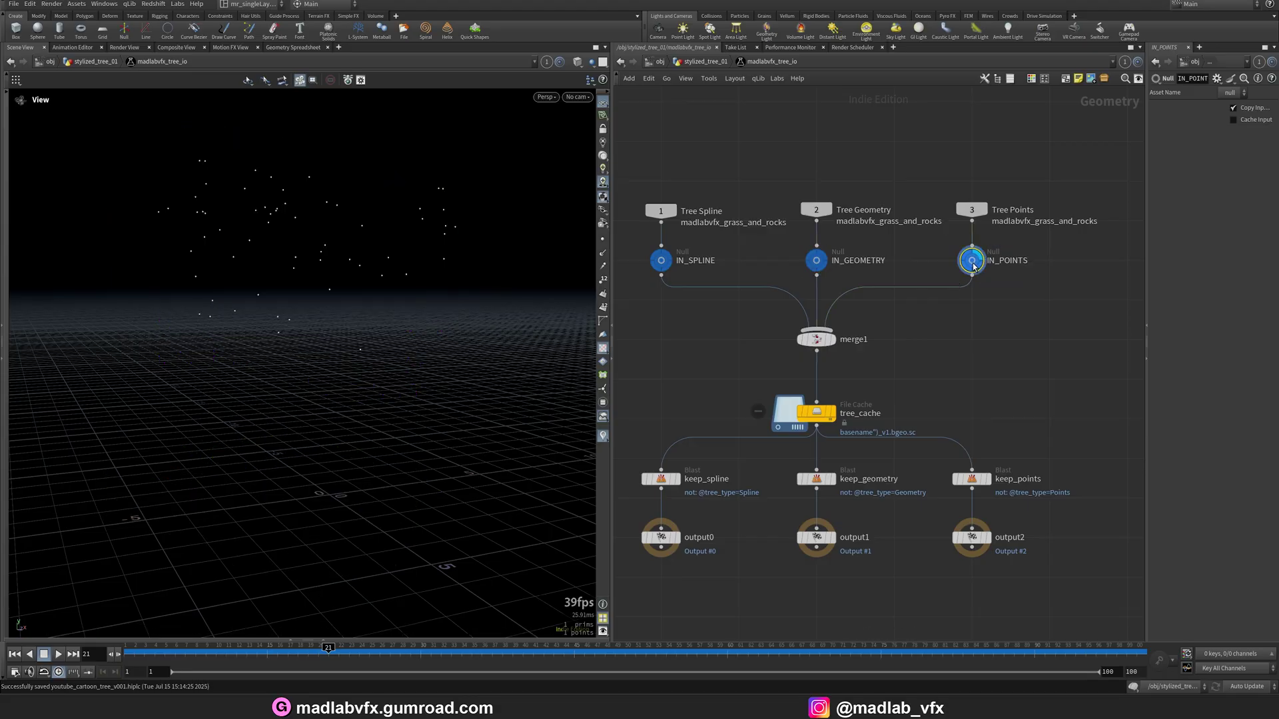
- Inspect the tree_cache file cache settings and return to the stylized_tree_01 network
{"action": "left_click", "coordinate": [847, 412]}
{"action": "middle_click_drag", "start_coordinate": [907, 394], "coordinate": [898, 362]}
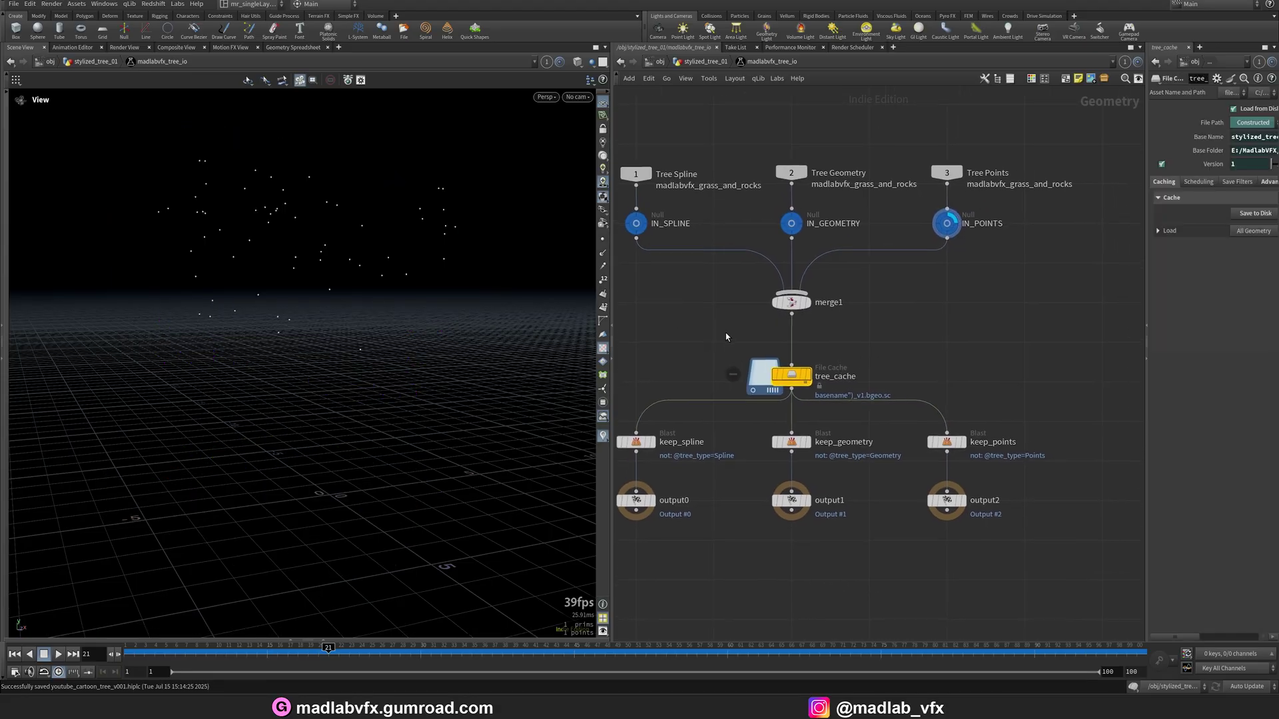
{"action": "key", "text": "u"}
{"action": "middle_click_drag", "start_coordinate": [1006, 433], "coordinate": [973, 375]}
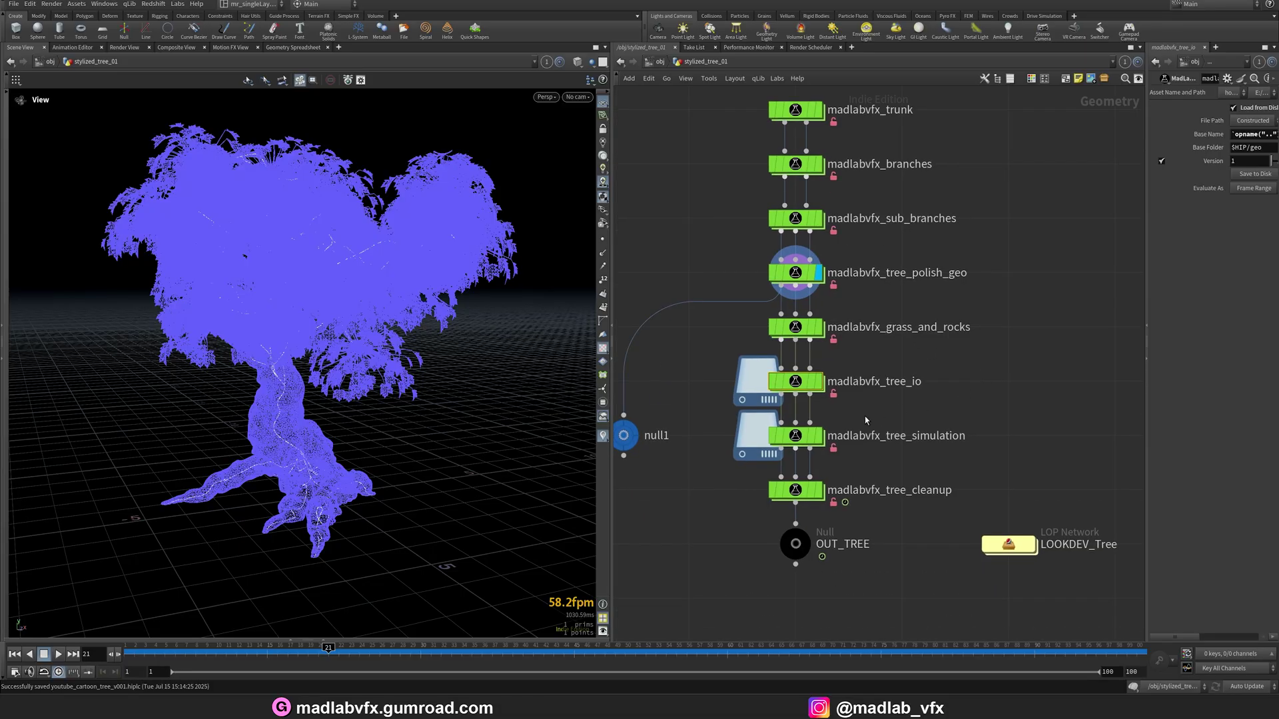
- Open the madlabvfx_tree_simulation network and display the tree spline at IN_SPLINE and unpack3
{"action": "mouse_move", "coordinate": [800, 444]}
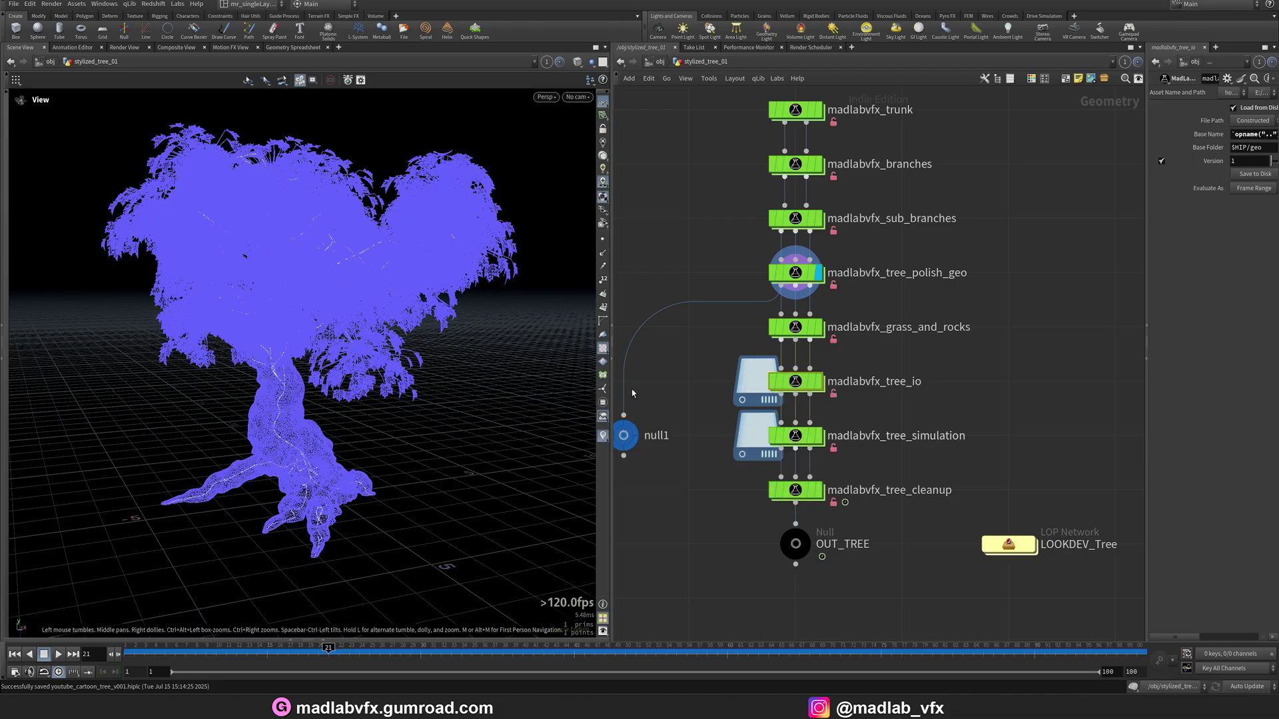
{"action": "double_click", "coordinate": [799, 439]}
{"action": "scroll", "coordinate": [797, 270], "scroll_direction": "up", "scroll_amount": 8}
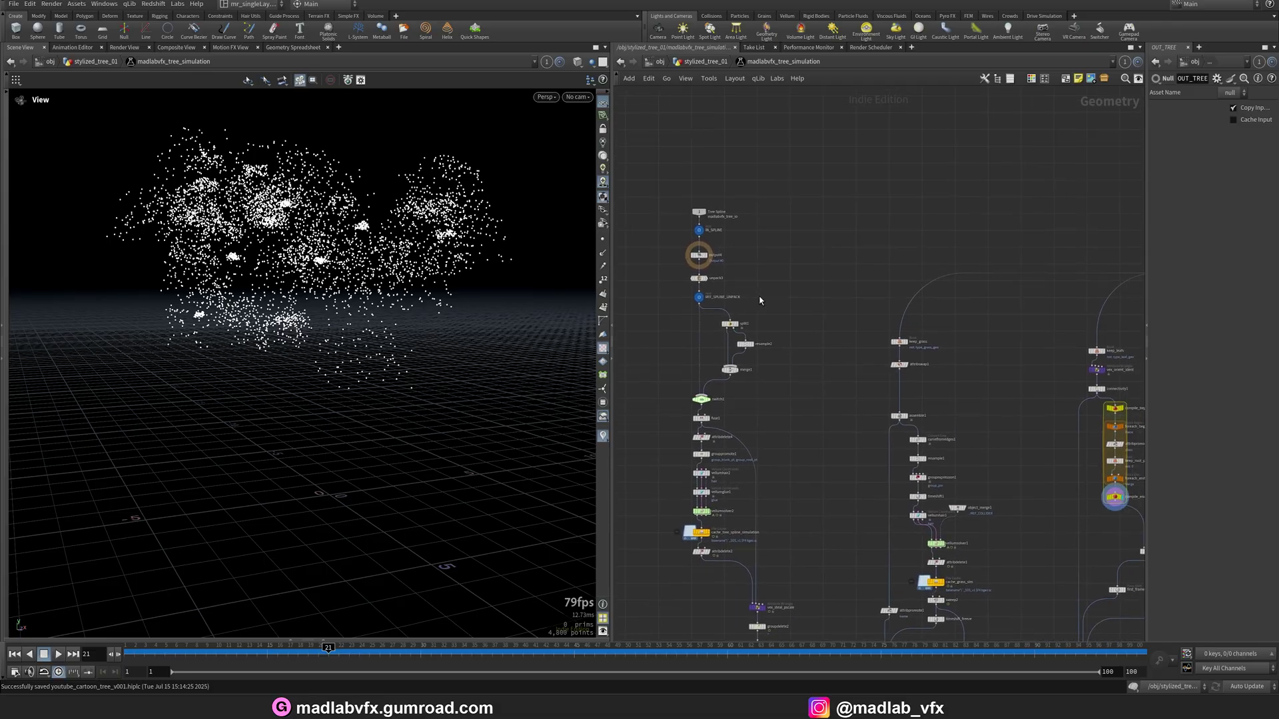
{"action": "scroll", "coordinate": [759, 286], "scroll_direction": "up", "scroll_amount": 8}
{"action": "left_click", "coordinate": [769, 262]}
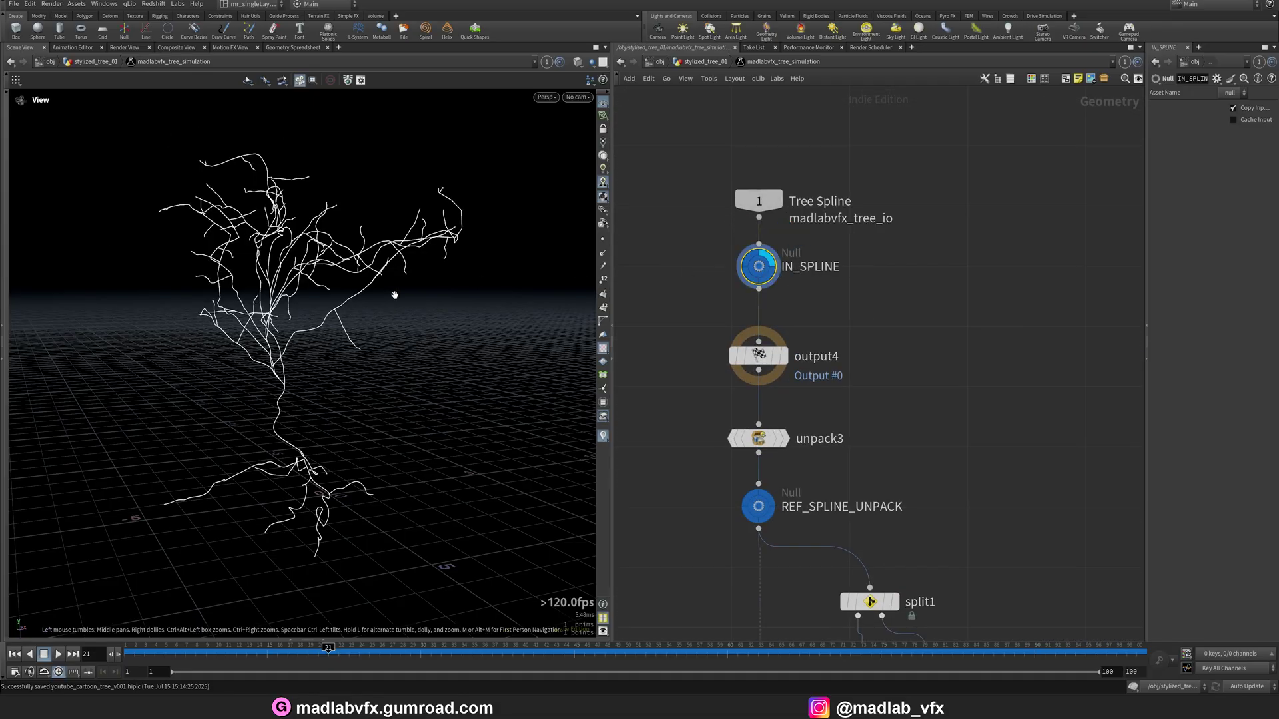
{"action": "scroll", "coordinate": [878, 411], "scroll_direction": "down", "scroll_amount": 4}
{"action": "left_click", "coordinate": [786, 298]}
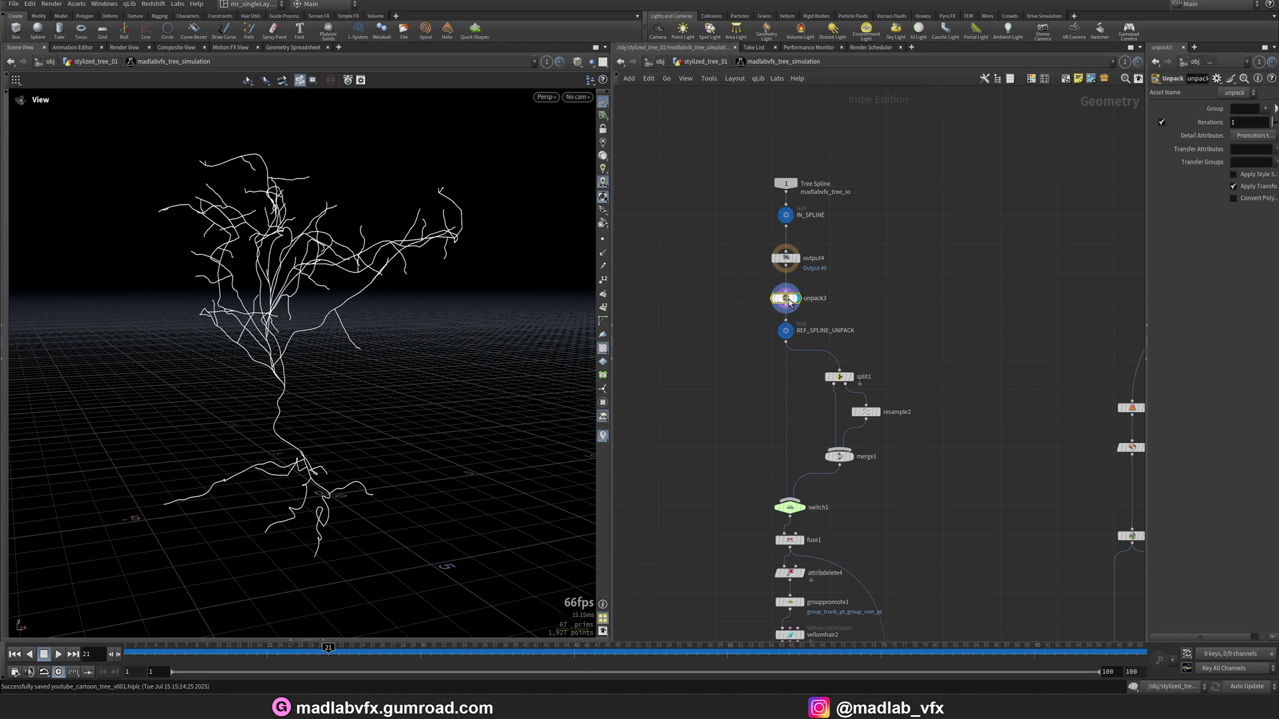
- Display the spline at switch1 and the Vellum hair constraints at vellumhair2
{"action": "scroll", "coordinate": [830, 422], "scroll_direction": "up", "scroll_amount": 4}
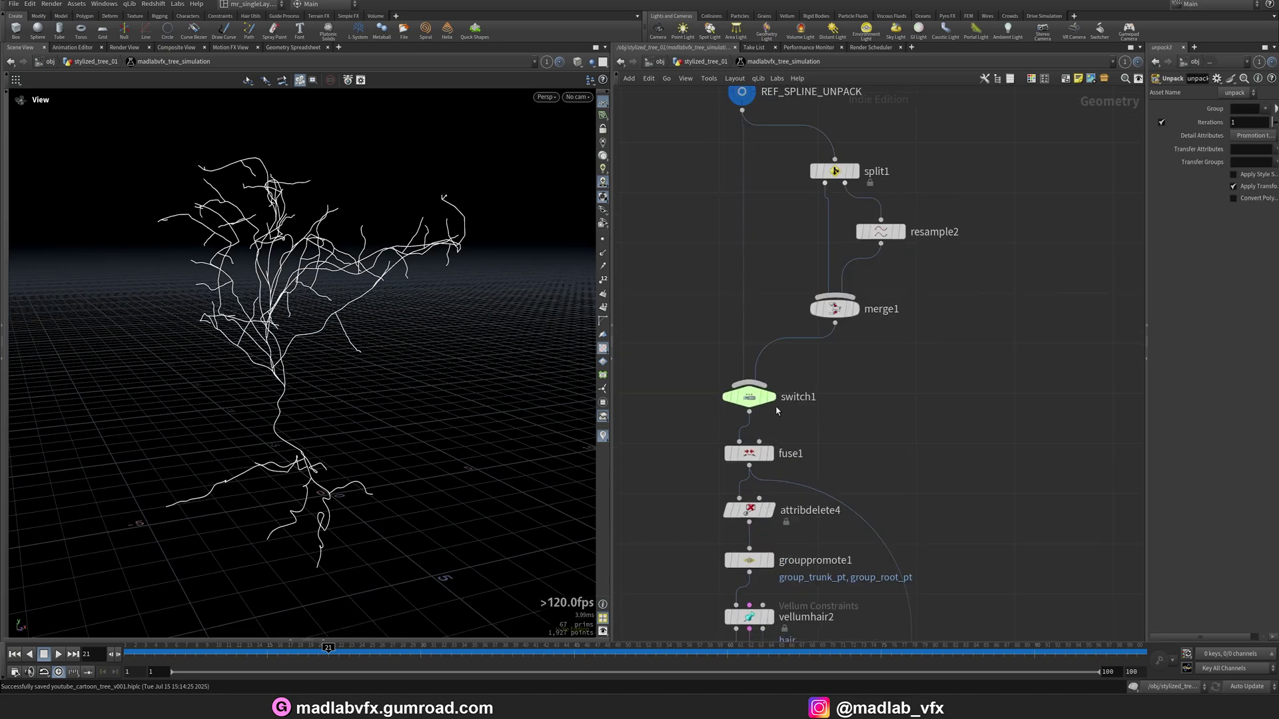
{"action": "left_click", "coordinate": [749, 396]}
{"action": "middle_click_drag", "start_coordinate": [866, 448], "coordinate": [868, 314]}
{"action": "scroll", "coordinate": [867, 314], "scroll_direction": "down", "scroll_amount": 2}
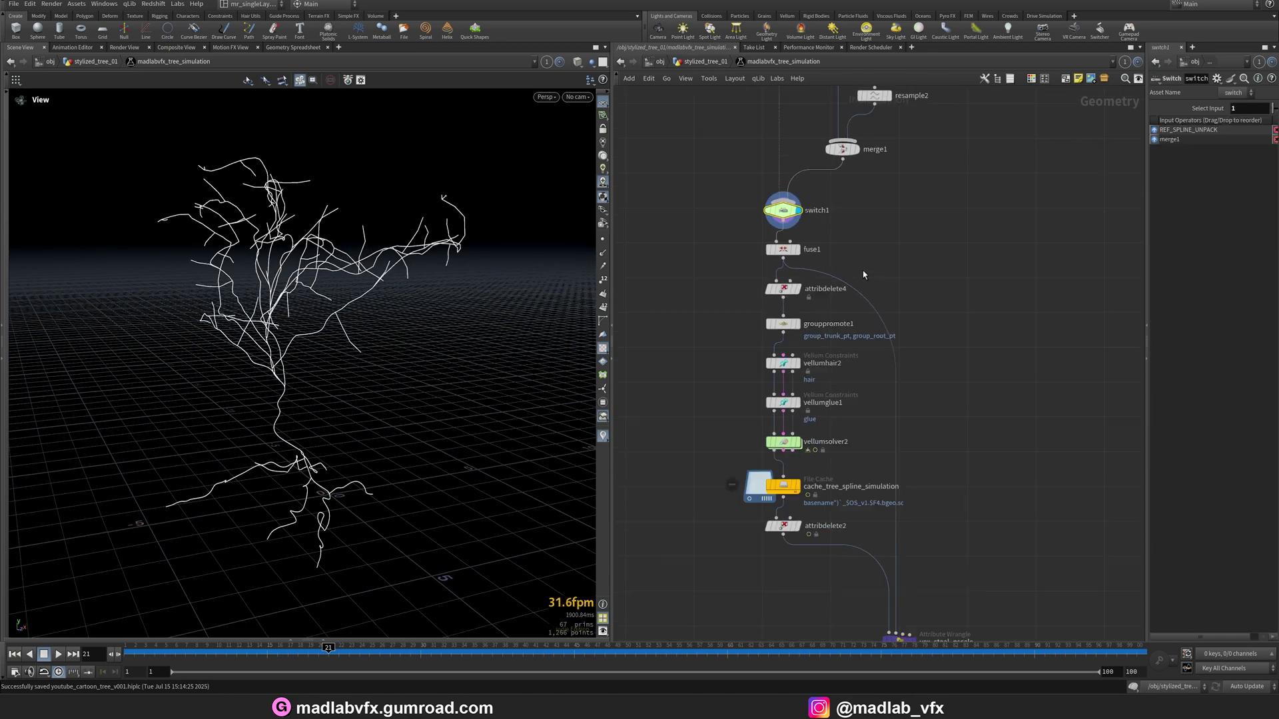
{"action": "mouse_move", "coordinate": [800, 253]}
{"action": "scroll", "coordinate": [826, 334], "scroll_direction": "up", "scroll_amount": 2}
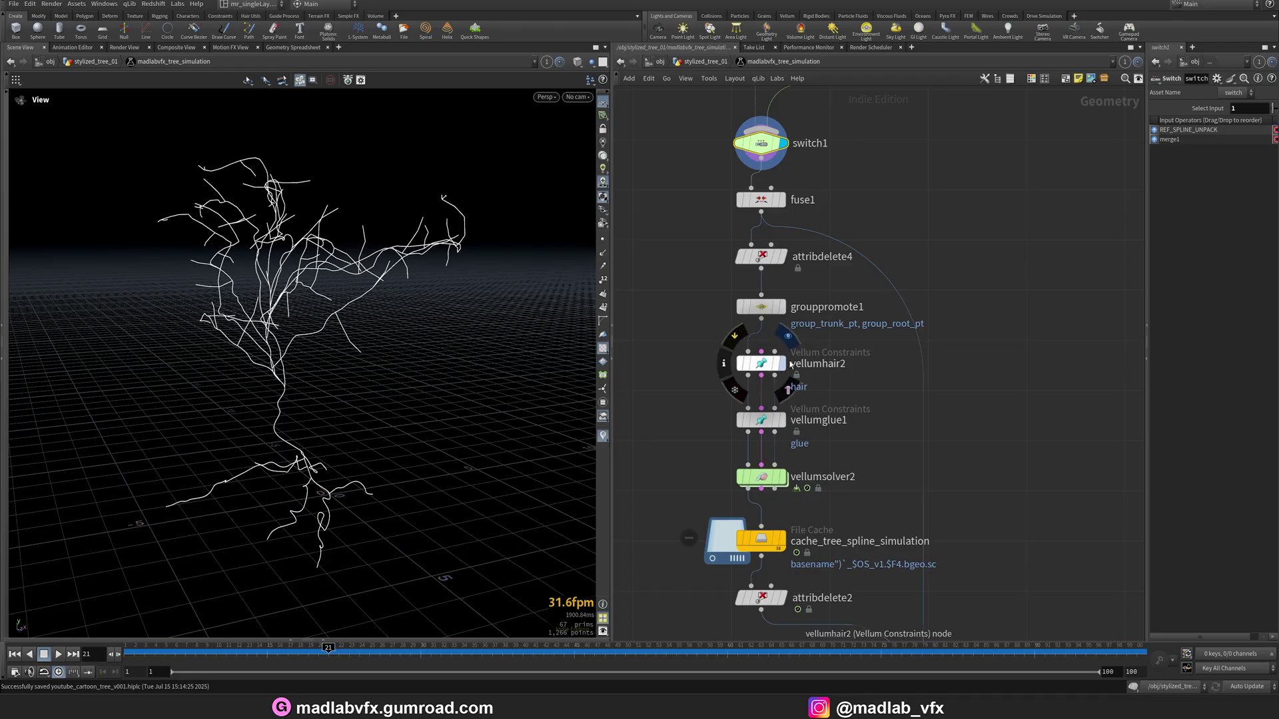
{"action": "left_click", "coordinate": [752, 363]}
{"action": "left_click_drag", "start_coordinate": [493, 350], "coordinate": [476, 380]}
{"action": "middle_click_drag", "start_coordinate": [851, 493], "coordinate": [848, 396]}
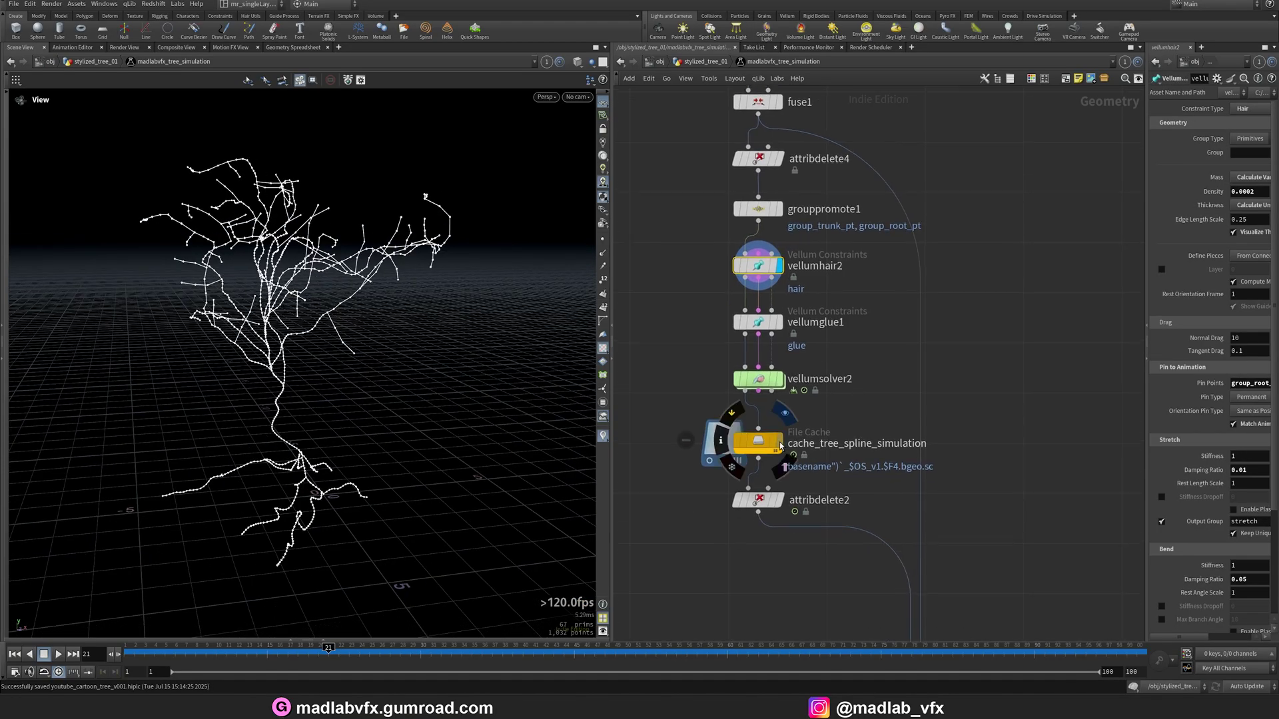
- Display cache_tree_spline_simulation and play the cached spline motion from frame 1
{"action": "left_click", "coordinate": [758, 441]}
{"action": "left_click", "coordinate": [136, 653]}
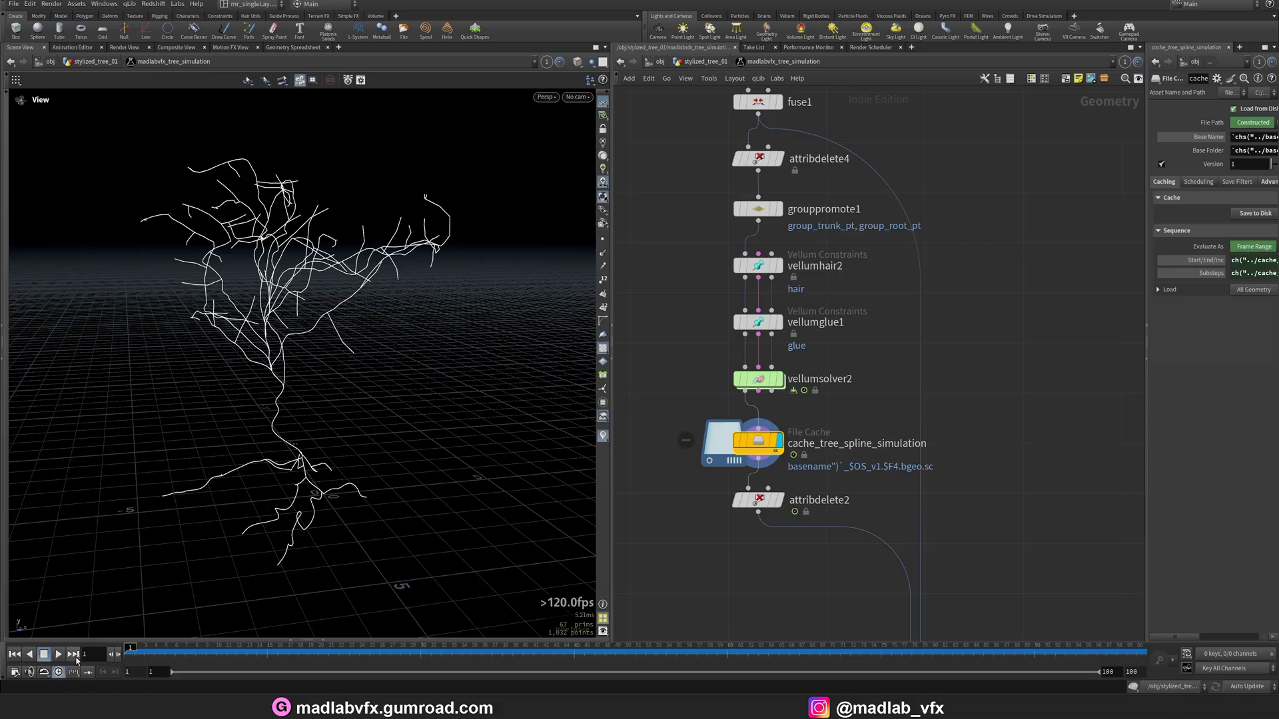
{"action": "left_click", "coordinate": [59, 654]}
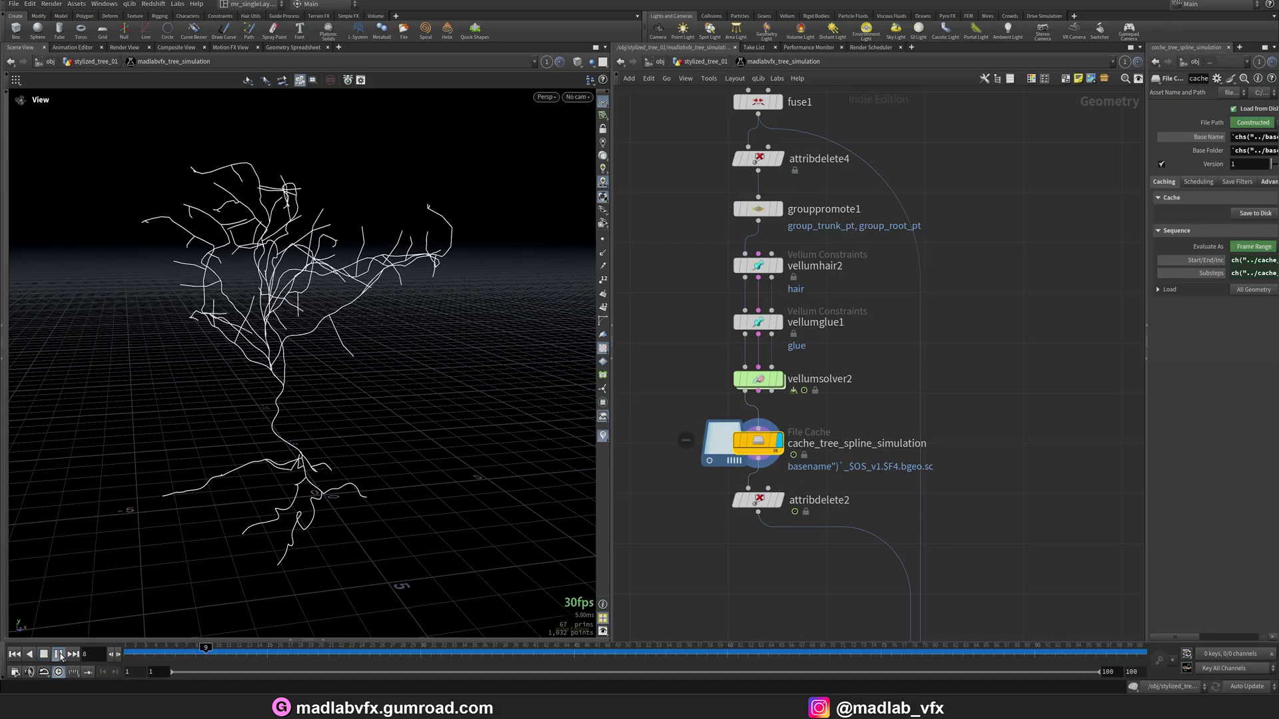
{"action": "left_click", "coordinate": [58, 656]}
- Open the forces network inside vellumsolver2, select popforce1 and widen the parameter pane to examine its settings
{"action": "left_click", "coordinate": [759, 381]}
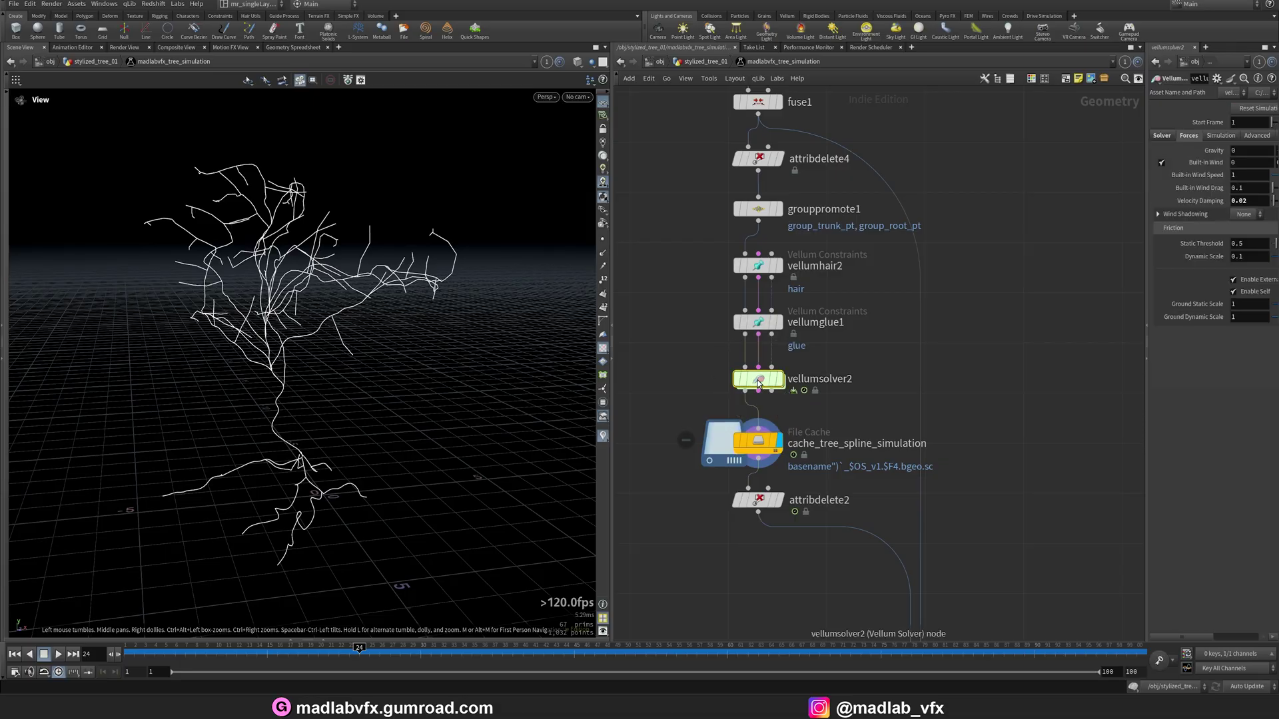
{"action": "double_click", "coordinate": [760, 381]}
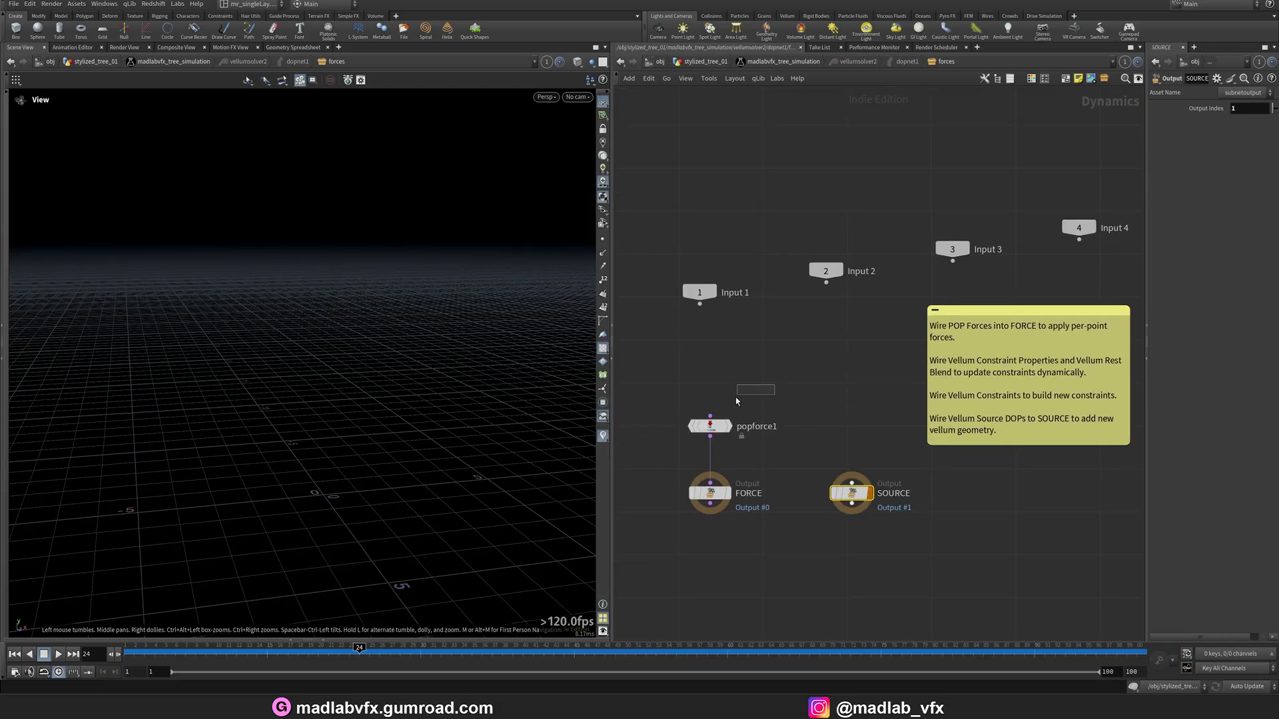
{"action": "left_click_drag", "start_coordinate": [736, 400], "coordinate": [726, 429]}
{"action": "left_click_drag", "start_coordinate": [1148, 395], "coordinate": [896, 395]}
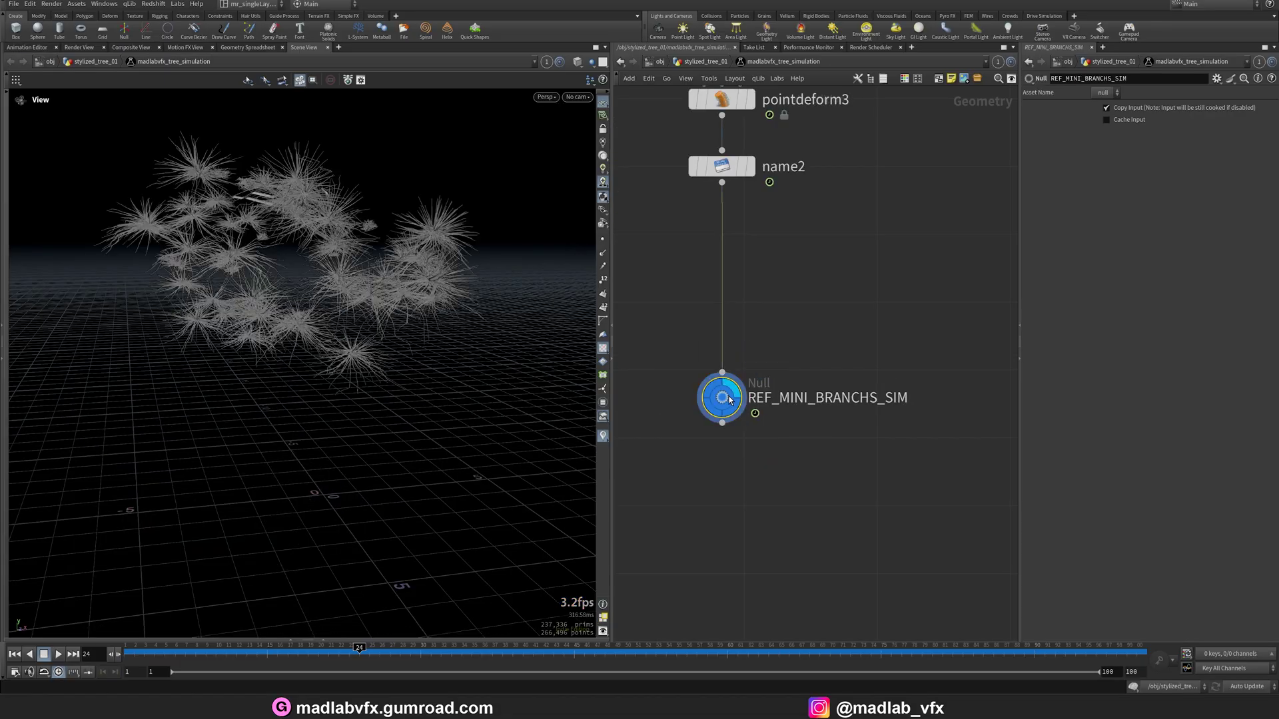
- Narrow the parameter pane and display the incoming tree geometry at IN_GEOMETRY in the simulation network
{"action": "scroll", "coordinate": [841, 369], "scroll_direction": "down", "scroll_amount": 3}
{"action": "middle_click_drag", "start_coordinate": [841, 370], "coordinate": [845, 492]}
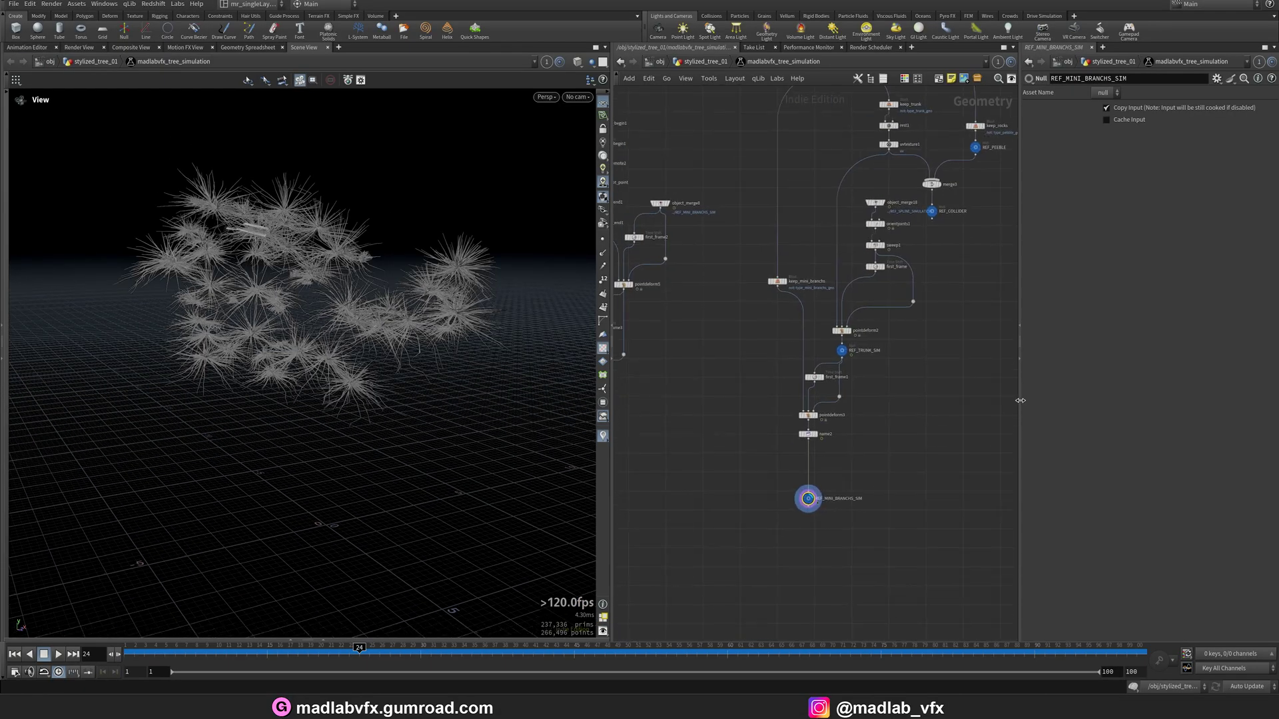
{"action": "left_click_drag", "start_coordinate": [1020, 417], "coordinate": [1193, 417]}
{"action": "middle_click_drag", "start_coordinate": [1049, 433], "coordinate": [1088, 489]}
{"action": "scroll", "coordinate": [1079, 427], "scroll_direction": "down", "scroll_amount": 1}
{"action": "middle_click_drag", "start_coordinate": [1066, 373], "coordinate": [1064, 442]}
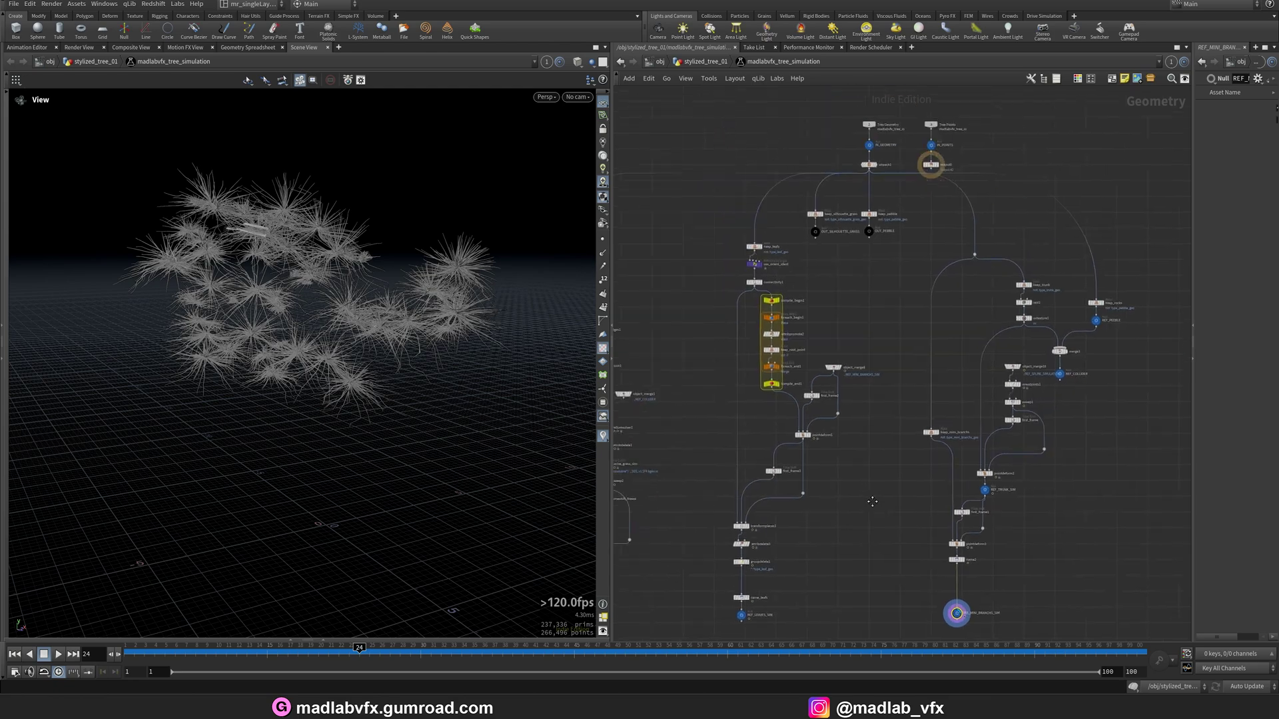
{"action": "scroll", "coordinate": [920, 207], "scroll_direction": "up", "scroll_amount": 4}
{"action": "middle_click_drag", "start_coordinate": [920, 207], "coordinate": [999, 315]}
{"action": "scroll", "coordinate": [998, 315], "scroll_direction": "up", "scroll_amount": 2}
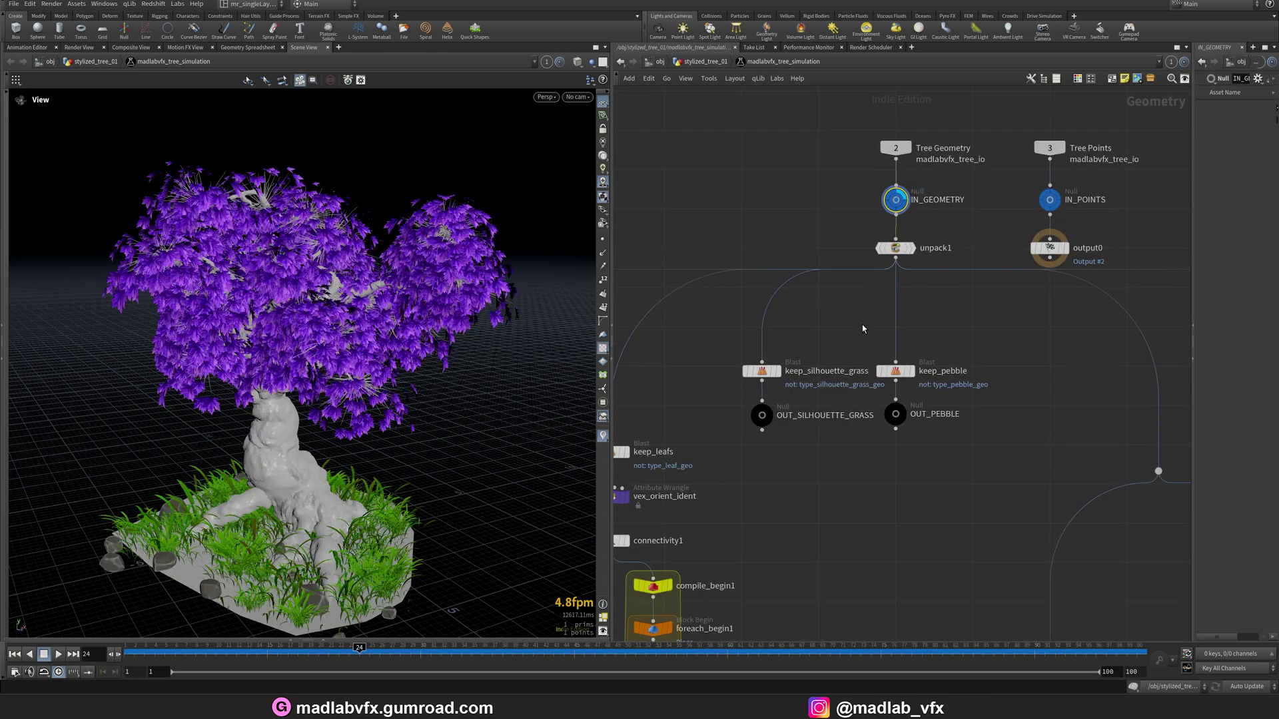
- Display the isolated foliage at keep_leafs and locate the grass simulation branch
{"action": "middle_click_drag", "start_coordinate": [881, 314], "coordinate": [953, 243]}
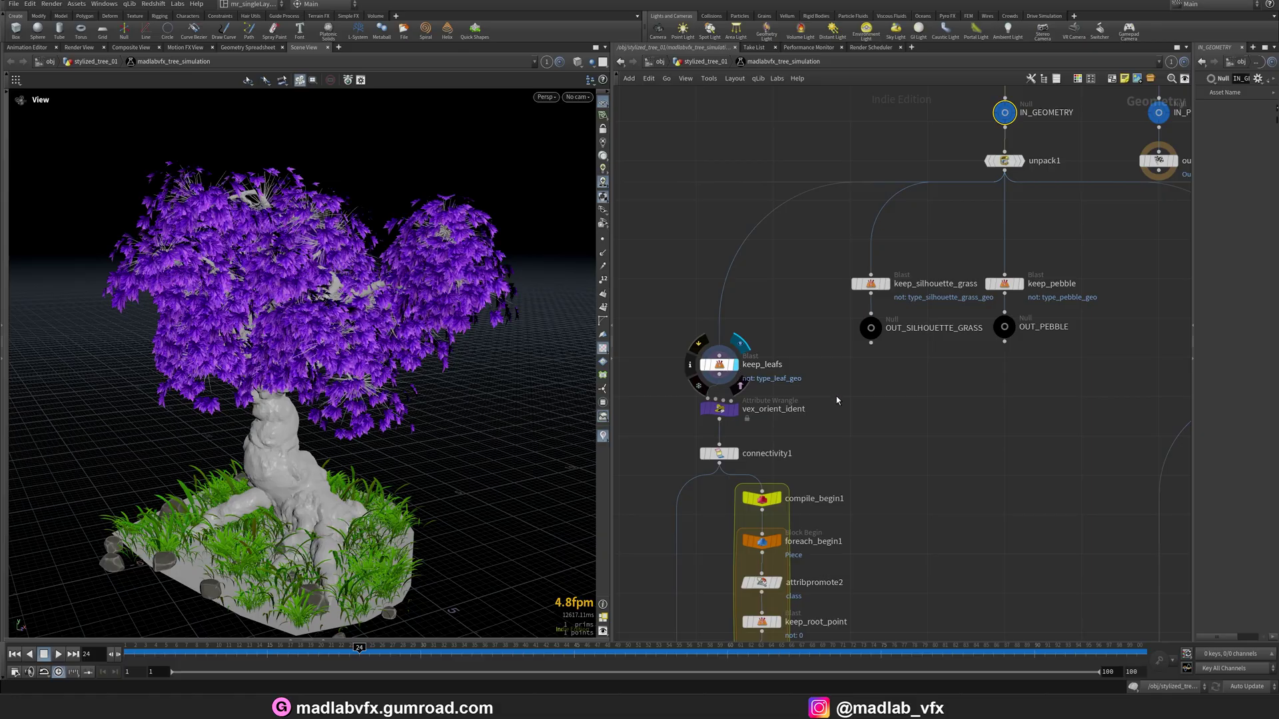
{"action": "scroll", "coordinate": [841, 405], "scroll_direction": "down", "scroll_amount": 6}
{"action": "middle_click_drag", "start_coordinate": [842, 406], "coordinate": [859, 299]}
{"action": "scroll", "coordinate": [817, 280], "scroll_direction": "up", "scroll_amount": 6}
{"action": "scroll", "coordinate": [876, 253], "scroll_direction": "down", "scroll_amount": 1}
{"action": "scroll", "coordinate": [831, 298], "scroll_direction": "up", "scroll_amount": 2}
{"action": "scroll", "coordinate": [749, 283], "scroll_direction": "up", "scroll_amount": 1}
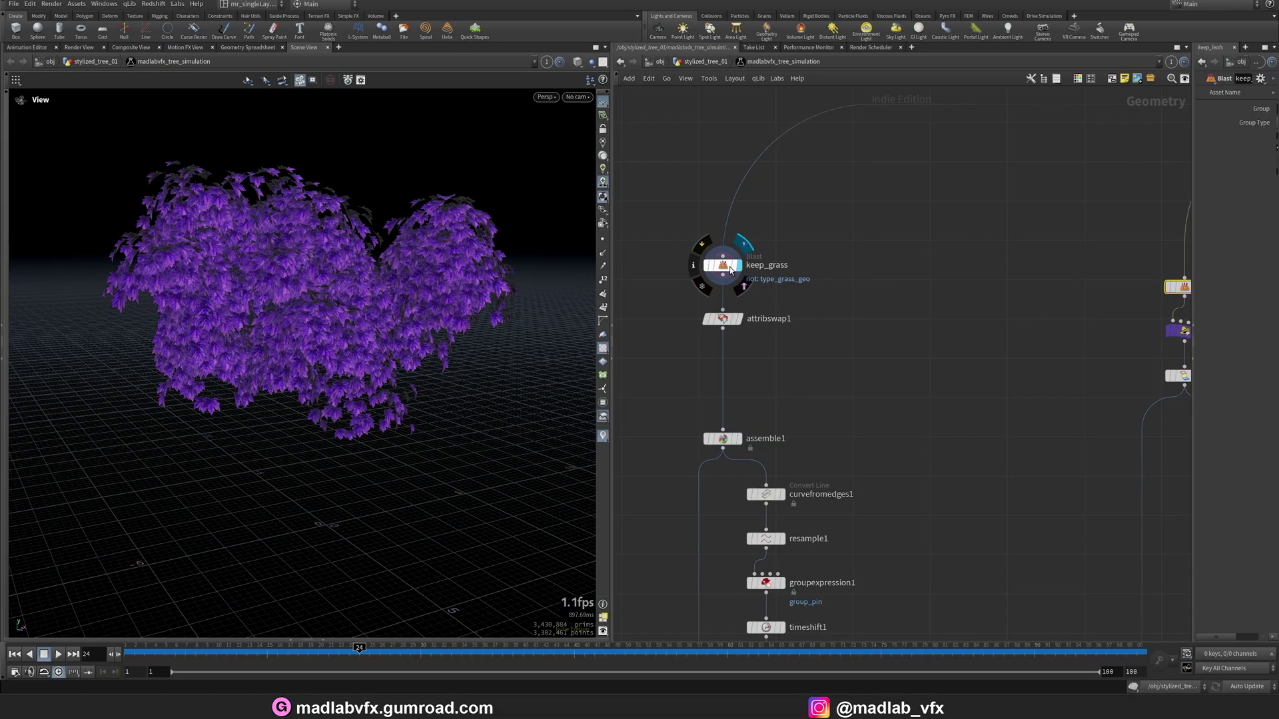
- Display keep_grass and examine the isolated grass clumps
{"action": "left_click", "coordinate": [733, 266]}
{"action": "left_click_drag", "start_coordinate": [391, 397], "coordinate": [456, 358]}
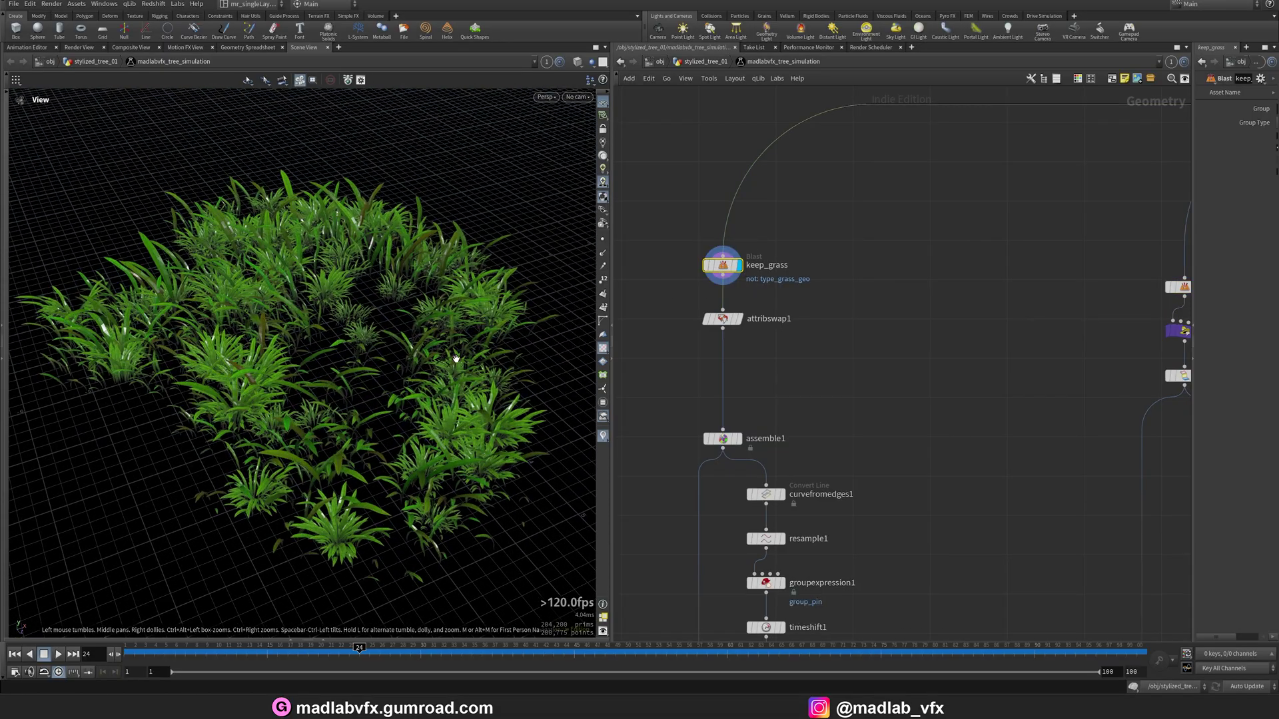
{"action": "key", "text": "h"}
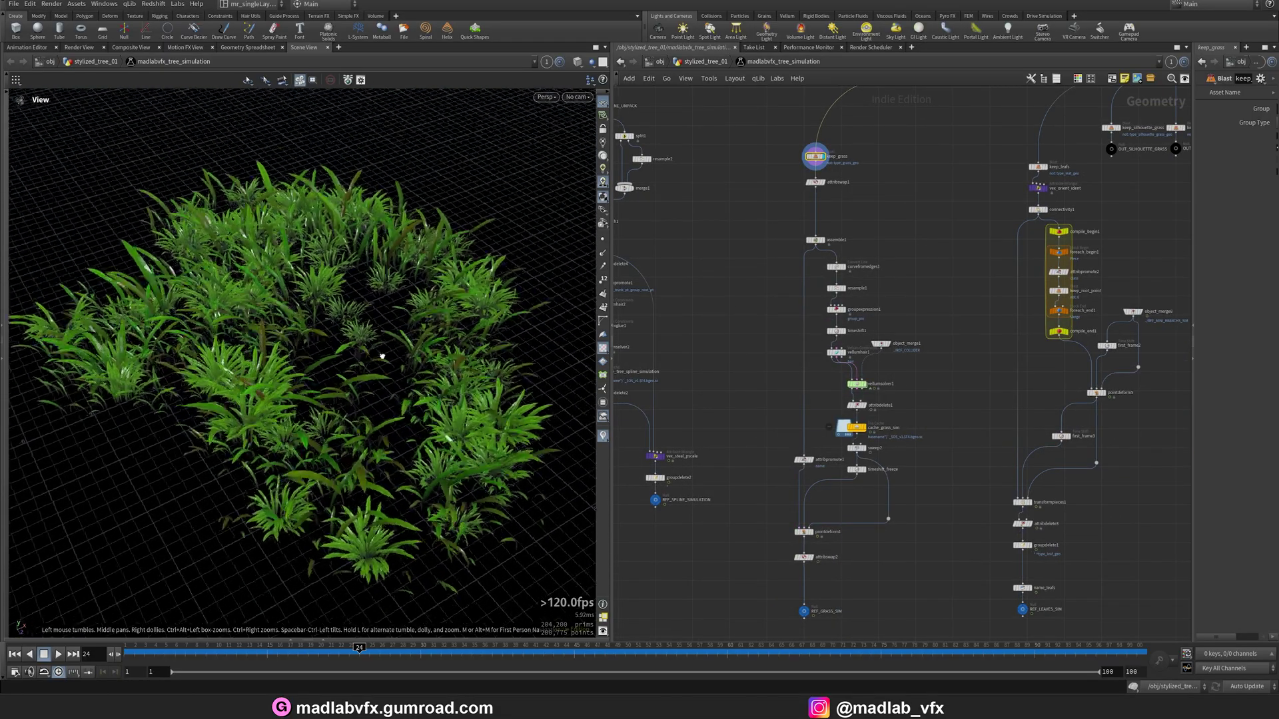
- Step through the grass preparation chain, displaying attribswap1, assemble1 and curvefromedges1 in turn
{"action": "scroll", "coordinate": [819, 184], "scroll_direction": "up", "scroll_amount": 4}
{"action": "left_click", "coordinate": [813, 172]}
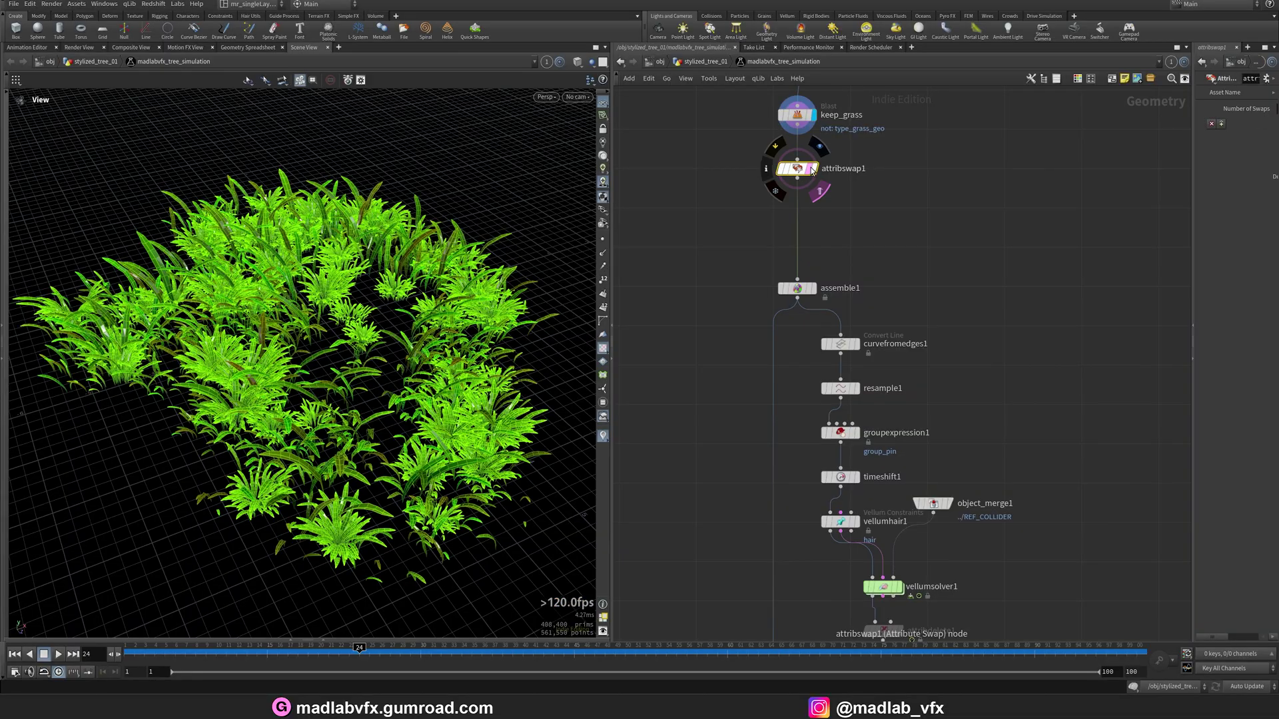
{"action": "middle_click_drag", "start_coordinate": [841, 276], "coordinate": [820, 211]}
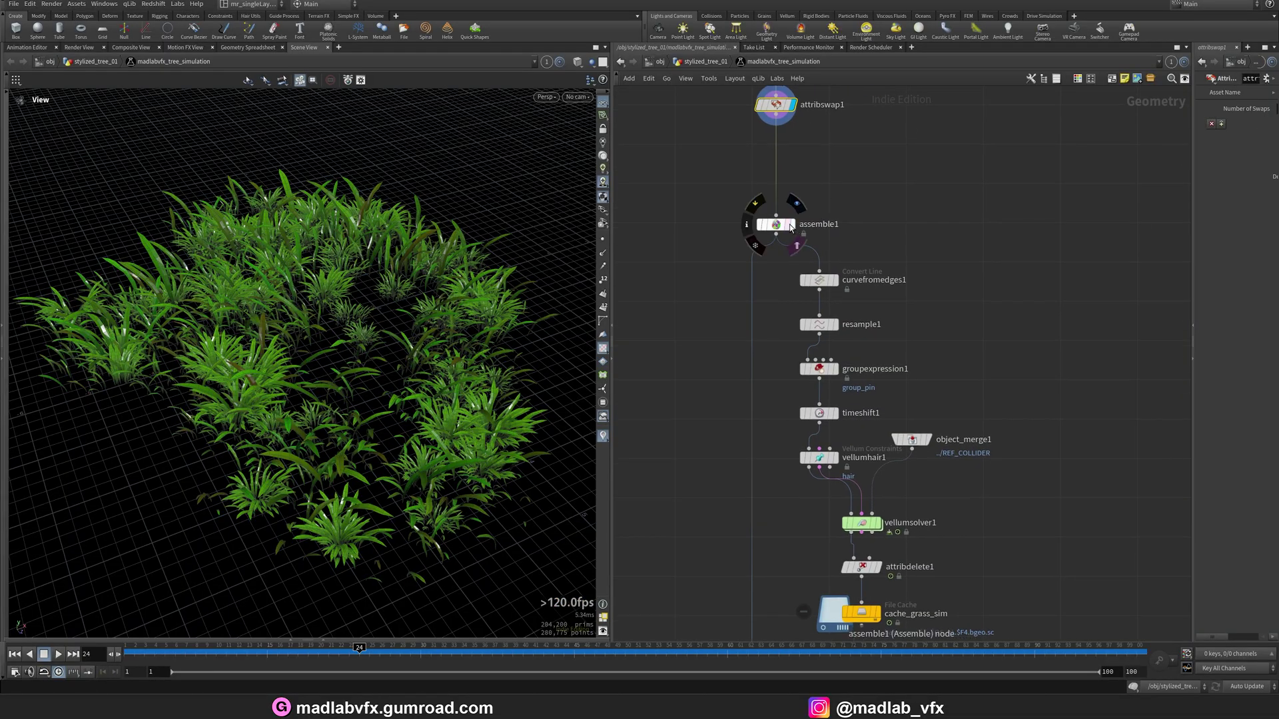
{"action": "left_click", "coordinate": [794, 225]}
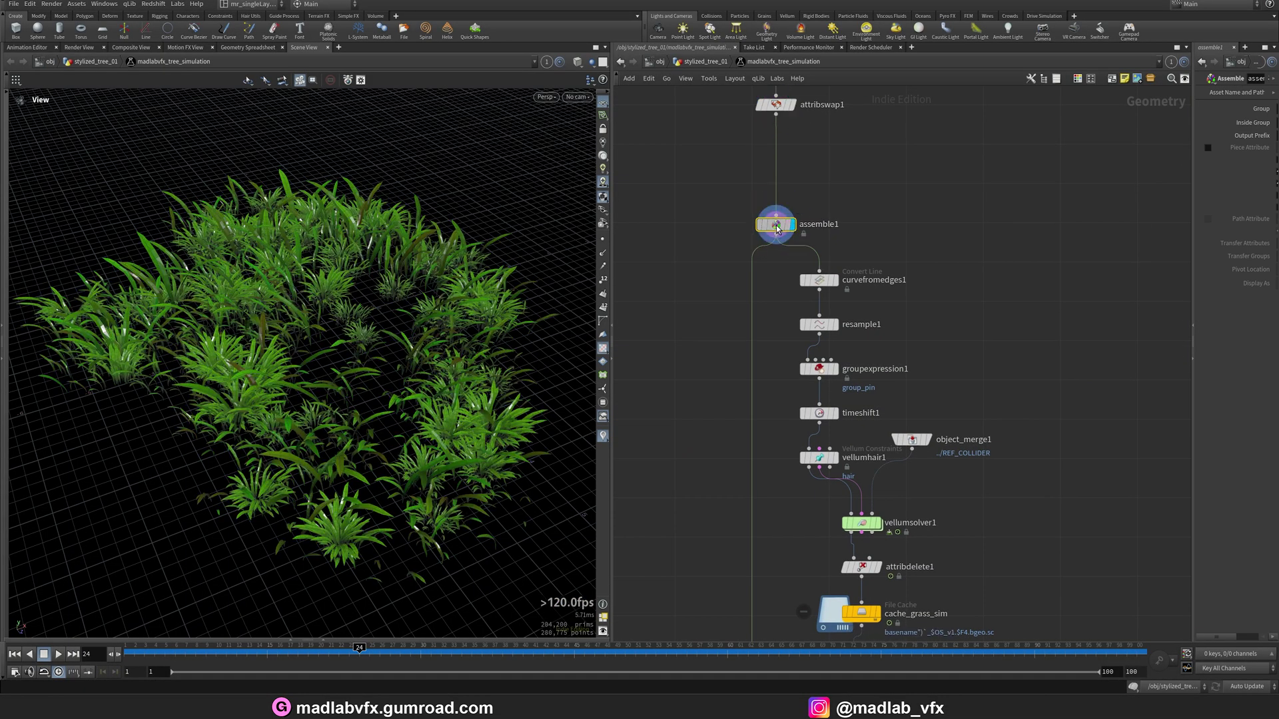
{"action": "scroll", "coordinate": [421, 315], "scroll_direction": "up", "scroll_amount": 5}
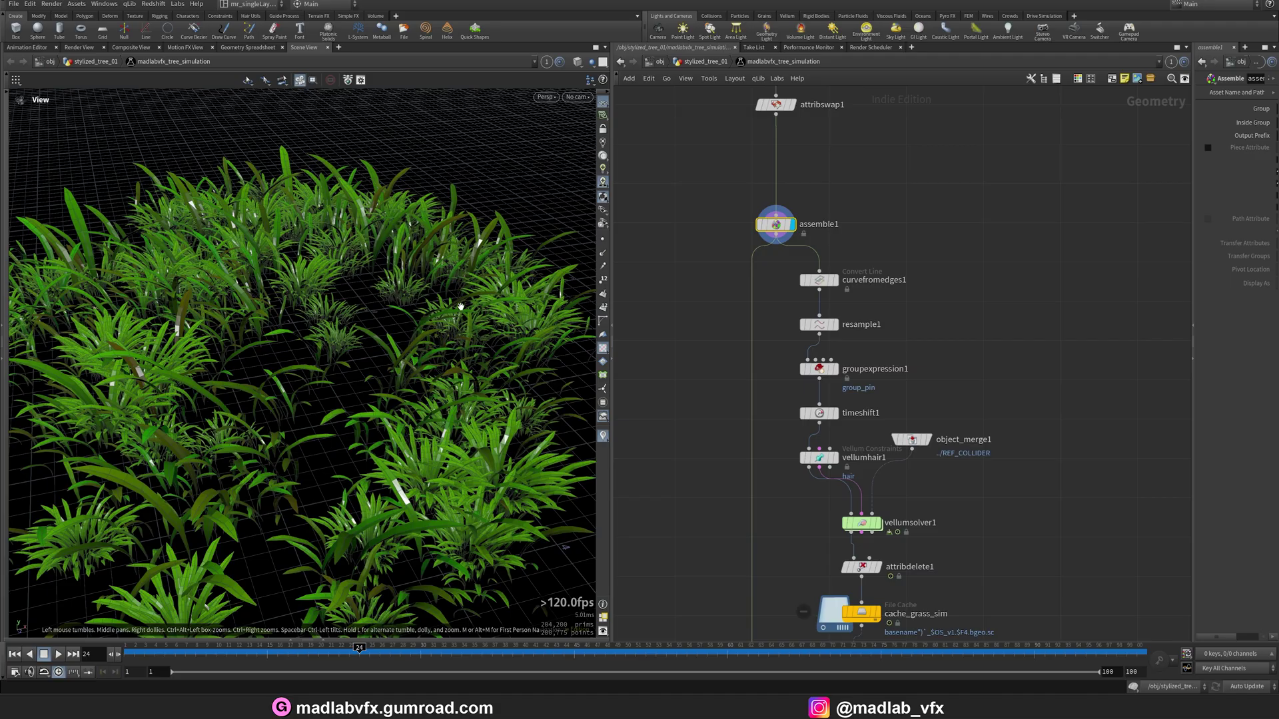
{"action": "left_click", "coordinate": [837, 282]}
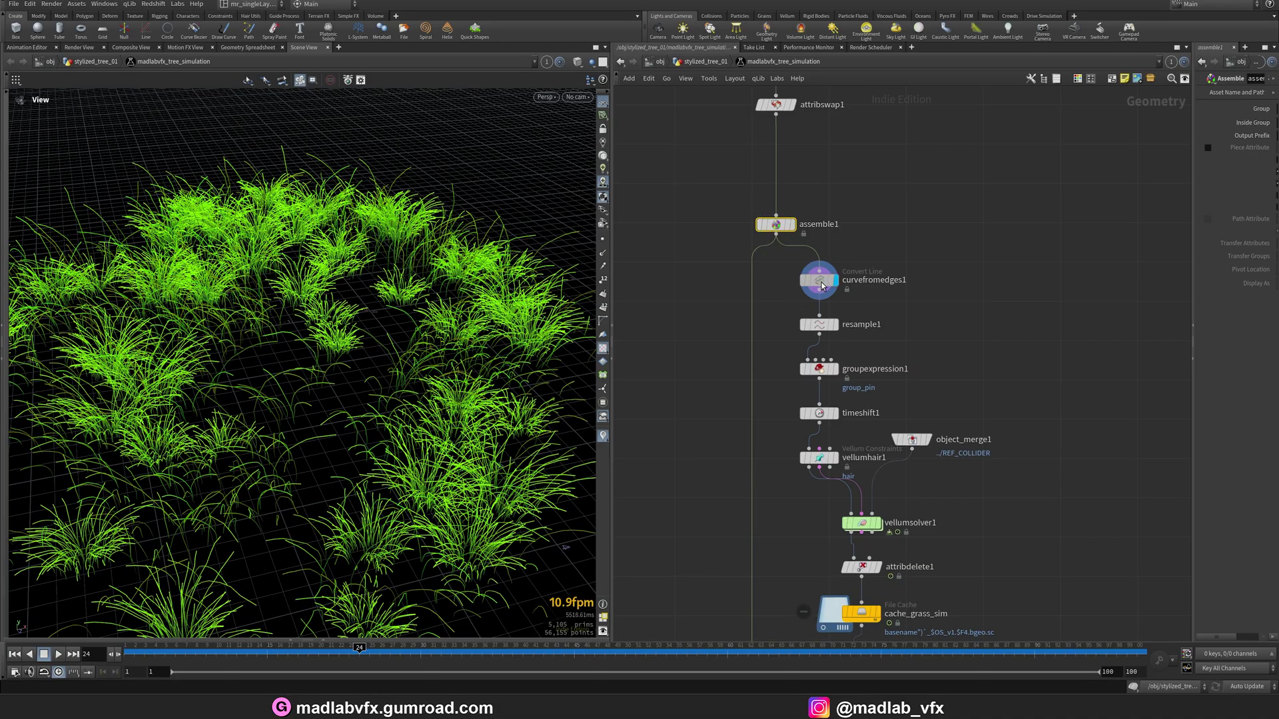
- Display cache_grass_sim and play back the cached grass curve simulation
{"action": "middle_click_drag", "start_coordinate": [927, 573], "coordinate": [908, 353]}
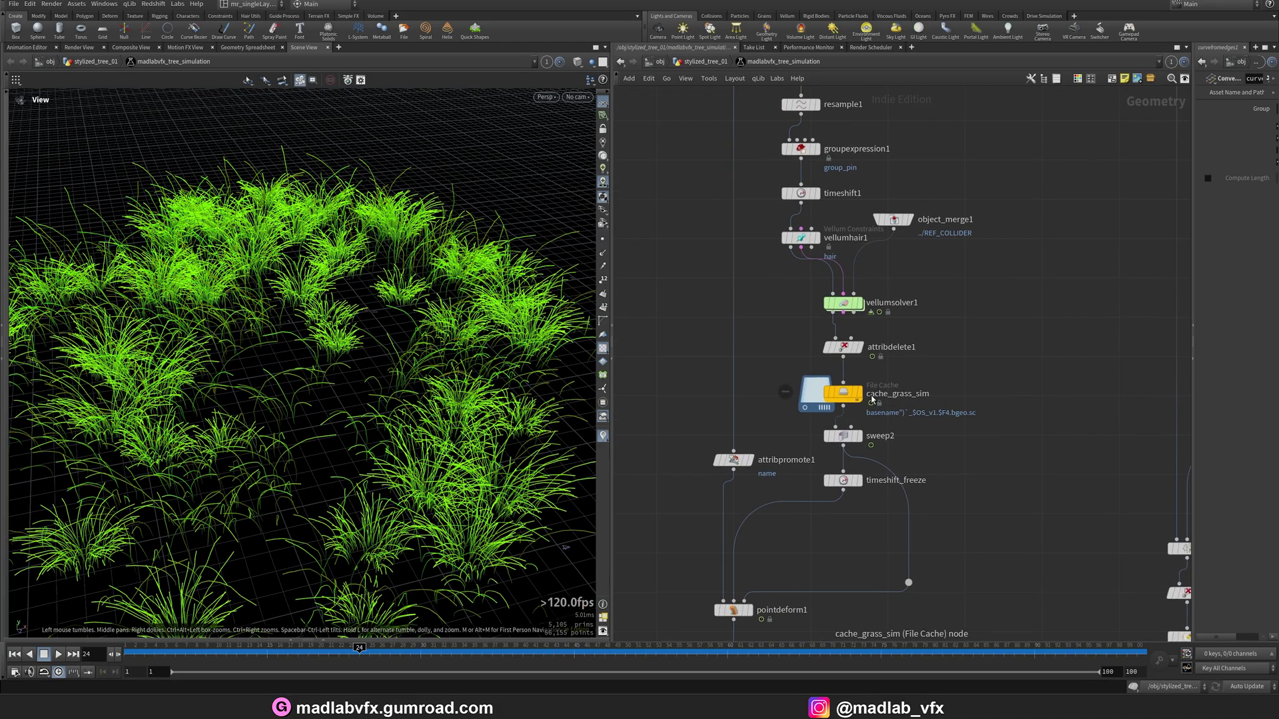
{"action": "left_click", "coordinate": [856, 393]}
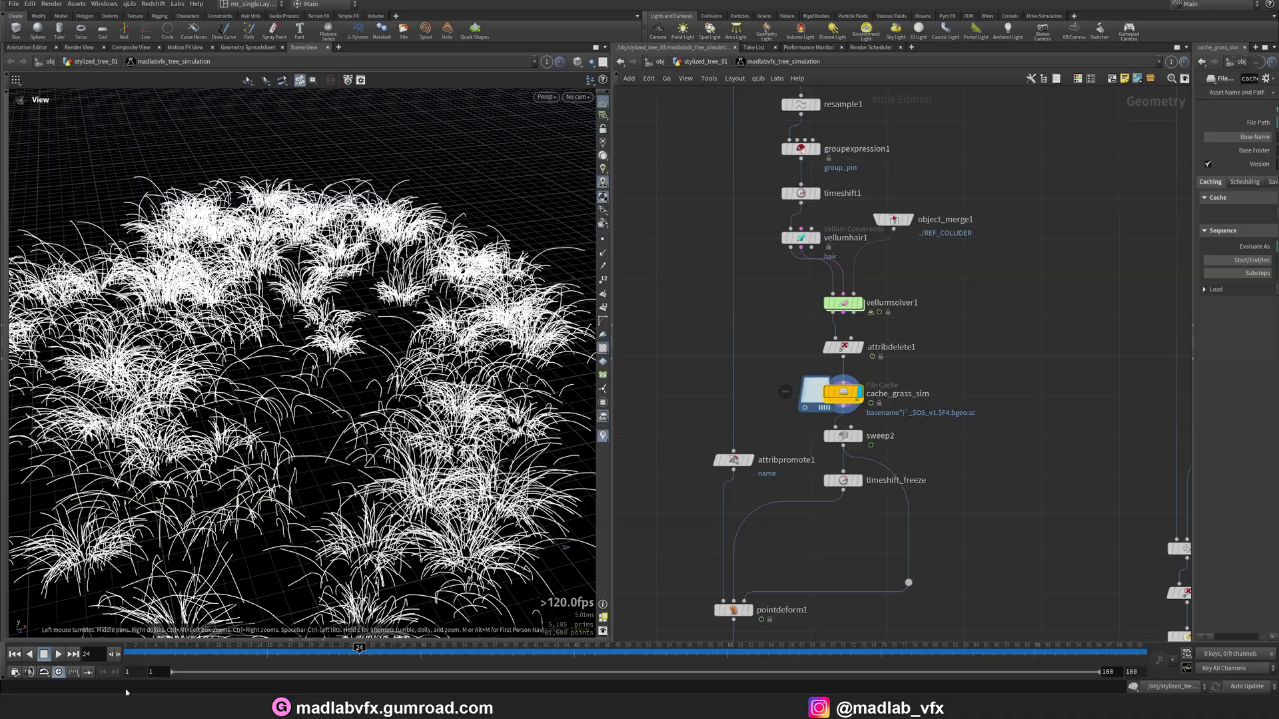
{"action": "left_click", "coordinate": [59, 654]}
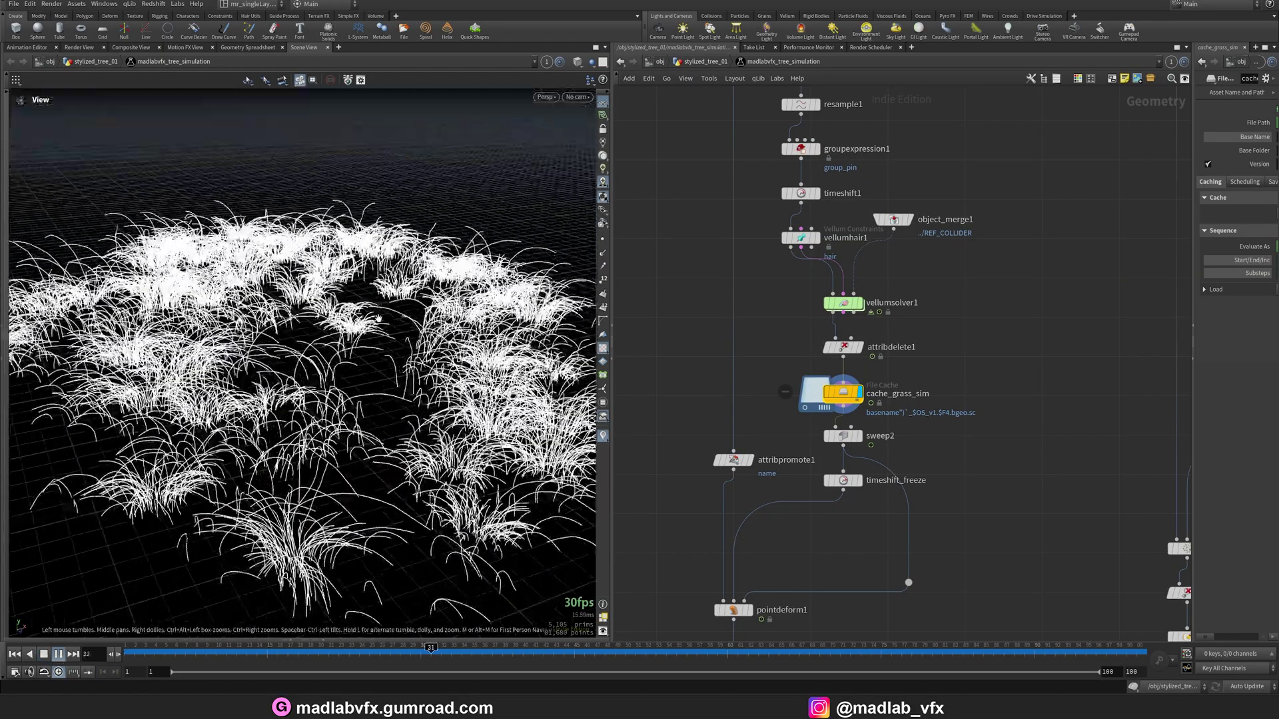
{"action": "left_click", "coordinate": [59, 654]}
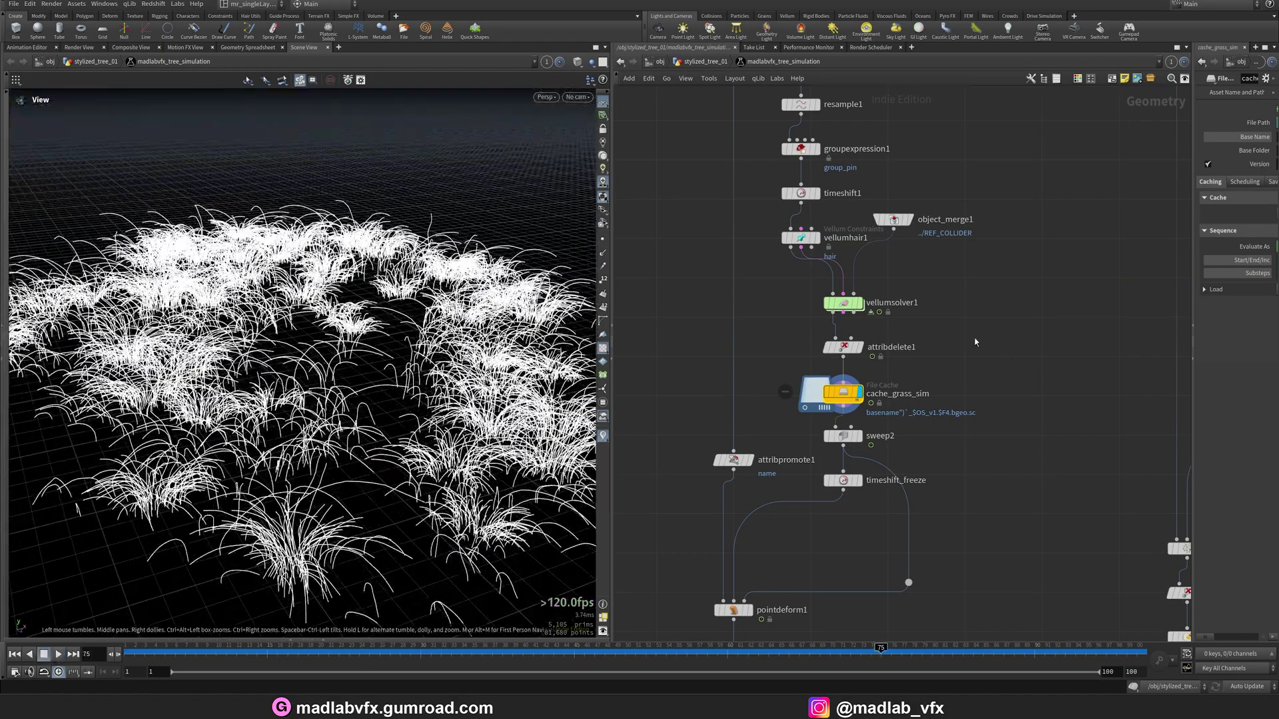
- Examine the forces network inside vellumsolver1, including its popforce1 node, and return to the tree simulation network
{"action": "left_click", "coordinate": [861, 308]}
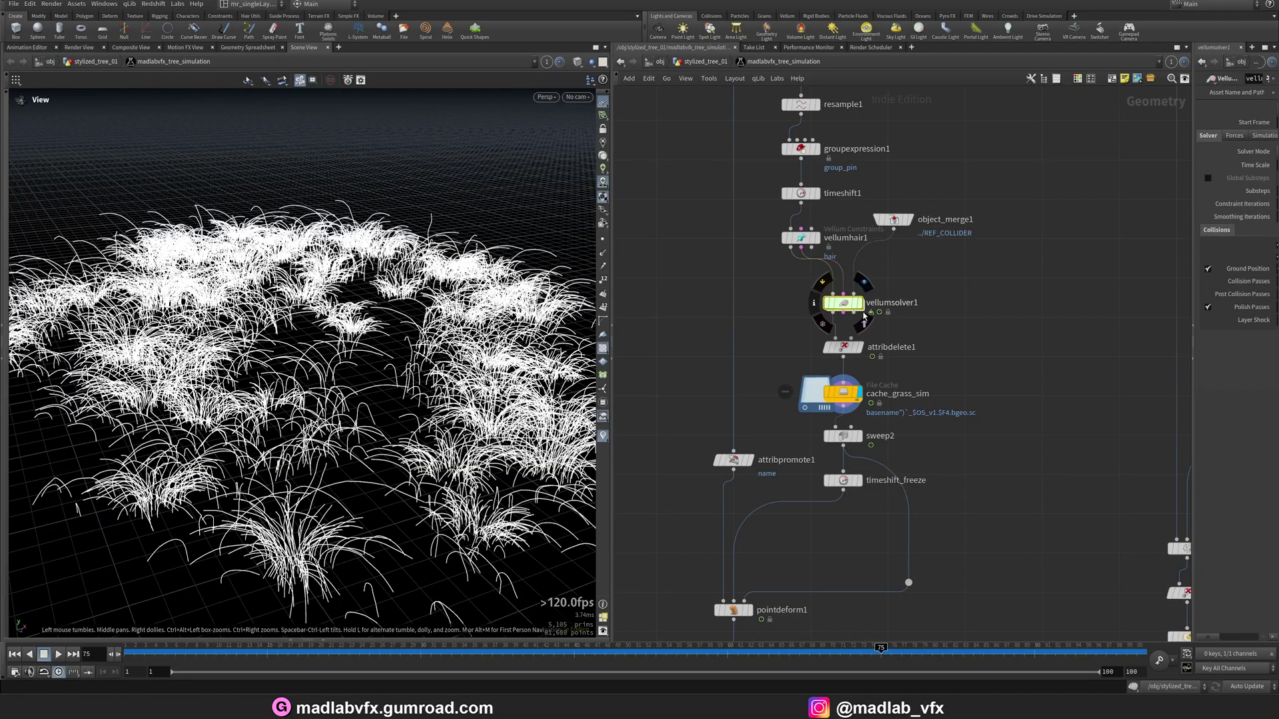
{"action": "double_click", "coordinate": [841, 307]}
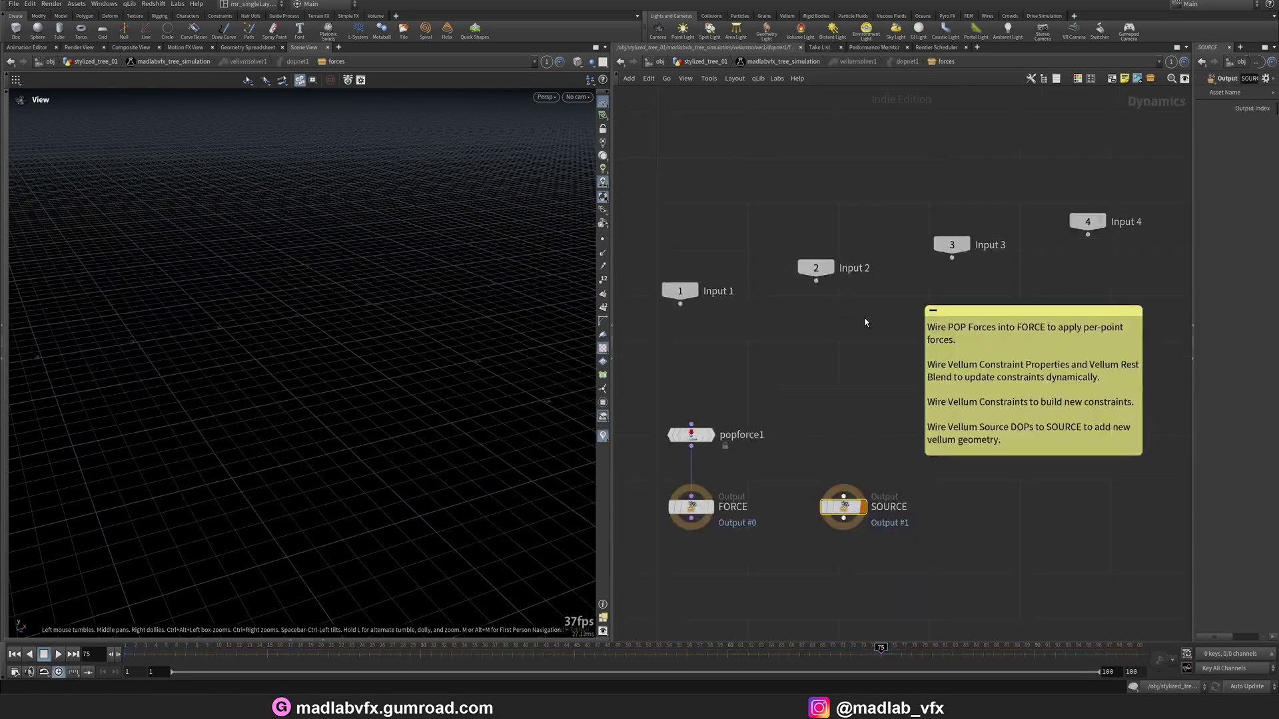
{"action": "middle_click_drag", "start_coordinate": [866, 320], "coordinate": [869, 308]}
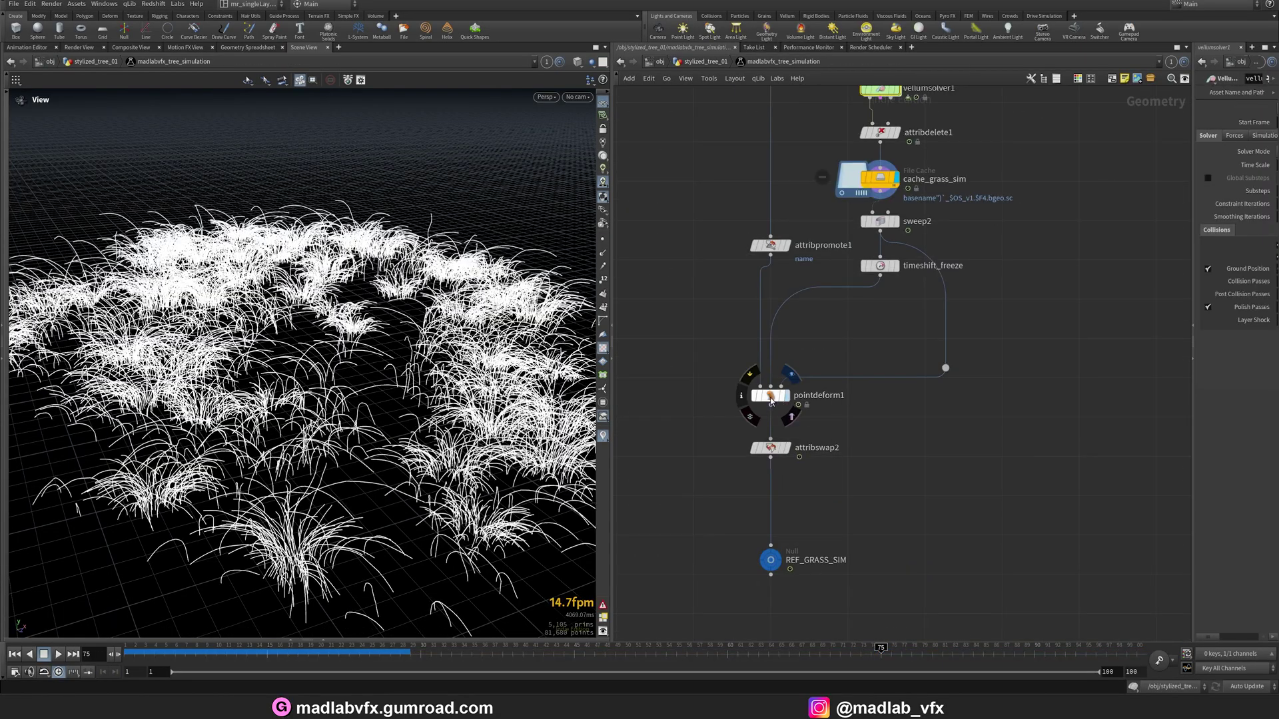
- Display pointdeform1 in an enlarged viewport and play back the grass geometry deformed by the simulated curves
{"action": "left_click", "coordinate": [787, 396]}
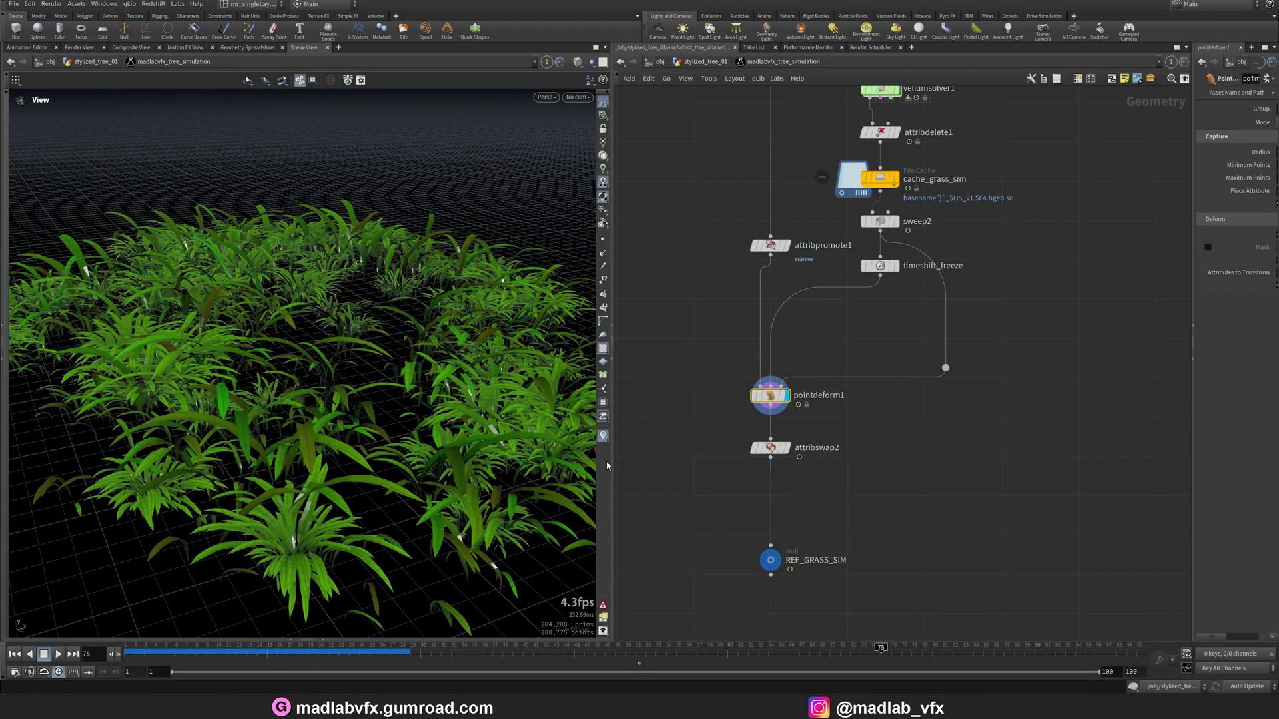
{"action": "left_click_drag", "start_coordinate": [608, 465], "coordinate": [800, 464]}
{"action": "key", "text": "w"}
{"action": "key", "text": "w"}
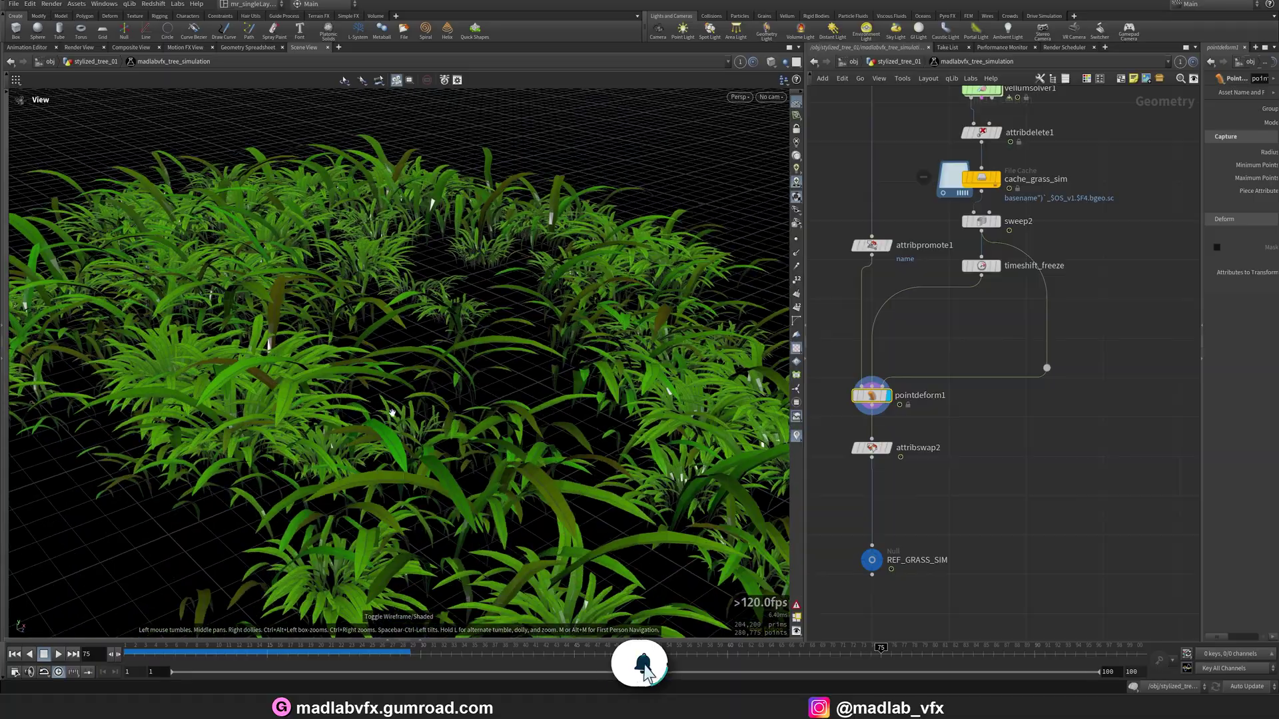
{"action": "left_click", "coordinate": [59, 654]}
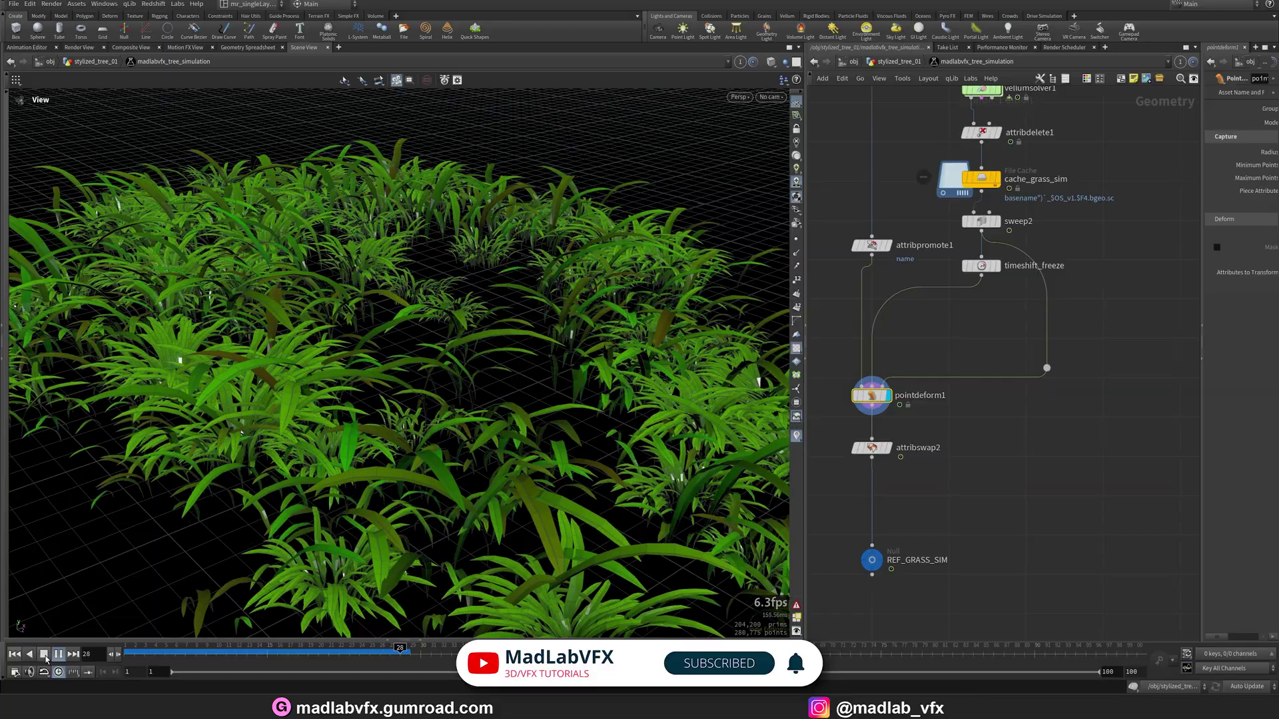
{"action": "left_click", "coordinate": [44, 654]}
- Survey the simulation network's grass, leaf and trunk branches and locate the trunk branch fed by unpack1
{"action": "scroll", "coordinate": [886, 266], "scroll_direction": "down", "scroll_amount": 3}
{"action": "scroll", "coordinate": [971, 454], "scroll_direction": "up", "scroll_amount": 2}
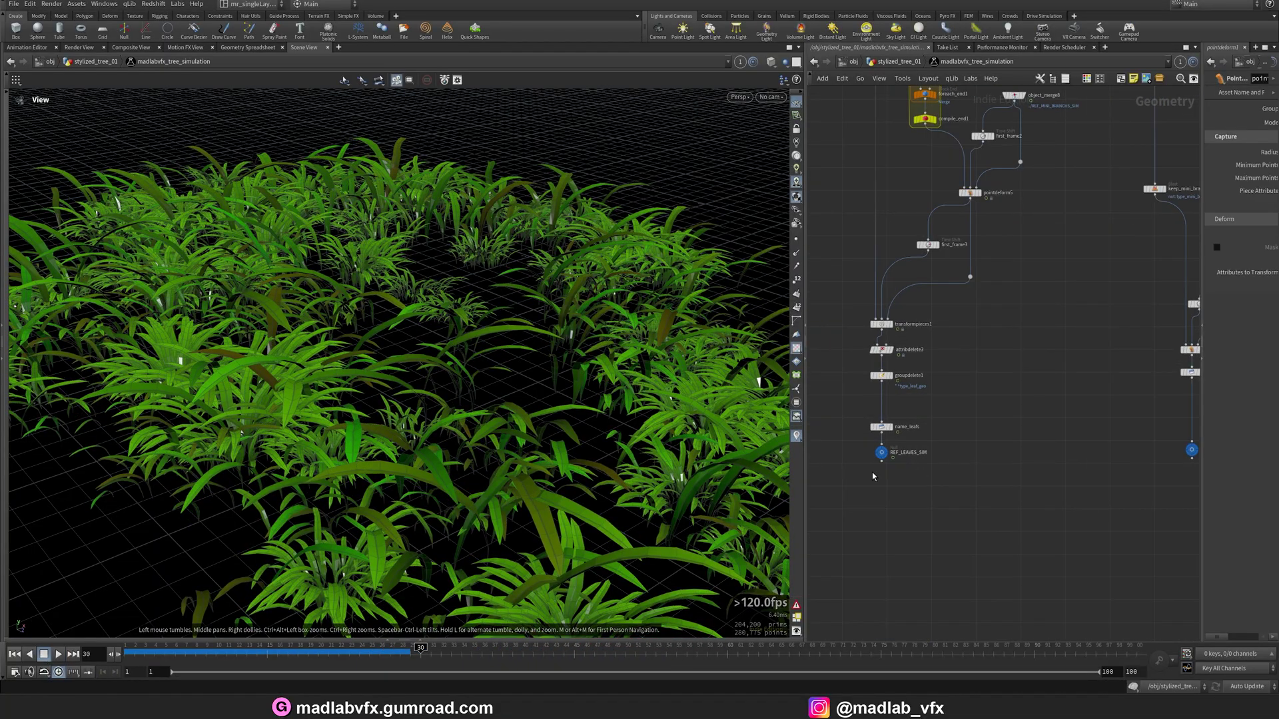
{"action": "left_click_drag", "start_coordinate": [807, 487], "coordinate": [577, 487]}
{"action": "scroll", "coordinate": [977, 369], "scroll_direction": "down", "scroll_amount": 4}
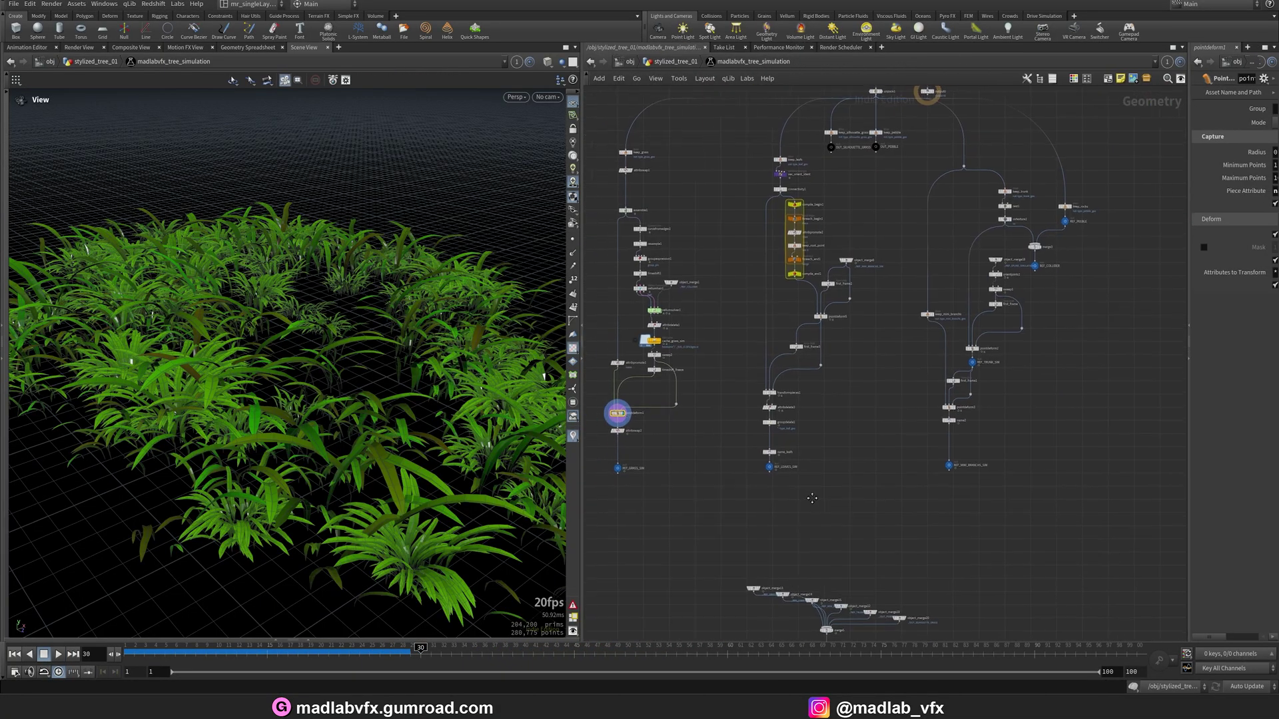
{"action": "middle_click_drag", "start_coordinate": [976, 368], "coordinate": [955, 516]}
{"action": "scroll", "coordinate": [912, 408], "scroll_direction": "up", "scroll_amount": 6}
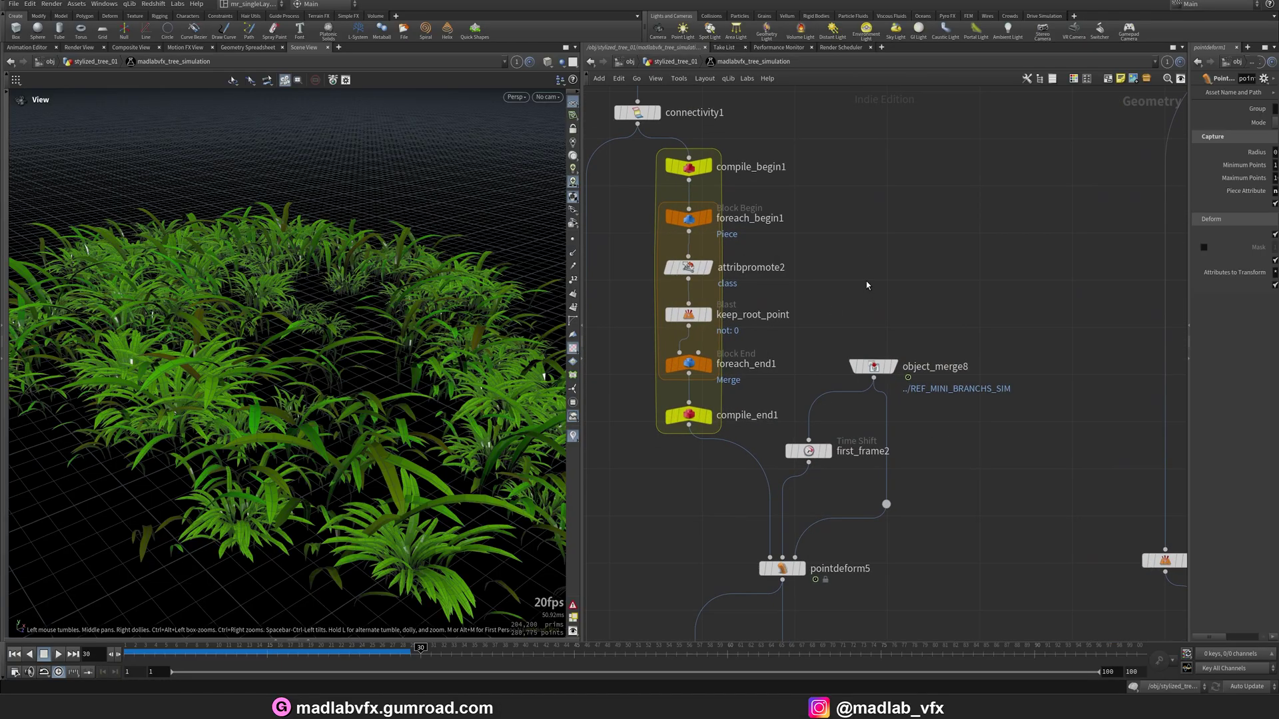
{"action": "scroll", "coordinate": [867, 285], "scroll_direction": "down", "scroll_amount": 4}
{"action": "middle_click_drag", "start_coordinate": [955, 304], "coordinate": [773, 419]}
{"action": "left_click_drag", "start_coordinate": [426, 316], "coordinate": [355, 362]}
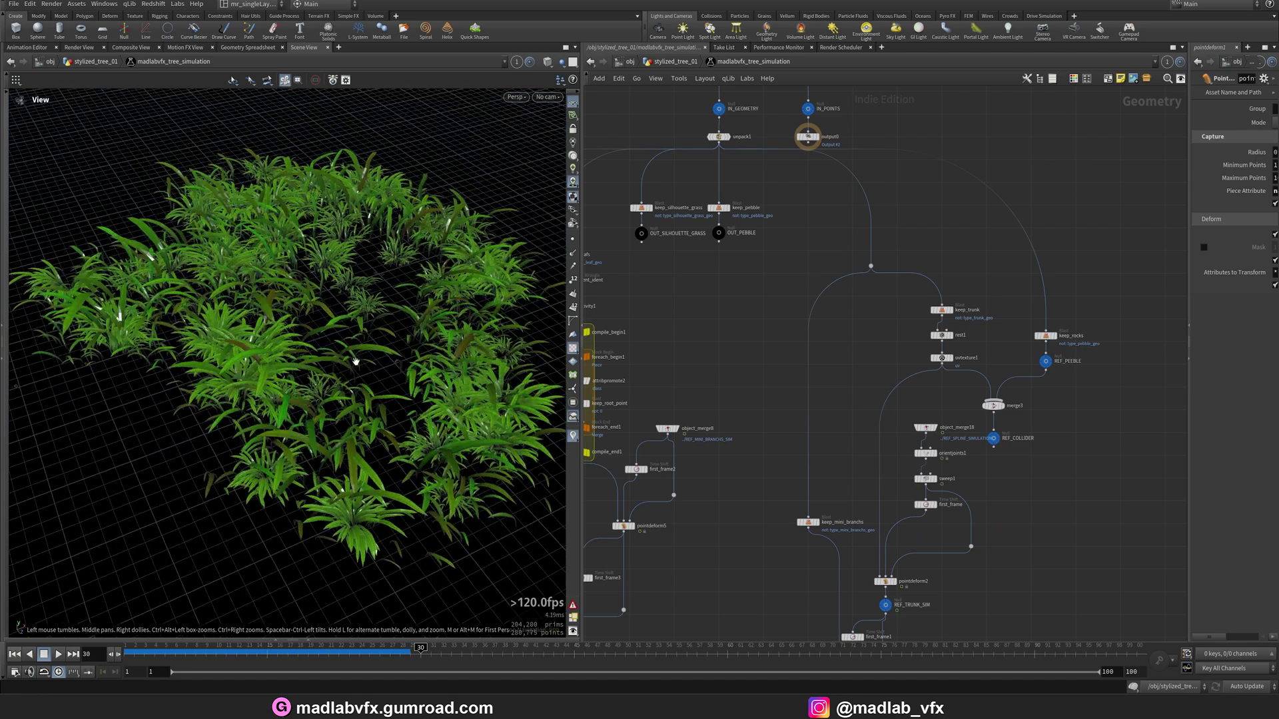
{"action": "scroll", "coordinate": [732, 373], "scroll_direction": "down", "scroll_amount": 6}
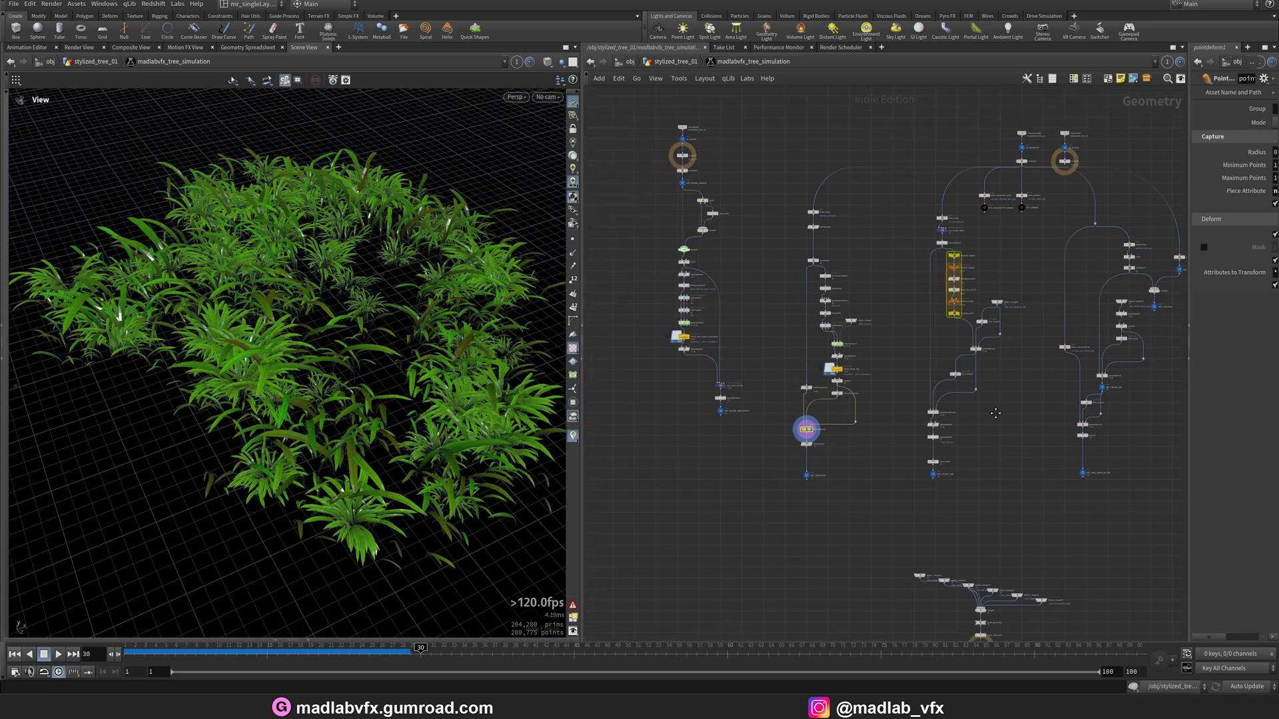
{"action": "scroll", "coordinate": [995, 413], "scroll_direction": "up", "scroll_amount": 6}
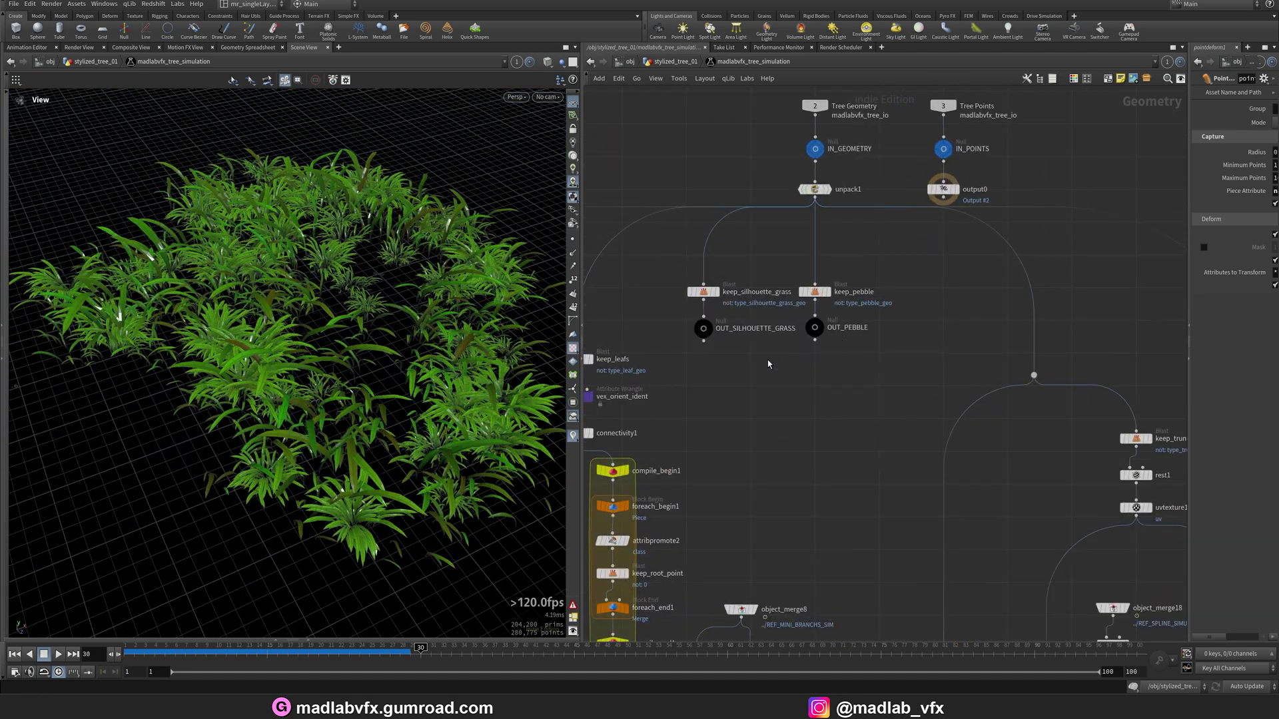
{"action": "middle_click_drag", "start_coordinate": [821, 396], "coordinate": [694, 278]}
{"action": "middle_click_drag", "start_coordinate": [1020, 378], "coordinate": [818, 288]}
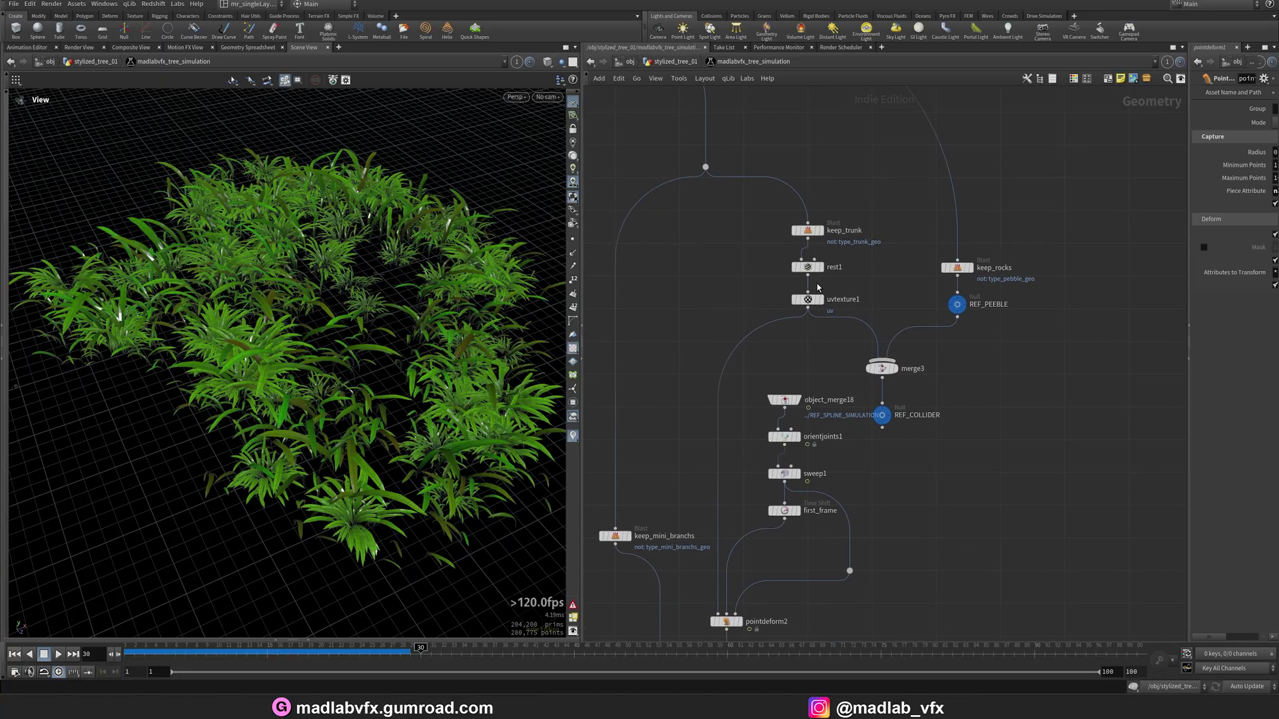
- Display the trunk geometry isolated at keep_trunk, followed by its UV-mapped version at uvtexture1
{"action": "scroll", "coordinate": [853, 213], "scroll_direction": "up", "scroll_amount": 3}
{"action": "left_click", "coordinate": [819, 231]}
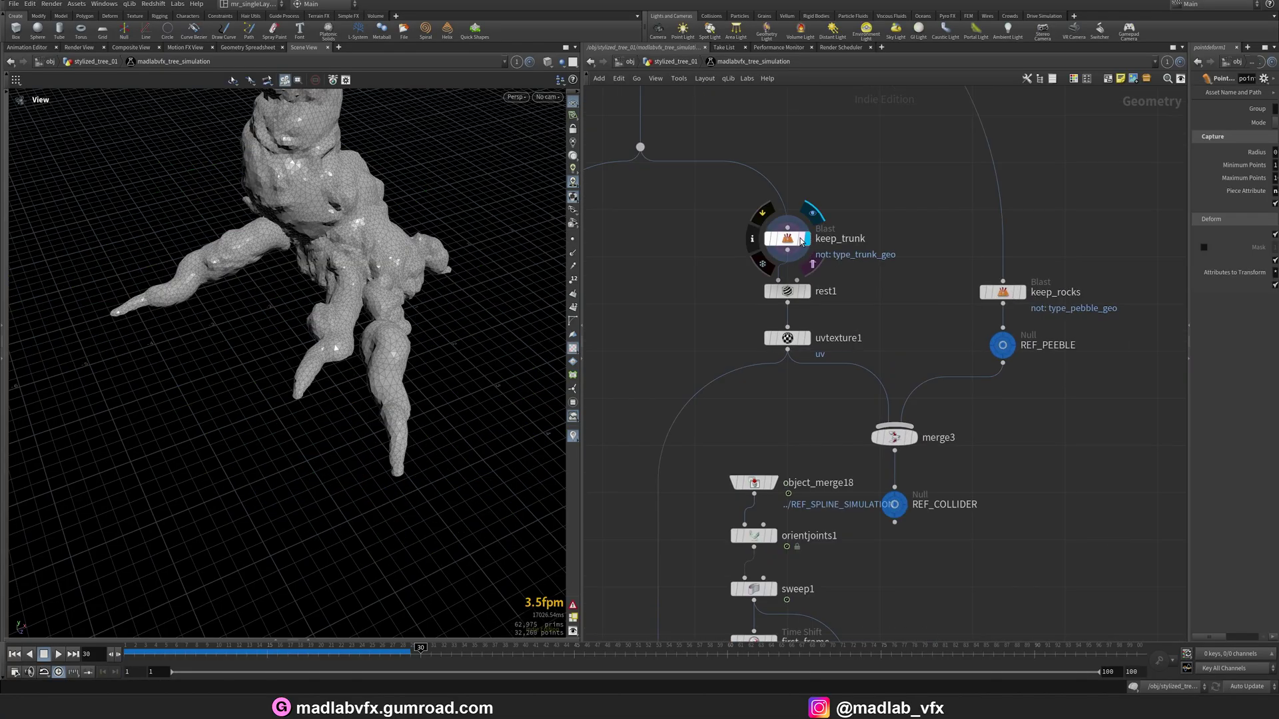
{"action": "scroll", "coordinate": [352, 268], "scroll_direction": "down", "scroll_amount": 3}
{"action": "middle_click_drag", "start_coordinate": [300, 383], "coordinate": [291, 474]}
{"action": "left_click_drag", "start_coordinate": [291, 473], "coordinate": [291, 368]}
{"action": "middle_click_drag", "start_coordinate": [291, 369], "coordinate": [269, 418]}
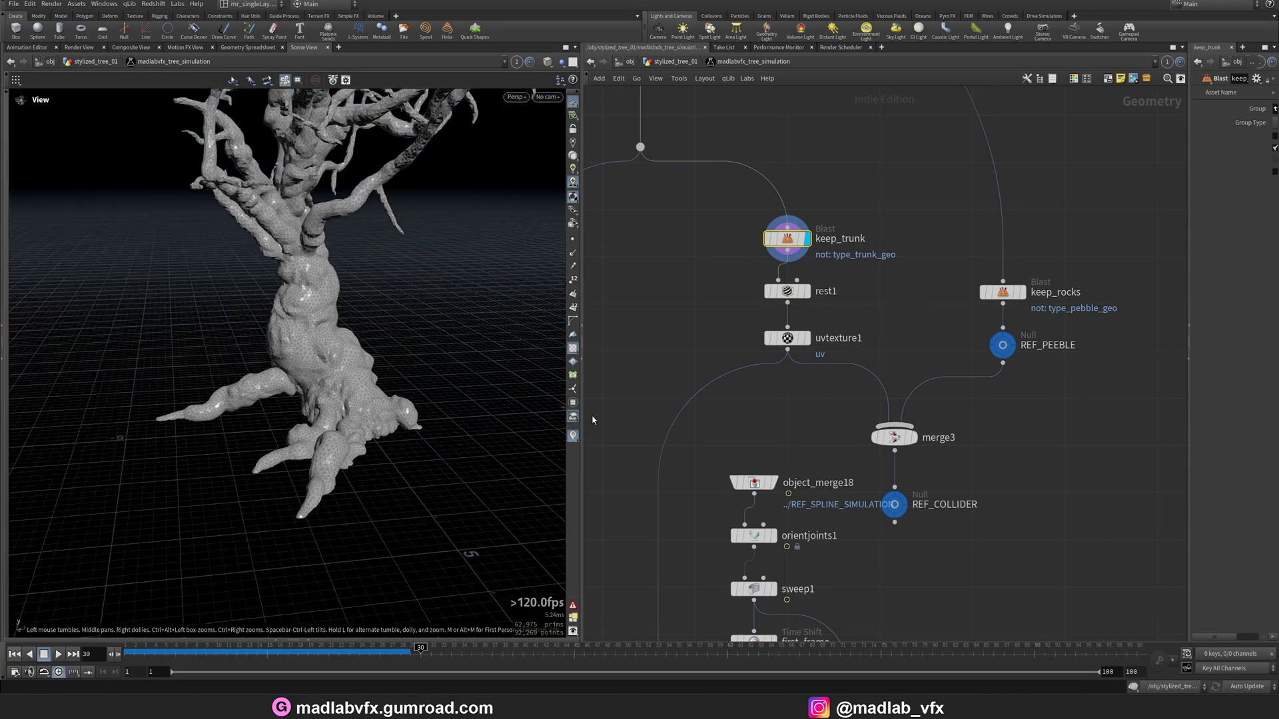
{"action": "middle_click_drag", "start_coordinate": [749, 438], "coordinate": [775, 402]}
{"action": "left_click", "coordinate": [830, 301]}
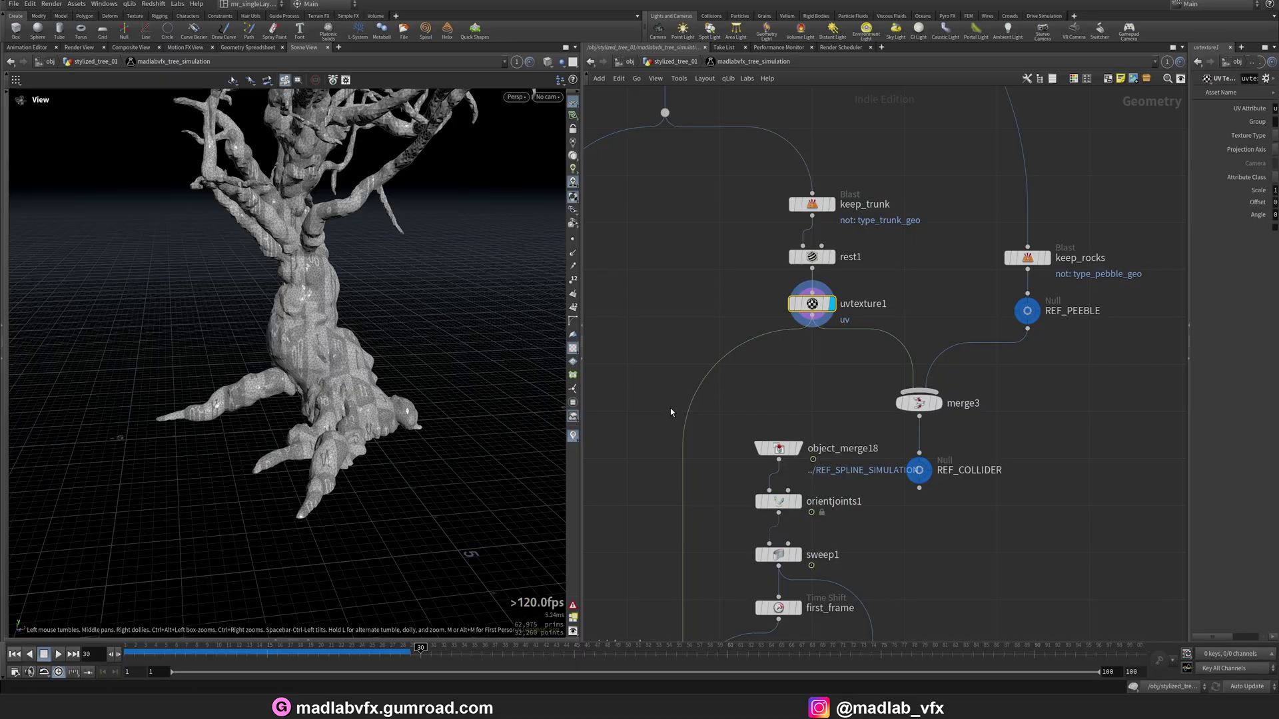
- Display object_merge18 and examine the simulated splines that drive the trunk
{"action": "scroll", "coordinate": [747, 428], "scroll_direction": "down", "scroll_amount": 2}
{"action": "middle_click_drag", "start_coordinate": [853, 506], "coordinate": [871, 363]}
{"action": "middle_click_drag", "start_coordinate": [826, 432], "coordinate": [800, 475]}
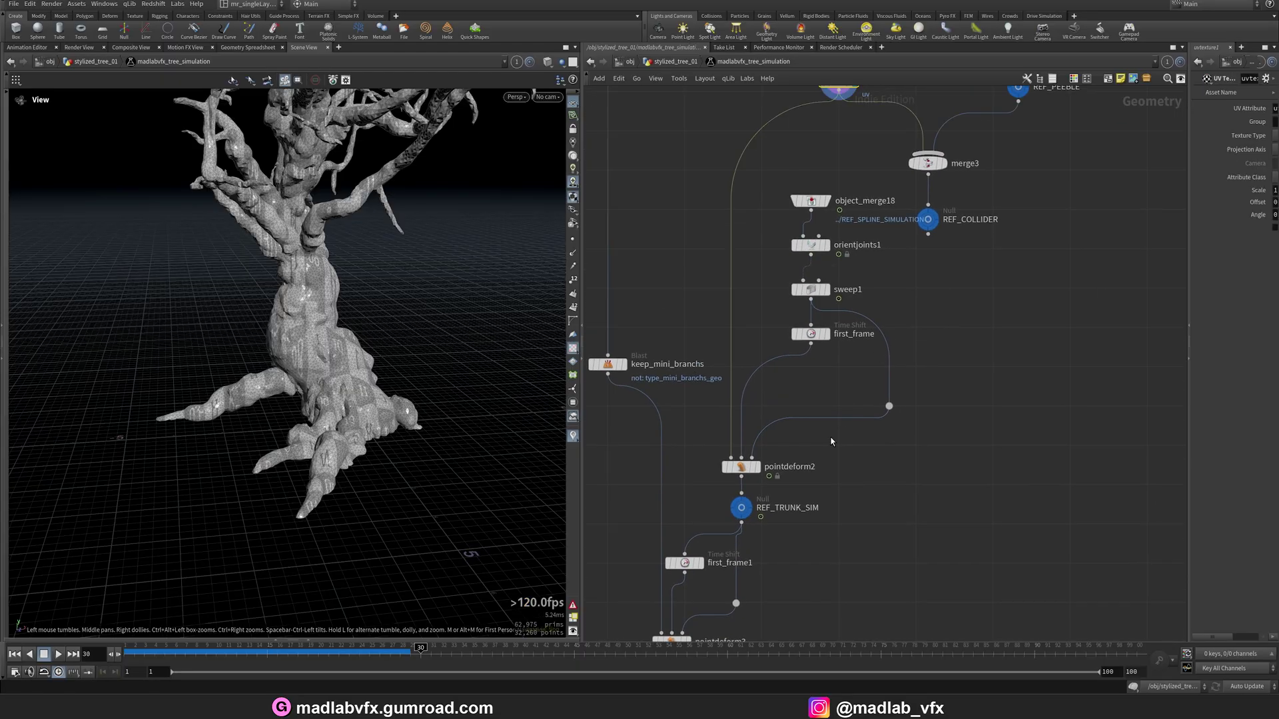
{"action": "scroll", "coordinate": [866, 199], "scroll_direction": "up", "scroll_amount": 3}
{"action": "left_click", "coordinate": [790, 242]}
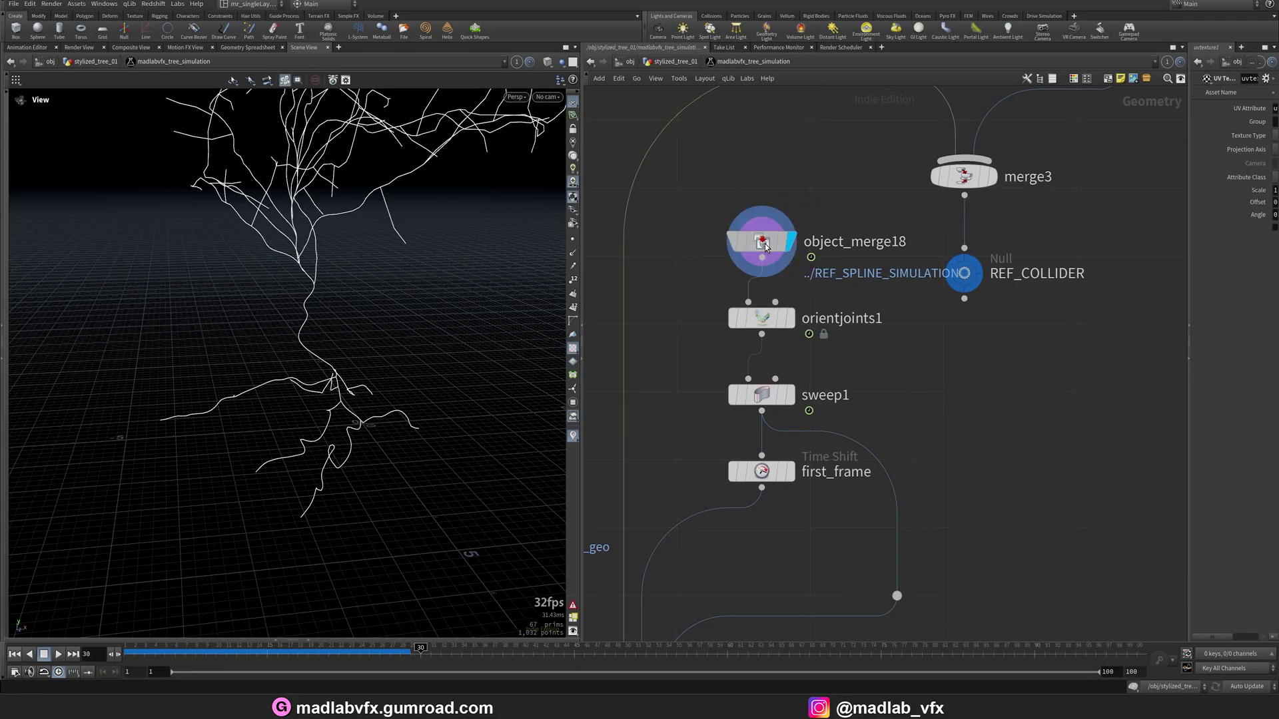
{"action": "left_click_drag", "start_coordinate": [292, 318], "coordinate": [320, 321]}
- Display pointdeform2 and scrub through the deformed trunk's motion to frame 35
{"action": "middle_click_drag", "start_coordinate": [831, 359], "coordinate": [859, 173]}
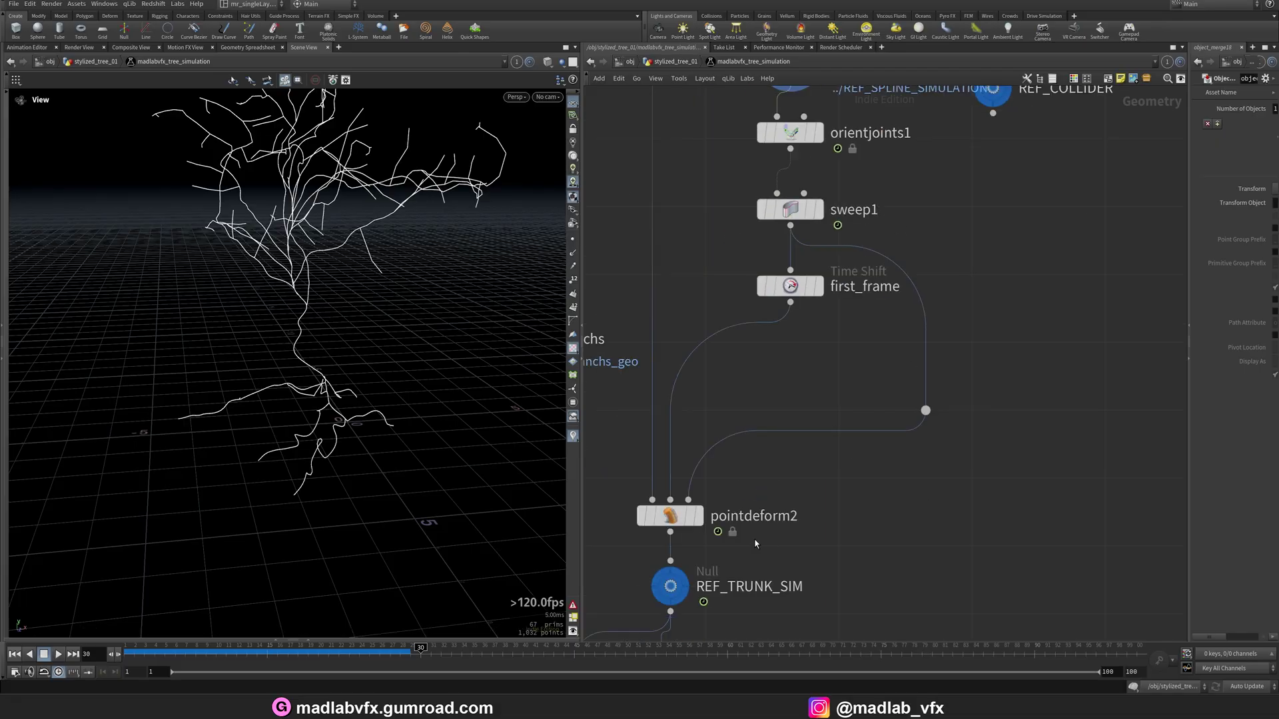
{"action": "left_click", "coordinate": [698, 515]}
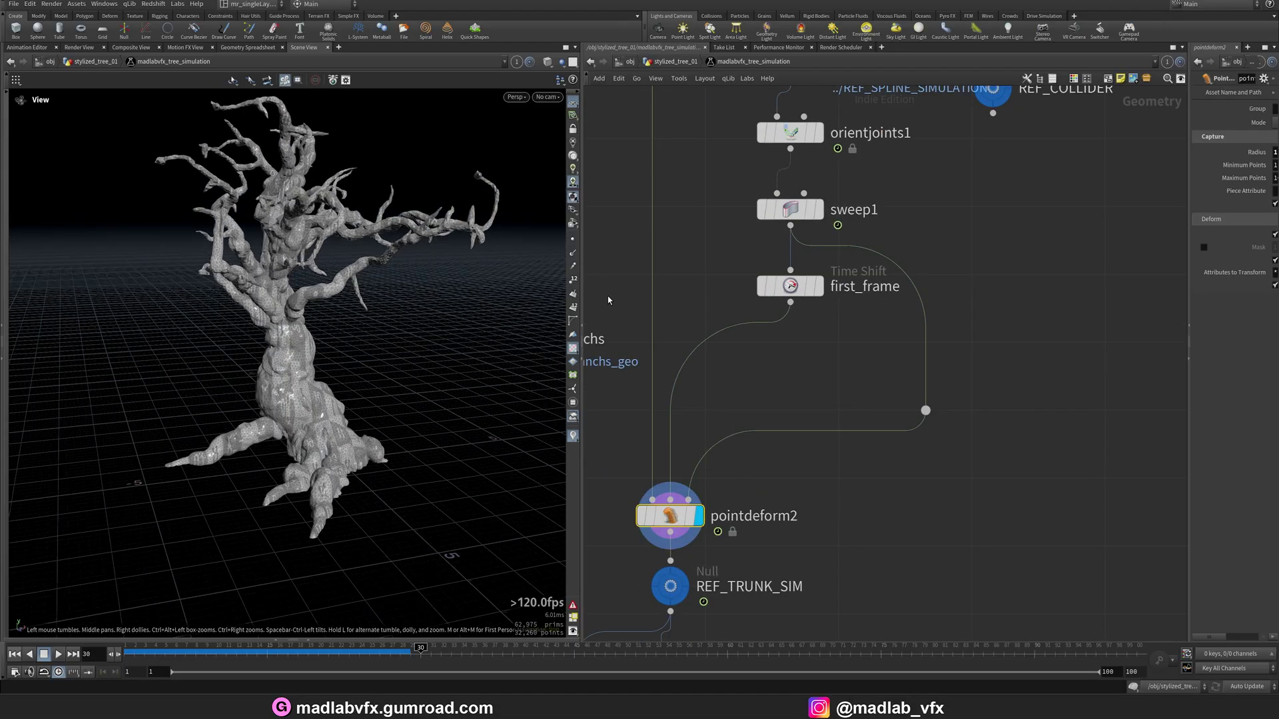
{"action": "left_click_drag", "start_coordinate": [131, 657], "coordinate": [471, 651]}
{"action": "left_click", "coordinate": [59, 655]}
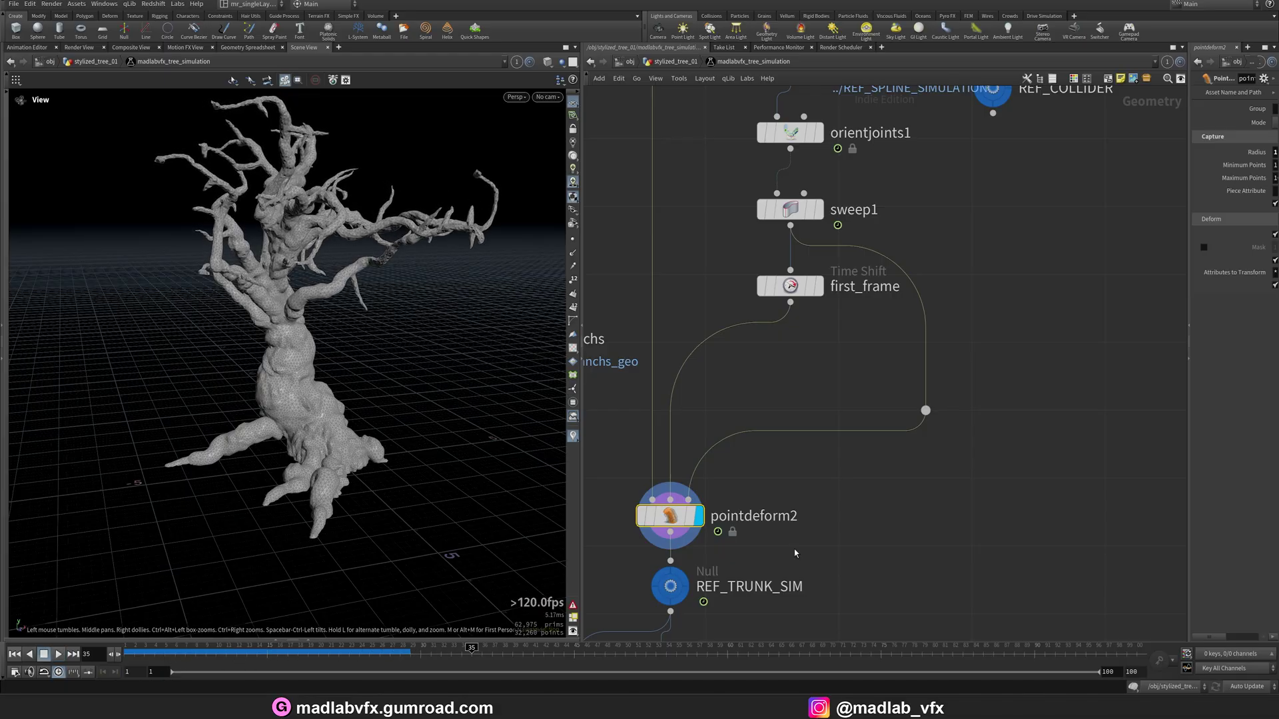
- Display keep_mini_branchs and examine the isolated mini branches
{"action": "scroll", "coordinate": [899, 503], "scroll_direction": "down", "scroll_amount": 5}
{"action": "middle_click_drag", "start_coordinate": [899, 509], "coordinate": [930, 302]}
{"action": "scroll", "coordinate": [871, 373], "scroll_direction": "up", "scroll_amount": 3}
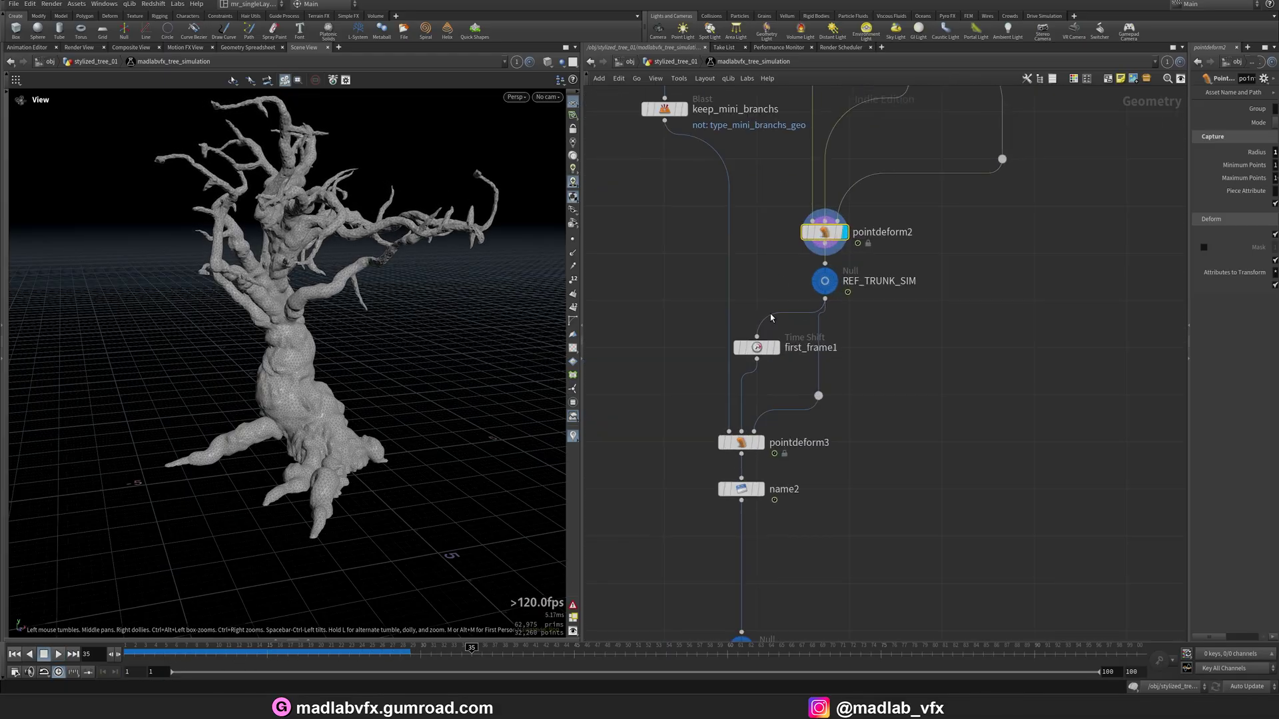
{"action": "middle_click_drag", "start_coordinate": [635, 209], "coordinate": [641, 394]}
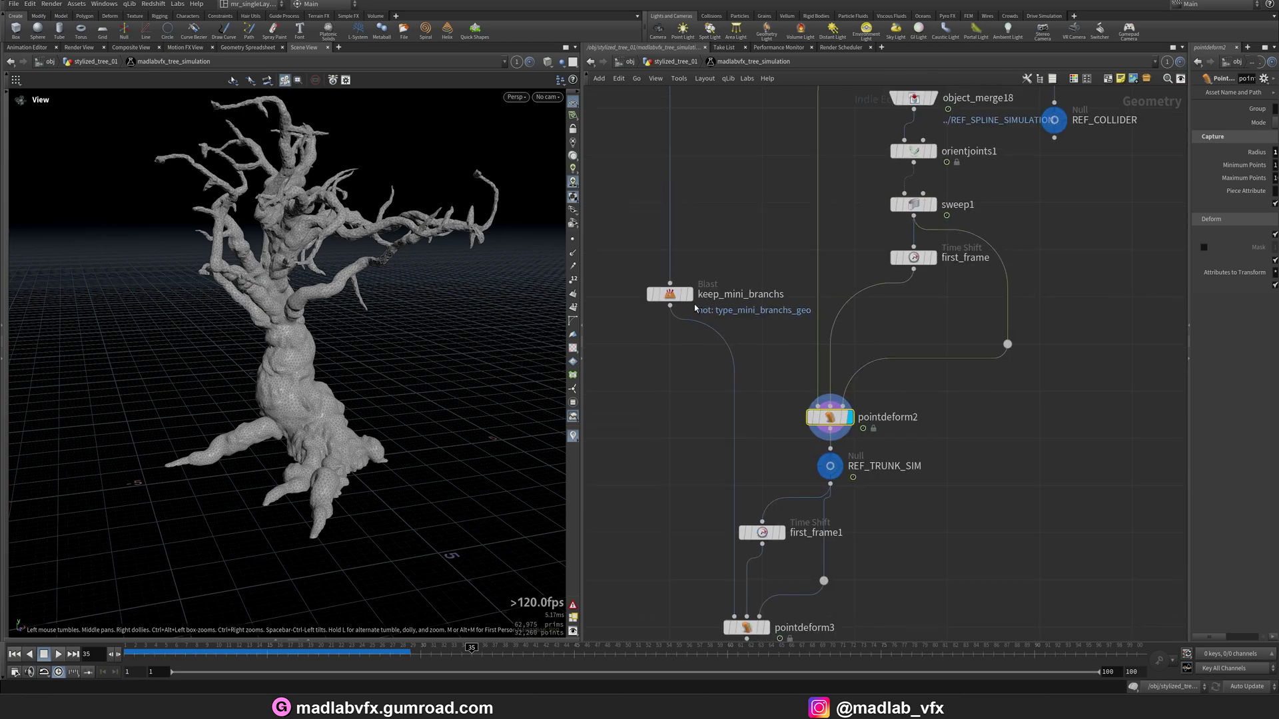
{"action": "left_click", "coordinate": [688, 293]}
{"action": "left_click_drag", "start_coordinate": [337, 165], "coordinate": [276, 309]}
- Display pointdeform3 and scrub through the deformed mini branches' motion to frame 19
{"action": "middle_click_drag", "start_coordinate": [801, 635], "coordinate": [792, 514]}
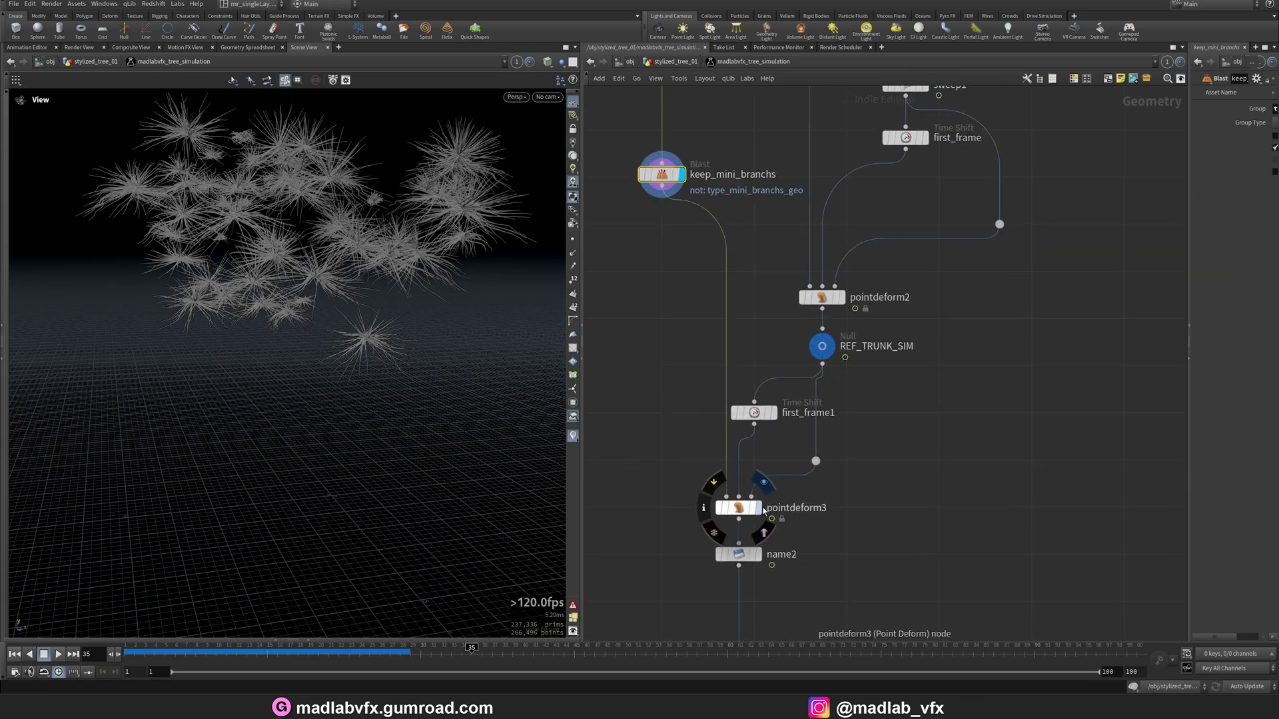
{"action": "left_click", "coordinate": [757, 507]}
{"action": "left_click_drag", "start_coordinate": [152, 658], "coordinate": [267, 662]}
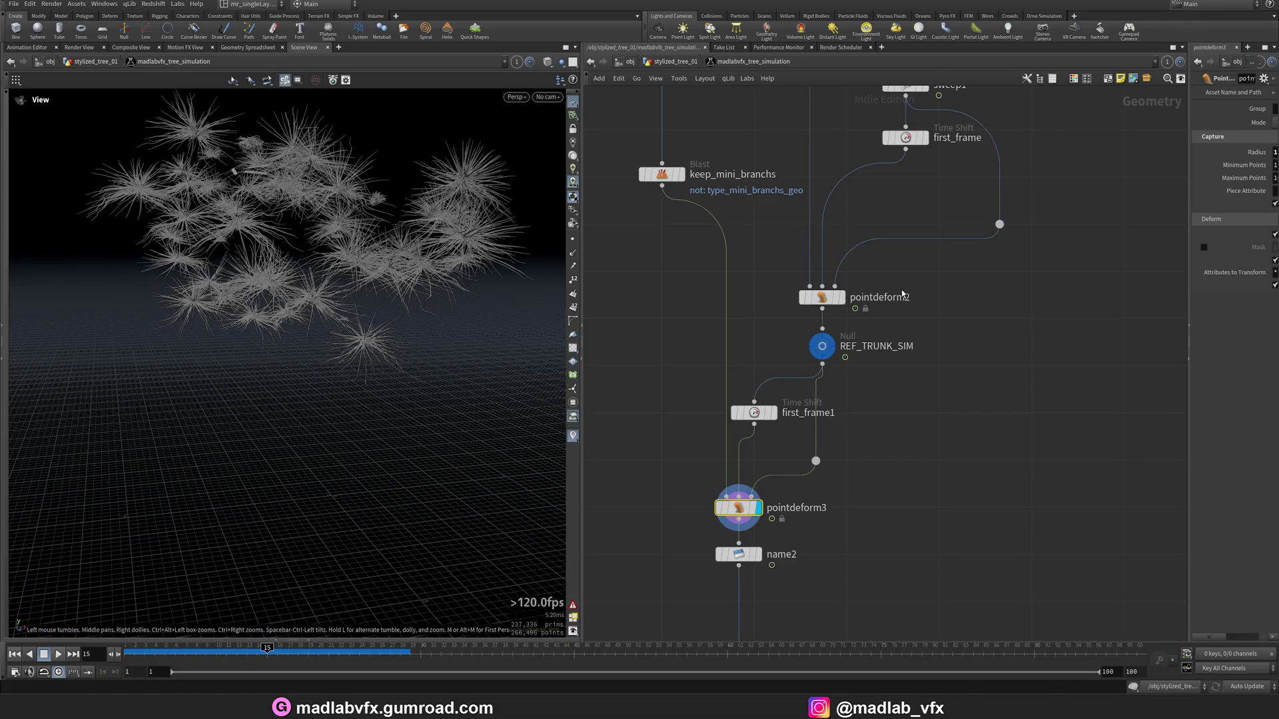
{"action": "scroll", "coordinate": [881, 463], "scroll_direction": "down", "scroll_amount": 3}
{"action": "left_click_drag", "start_coordinate": [297, 650], "coordinate": [308, 651]}
- Locate the end of the leaf branch and display the simulated leaves at REF_LEAVES_SIM
{"action": "scroll", "coordinate": [793, 533], "scroll_direction": "down", "scroll_amount": 4}
{"action": "middle_click_drag", "start_coordinate": [751, 533], "coordinate": [867, 481]}
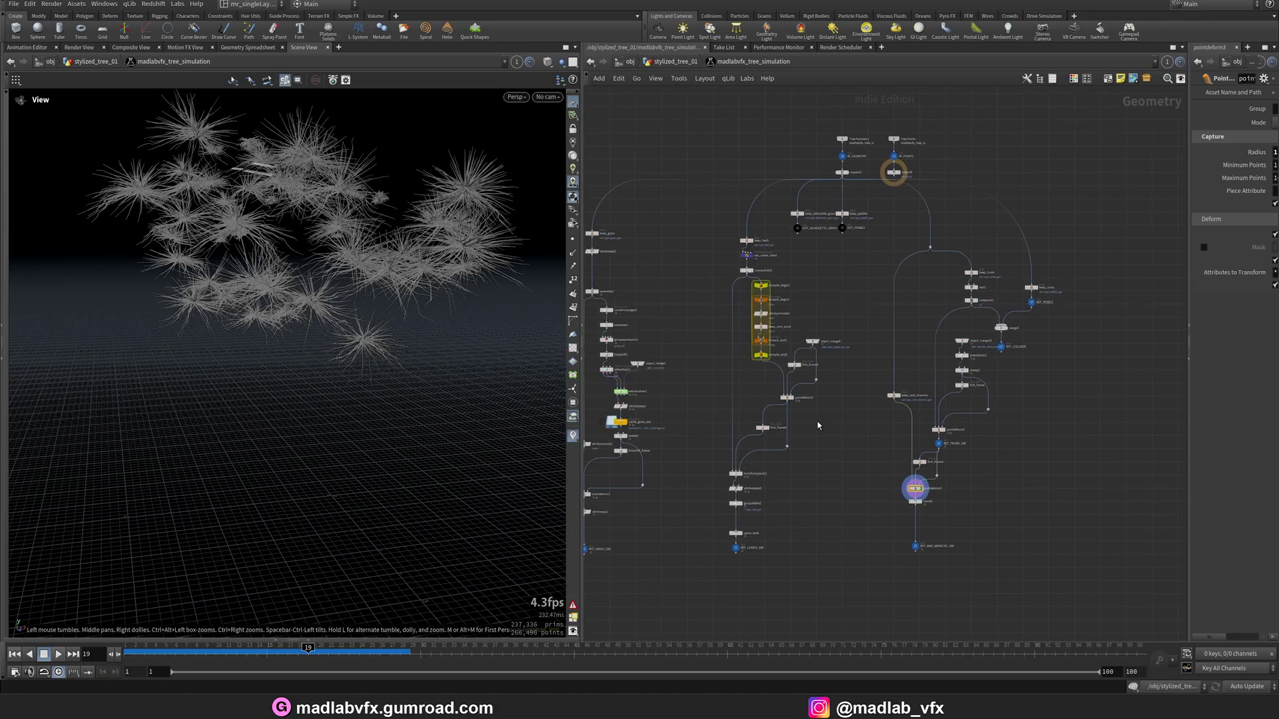
{"action": "middle_click_drag", "start_coordinate": [804, 428], "coordinate": [859, 395]}
{"action": "scroll", "coordinate": [811, 490], "scroll_direction": "up", "scroll_amount": 4}
{"action": "scroll", "coordinate": [804, 573], "scroll_direction": "up", "scroll_amount": 3}
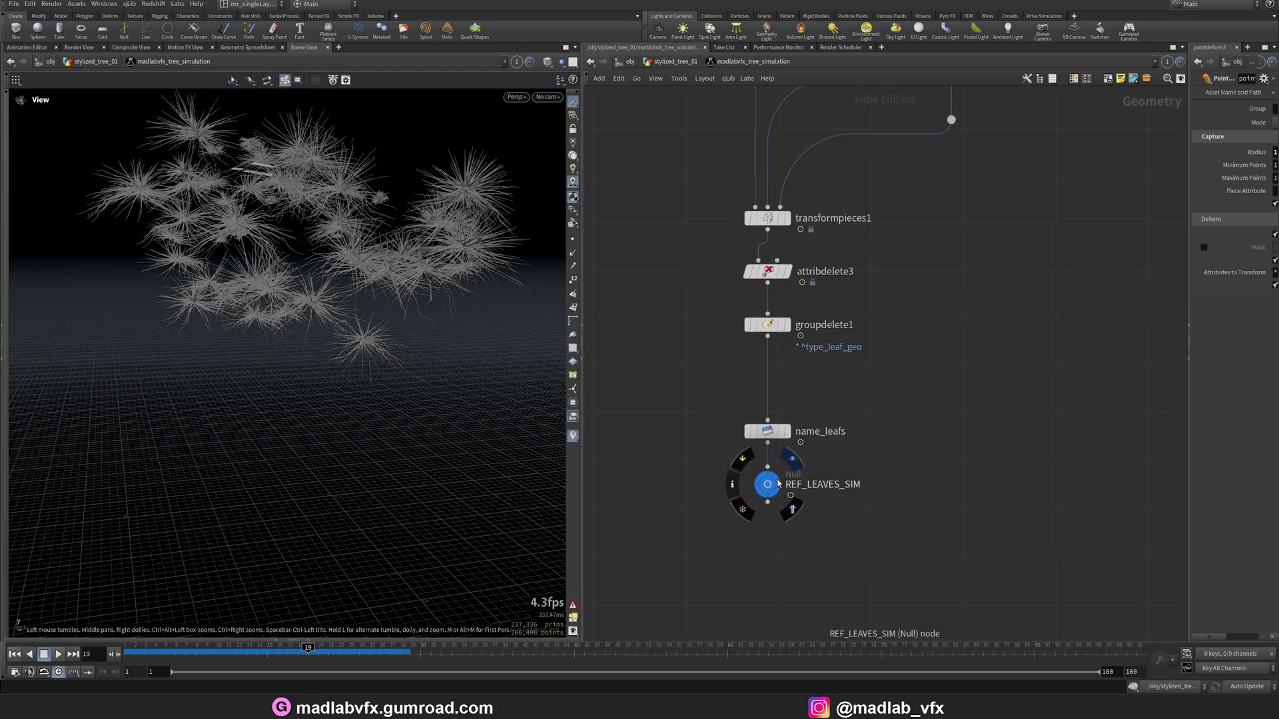
{"action": "left_click", "coordinate": [769, 486]}
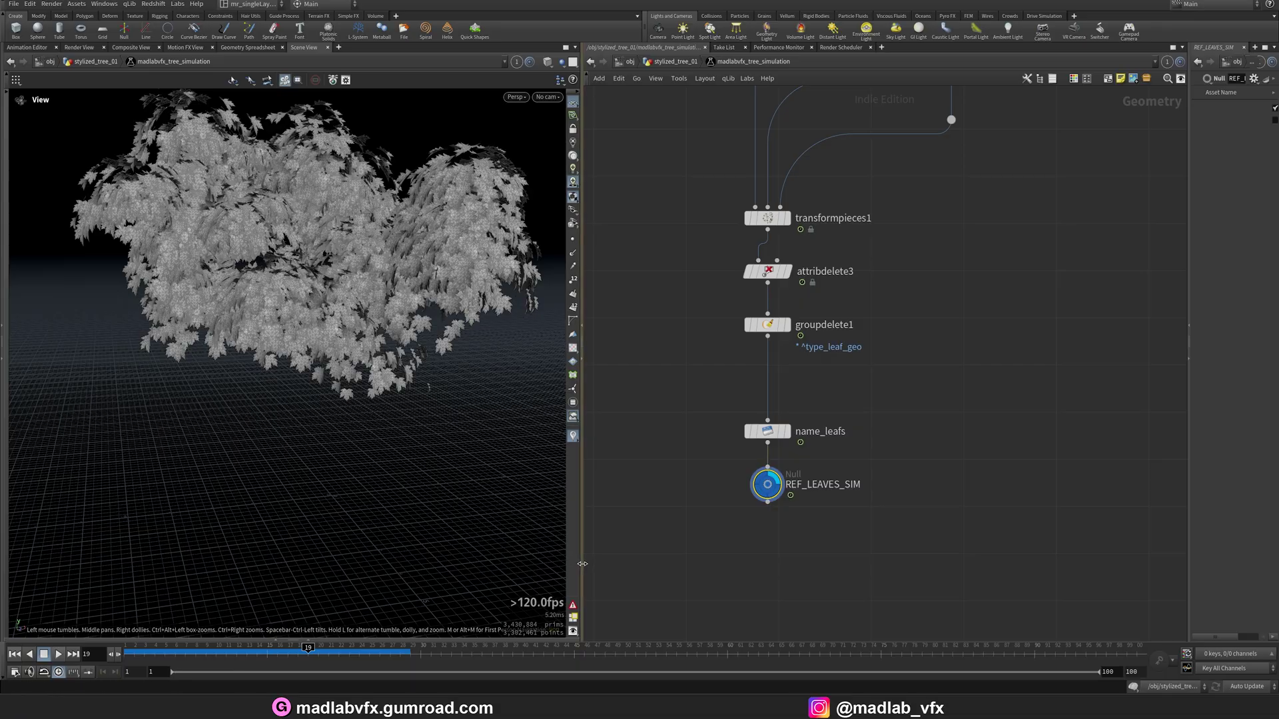
- Shade the simulated leaves without the wireframe overlay in a wider viewport and scrub back toward the start of the timeline
{"action": "left_click_drag", "start_coordinate": [582, 563], "coordinate": [632, 563]}
{"action": "left_click_drag", "start_coordinate": [373, 373], "coordinate": [428, 360]}
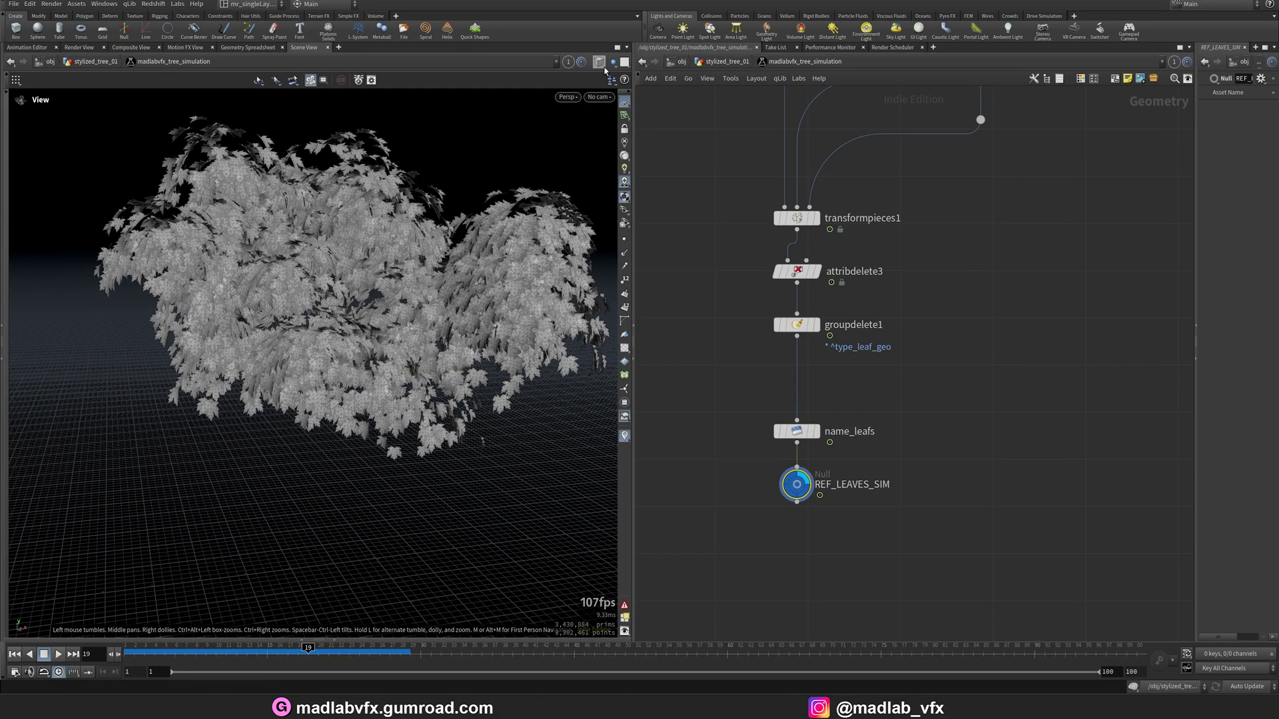
{"action": "left_click", "coordinate": [603, 67]}
{"action": "left_click", "coordinate": [614, 201]}
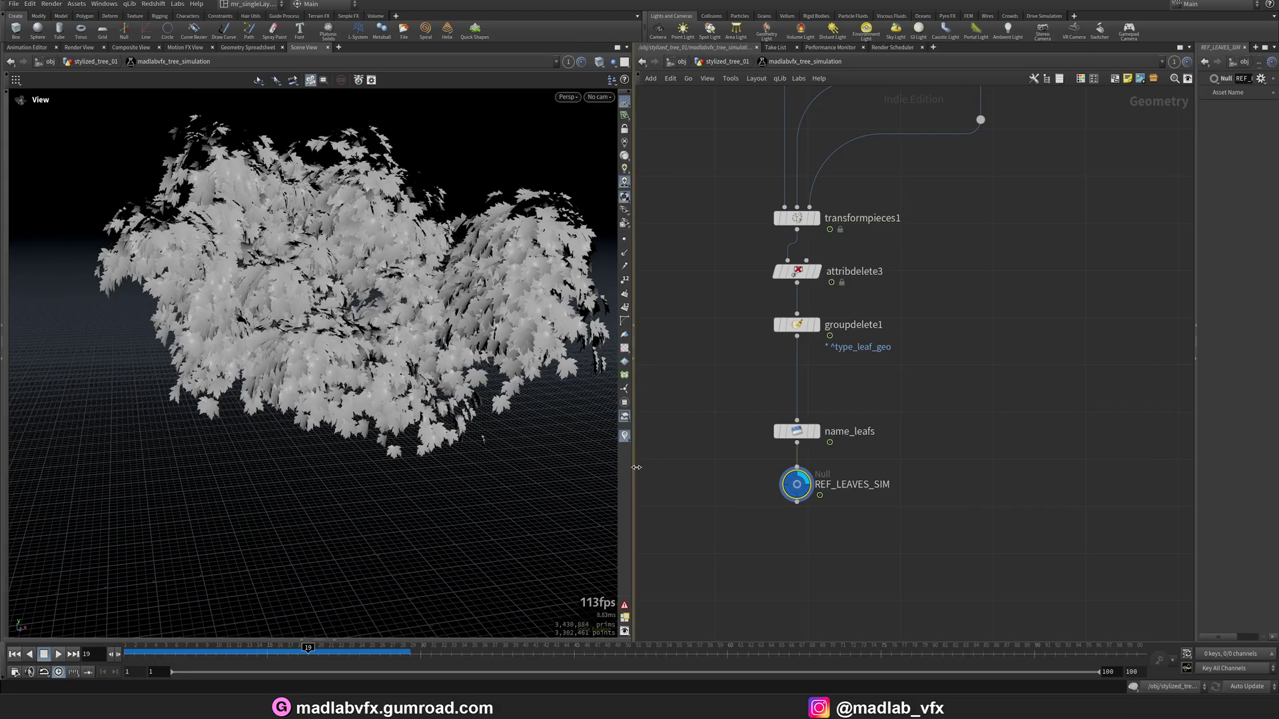
{"action": "left_click_drag", "start_coordinate": [636, 467], "coordinate": [770, 468]}
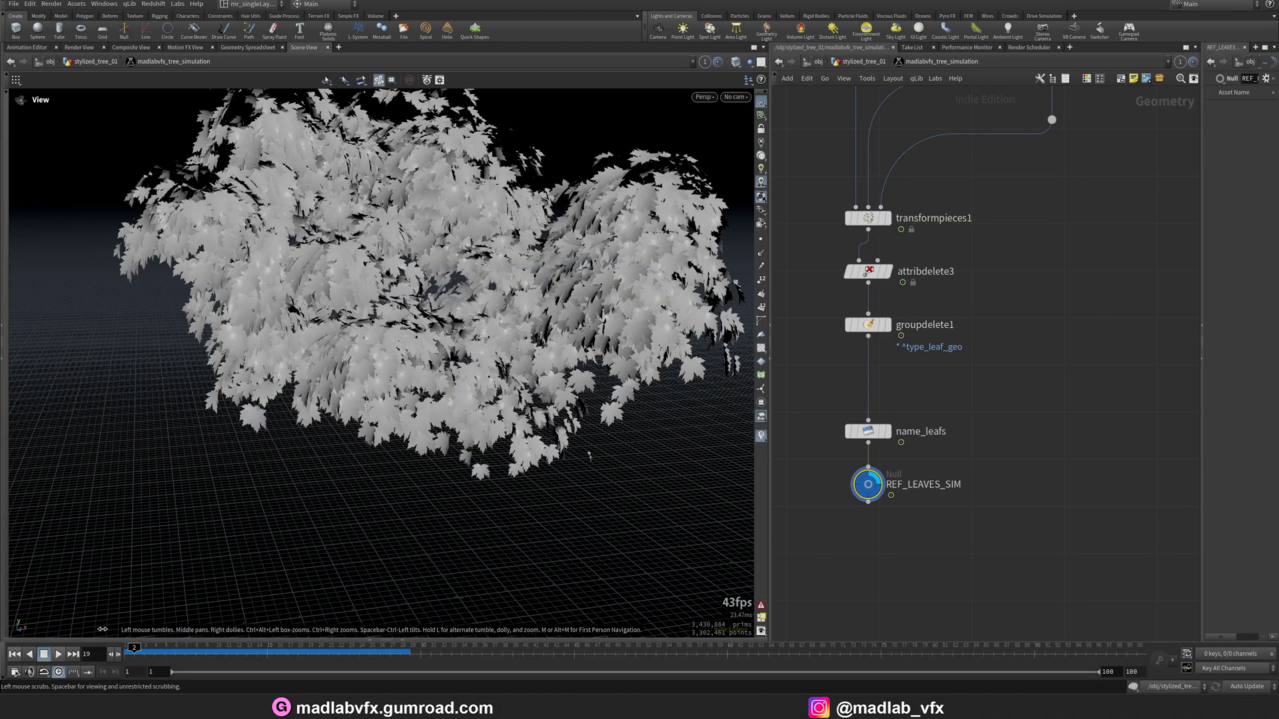
{"action": "left_click_drag", "start_coordinate": [102, 629], "coordinate": [10, 618]}
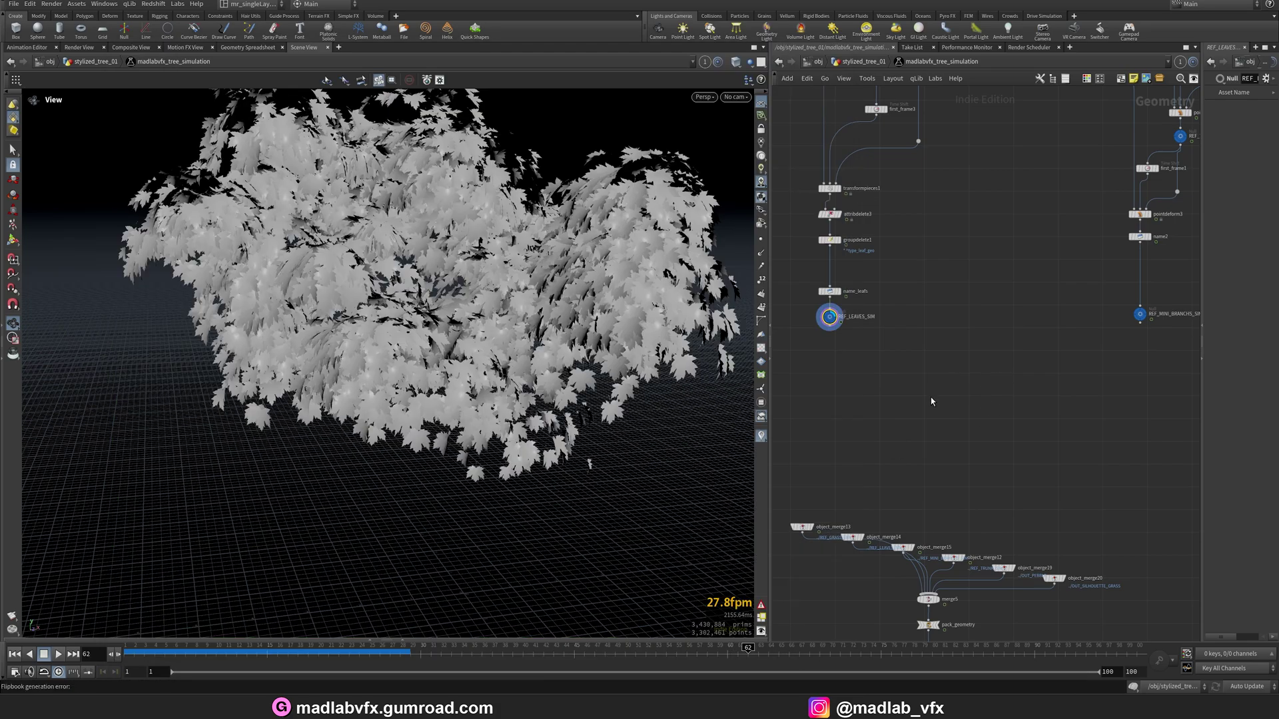
- Display output3 below the final merge and examine the complete simulated tree with grass and rocks
{"action": "middle_click_drag", "start_coordinate": [931, 399], "coordinate": [927, 311]}
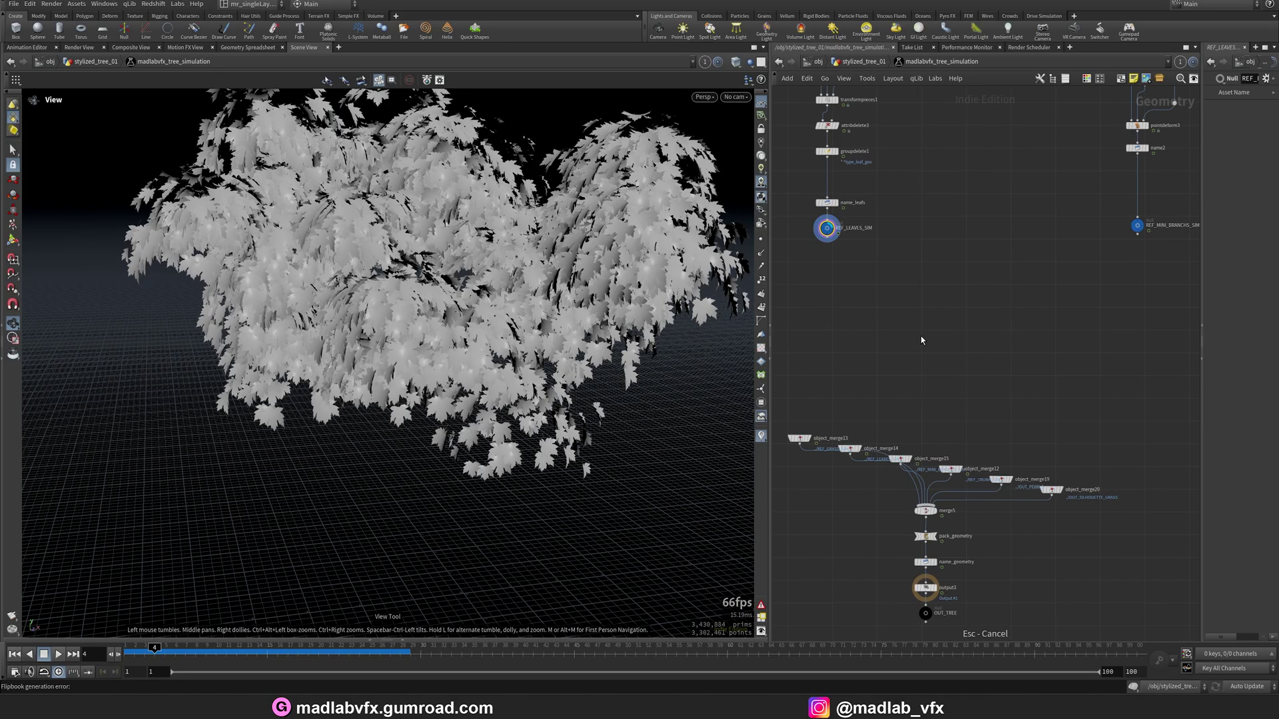
{"action": "middle_click_drag", "start_coordinate": [934, 486], "coordinate": [918, 359]}
{"action": "scroll", "coordinate": [922, 468], "scroll_direction": "up", "scroll_amount": 3}
{"action": "left_click", "coordinate": [913, 462]}
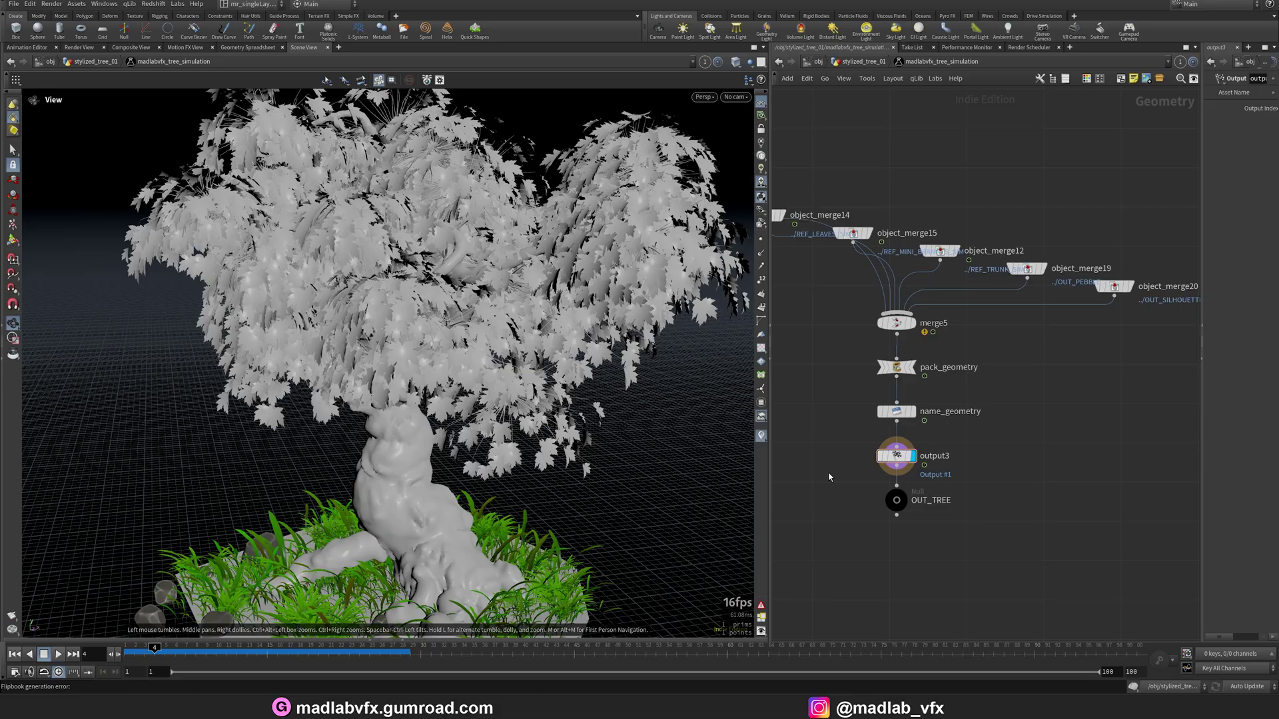
{"action": "left_click_drag", "start_coordinate": [608, 418], "coordinate": [568, 414]}
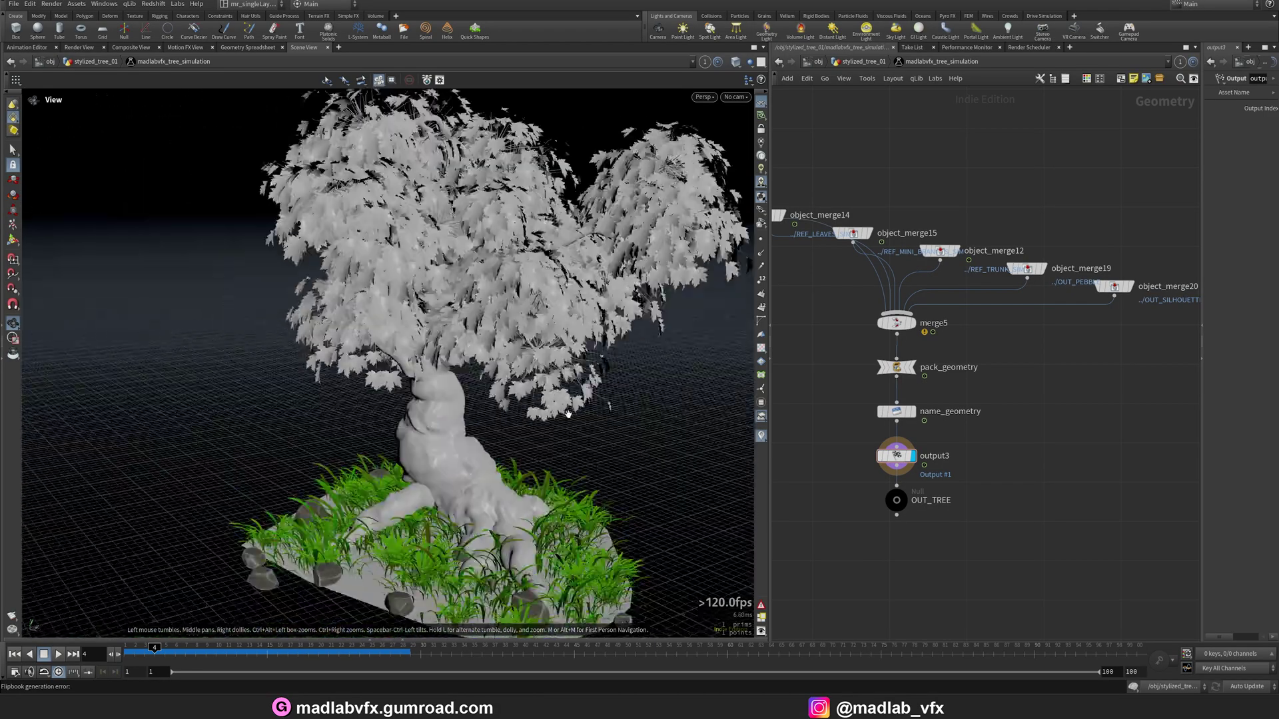
- Return to the stylized_tree_01 network, widen the network view and open the madlabvfx_tree_cleanup node's contents
{"action": "key", "text": "u"}
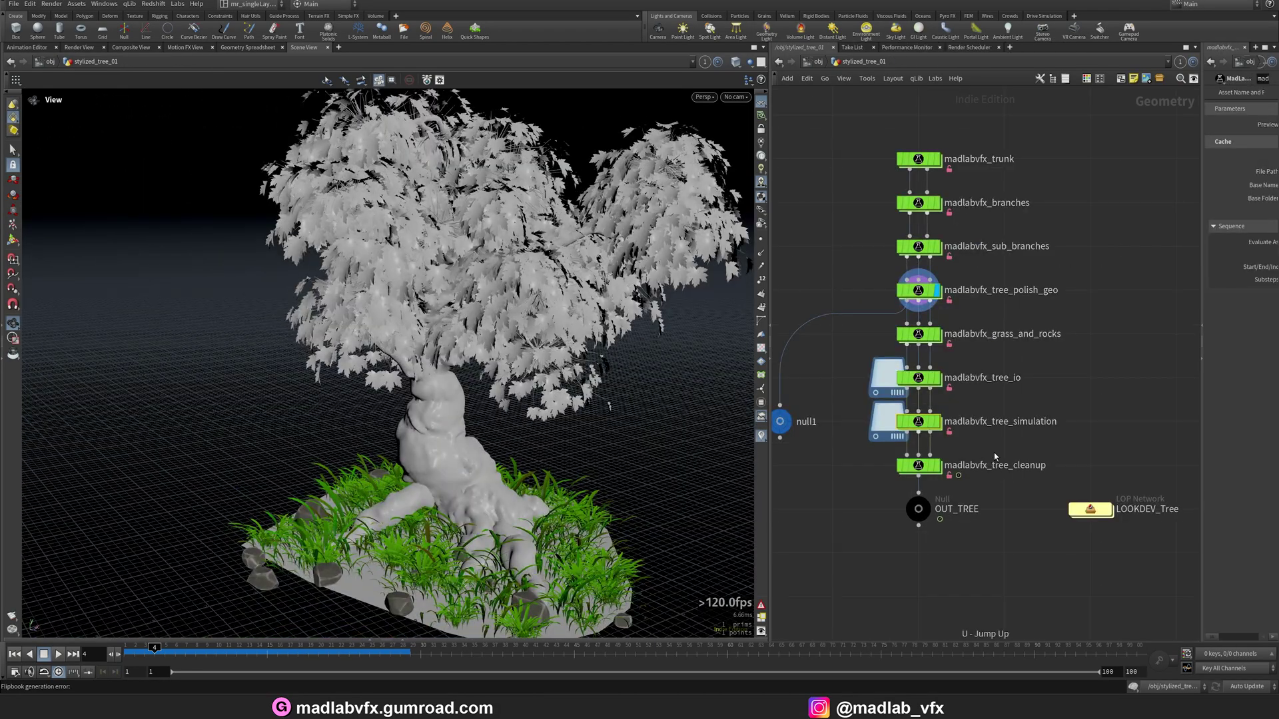
{"action": "middle_click_drag", "start_coordinate": [979, 451], "coordinate": [975, 418]}
{"action": "scroll", "coordinate": [925, 406], "scroll_direction": "up", "scroll_amount": 3}
{"action": "left_click_drag", "start_coordinate": [586, 393], "coordinate": [532, 380]}
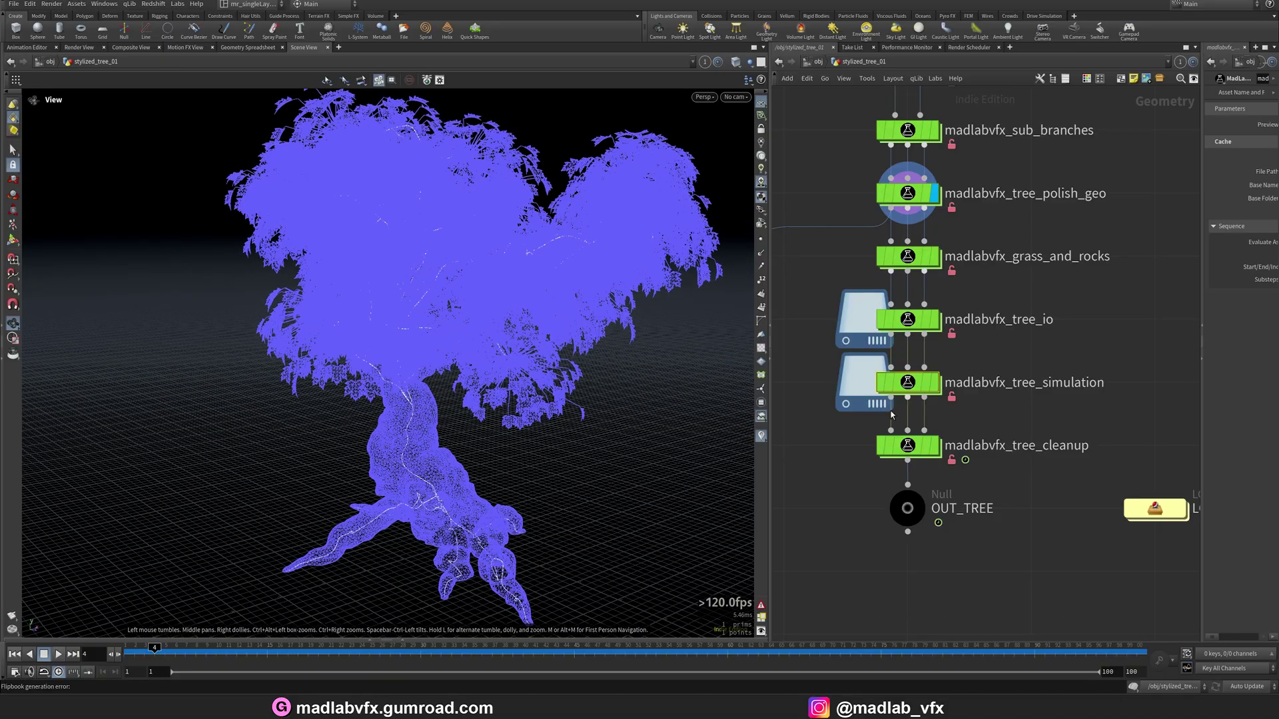
{"action": "left_click_drag", "start_coordinate": [772, 446], "coordinate": [585, 445]}
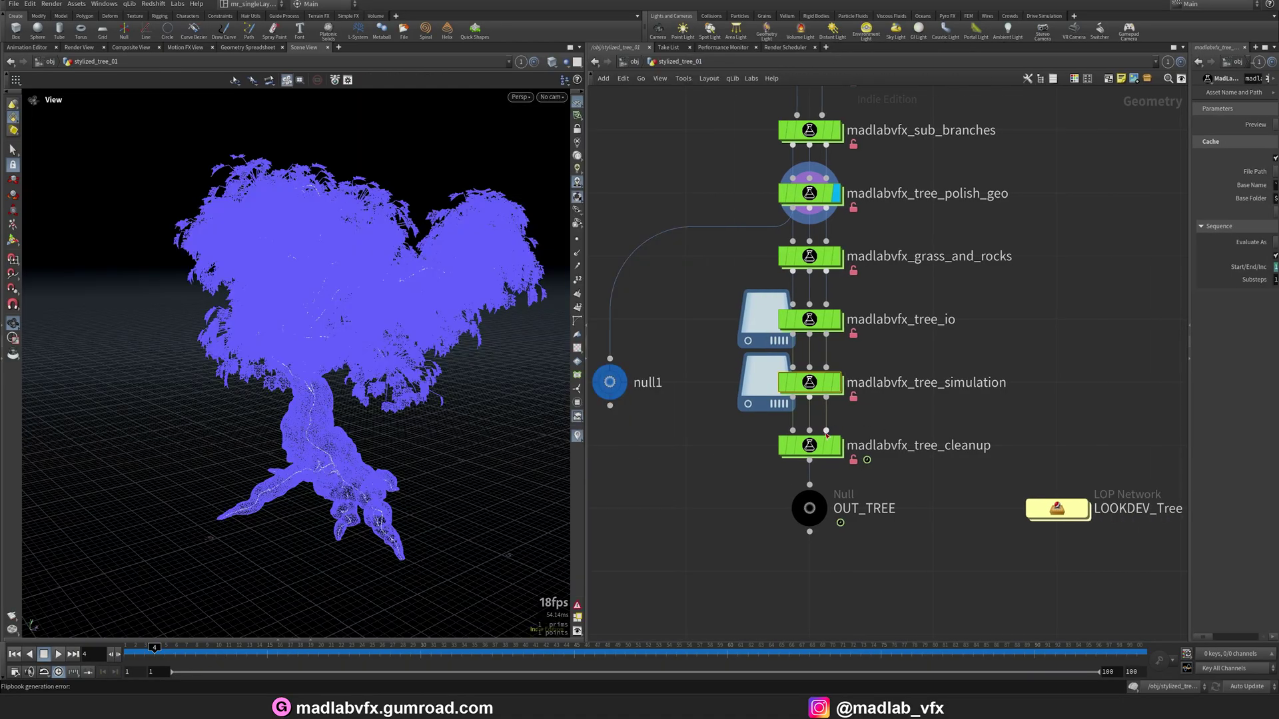
{"action": "mouse_move", "coordinate": [814, 446]}
{"action": "middle_click_drag", "start_coordinate": [815, 446], "coordinate": [751, 441]}
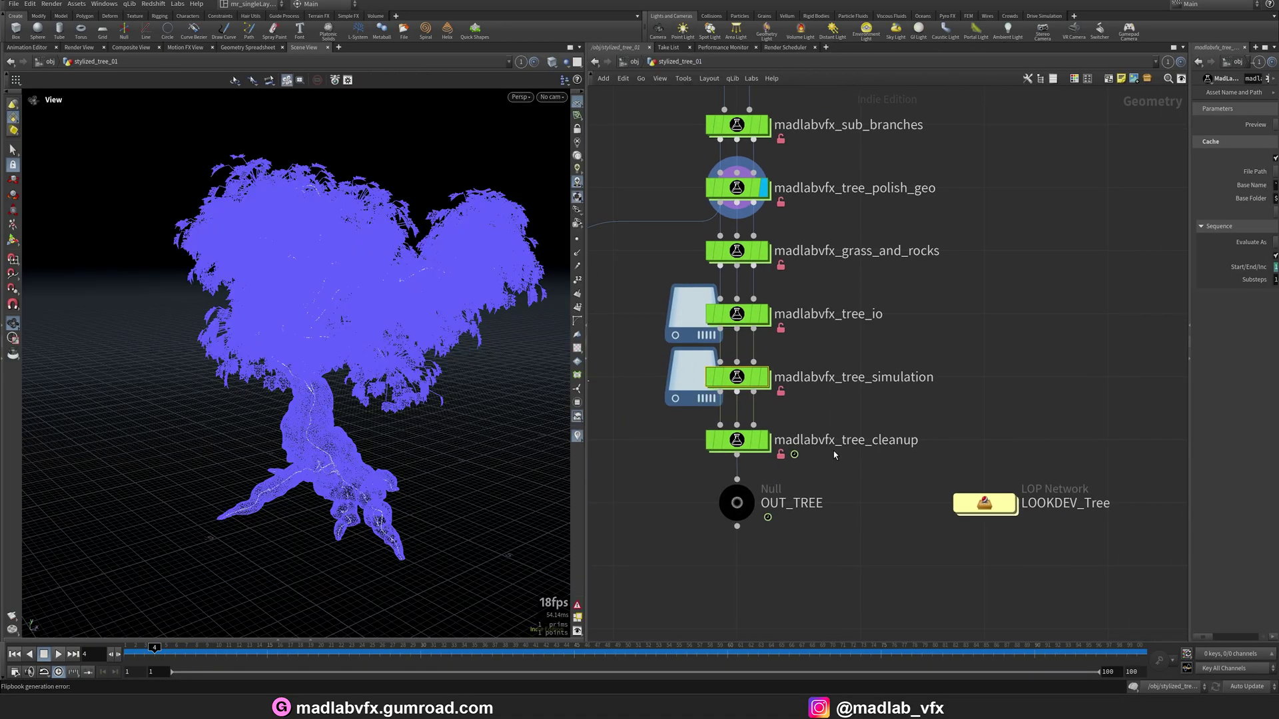
{"action": "double_click", "coordinate": [743, 442]}
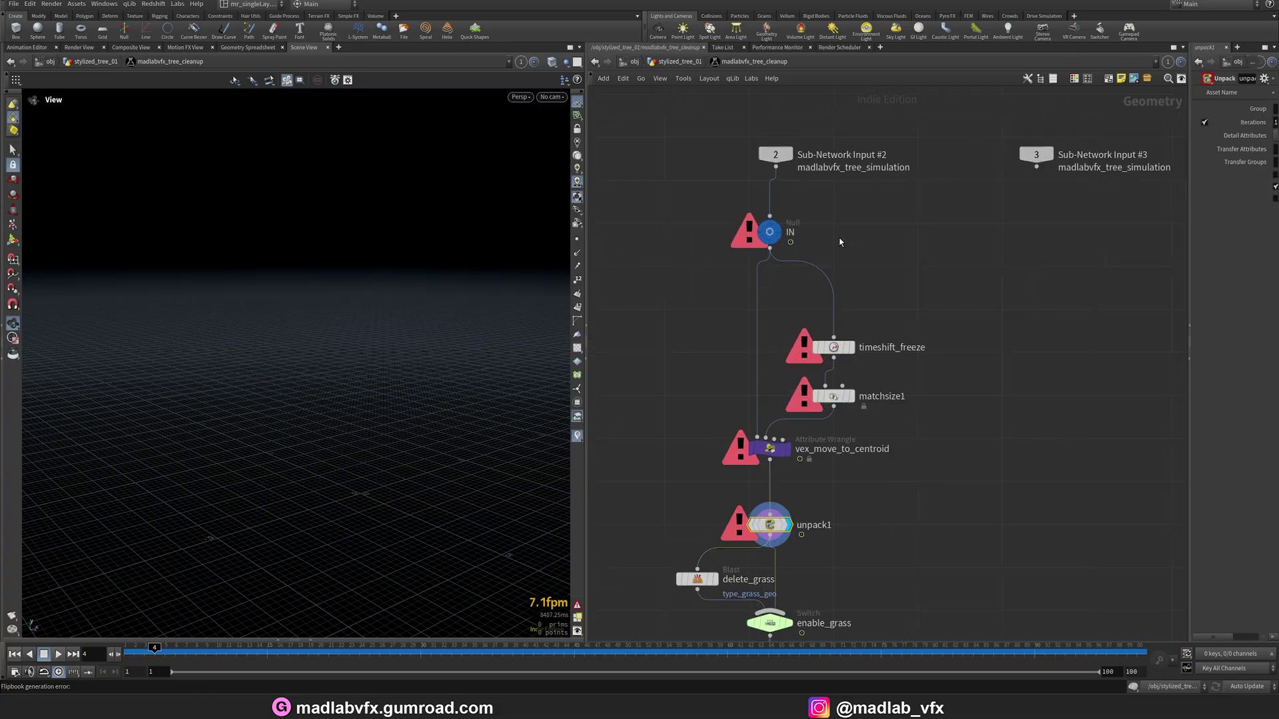
- Display the IN null and the vex_move_to_centroid wrangle to compare the tree's position
{"action": "mouse_move", "coordinate": [769, 230]}
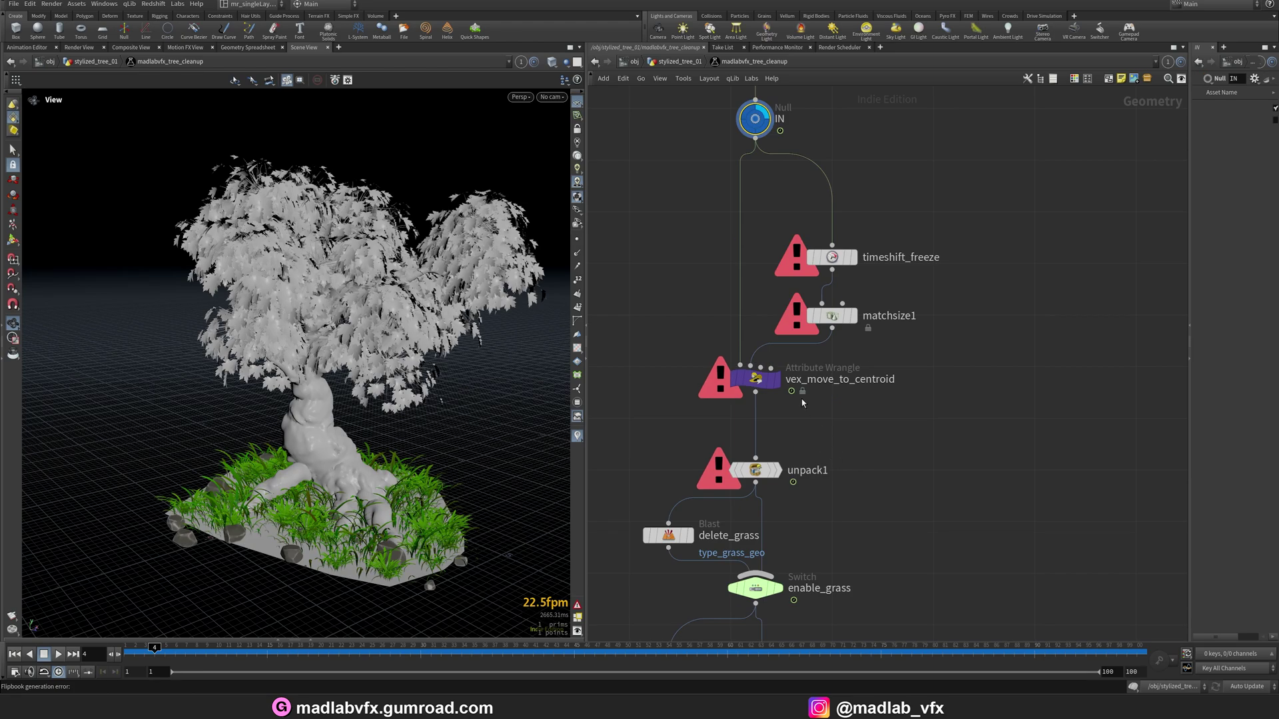
{"action": "mouse_move", "coordinate": [777, 386]}
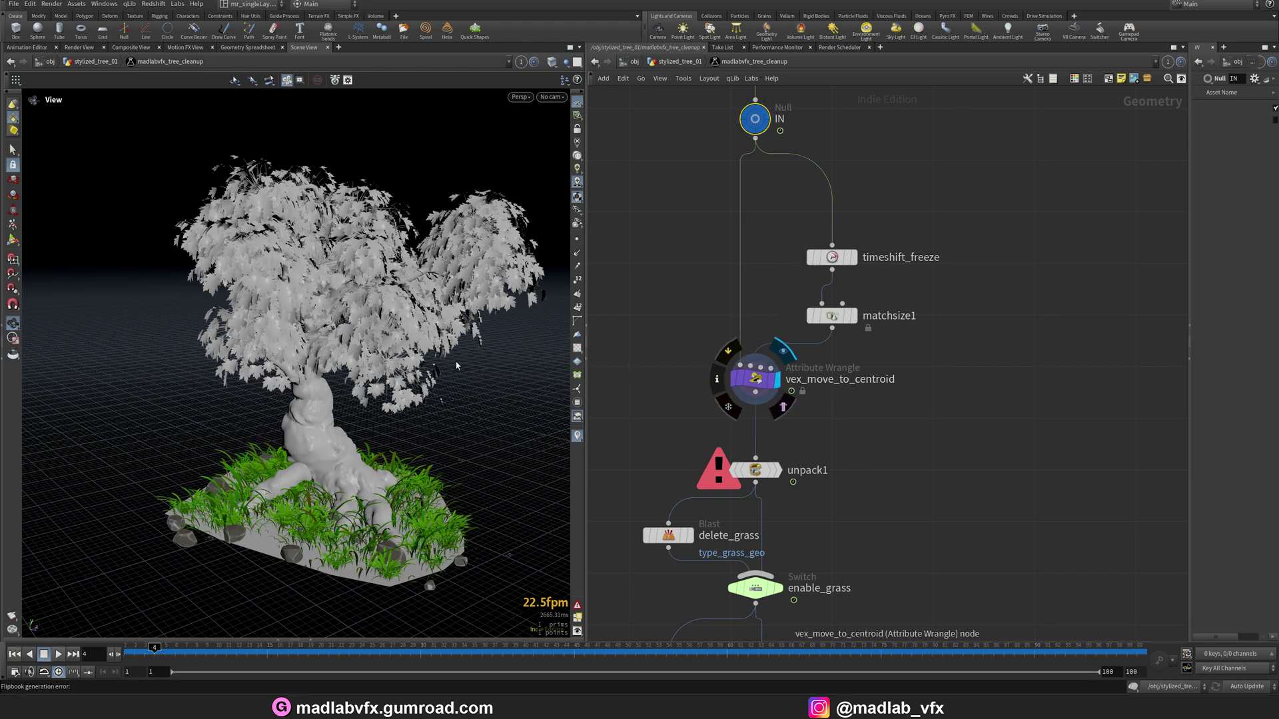
{"action": "left_click_drag", "start_coordinate": [457, 366], "coordinate": [457, 362]}
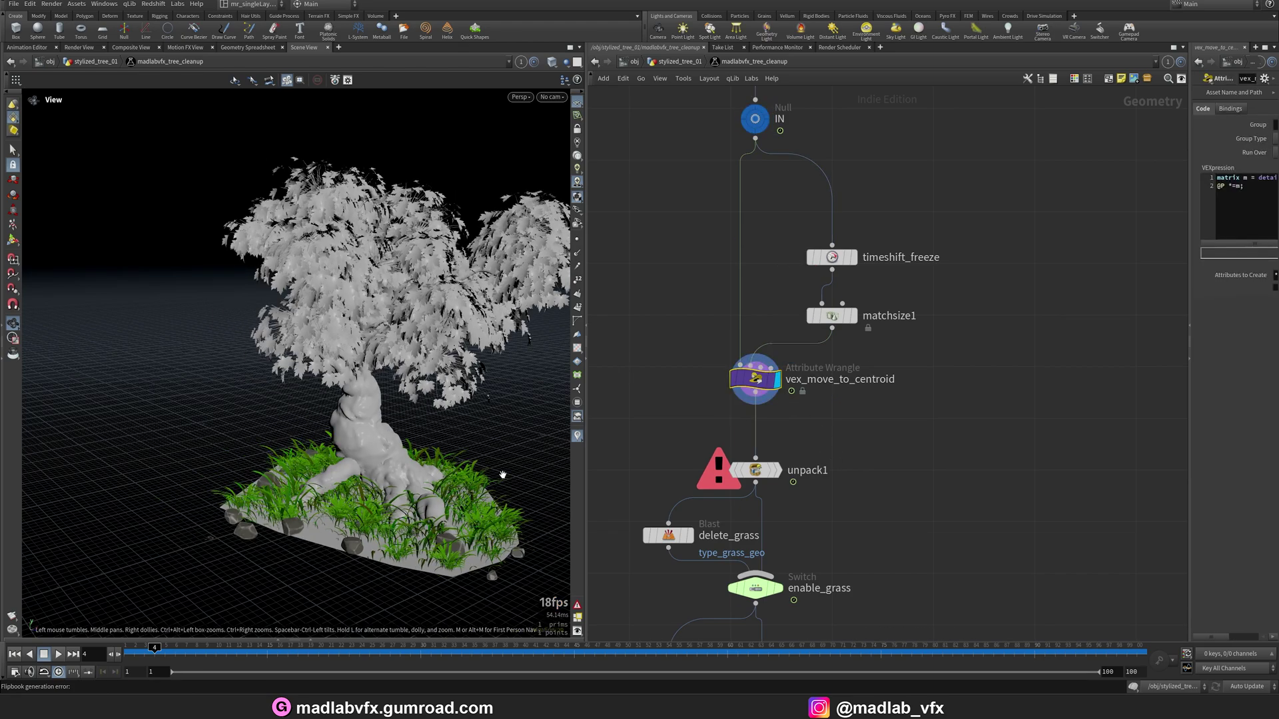
- Examine the delete and enable switch chain of the cleanup network down to output0
{"action": "scroll", "coordinate": [920, 373], "scroll_direction": "down", "scroll_amount": 3}
{"action": "middle_click_drag", "start_coordinate": [919, 593], "coordinate": [873, 334]}
{"action": "middle_click_drag", "start_coordinate": [851, 620], "coordinate": [827, 322]}
{"action": "scroll", "coordinate": [783, 475], "scroll_direction": "up", "scroll_amount": 1}
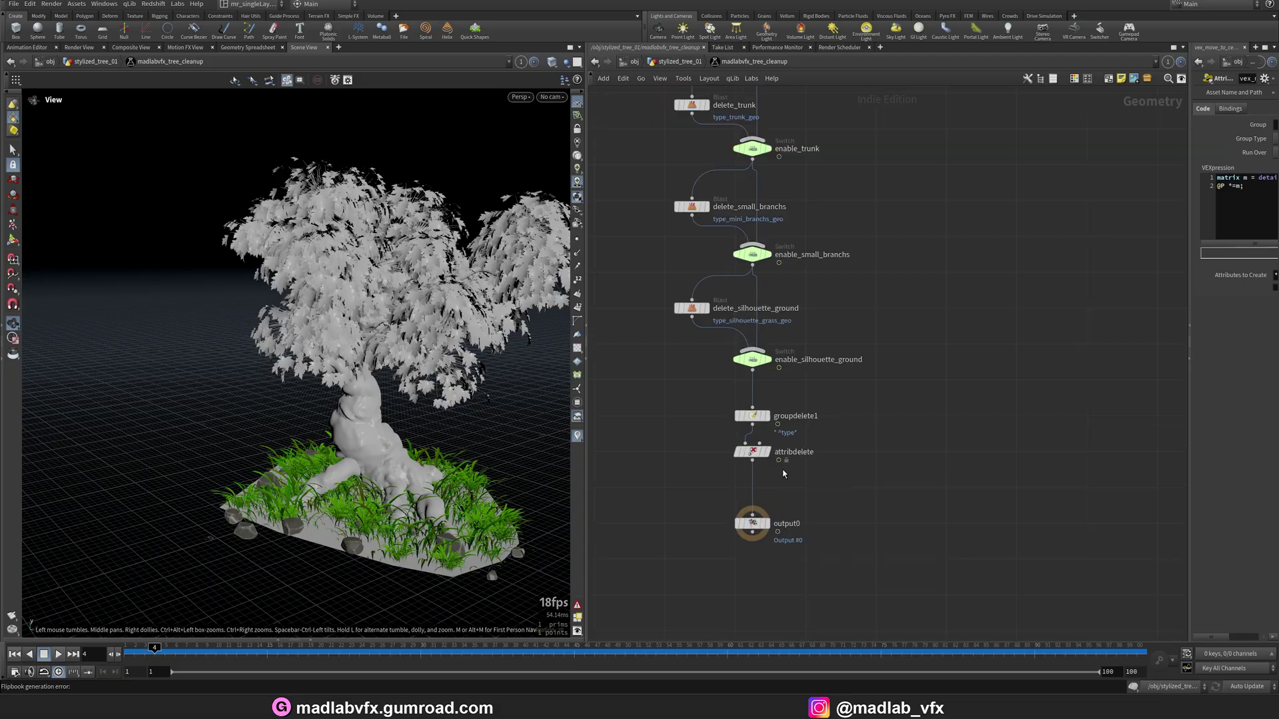
{"action": "scroll", "coordinate": [783, 474], "scroll_direction": "up", "scroll_amount": 2}
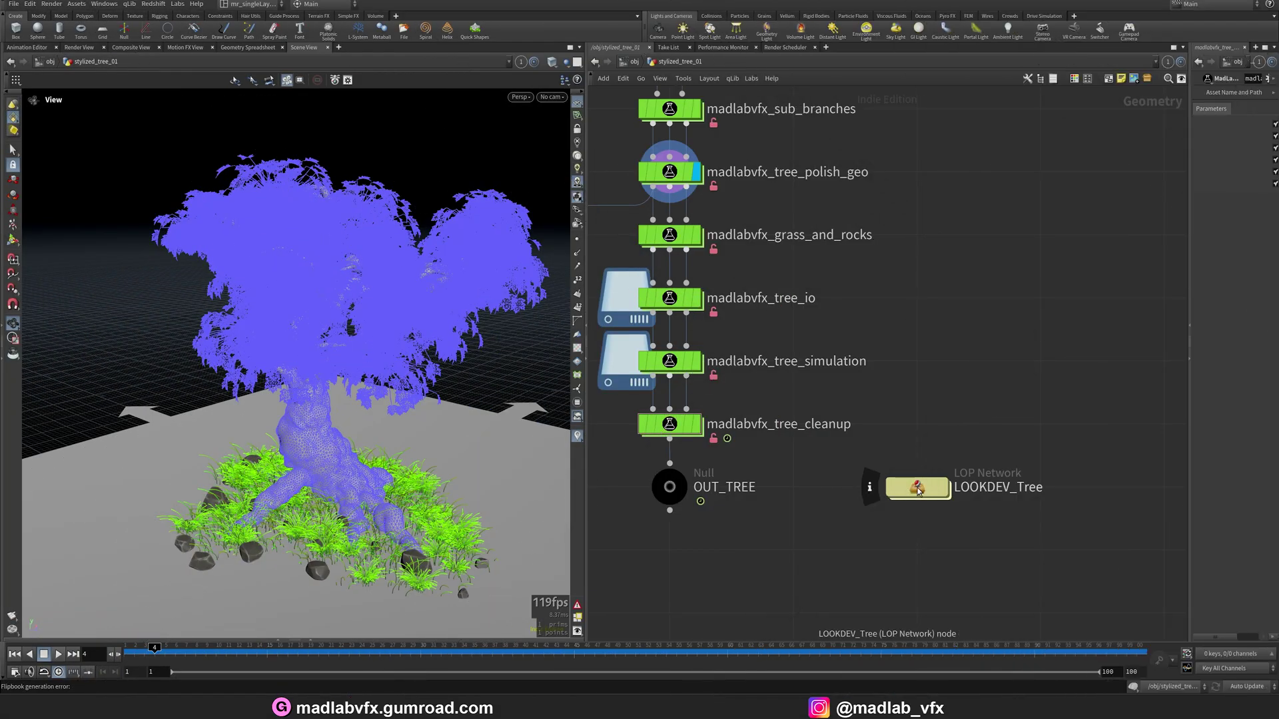
- Open the LOOKDEV_Tree network and display the imported tree, followed by prune_ground
{"action": "double_click", "coordinate": [918, 490]}
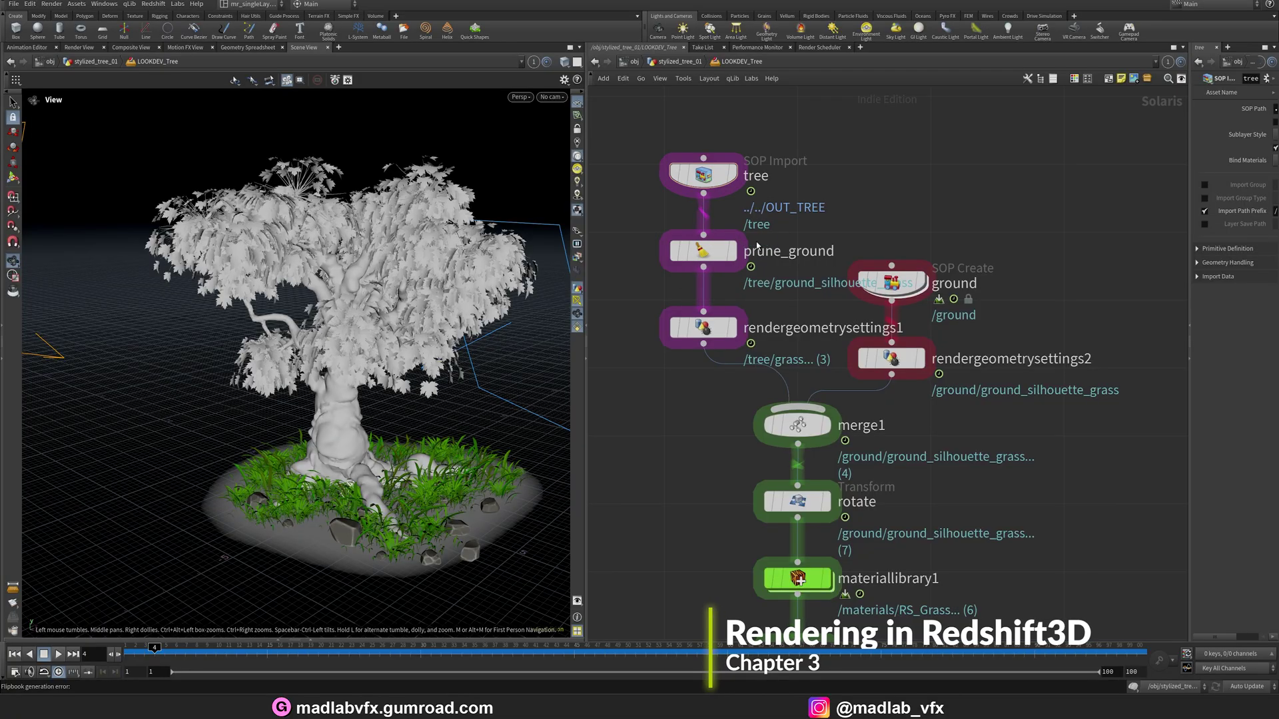
{"action": "left_click", "coordinate": [732, 174]}
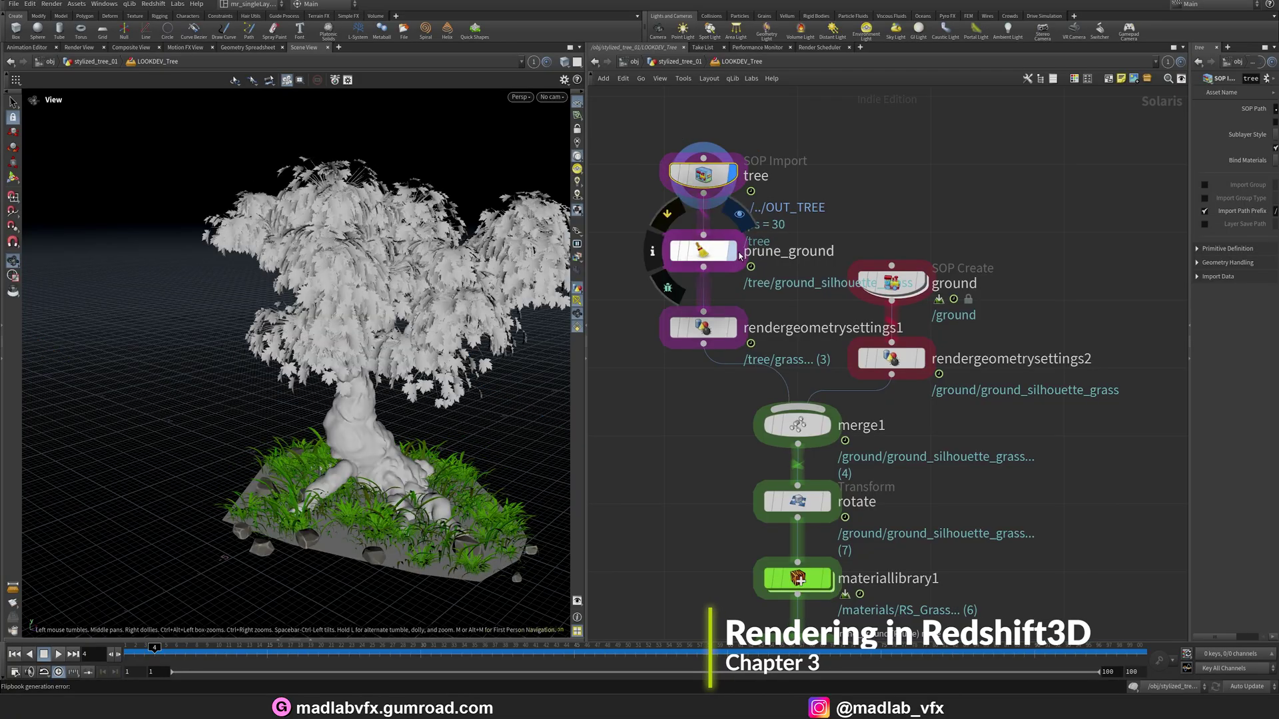
{"action": "left_click", "coordinate": [737, 251]}
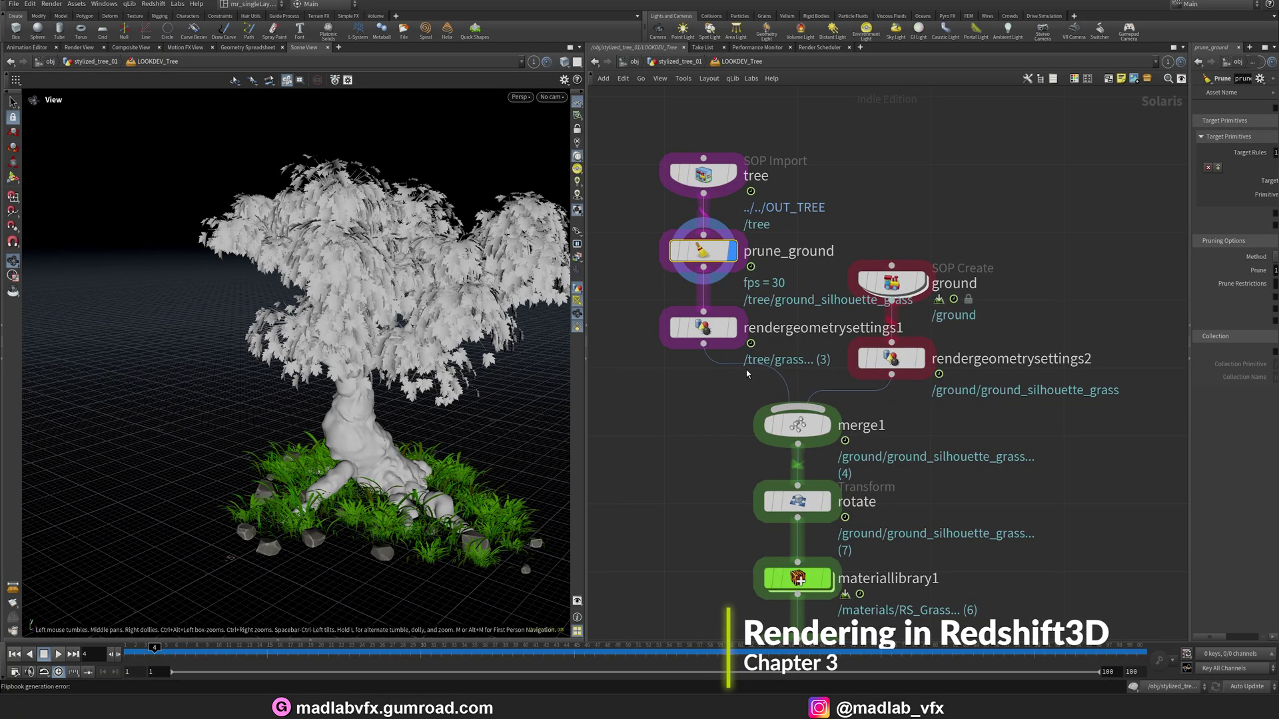
- Show the Redshift tessellation and displacement settings of rendergeometrysettings1 in a wider parameter area
{"action": "left_click", "coordinate": [704, 326]}
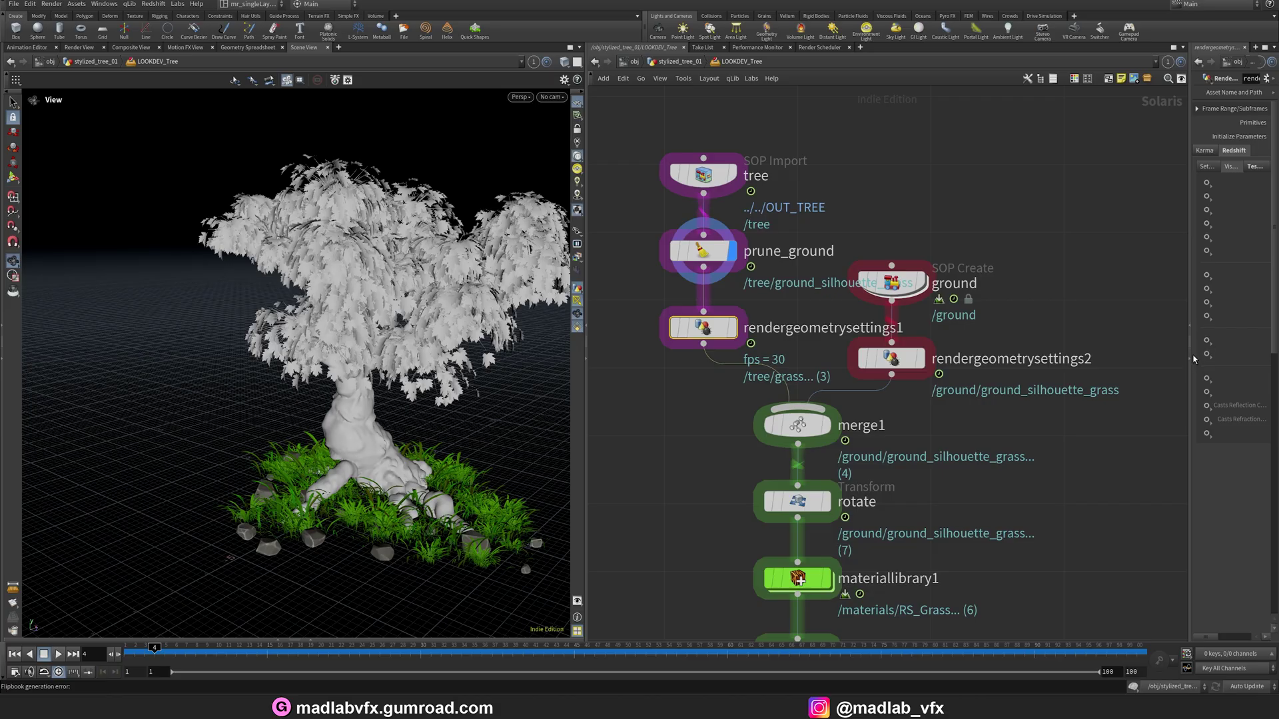
{"action": "left_click_drag", "start_coordinate": [1192, 366], "coordinate": [964, 356]}
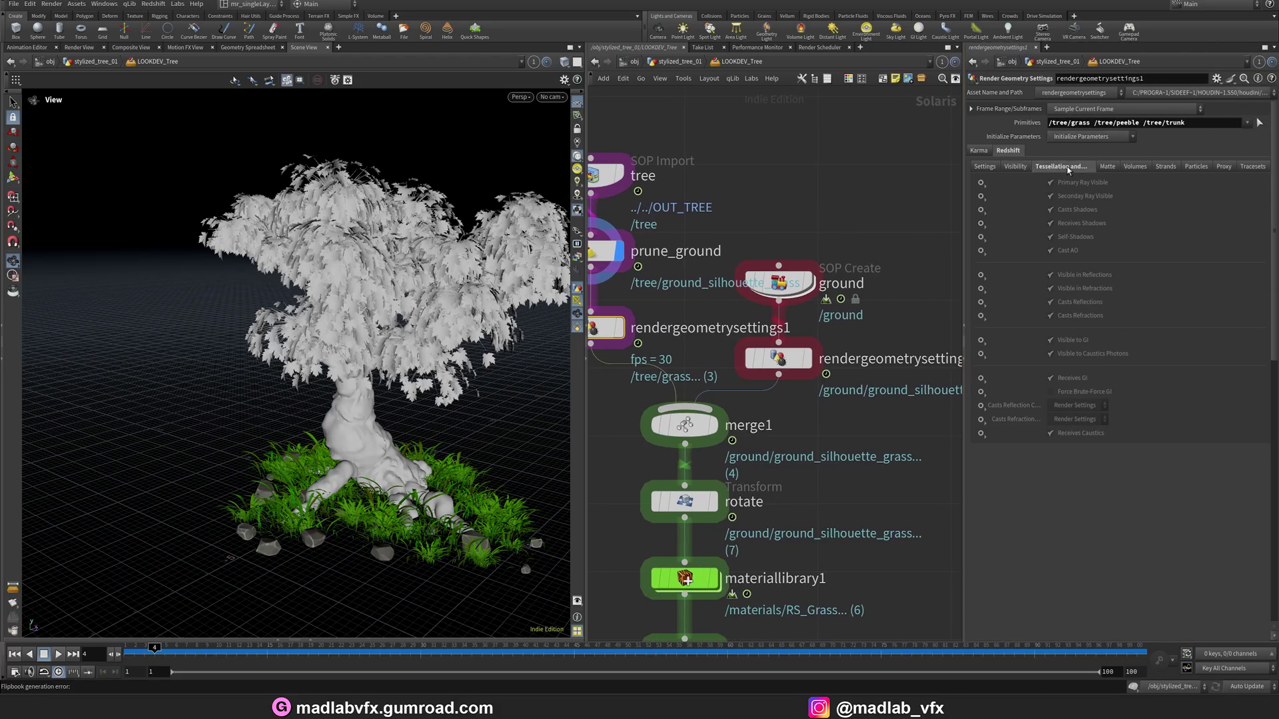
{"action": "left_click", "coordinate": [1065, 167]}
{"action": "scroll", "coordinate": [907, 418], "scroll_direction": "down", "scroll_amount": 2}
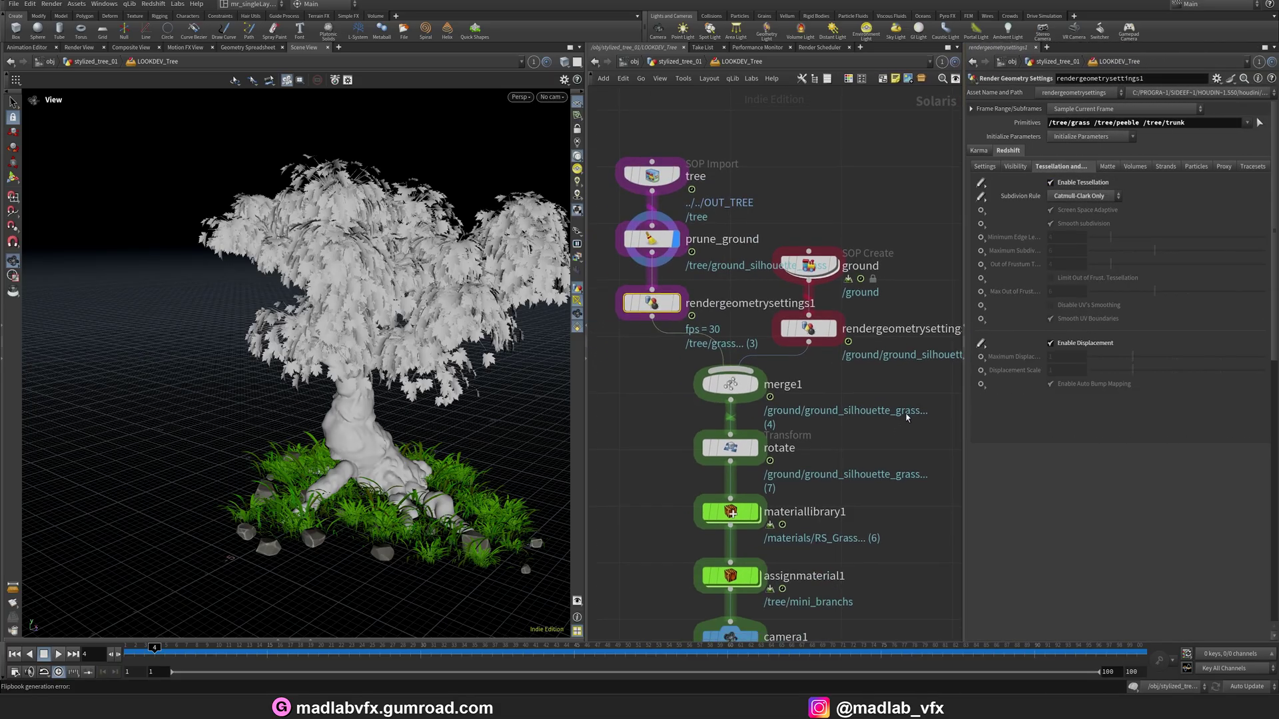
{"action": "left_click_drag", "start_coordinate": [965, 406], "coordinate": [1035, 393]}
- Display the ground SOP Create node in the viewport, followed by merge1 with the tree and ground combined
{"action": "middle_click_drag", "start_coordinate": [883, 409], "coordinate": [885, 390]}
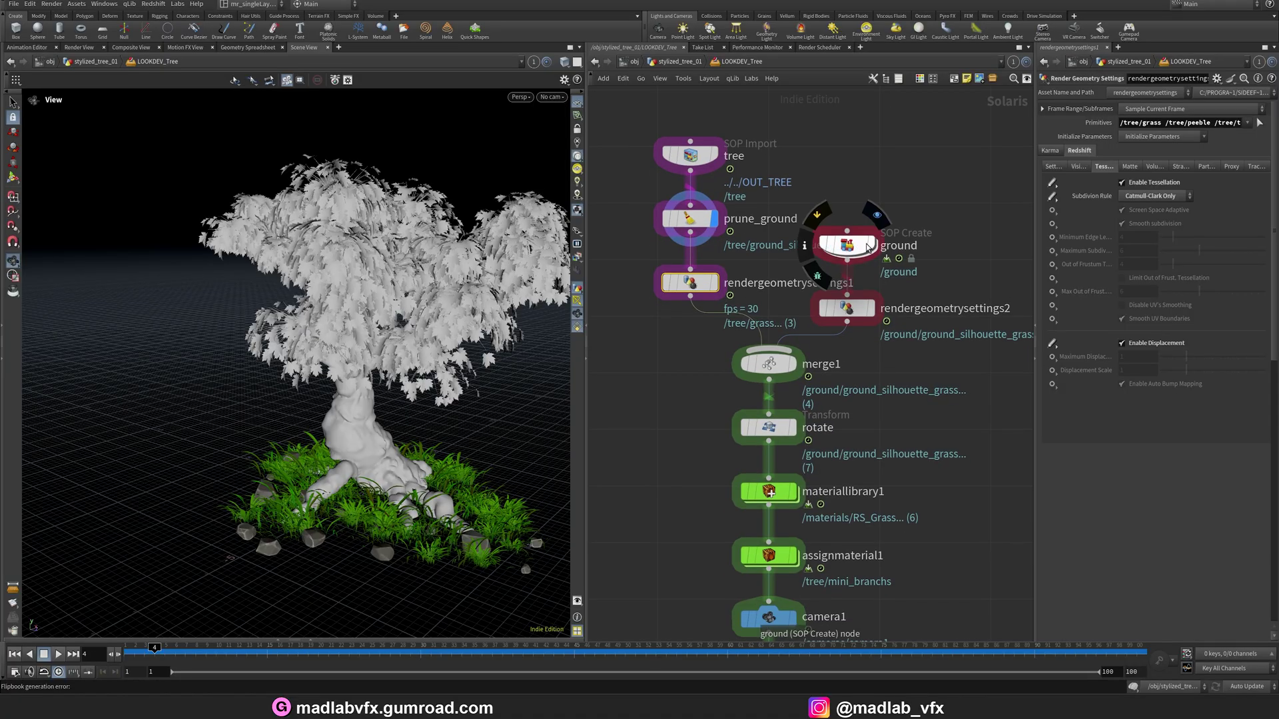
{"action": "left_click", "coordinate": [874, 219]}
{"action": "left_click", "coordinate": [847, 245]}
{"action": "left_click_drag", "start_coordinate": [415, 431], "coordinate": [286, 353]}
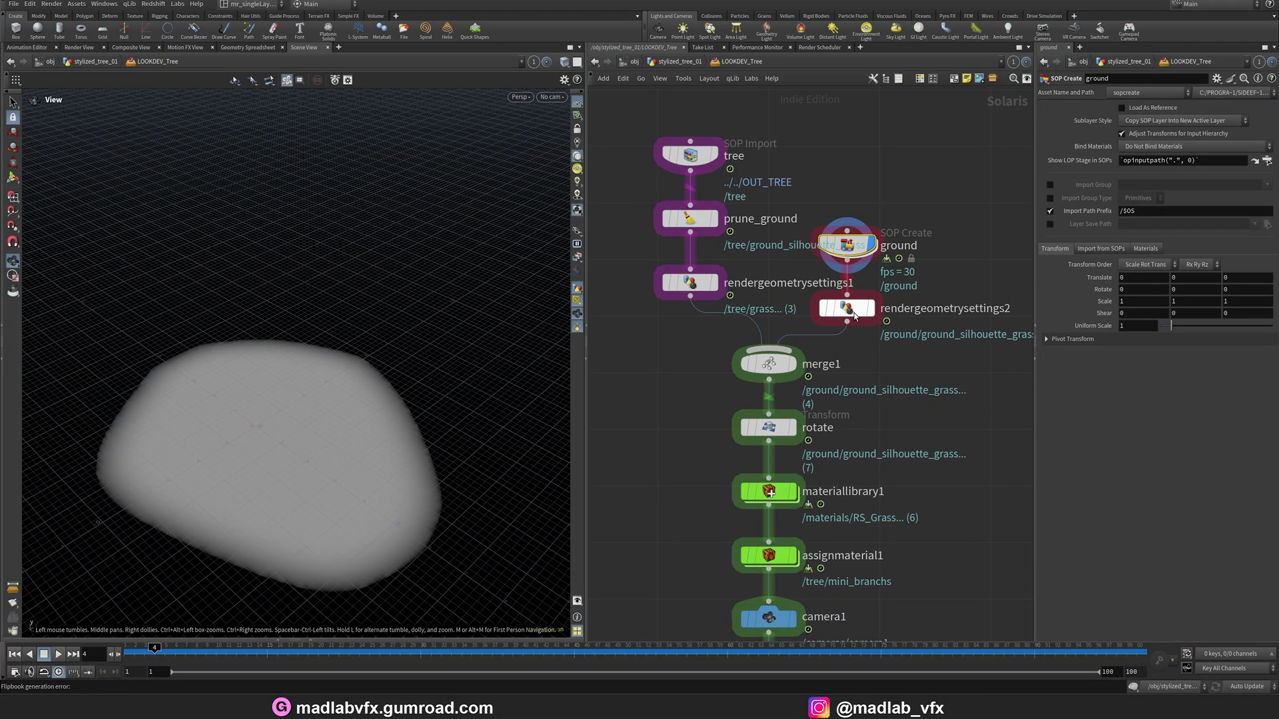
{"action": "left_click", "coordinate": [797, 364]}
{"action": "scroll", "coordinate": [894, 363], "scroll_direction": "down", "scroll_amount": 3}
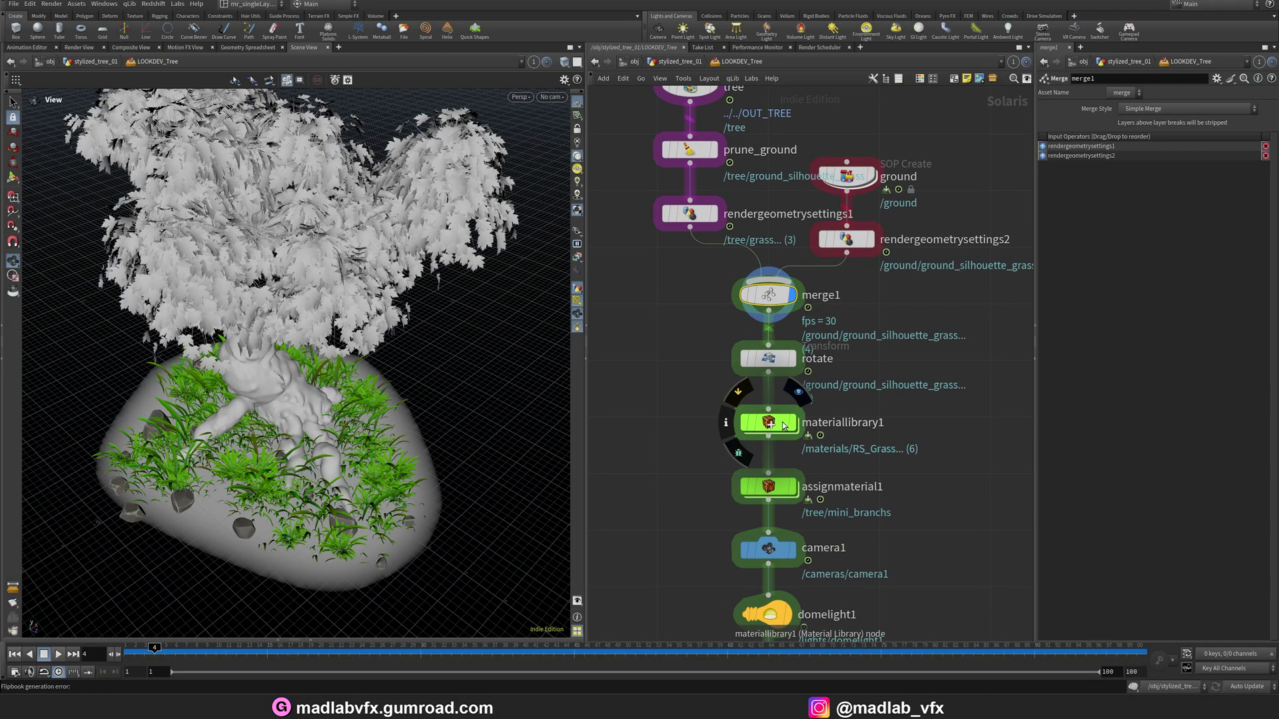
- Open materiallibrary1 and view the RS_MiniBranchs shader network
{"action": "double_click", "coordinate": [764, 293]}
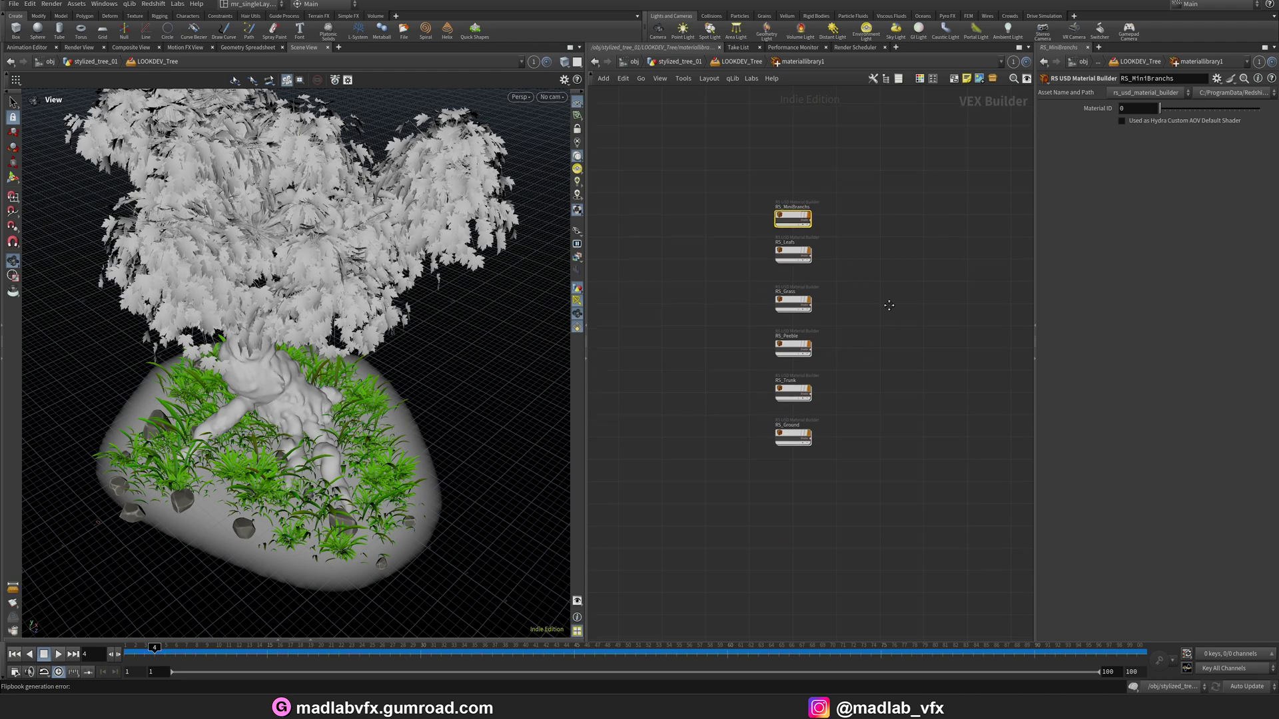
{"action": "double_click", "coordinate": [730, 279]}
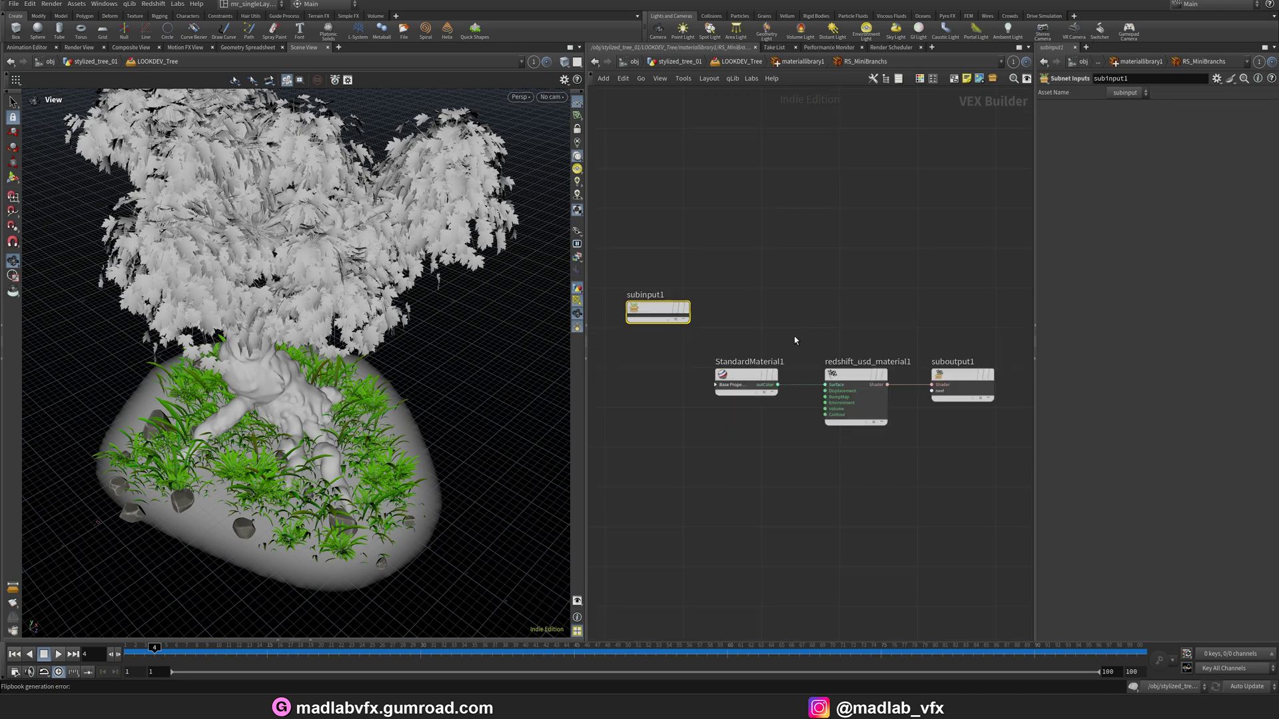
{"action": "key", "text": "u"}
- Open the RS_Leafs material and show the diffuse_yellow texture's parameters
{"action": "double_click", "coordinate": [732, 370]}
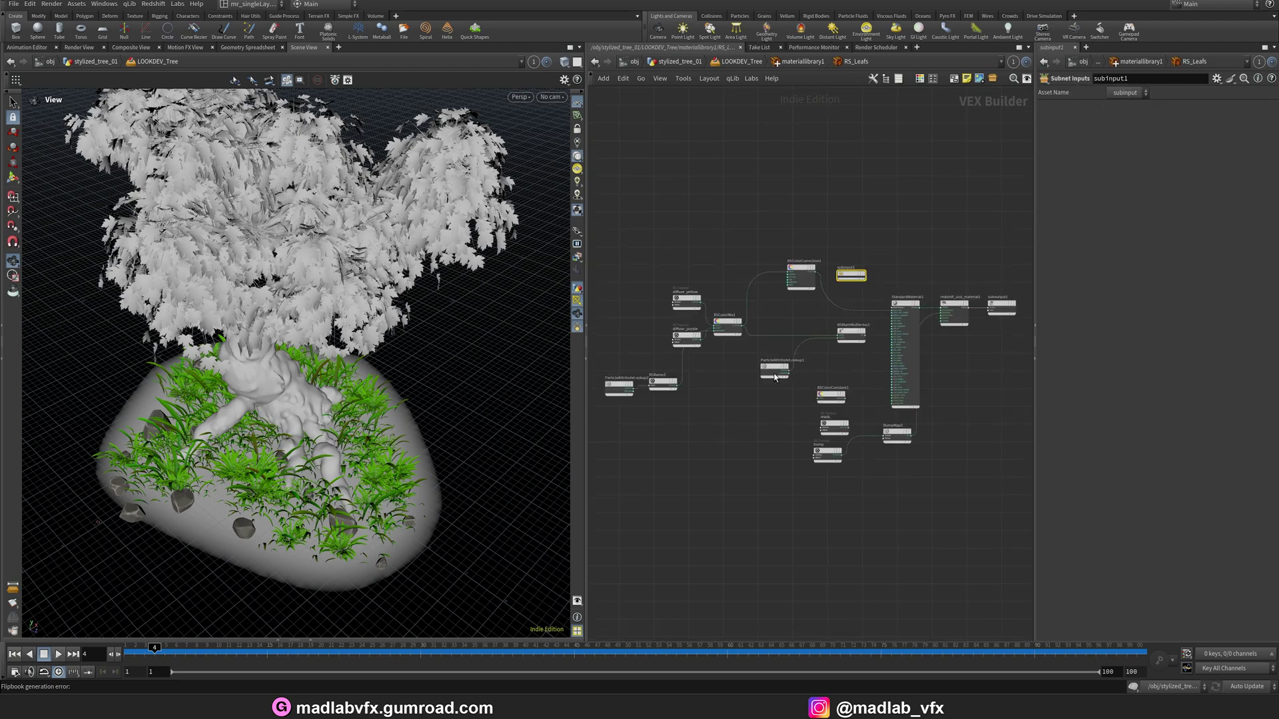
{"action": "middle_click_drag", "start_coordinate": [755, 329], "coordinate": [861, 357]}
{"action": "left_click", "coordinate": [740, 299]}
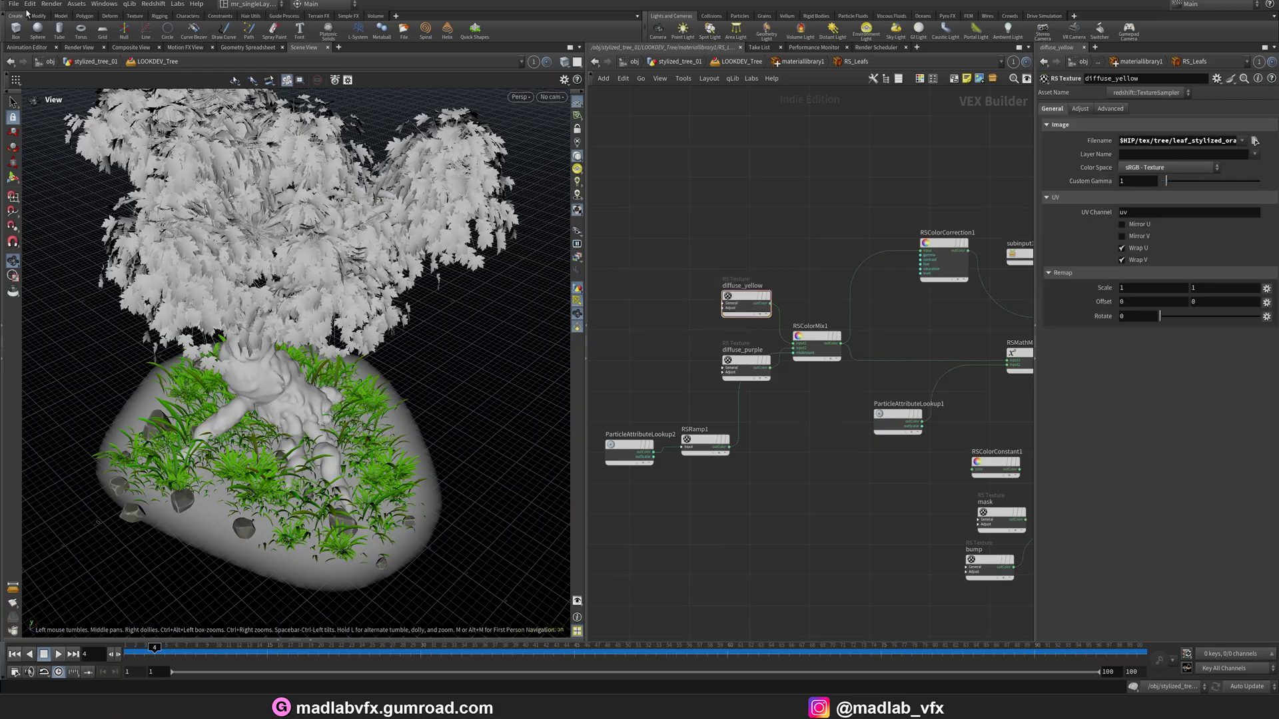
- Switch to the image viewer to check the leaf_stylized_purple_01.png texture, and review the remaining RS_Leafs shader nodes back in Houdini
{"action": "key", "text": "alt+Tab"}
{"action": "scroll", "coordinate": [401, 327], "scroll_direction": "down", "scroll_amount": 3}
{"action": "scroll", "coordinate": [401, 327], "scroll_direction": "up", "scroll_amount": 3}
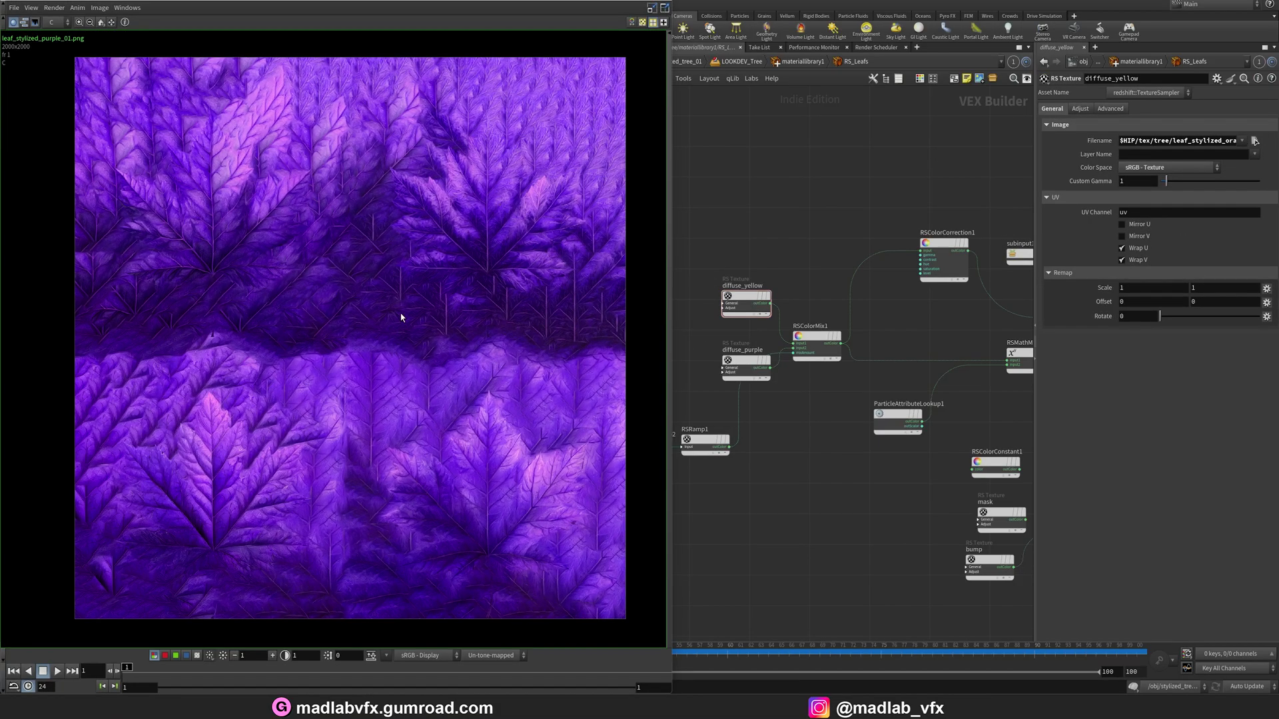
{"action": "left_click", "coordinate": [668, 2]}
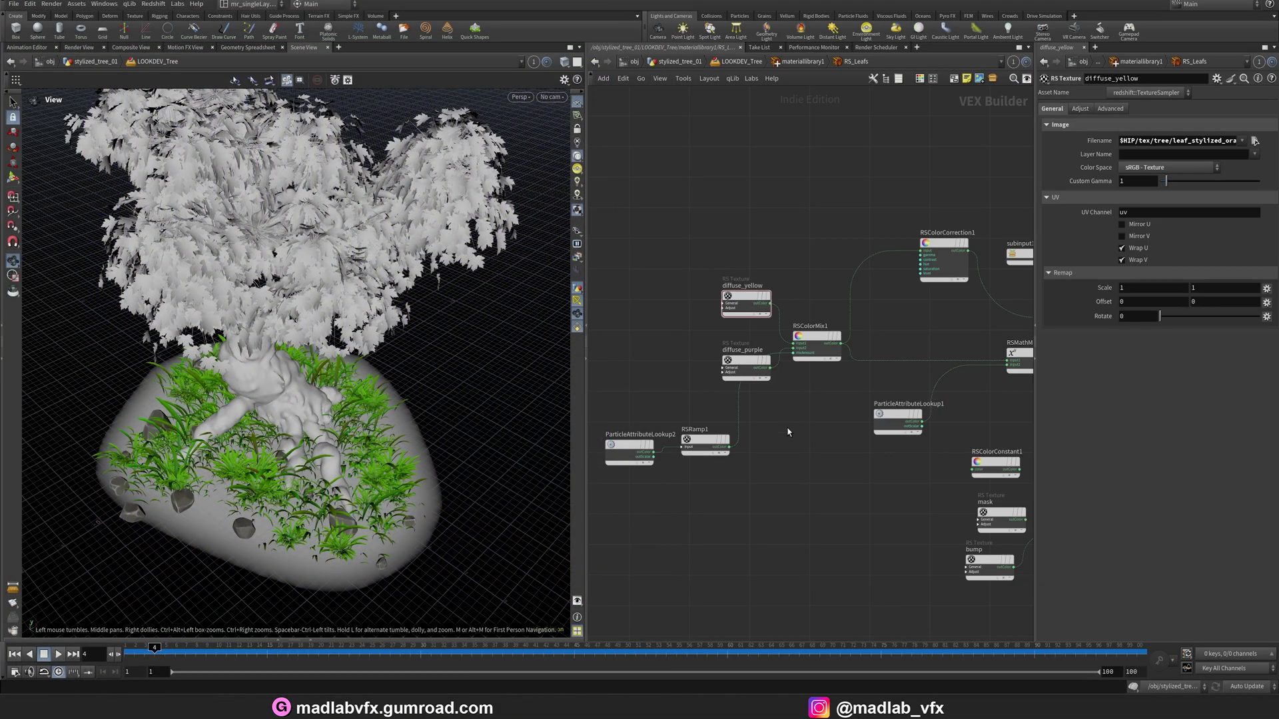
{"action": "middle_click_drag", "start_coordinate": [818, 450], "coordinate": [659, 392]}
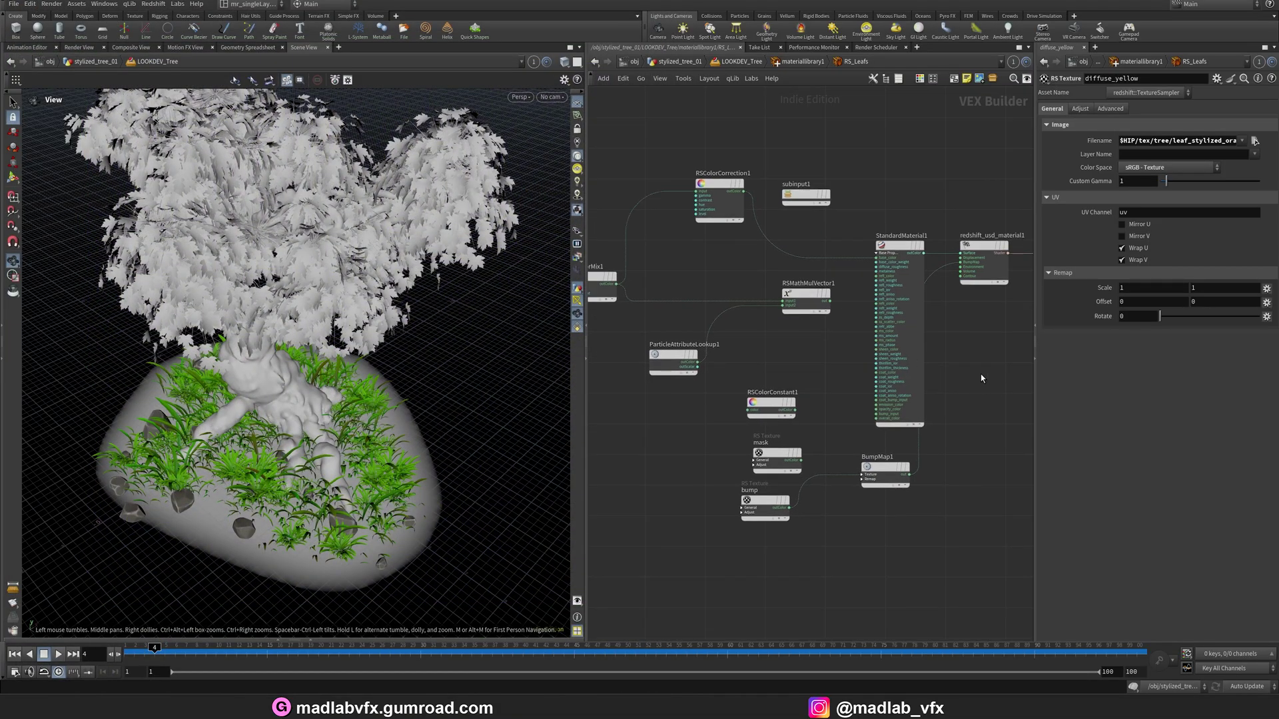
{"action": "key", "text": "u"}
- Examine the RS_Grass shader network from its particle attribute lookup to the standard material
{"action": "double_click", "coordinate": [733, 373]}
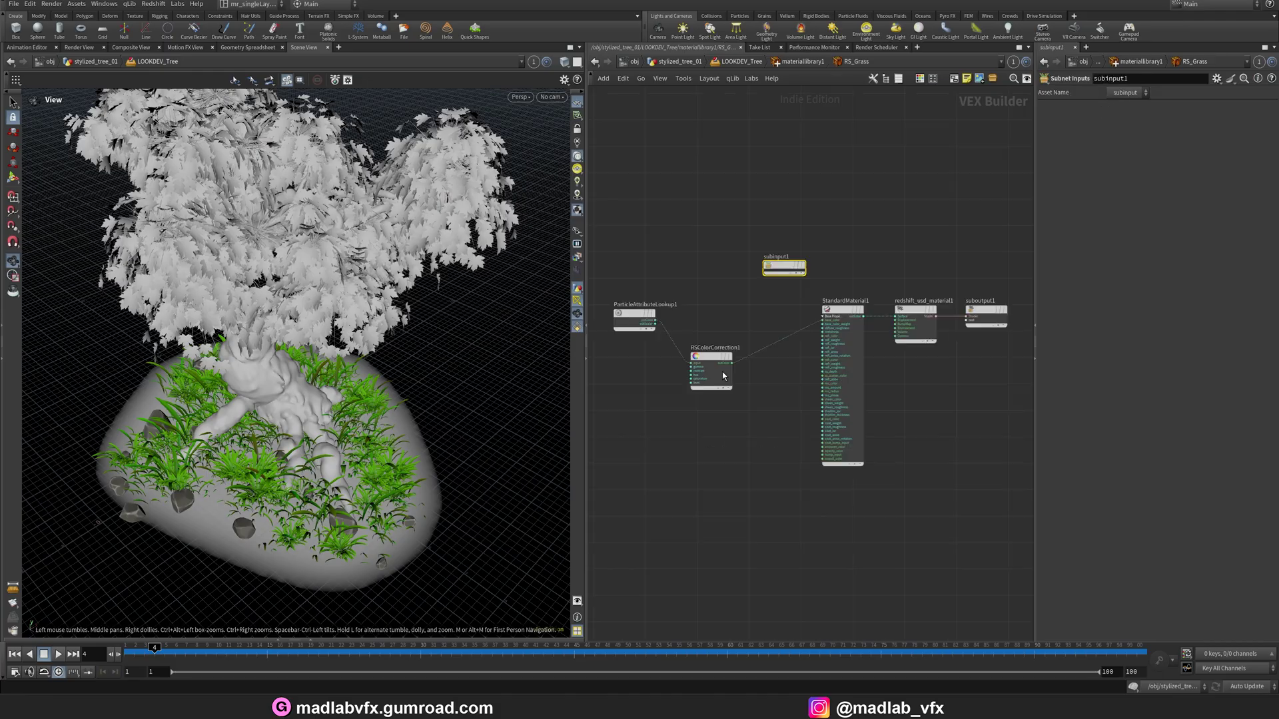
{"action": "middle_click_drag", "start_coordinate": [701, 406], "coordinate": [737, 398]}
{"action": "scroll", "coordinate": [681, 334], "scroll_direction": "up", "scroll_amount": 3}
{"action": "left_click", "coordinate": [654, 285]}
{"action": "scroll", "coordinate": [779, 430], "scroll_direction": "down", "scroll_amount": 1}
{"action": "middle_click_drag", "start_coordinate": [859, 455], "coordinate": [732, 424]}
{"action": "key", "text": "u"}
- Open the RS_Peeble material and inspect the MaxonNoise1 node that drives its displacement
{"action": "double_click", "coordinate": [729, 391]}
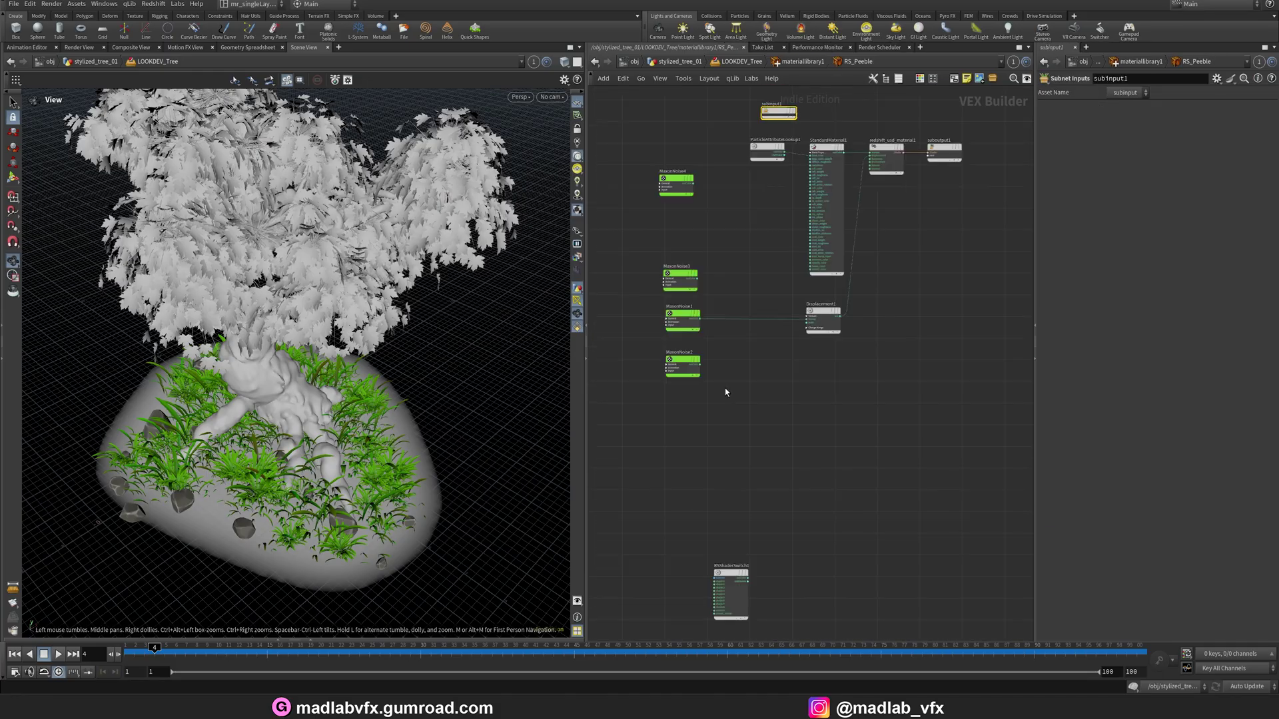
{"action": "scroll", "coordinate": [747, 357], "scroll_direction": "up", "scroll_amount": 4}
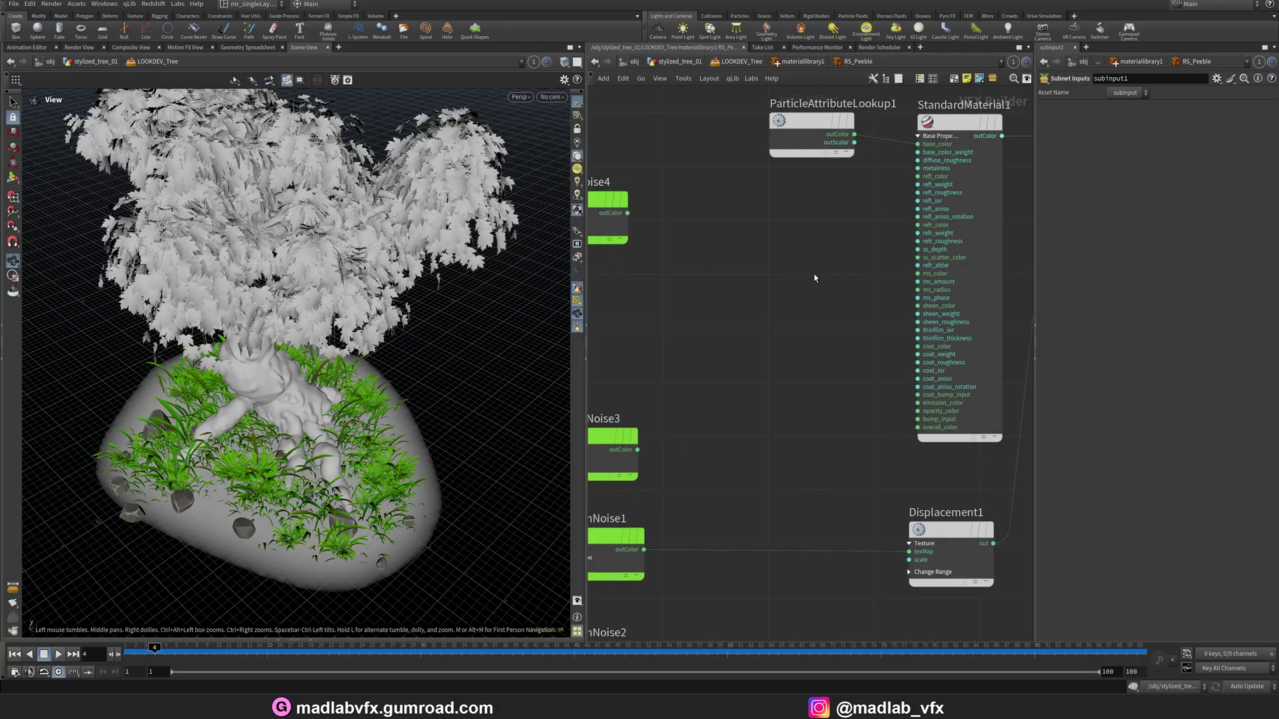
{"action": "middle_click_drag", "start_coordinate": [761, 352], "coordinate": [789, 333]}
{"action": "left_click", "coordinate": [673, 465]}
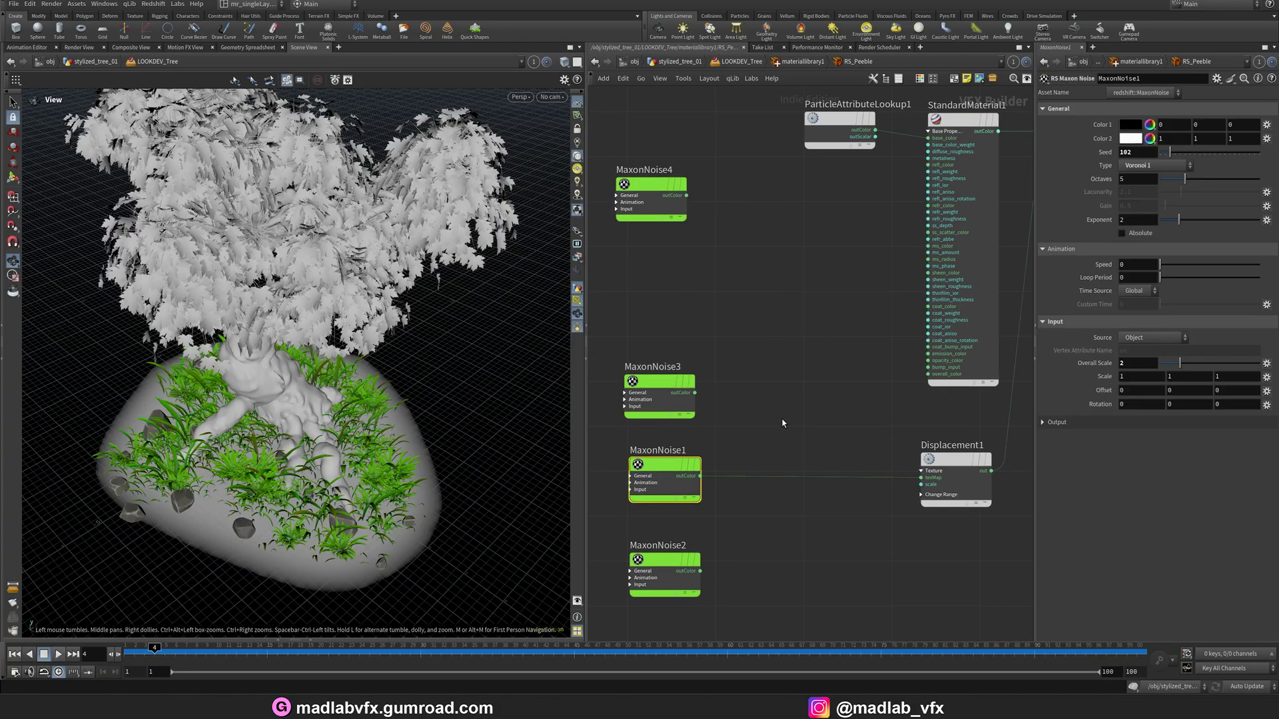
{"action": "middle_click_drag", "start_coordinate": [835, 395], "coordinate": [682, 424]}
{"action": "key", "text": "u"}
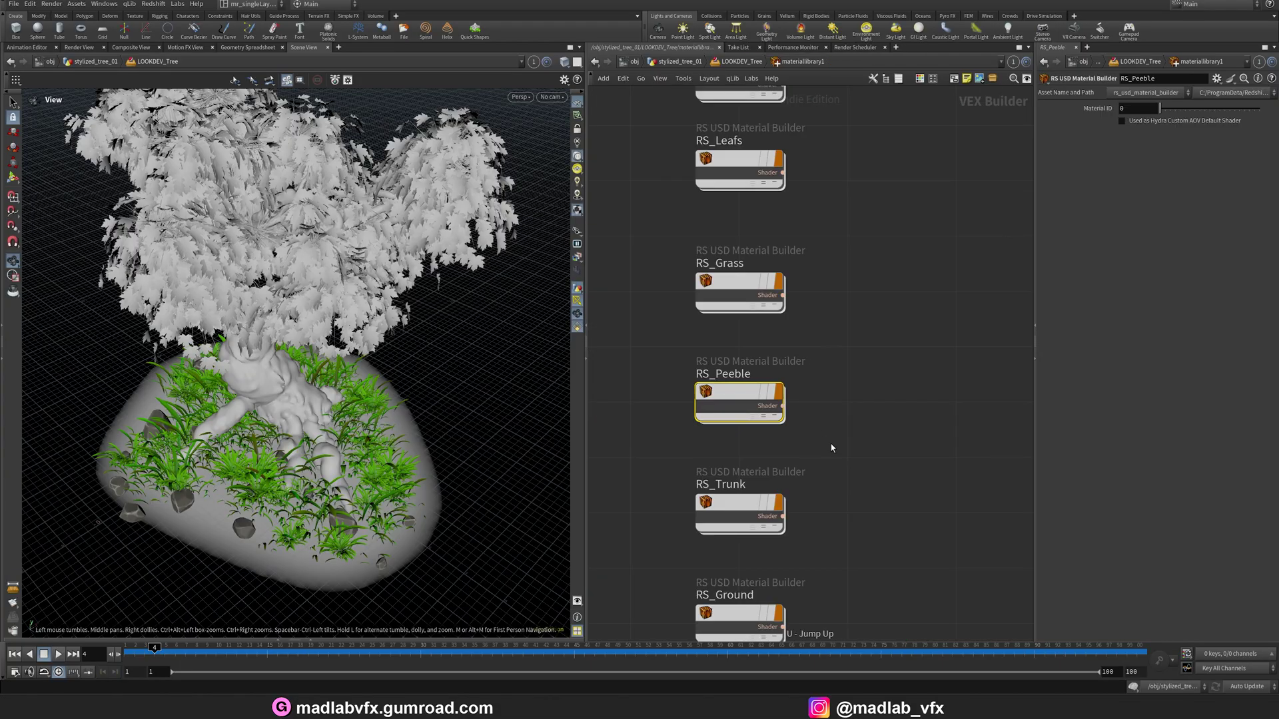
- Open the RS_Trunk material and show the MaxonNoise1 node's parameters
{"action": "double_click", "coordinate": [789, 361]}
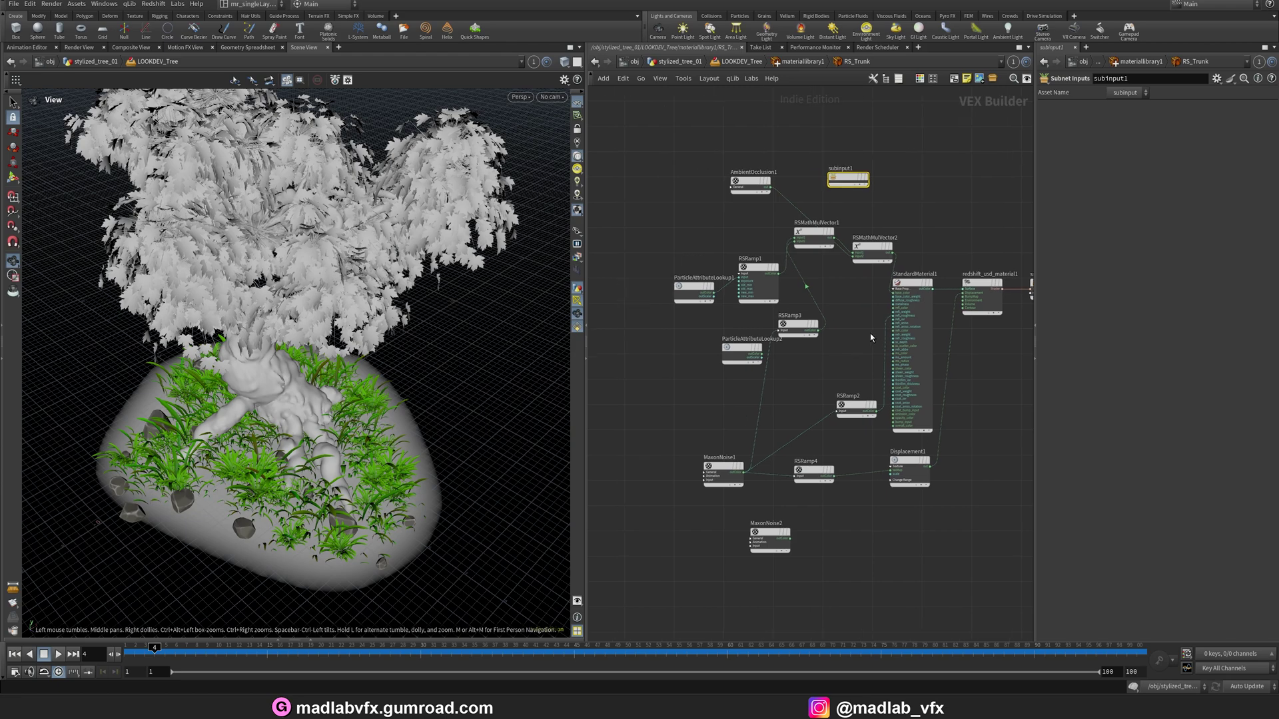
{"action": "scroll", "coordinate": [747, 287], "scroll_direction": "up", "scroll_amount": 3}
{"action": "middle_click_drag", "start_coordinate": [658, 504], "coordinate": [646, 423]}
{"action": "left_click", "coordinate": [629, 472]}
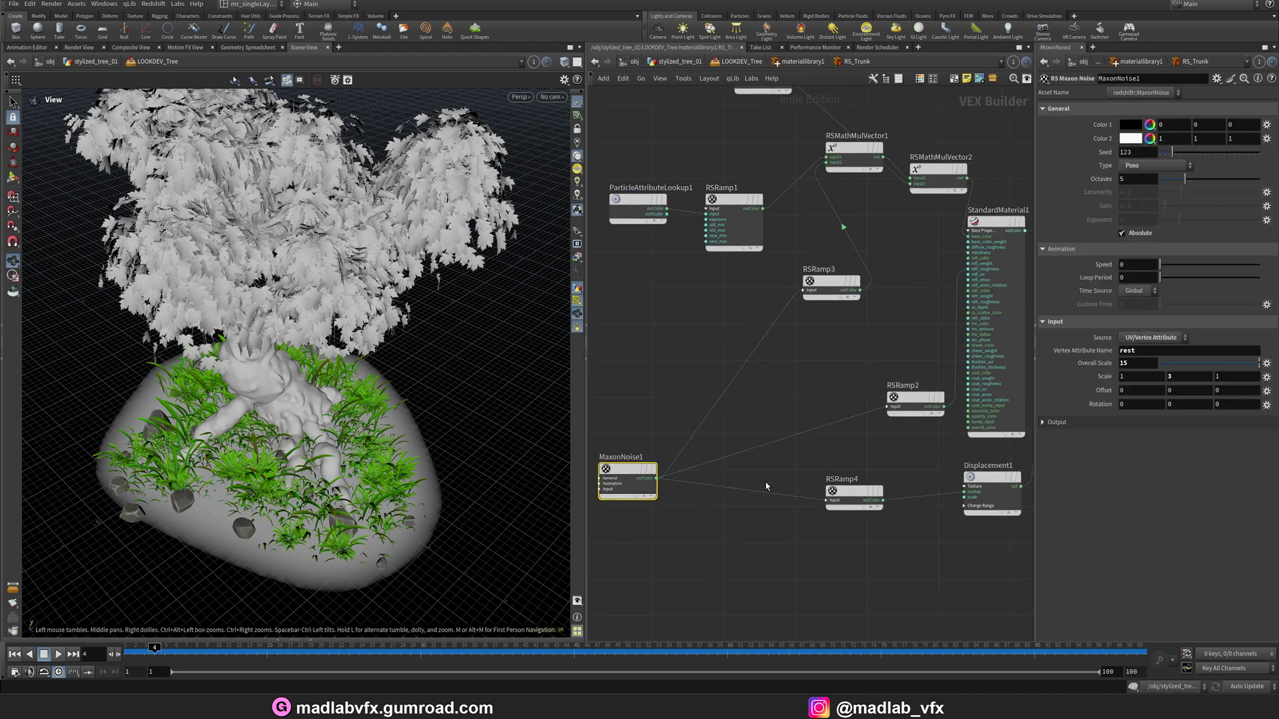
- Review the trunk shader's ramps and multiply nodes and move RSRamp1 slightly higher in the network
{"action": "middle_click_drag", "start_coordinate": [859, 426], "coordinate": [781, 436]}
{"action": "middle_click_drag", "start_coordinate": [823, 263], "coordinate": [917, 333]}
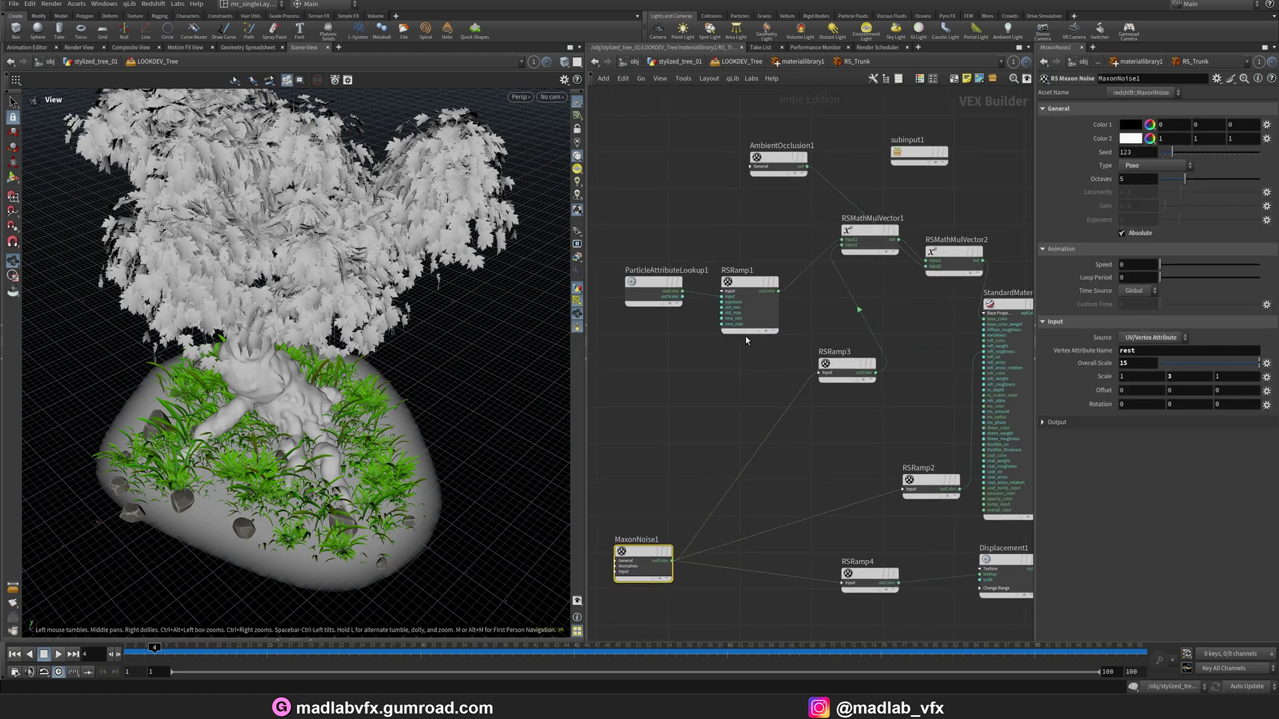
{"action": "left_click_drag", "start_coordinate": [719, 236], "coordinate": [760, 286]}
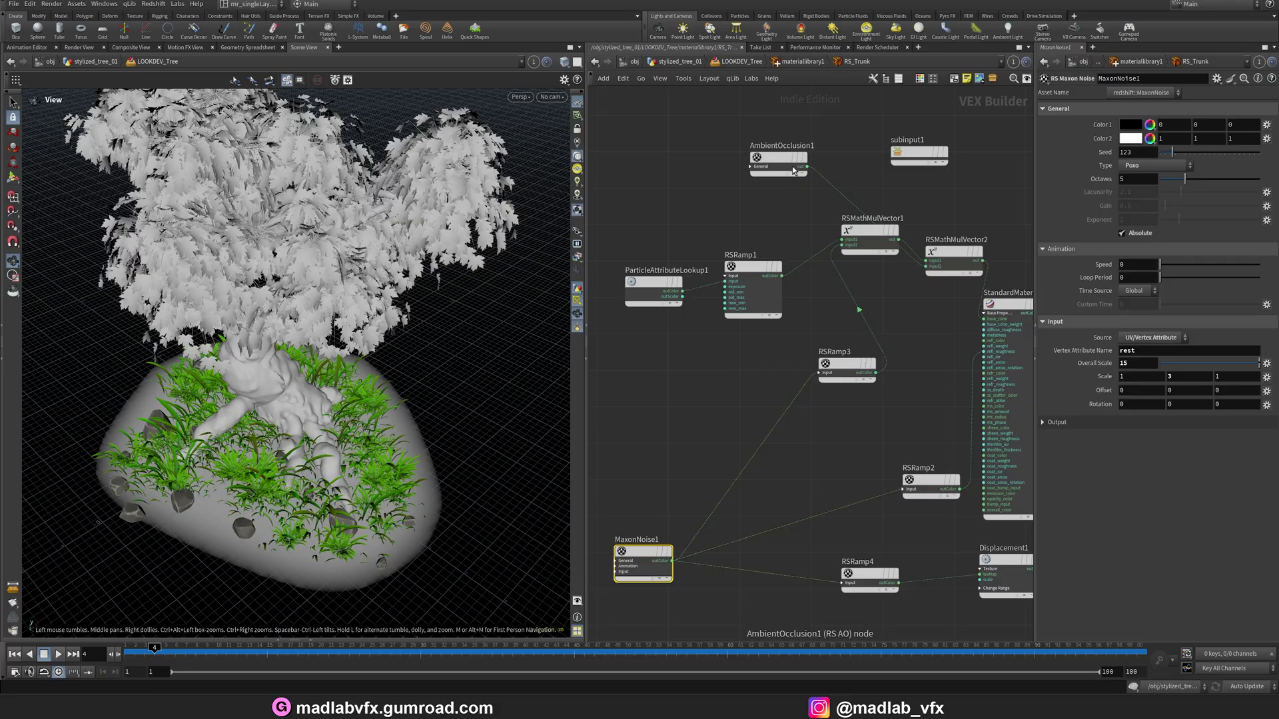
- Shift RSRamp3 slightly up and left in the trunk network, and review the remaining connections through StandardMaterial1 and Displacement1 to the output
{"action": "left_click_drag", "start_coordinate": [829, 369], "coordinate": [776, 358]}
{"action": "middle_click_drag", "start_coordinate": [897, 385], "coordinate": [736, 331]}
{"action": "middle_click_drag", "start_coordinate": [891, 364], "coordinate": [839, 362]}
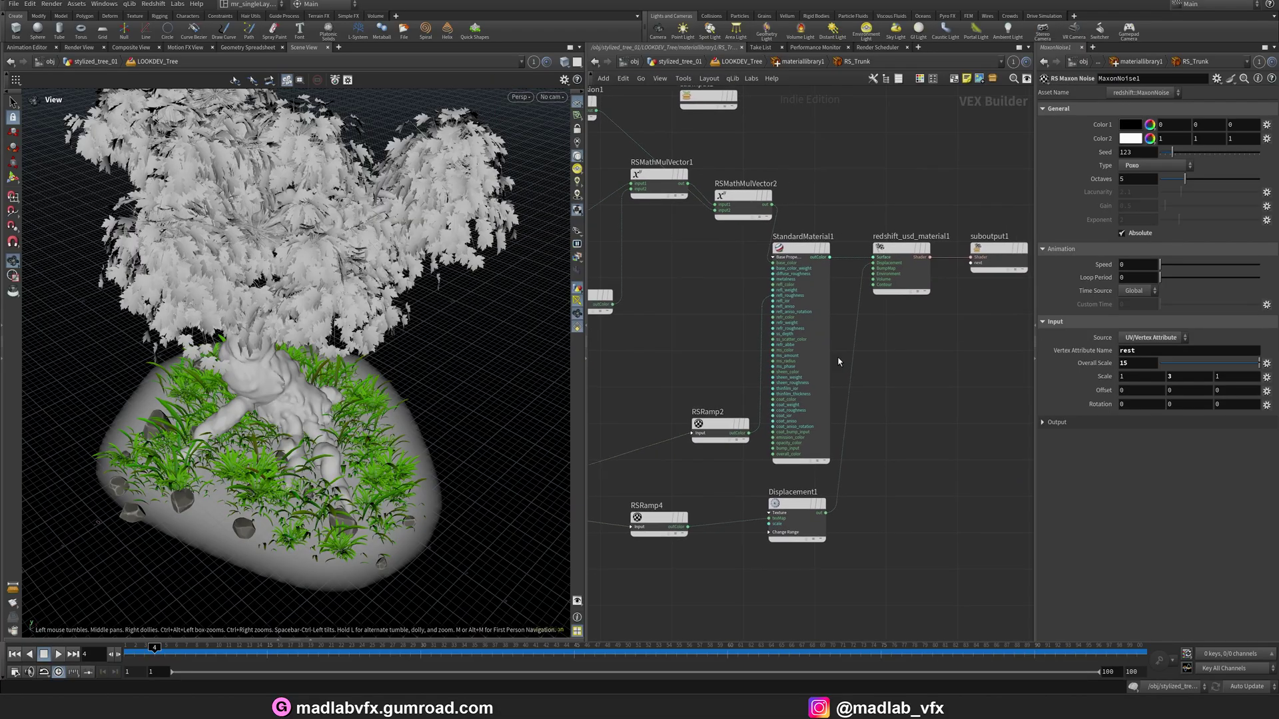
{"action": "middle_click_drag", "start_coordinate": [899, 393], "coordinate": [864, 386]}
- Open the RS_Ground material, delete its RSColorSplitter1 node, and show the MaxonNoise1 node's parameters
{"action": "key", "text": "u"}
{"action": "double_click", "coordinate": [799, 407]}
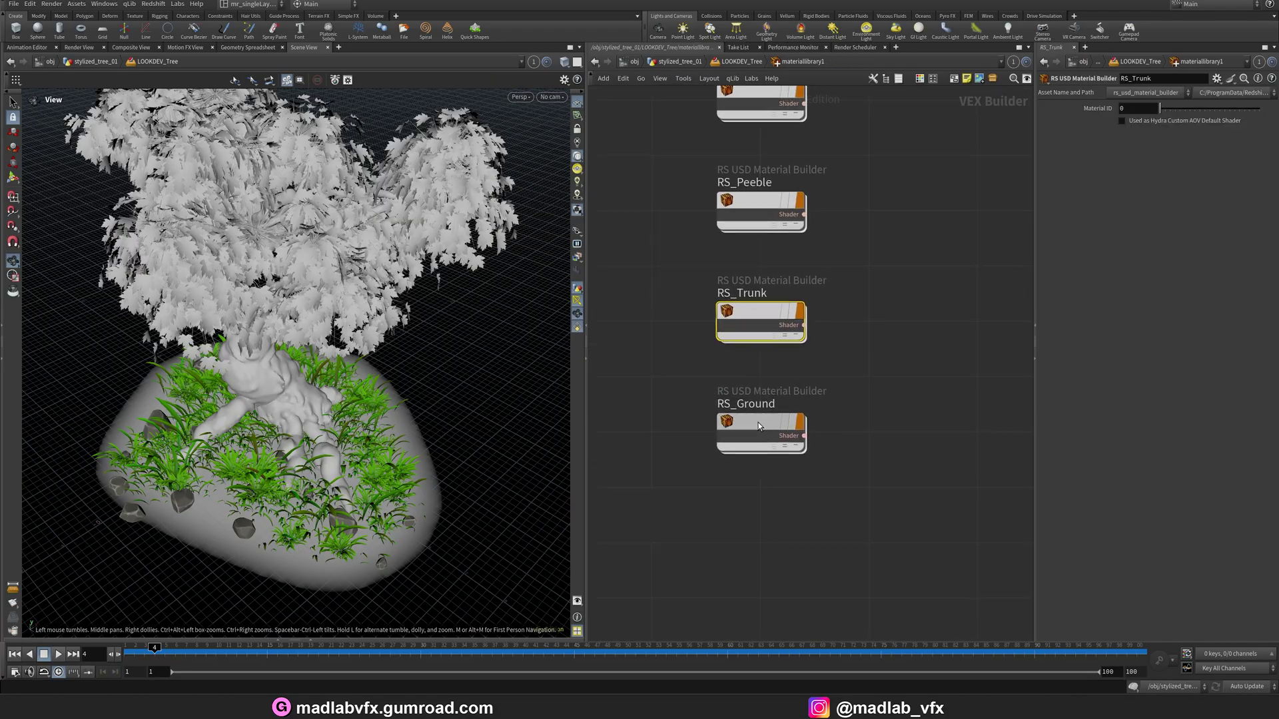
{"action": "scroll", "coordinate": [799, 407], "scroll_direction": "up", "scroll_amount": 4}
{"action": "left_click", "coordinate": [786, 486]}
{"action": "scroll", "coordinate": [811, 479], "scroll_direction": "up", "scroll_amount": 1}
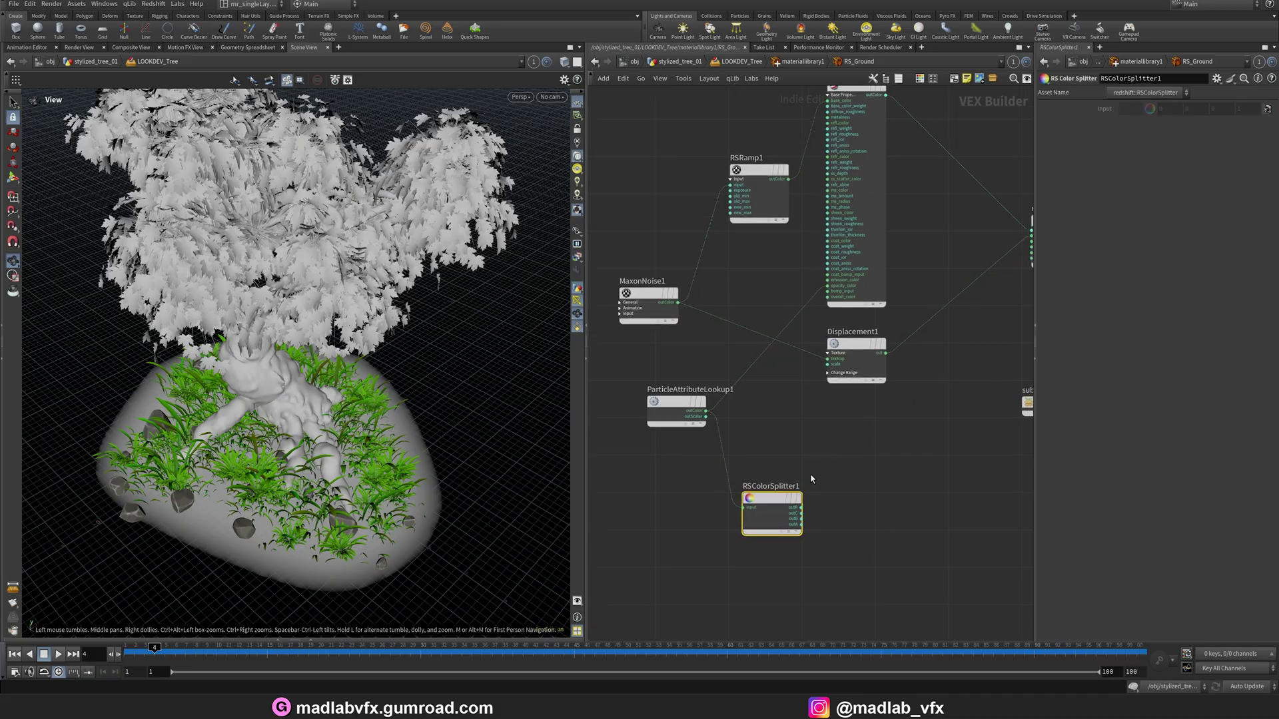
{"action": "middle_click_drag", "start_coordinate": [846, 406], "coordinate": [834, 438]}
{"action": "left_click", "coordinate": [626, 318]}
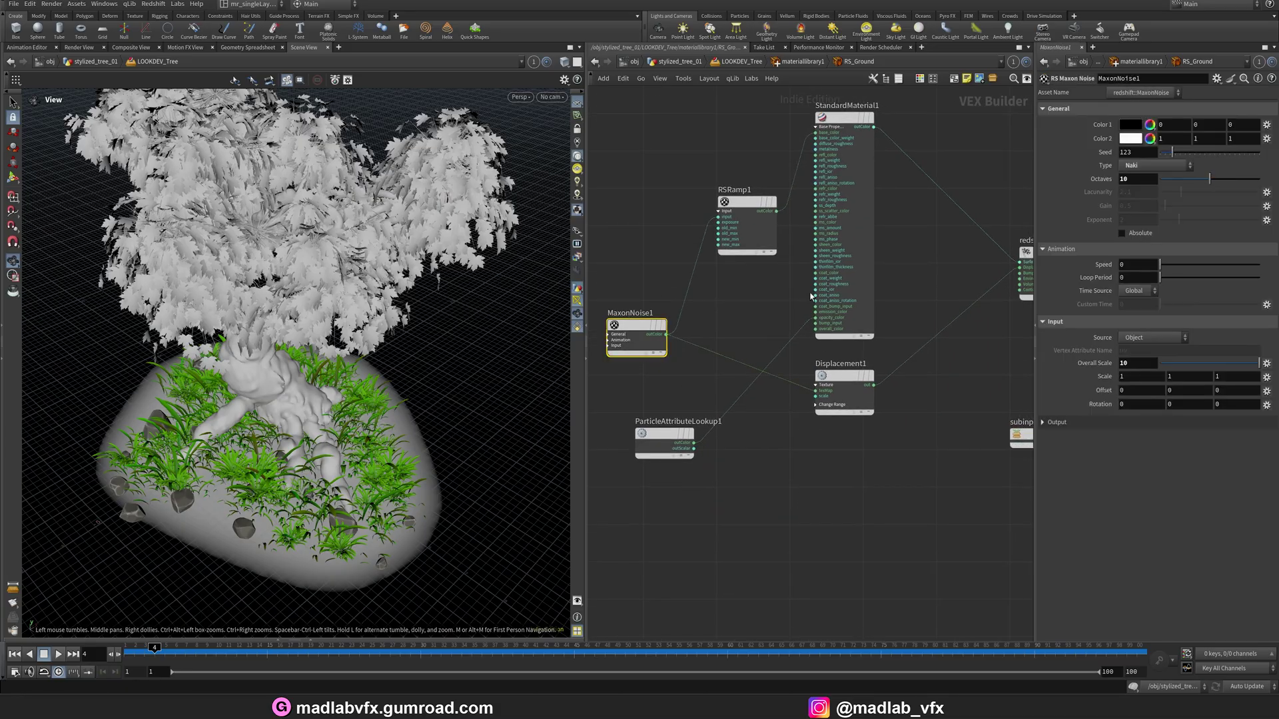
- Return to the LOOKDEV_Tree network and make rs_tree_beauty at the end of the chain the selected and displayed node
{"action": "key", "text": "u"}
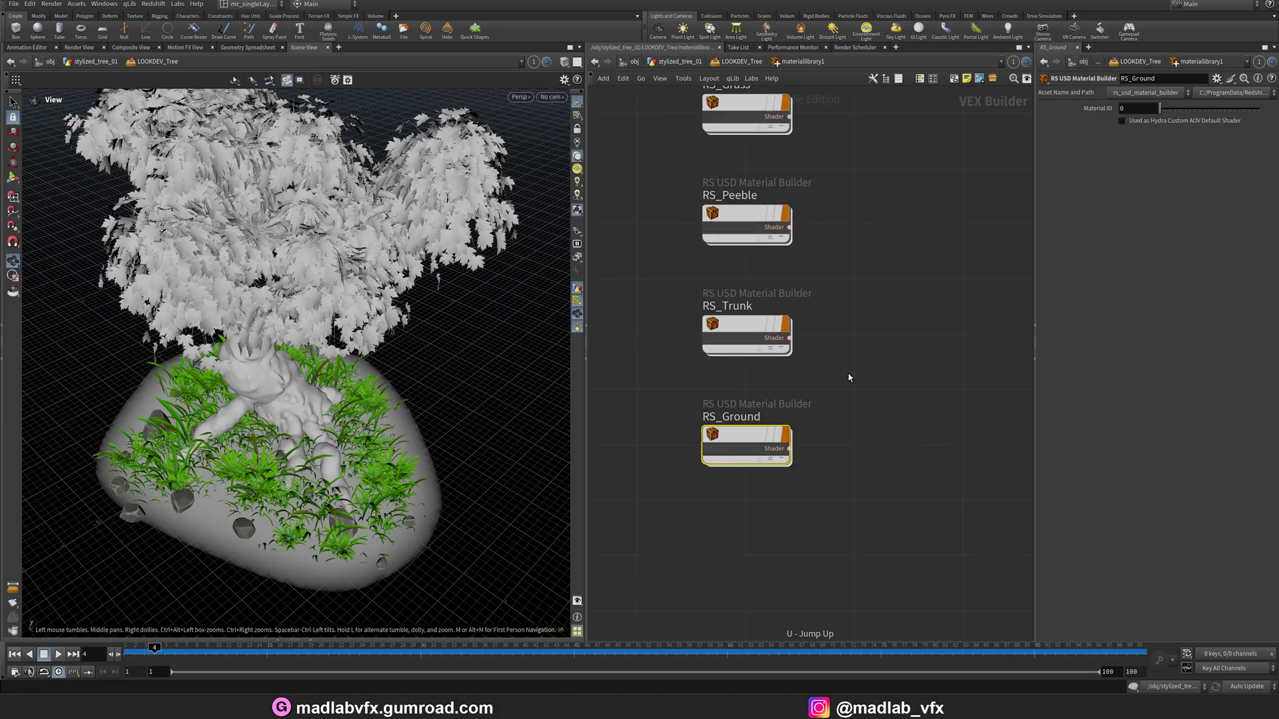
{"action": "key", "text": "u"}
{"action": "middle_click_drag", "start_coordinate": [914, 425], "coordinate": [905, 313]}
{"action": "middle_click_drag", "start_coordinate": [843, 542], "coordinate": [833, 350]}
{"action": "left_click", "coordinate": [751, 446]}
{"action": "left_click", "coordinate": [762, 443]}
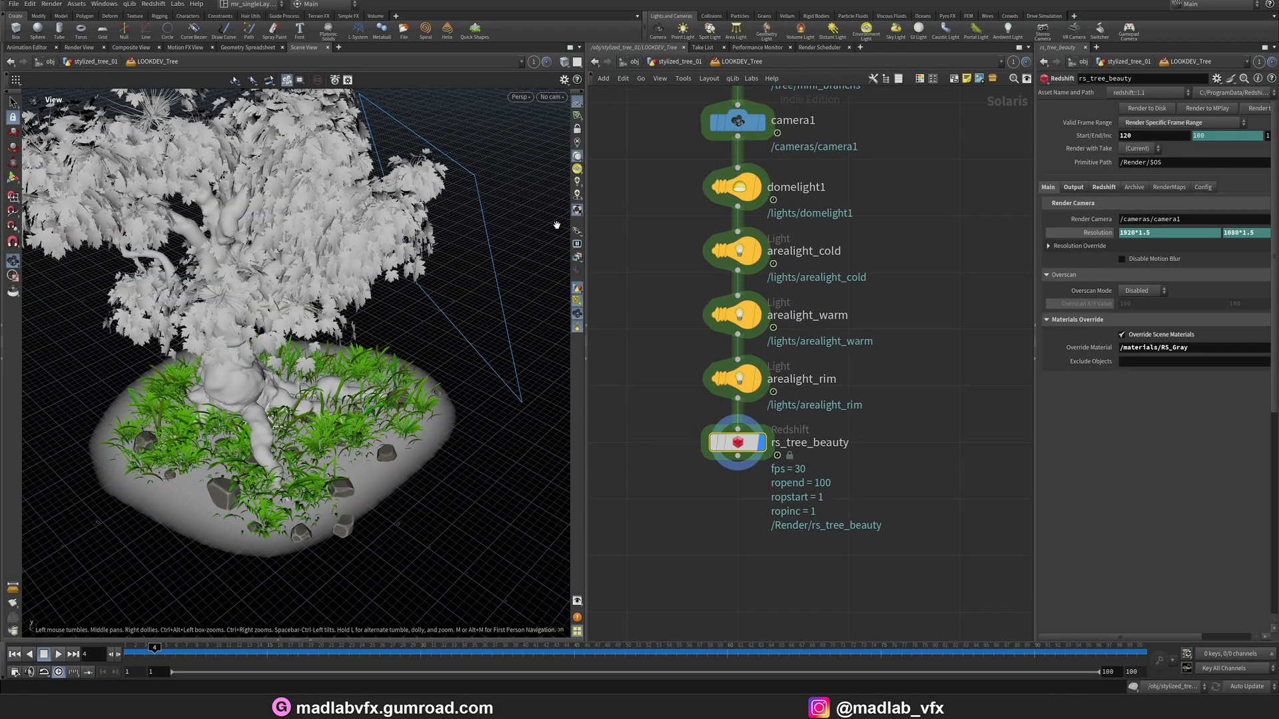
- Show the tree through camera1 with the Redshift viewport render, and narrow the viewport to give the network more room
{"action": "left_click", "coordinate": [555, 98]}
{"action": "left_click", "coordinate": [568, 124]}
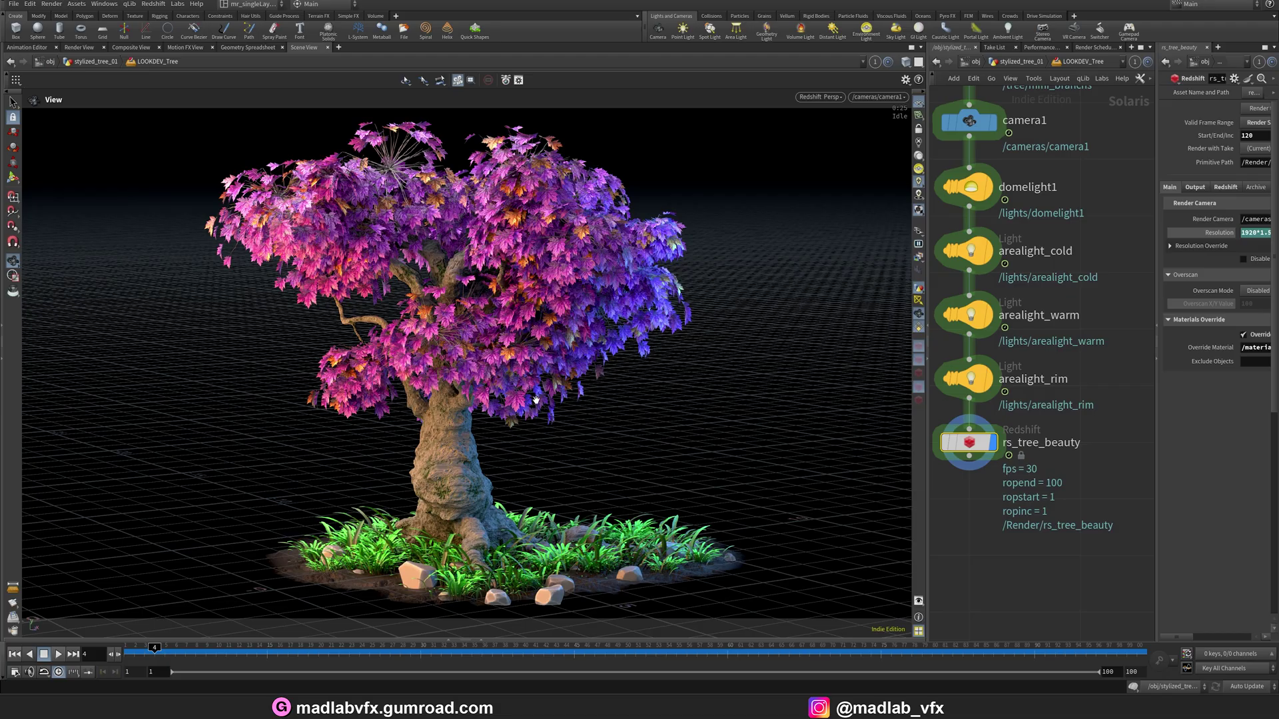
{"action": "left_click_drag", "start_coordinate": [776, 513], "coordinate": [713, 513]}
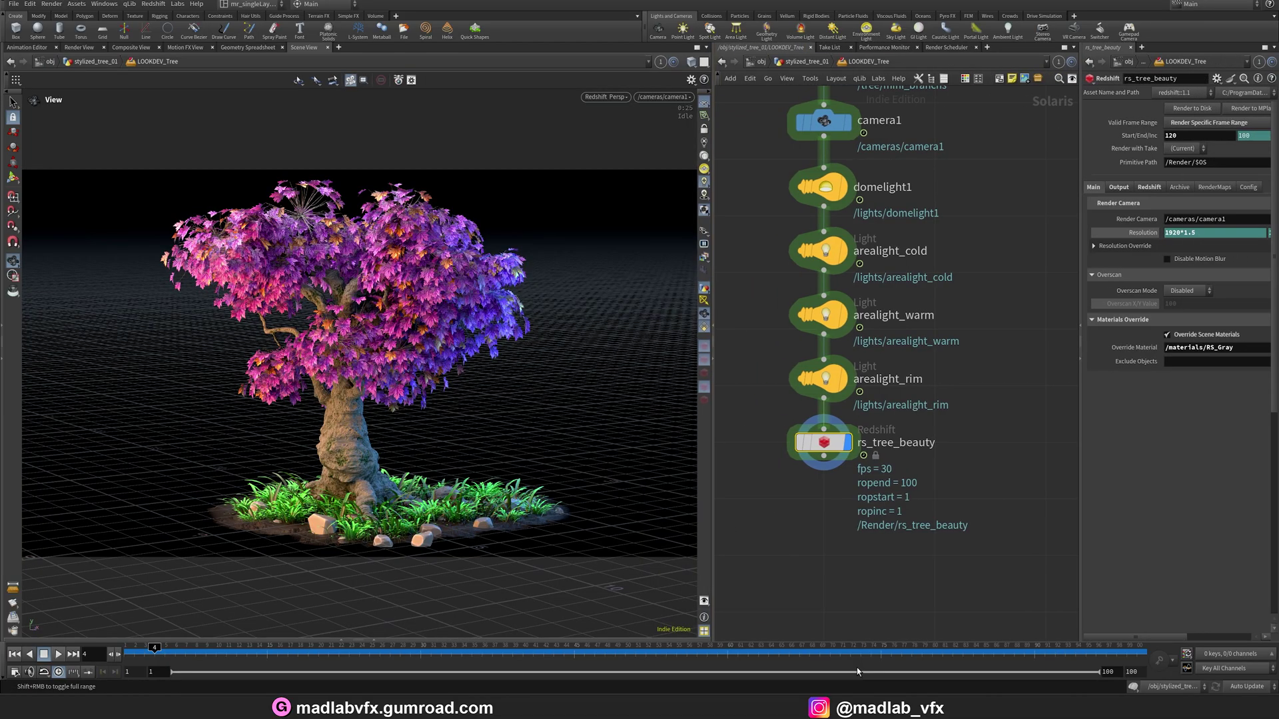
- Switch to djv view to show the final rendered tree sequence
{"action": "left_click", "coordinate": [710, 706]}
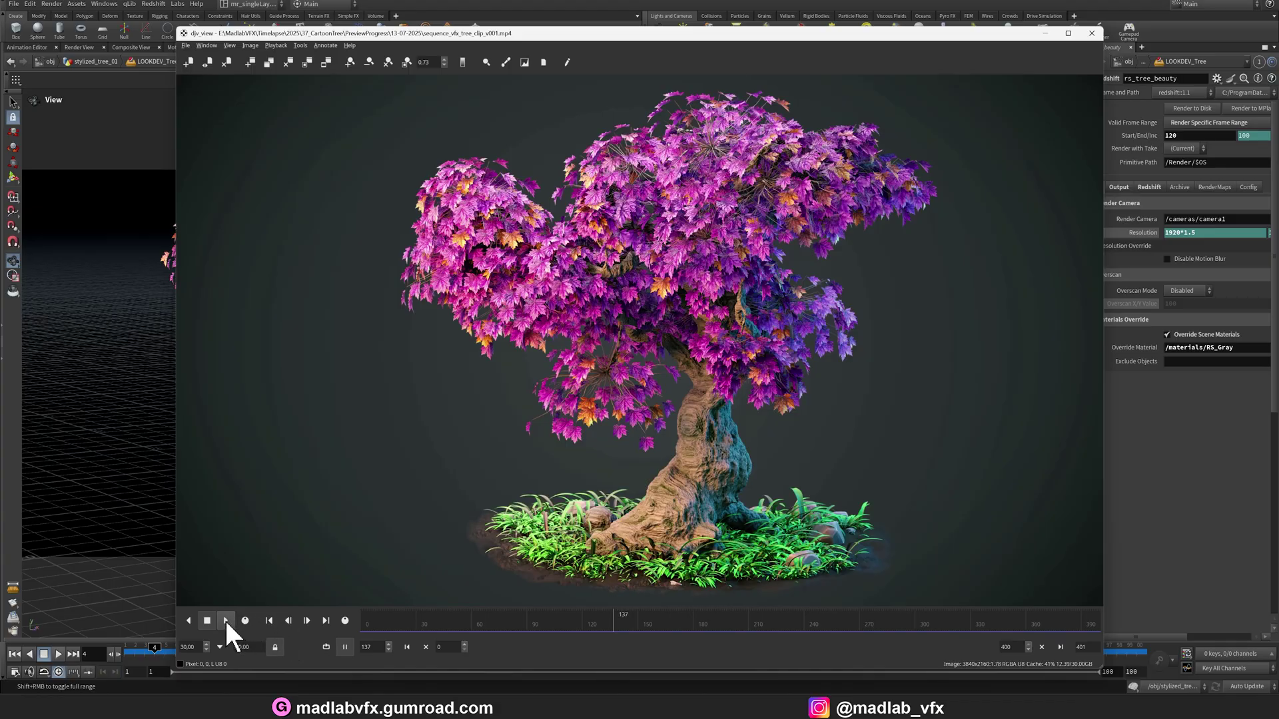